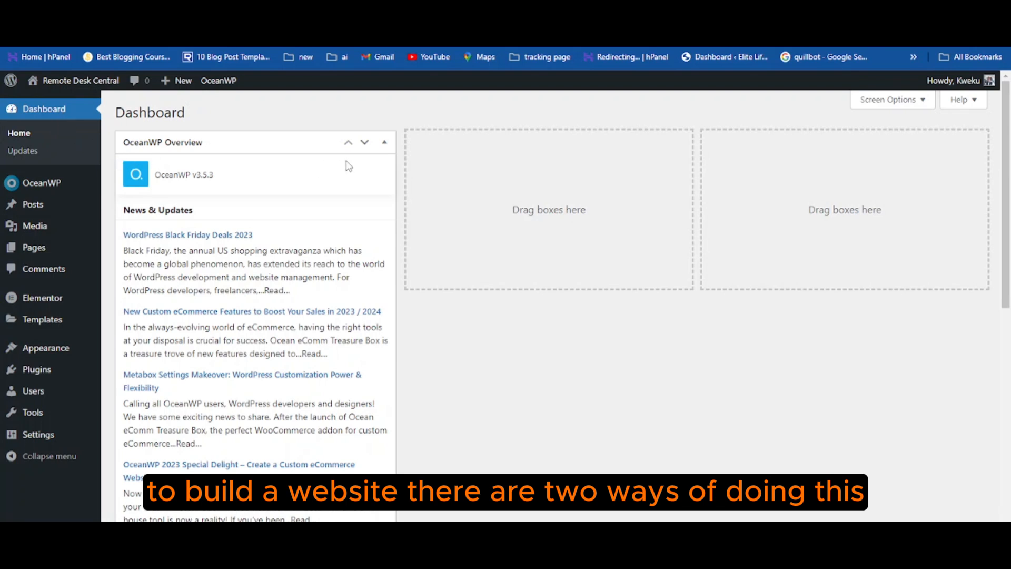
Step: Hide the OceanWP Overview and Elementor Overview boxes from the WordPress dashboard through the screen options
{"action": "left_click", "coordinate": [385, 147]}
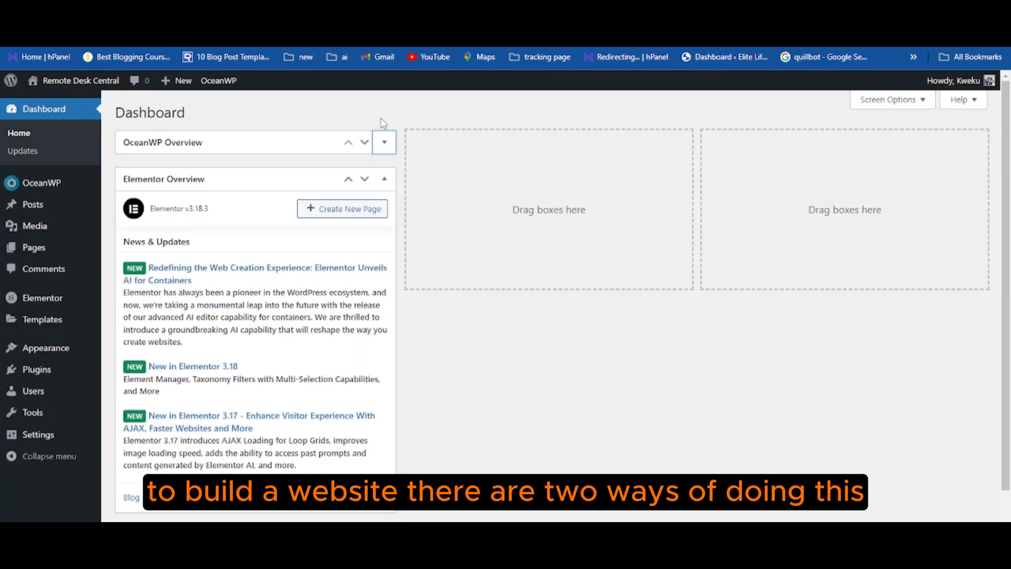
{"action": "left_click", "coordinate": [384, 144]}
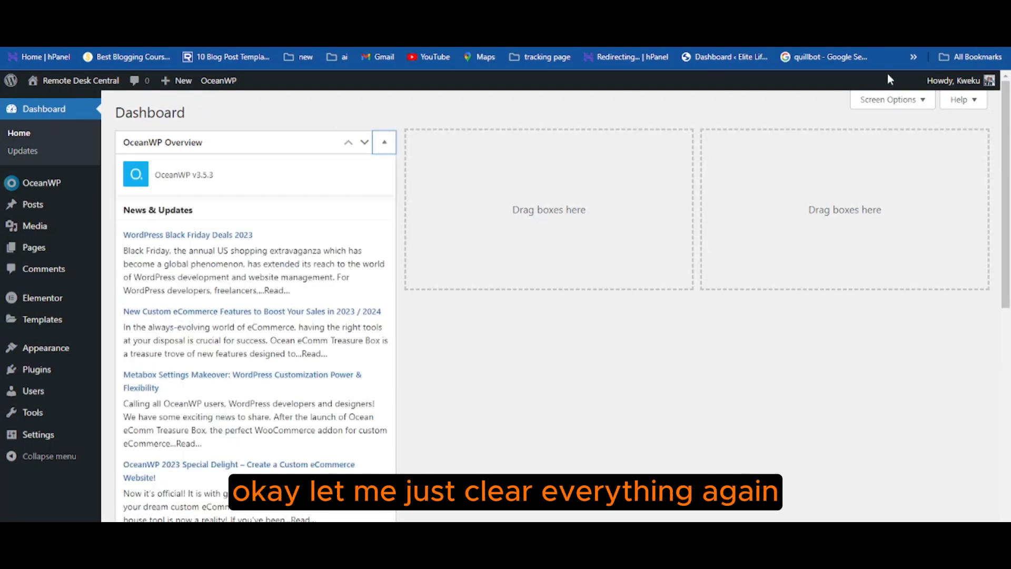
{"action": "mouse_move", "coordinate": [966, 85]}
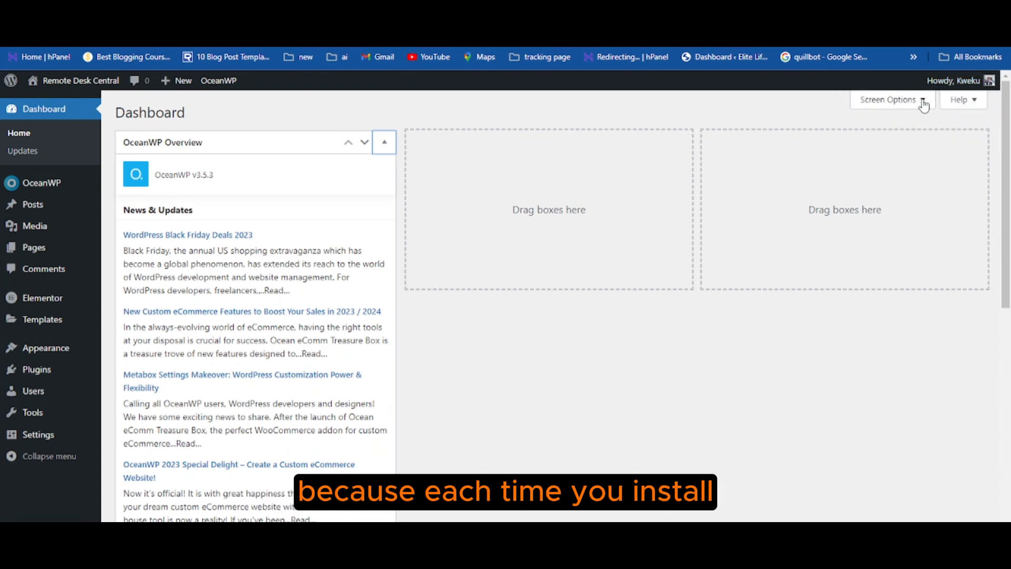
{"action": "left_click", "coordinate": [919, 101]}
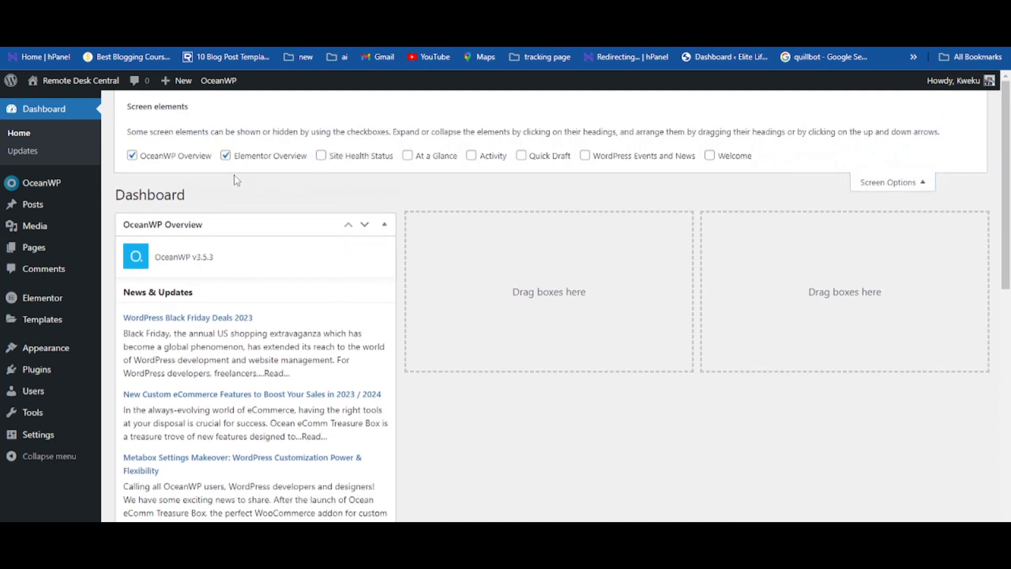
{"action": "left_click", "coordinate": [226, 156]}
{"action": "left_click", "coordinate": [139, 160]}
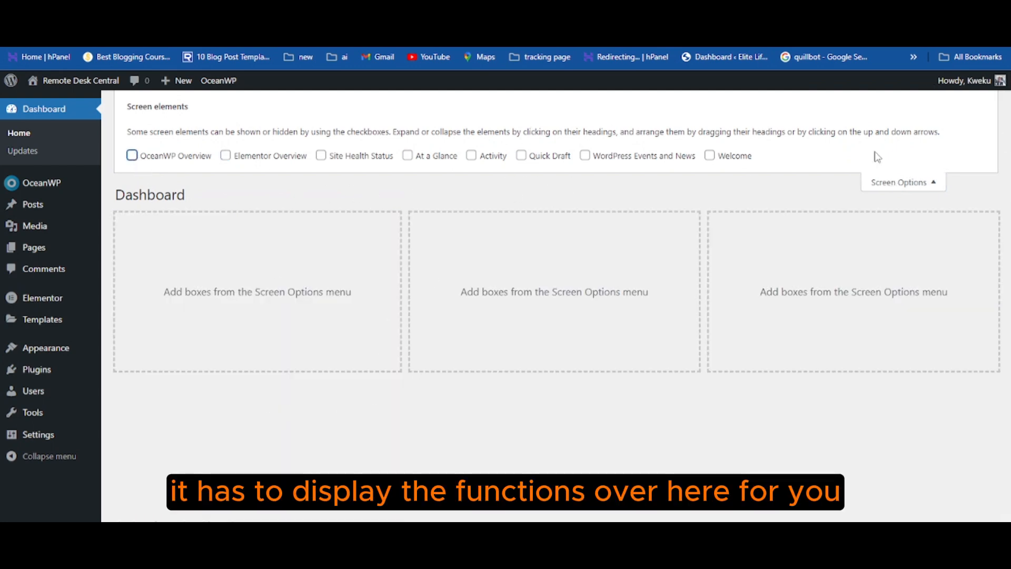
{"action": "left_click", "coordinate": [934, 184]}
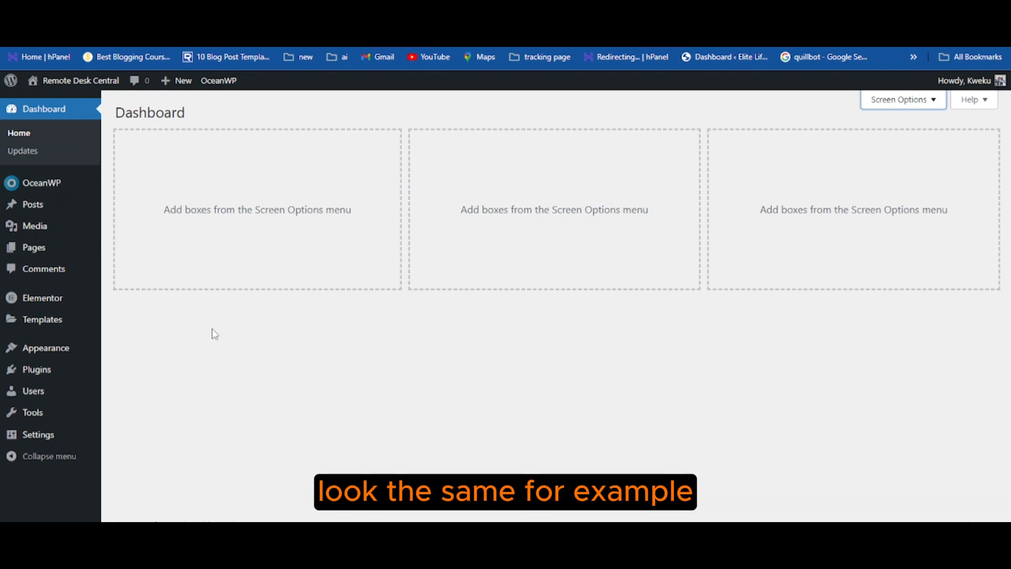
Step: Open the OceanWP panel, skip its notification opt-in, and look through the panel's home page
{"action": "left_click", "coordinate": [37, 191]}
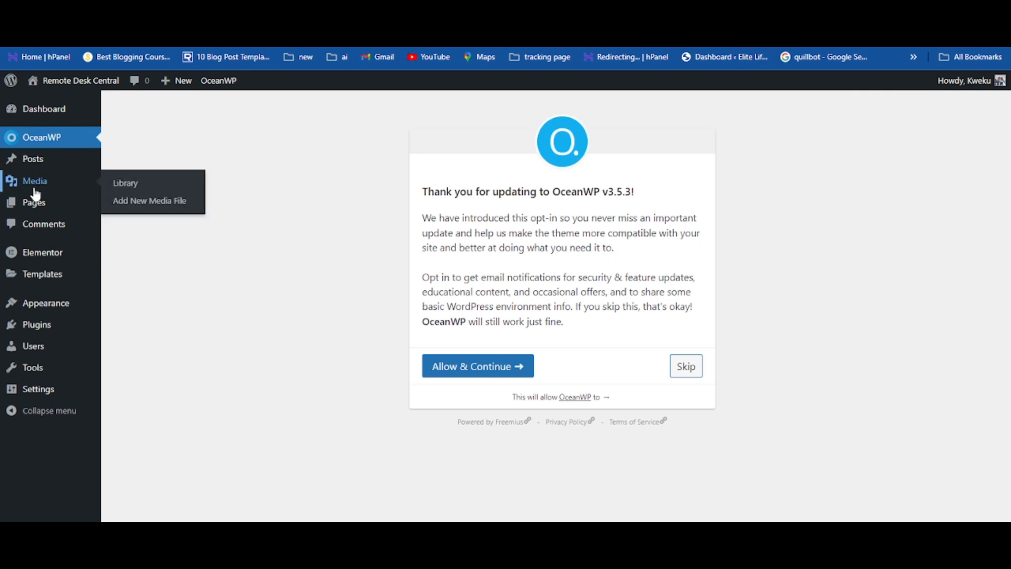
{"action": "left_click", "coordinate": [701, 374]}
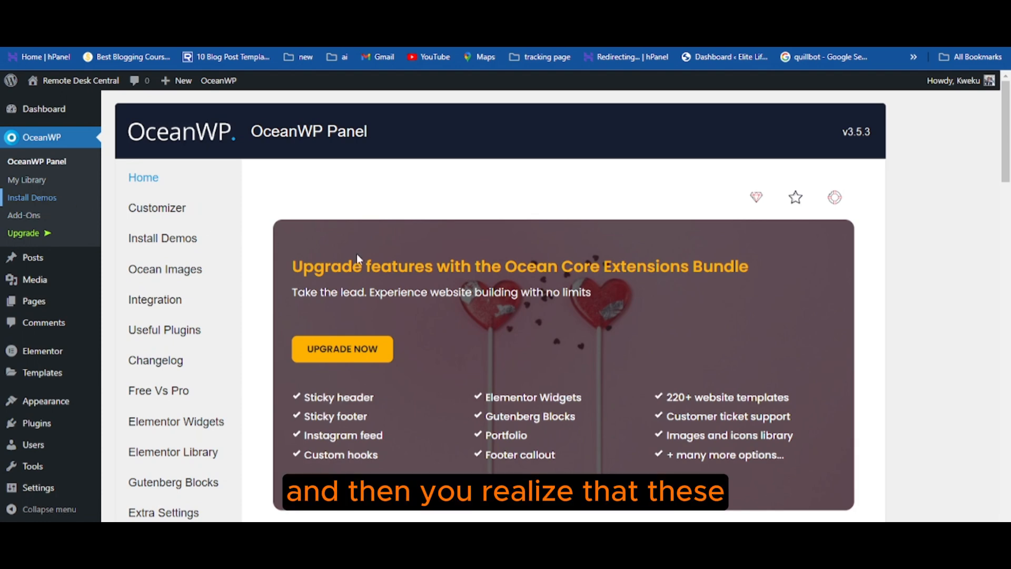
{"action": "scroll", "coordinate": [360, 274], "scroll_direction": "down", "scroll_amount": 10}
{"action": "scroll", "coordinate": [360, 288], "scroll_direction": "down", "scroll_amount": 15}
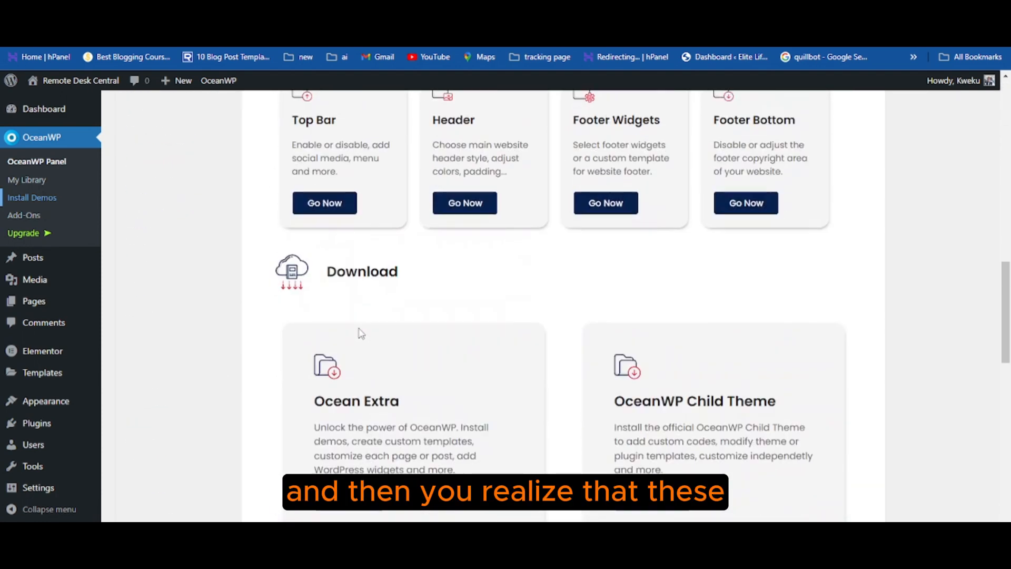
{"action": "scroll", "coordinate": [360, 335], "scroll_direction": "up", "scroll_amount": 20}
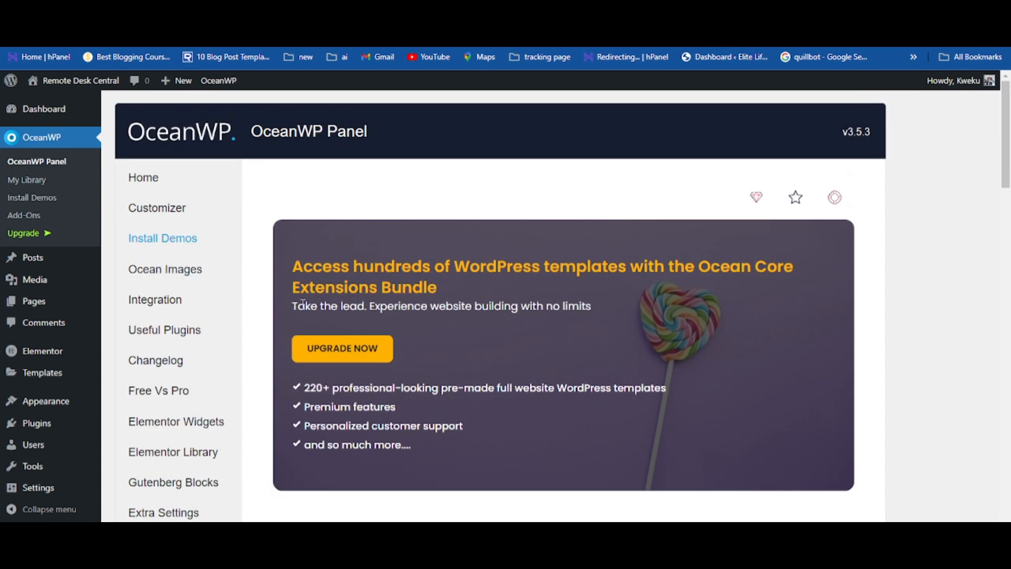
Step: Browse OceanWP's installable demo templates and open a live preview of the Lawyer demo
{"action": "left_click", "coordinate": [174, 236]}
{"action": "scroll", "coordinate": [342, 314], "scroll_direction": "down", "scroll_amount": 5}
{"action": "scroll", "coordinate": [342, 313], "scroll_direction": "down", "scroll_amount": 1}
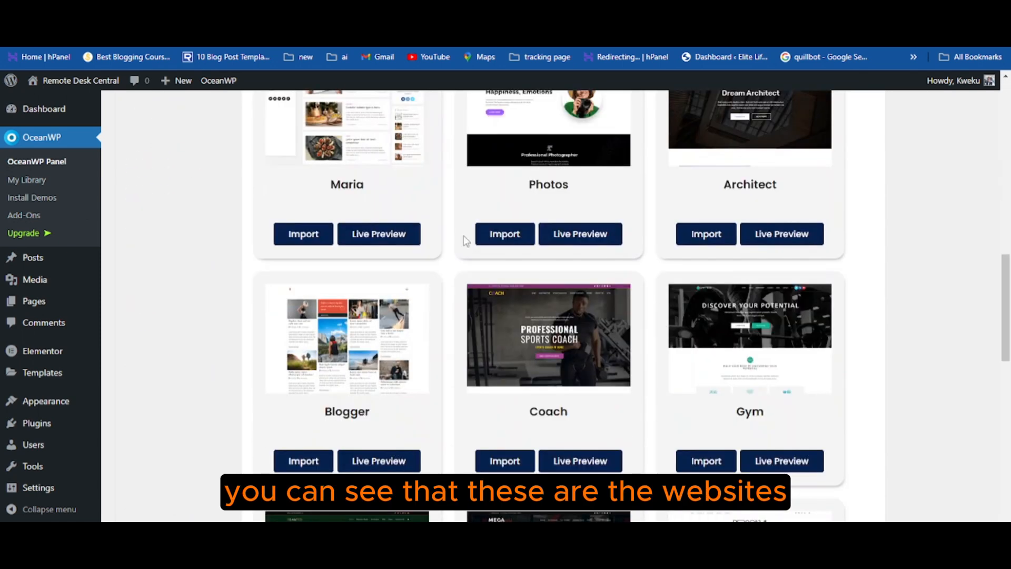
{"action": "scroll", "coordinate": [459, 380], "scroll_direction": "down", "scroll_amount": 5}
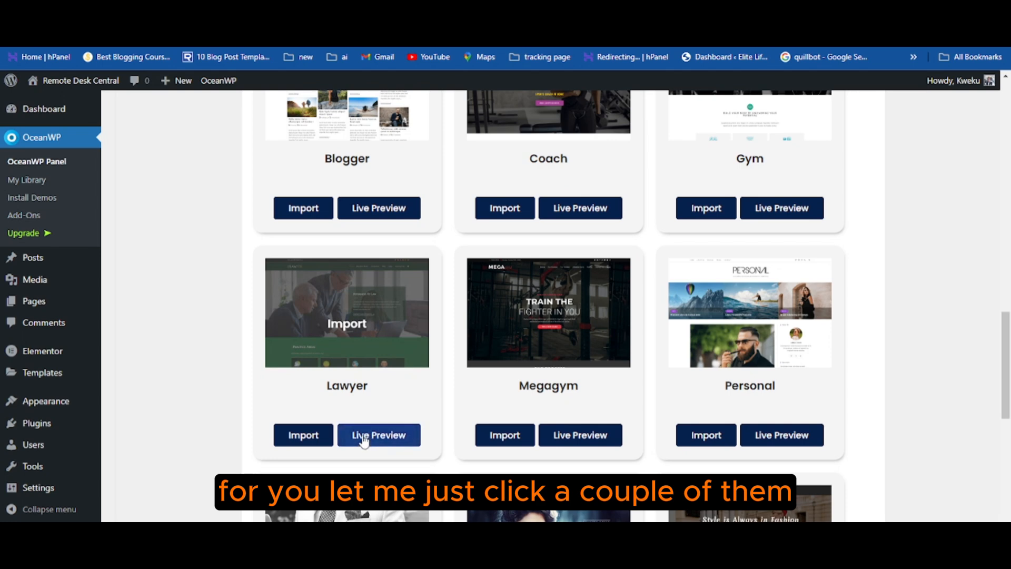
{"action": "left_click", "coordinate": [368, 436]}
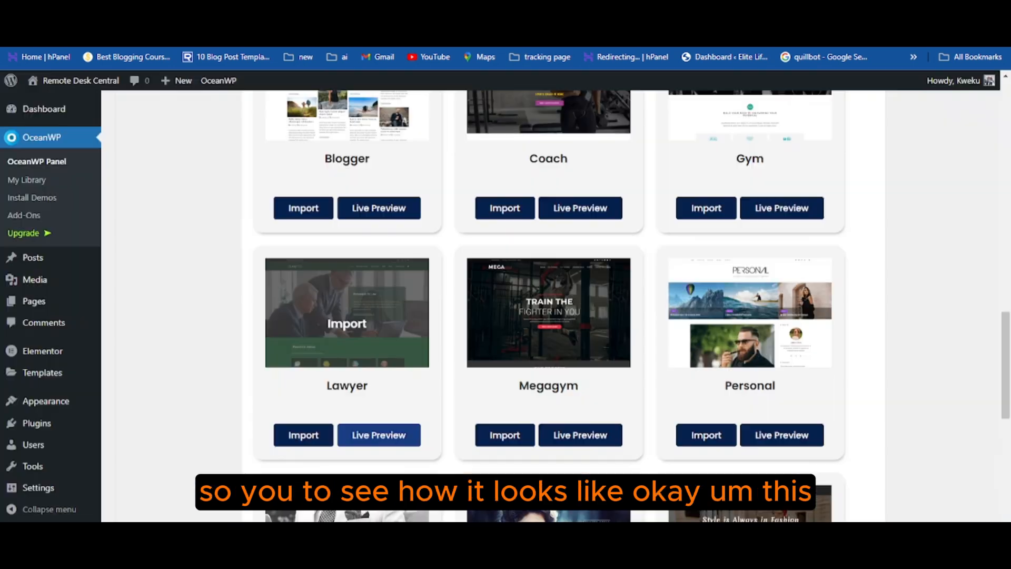
Step: Look further down the demo templates, open a live preview of the Travel demo, and return to the template list
{"action": "scroll", "coordinate": [526, 366], "scroll_direction": "down", "scroll_amount": 5}
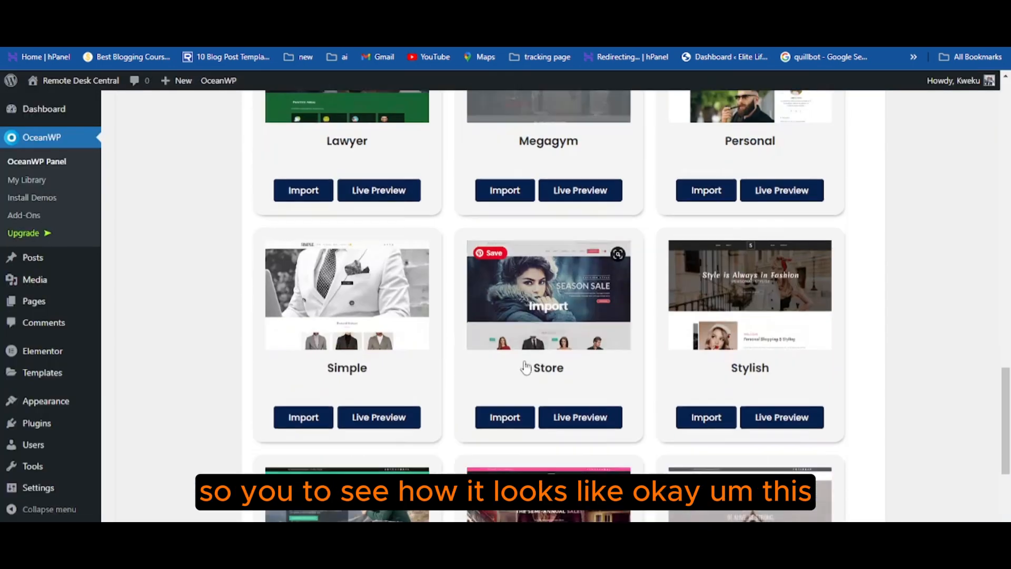
{"action": "scroll", "coordinate": [322, 379], "scroll_direction": "down", "scroll_amount": 2}
{"action": "scroll", "coordinate": [406, 372], "scroll_direction": "down", "scroll_amount": 2}
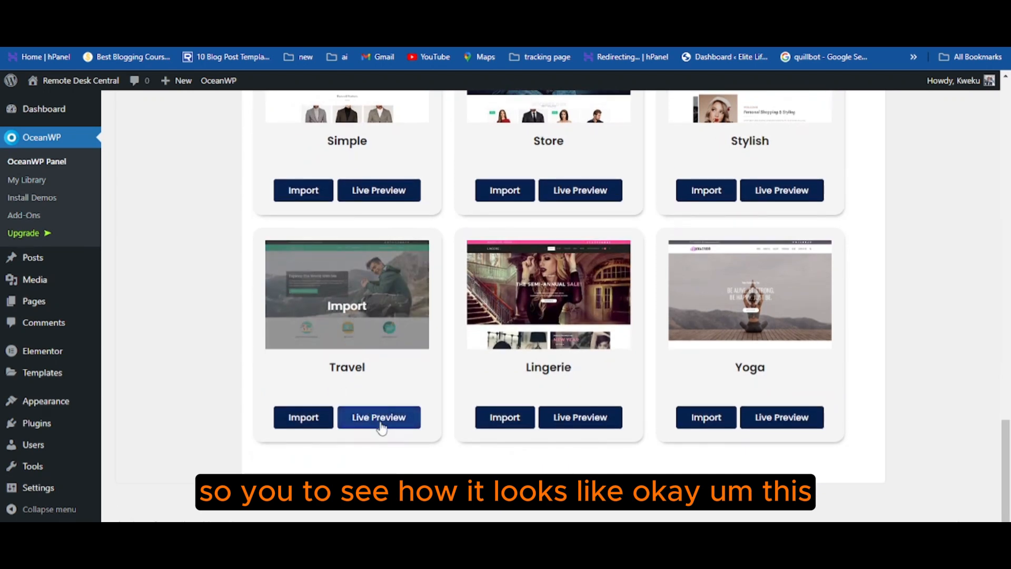
{"action": "left_click", "coordinate": [381, 419]}
{"action": "left_click", "coordinate": [211, 12]}
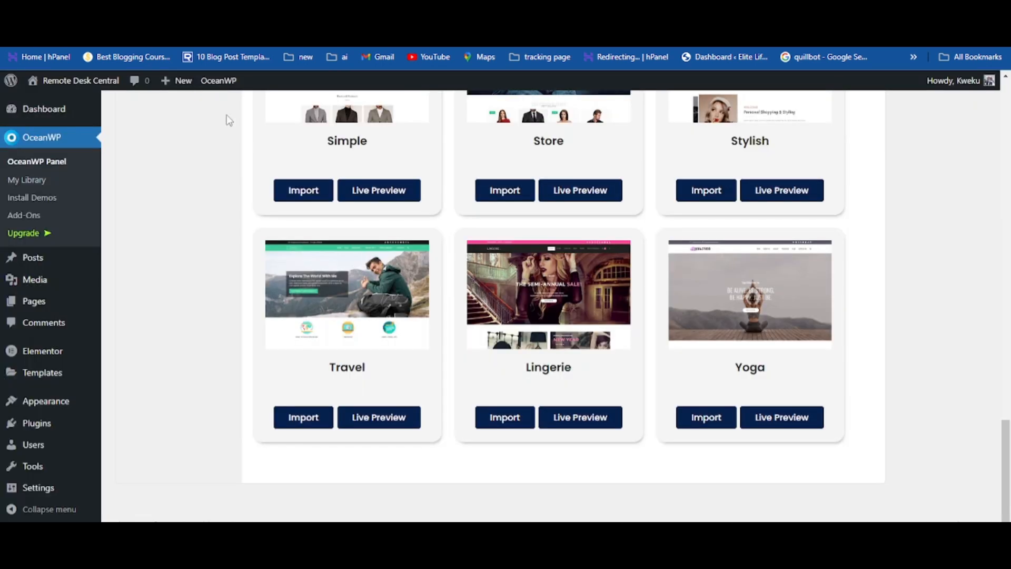
Step: Go back through the demo templates and open a live preview of the Coach demo
{"action": "scroll", "coordinate": [308, 262], "scroll_direction": "up", "scroll_amount": 8}
{"action": "scroll", "coordinate": [310, 262], "scroll_direction": "up", "scroll_amount": 9}
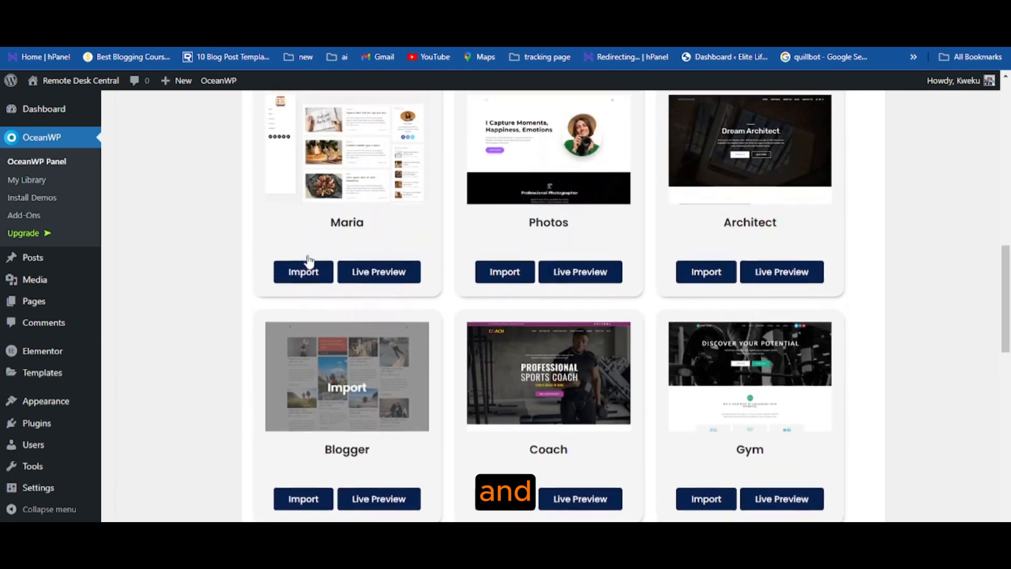
{"action": "scroll", "coordinate": [532, 258], "scroll_direction": "down", "scroll_amount": 6}
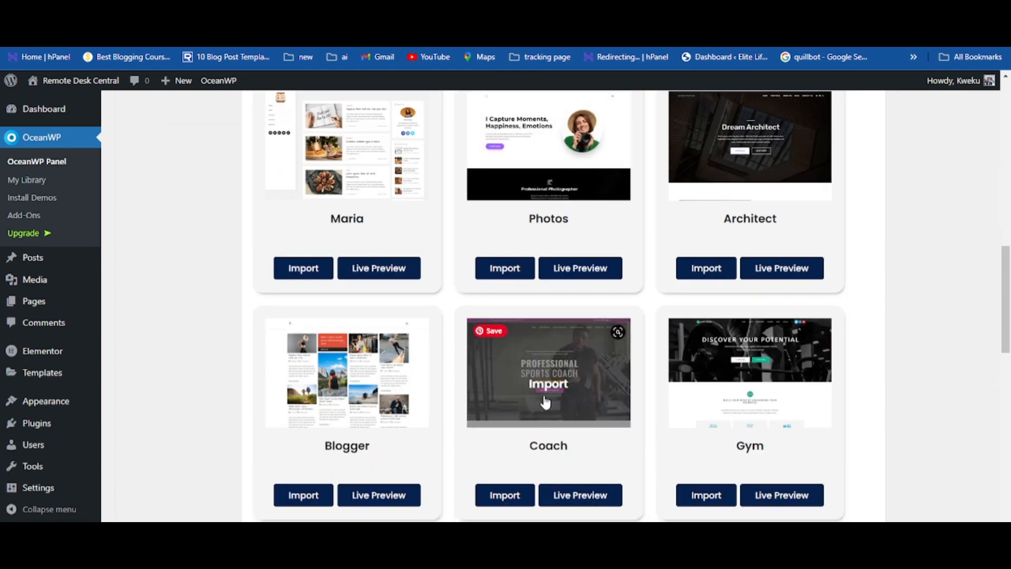
{"action": "left_click", "coordinate": [583, 497]}
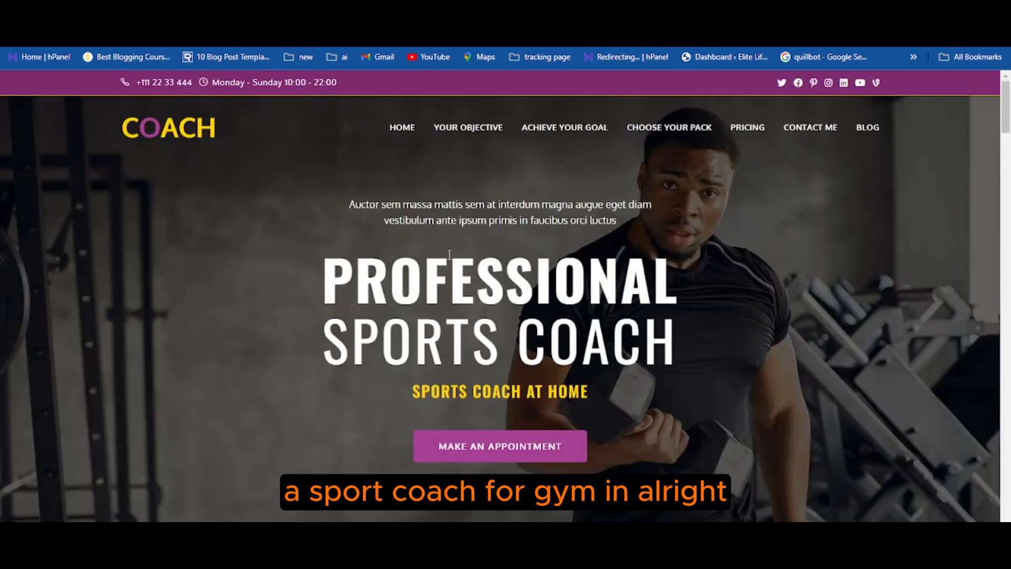
Step: Examine the Coach demo's header banner, its objectives section and the start of its four-step goals section
{"action": "scroll", "coordinate": [544, 338], "scroll_direction": "down", "scroll_amount": 3}
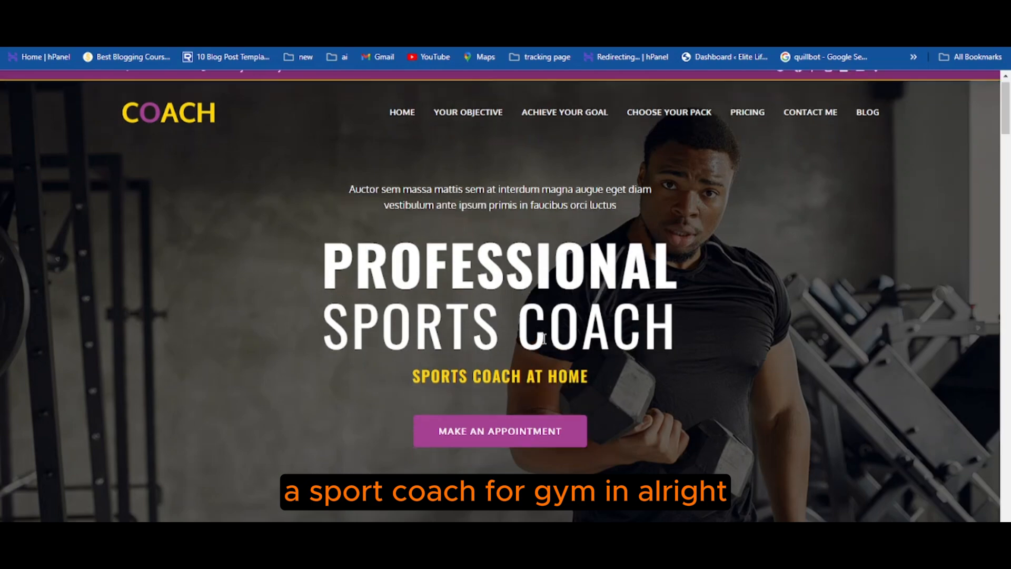
{"action": "scroll", "coordinate": [544, 338], "scroll_direction": "up", "scroll_amount": 3}
{"action": "scroll", "coordinate": [546, 337], "scroll_direction": "down", "scroll_amount": 5}
{"action": "scroll", "coordinate": [545, 337], "scroll_direction": "down", "scroll_amount": 10}
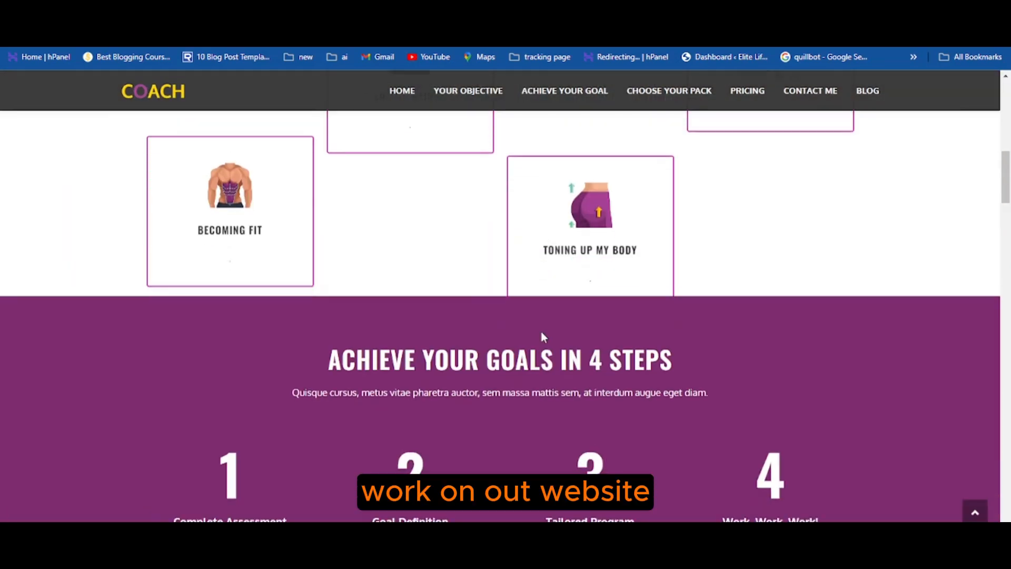
{"action": "scroll", "coordinate": [542, 332], "scroll_direction": "up", "scroll_amount": 3}
{"action": "scroll", "coordinate": [541, 332], "scroll_direction": "up", "scroll_amount": 10}
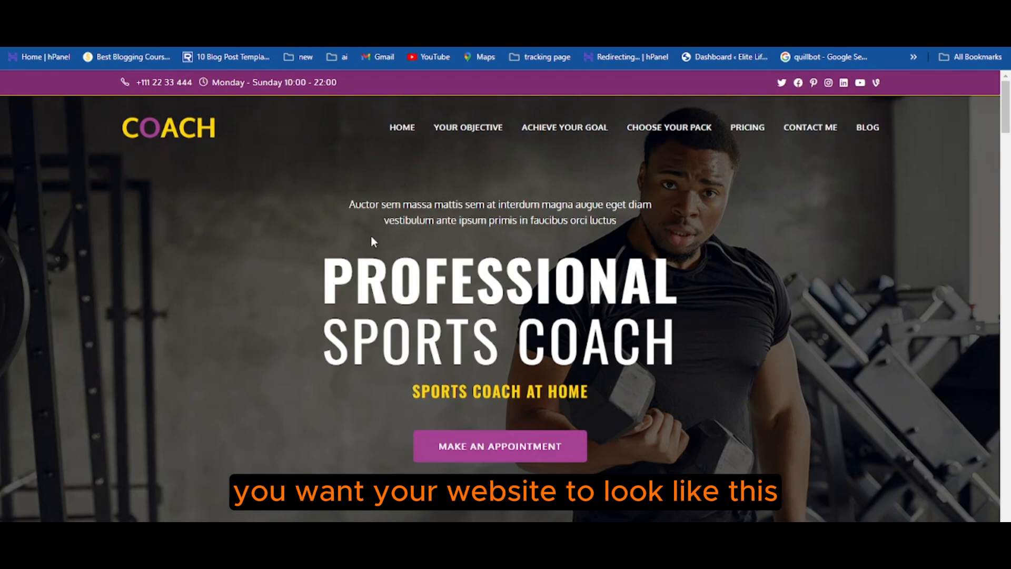
{"action": "scroll", "coordinate": [371, 235], "scroll_direction": "down", "scroll_amount": 9}
{"action": "scroll", "coordinate": [376, 239], "scroll_direction": "up", "scroll_amount": 7}
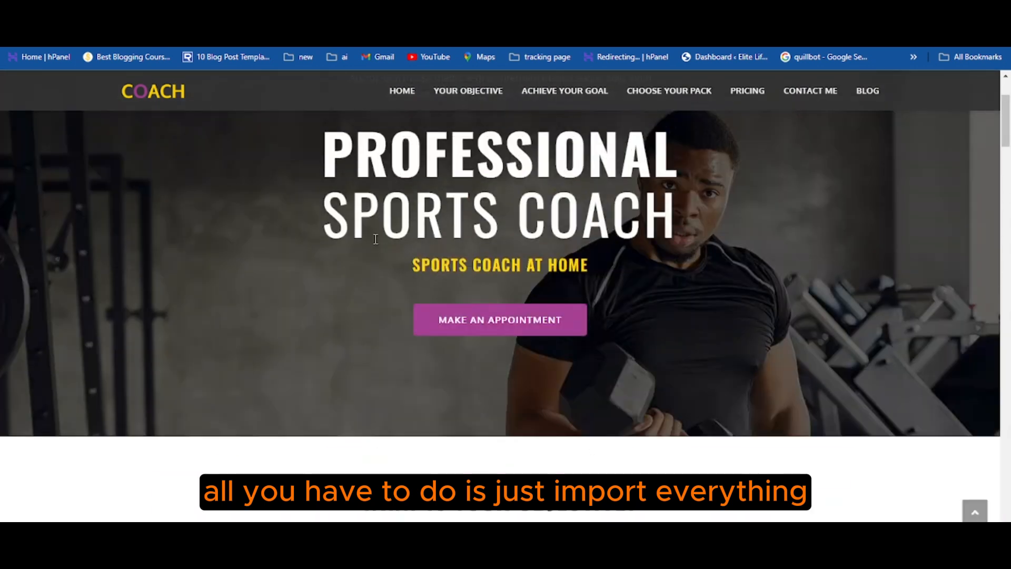
{"action": "scroll", "coordinate": [375, 239], "scroll_direction": "up", "scroll_amount": 3}
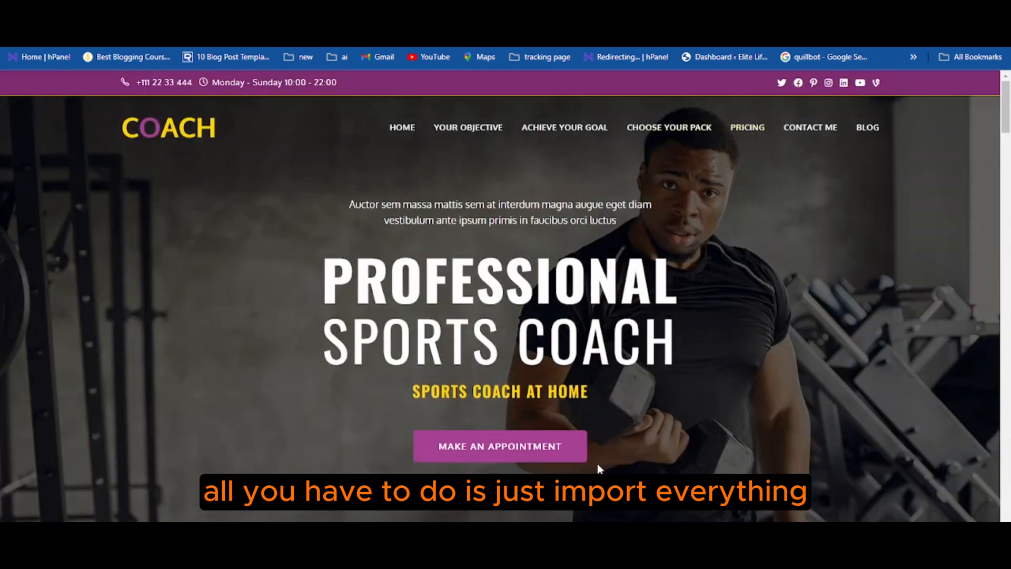
{"action": "scroll", "coordinate": [508, 235], "scroll_direction": "down", "scroll_amount": 5}
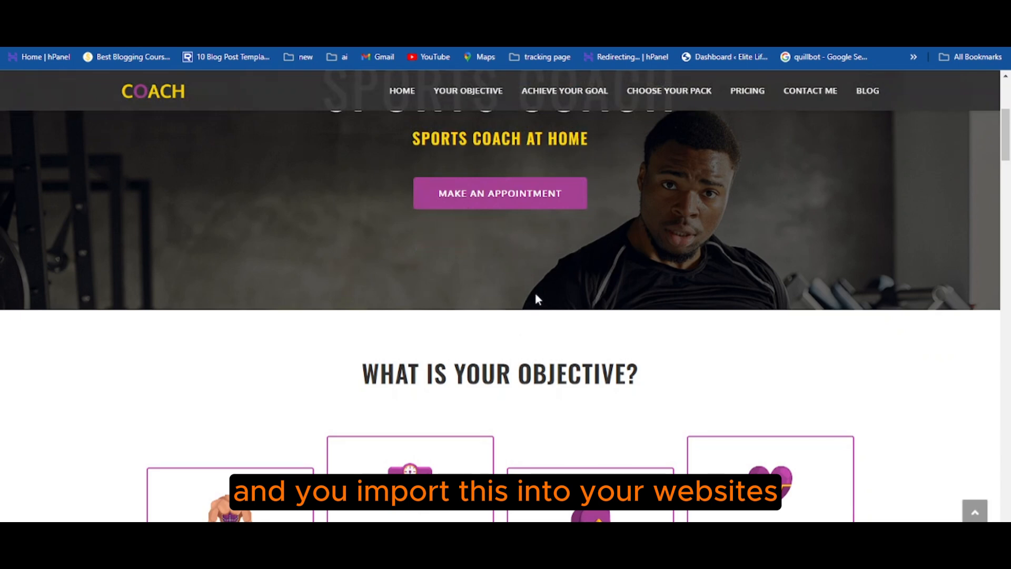
{"action": "scroll", "coordinate": [535, 299], "scroll_direction": "down", "scroll_amount": 4}
{"action": "scroll", "coordinate": [505, 268], "scroll_direction": "up", "scroll_amount": 8}
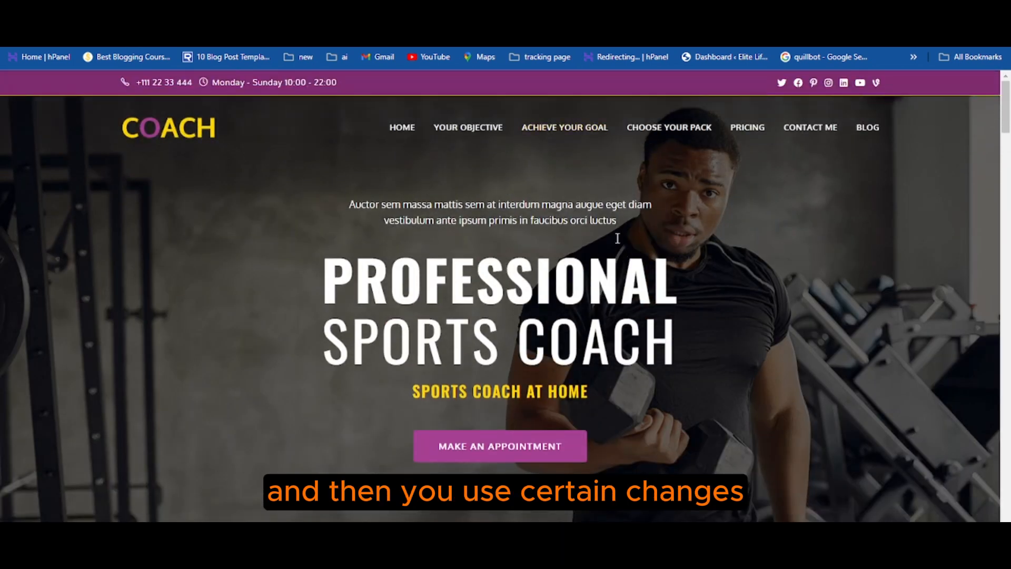
{"action": "scroll", "coordinate": [504, 226], "scroll_direction": "down", "scroll_amount": 3}
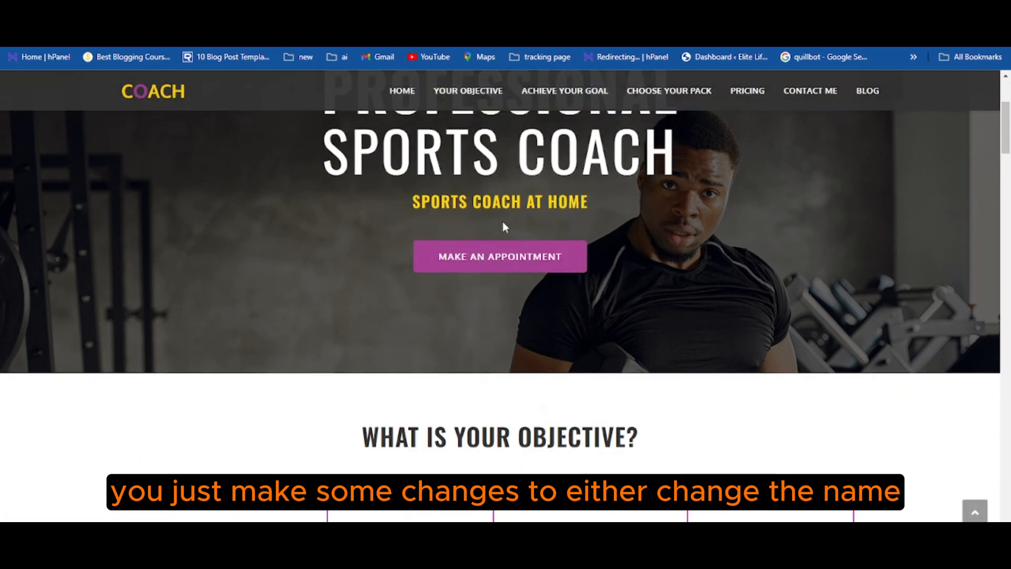
{"action": "scroll", "coordinate": [503, 227], "scroll_direction": "up", "scroll_amount": 3}
{"action": "scroll", "coordinate": [735, 274], "scroll_direction": "down", "scroll_amount": 3}
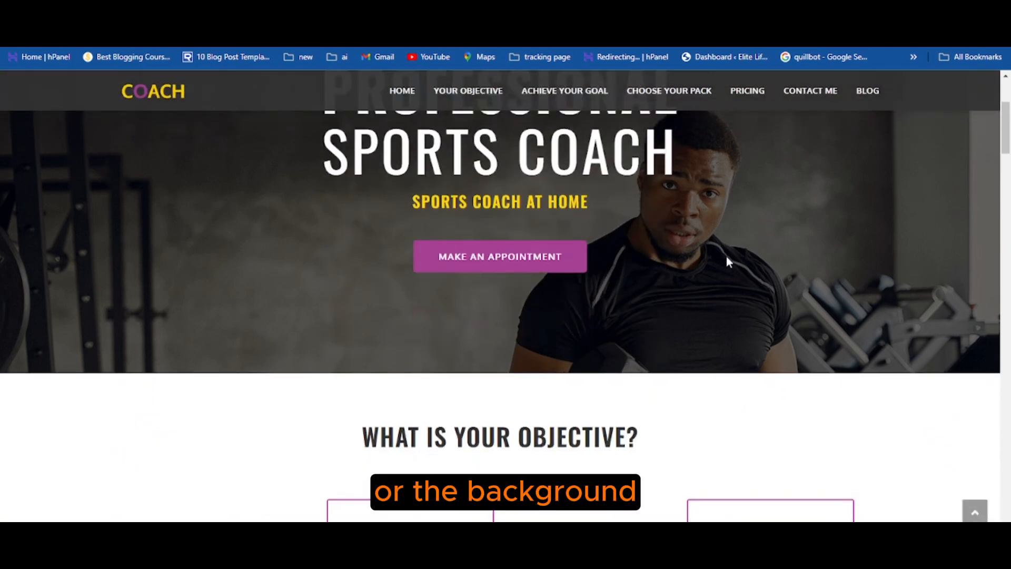
Step: Examine the rest of the Coach demo page, from the objectives through the testimonials and pricing plans to the contact form
{"action": "scroll", "coordinate": [728, 261], "scroll_direction": "down", "scroll_amount": 5}
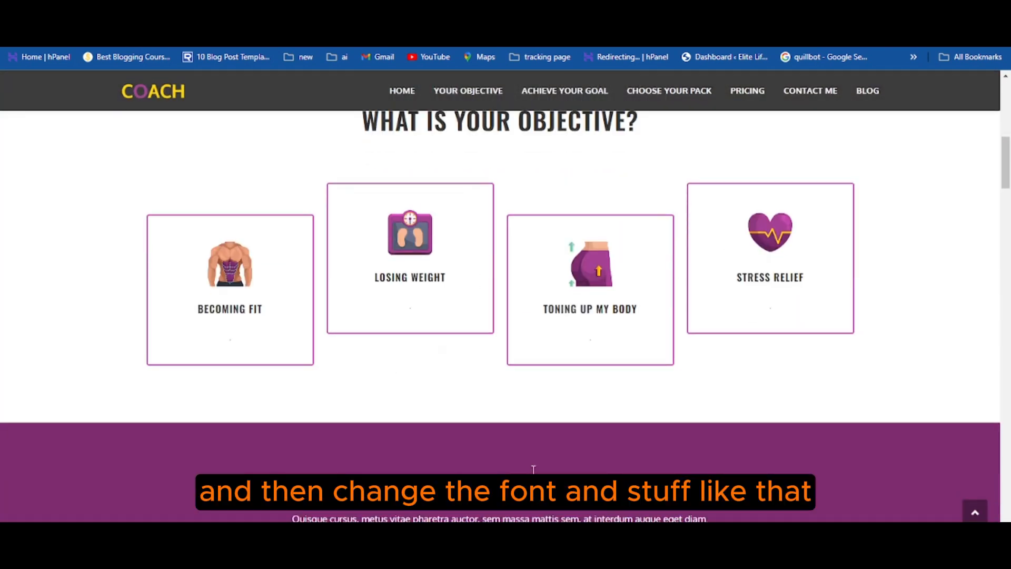
{"action": "scroll", "coordinate": [383, 352], "scroll_direction": "down", "scroll_amount": 3}
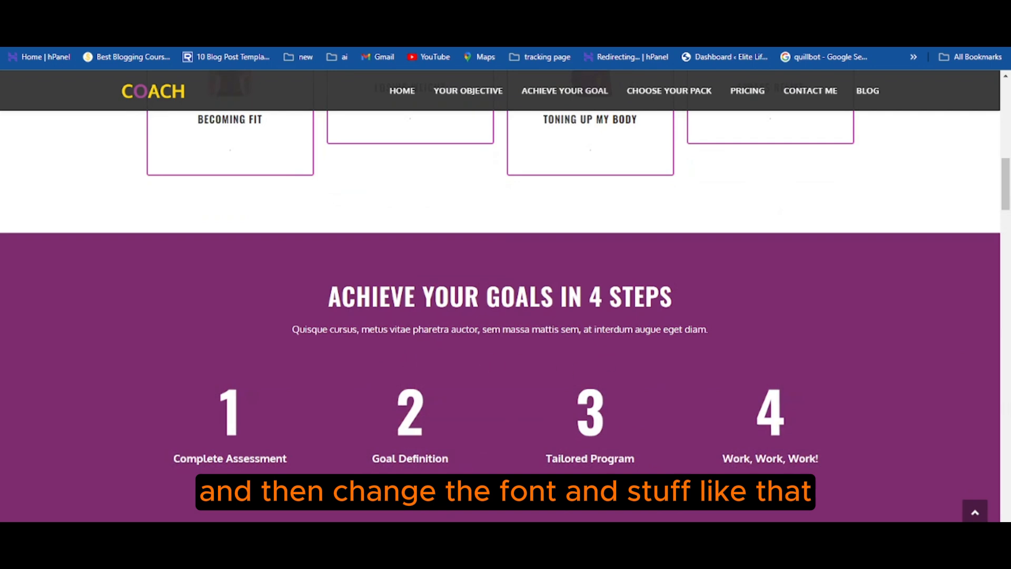
{"action": "scroll", "coordinate": [506, 332], "scroll_direction": "down", "scroll_amount": 15}
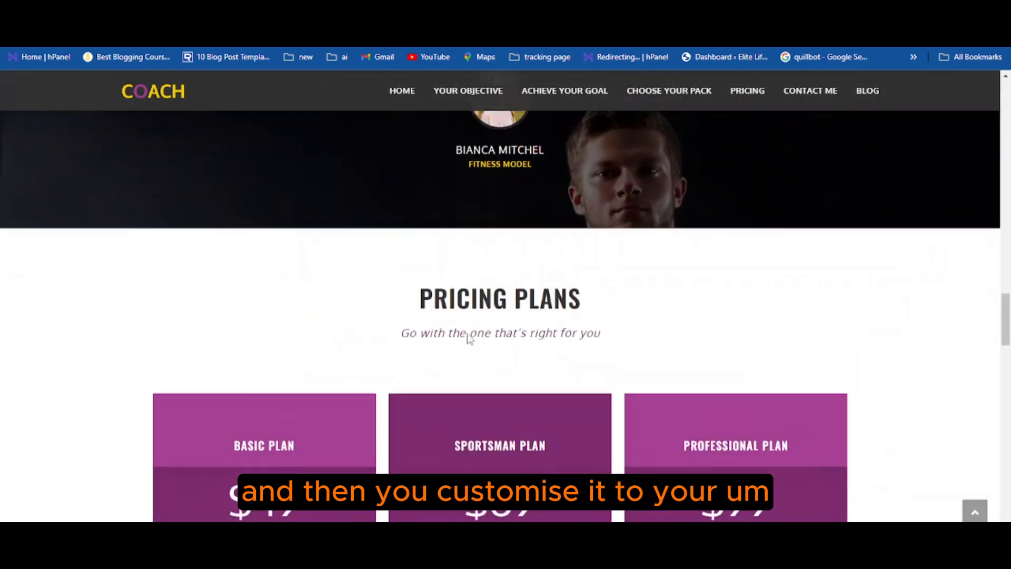
{"action": "scroll", "coordinate": [471, 339], "scroll_direction": "down", "scroll_amount": 20}
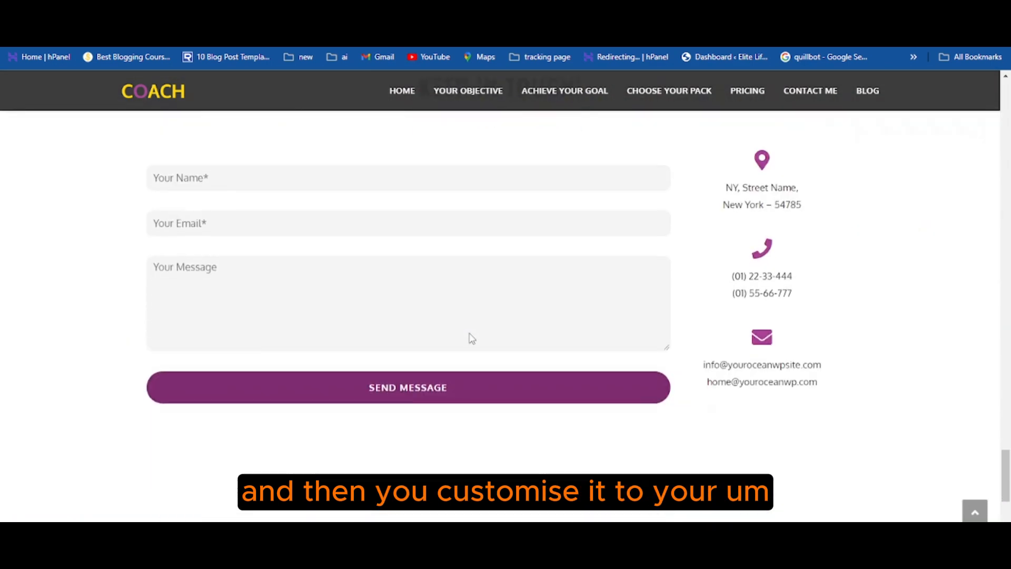
{"action": "scroll", "coordinate": [472, 339], "scroll_direction": "down", "scroll_amount": 4}
{"action": "scroll", "coordinate": [715, 213], "scroll_direction": "up", "scroll_amount": 20}
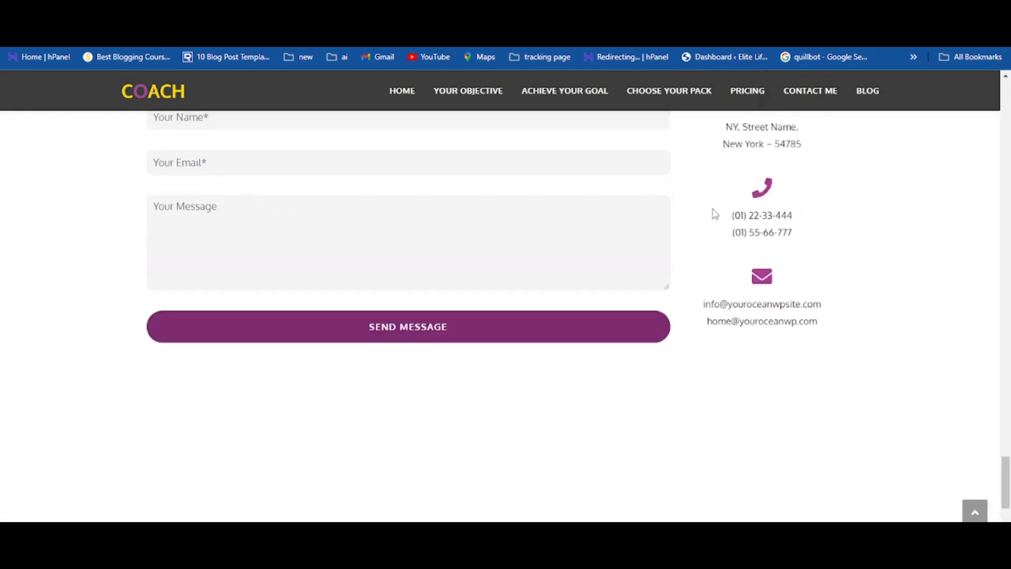
{"action": "scroll", "coordinate": [713, 210], "scroll_direction": "up", "scroll_amount": 7}
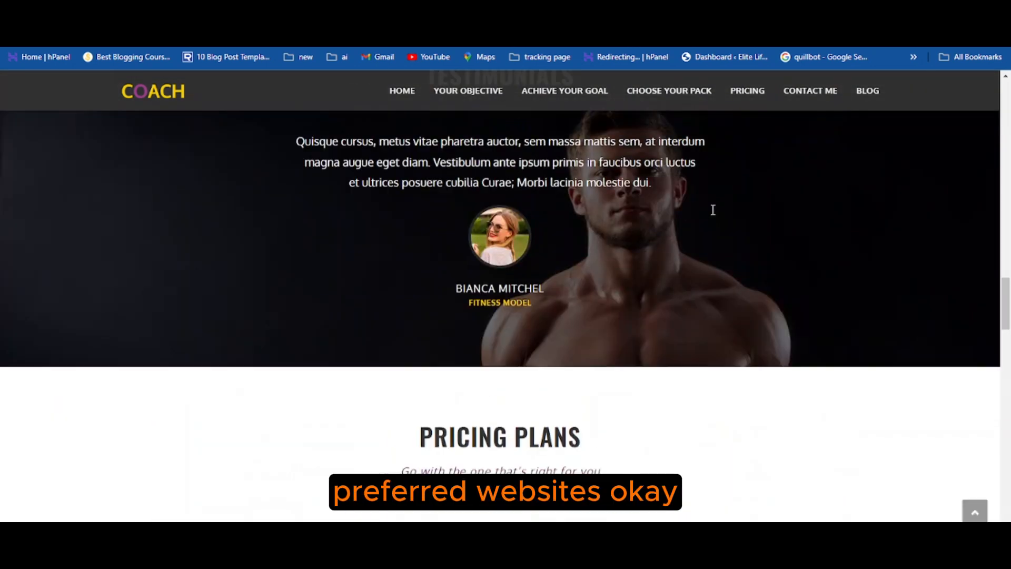
{"action": "scroll", "coordinate": [714, 214], "scroll_direction": "up", "scroll_amount": 15}
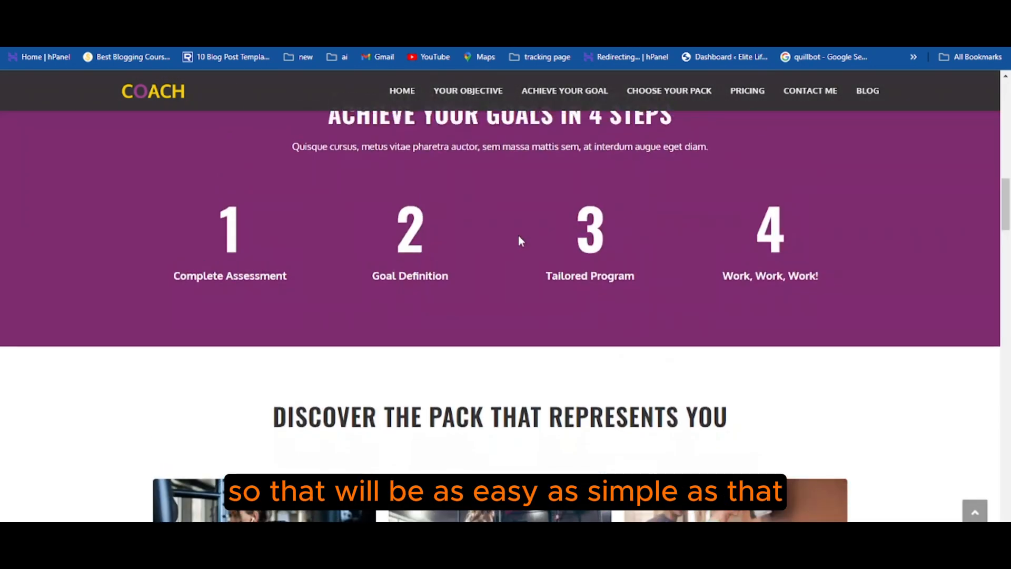
Step: Examine the Travel demo's home page from its banner down to the newsletter sign-up, including its header menu
{"action": "scroll", "coordinate": [517, 235], "scroll_direction": "up", "scroll_amount": 5}
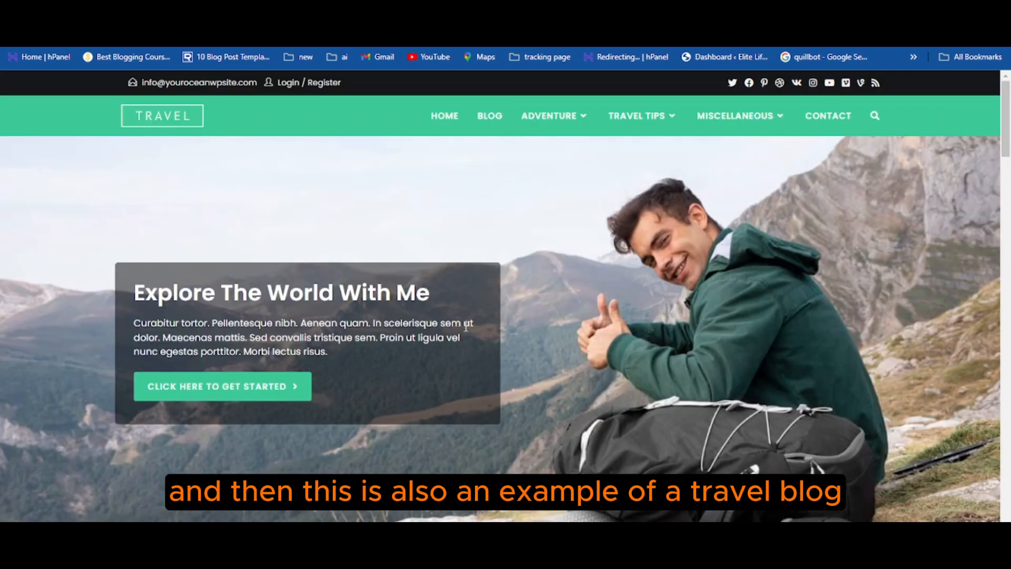
{"action": "scroll", "coordinate": [522, 282], "scroll_direction": "down", "scroll_amount": 12}
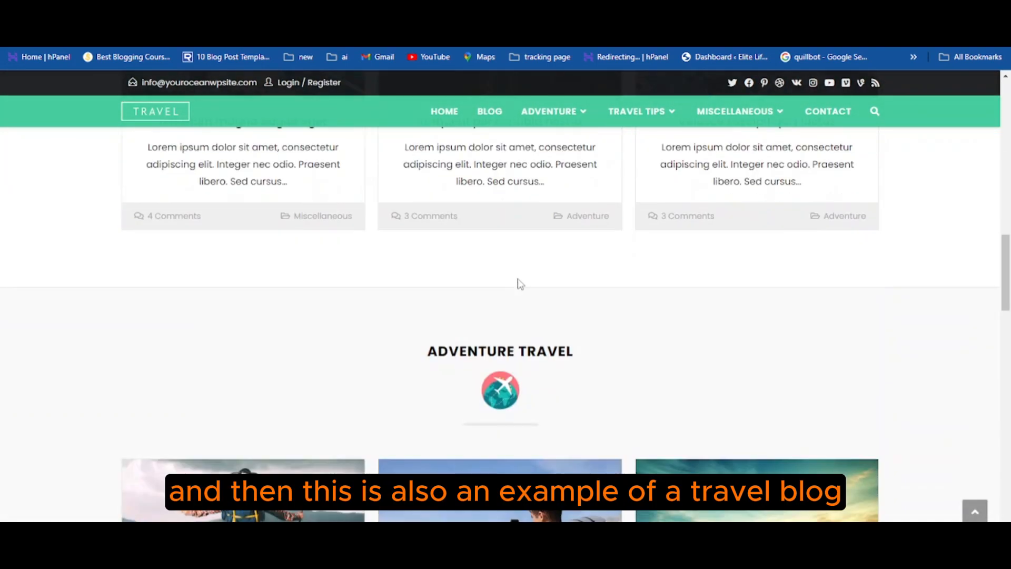
{"action": "scroll", "coordinate": [521, 284], "scroll_direction": "down", "scroll_amount": 15}
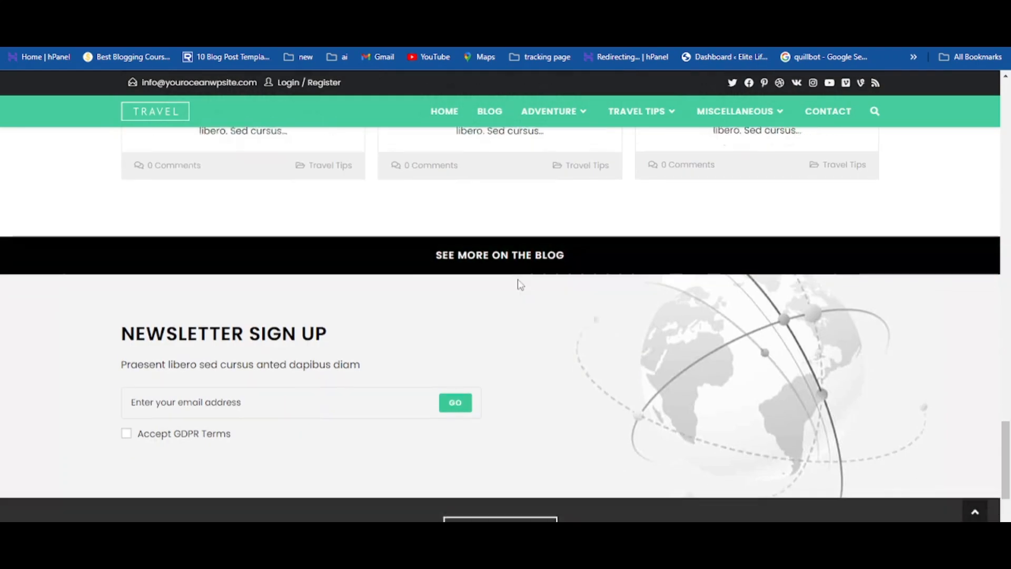
{"action": "scroll", "coordinate": [513, 271], "scroll_direction": "up", "scroll_amount": 18}
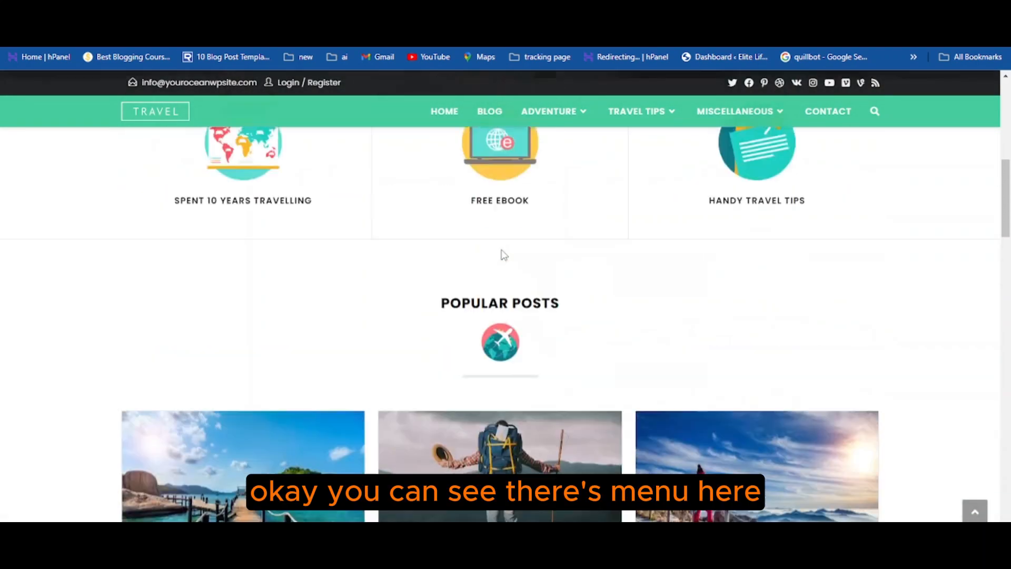
{"action": "scroll", "coordinate": [505, 255], "scroll_direction": "up", "scroll_amount": 8}
{"action": "mouse_move", "coordinate": [558, 115]}
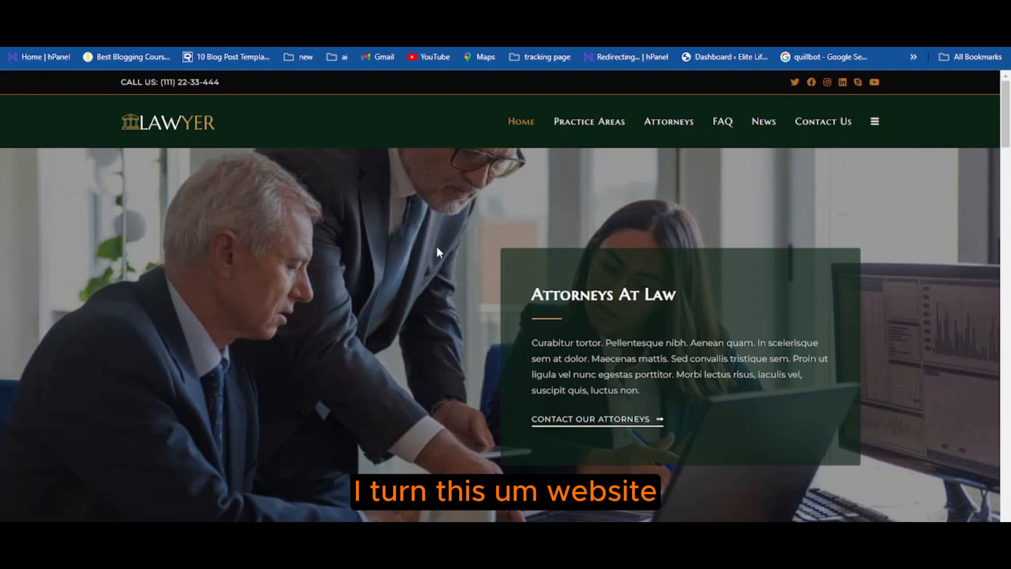
Step: Examine the Lawyer demo from its banner through the attorneys team and legal services to the consultation request form
{"action": "scroll", "coordinate": [438, 247], "scroll_direction": "down", "scroll_amount": 10}
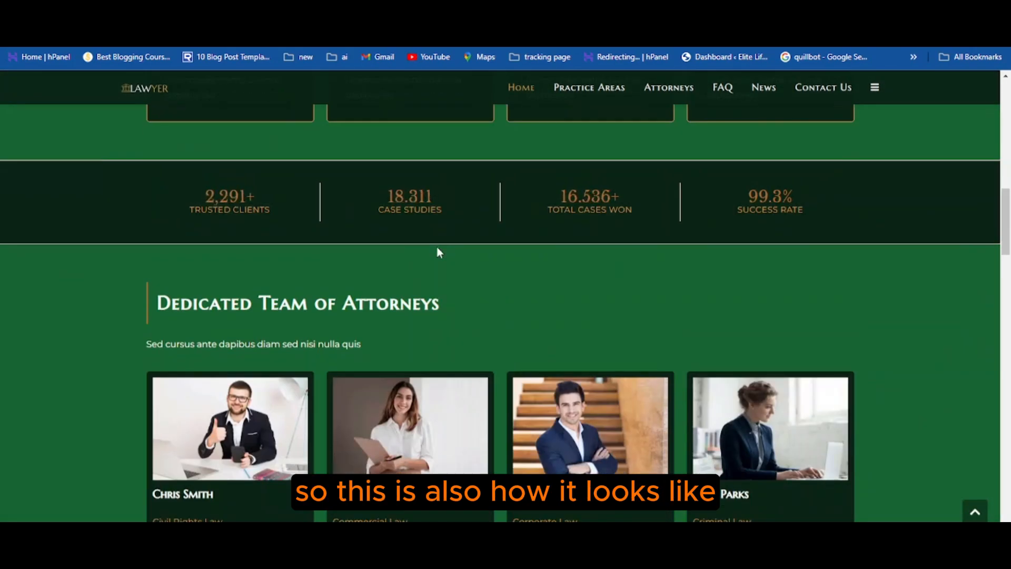
{"action": "scroll", "coordinate": [438, 248], "scroll_direction": "down", "scroll_amount": 10}
{"action": "scroll", "coordinate": [437, 247], "scroll_direction": "down", "scroll_amount": 10}
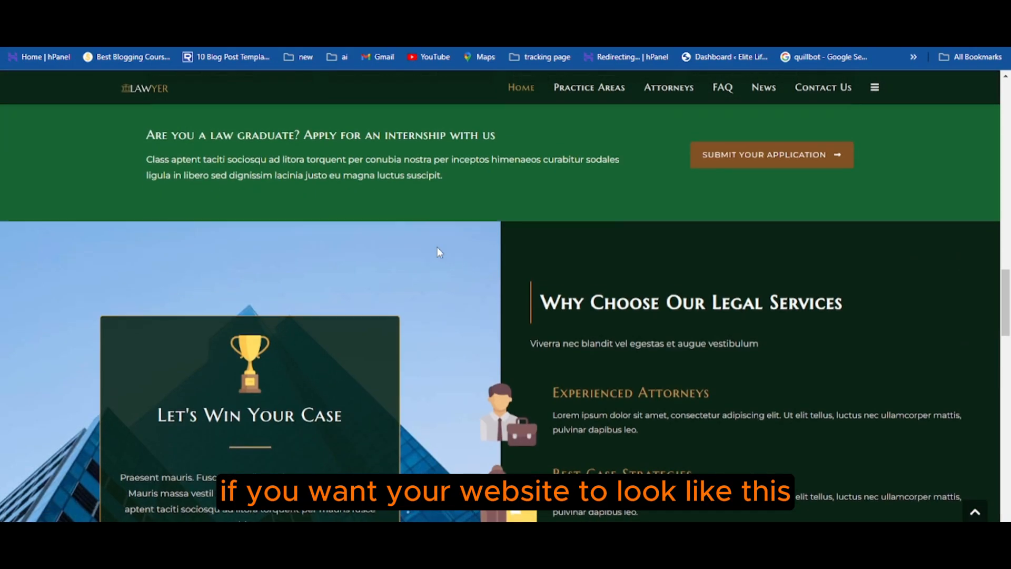
{"action": "scroll", "coordinate": [437, 248], "scroll_direction": "down", "scroll_amount": 3}
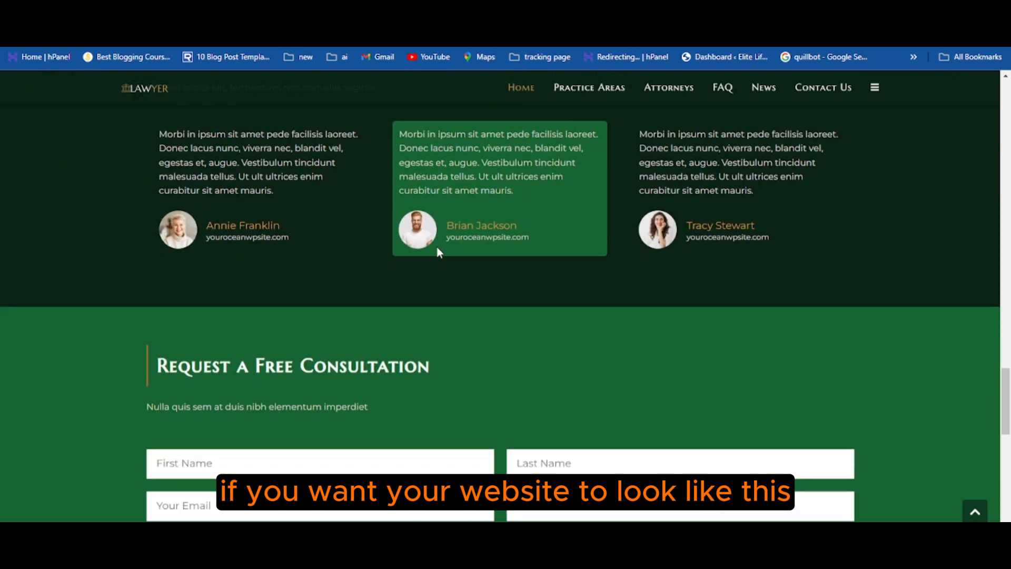
{"action": "scroll", "coordinate": [437, 249], "scroll_direction": "up", "scroll_amount": 5}
{"action": "scroll", "coordinate": [437, 249], "scroll_direction": "up", "scroll_amount": 5}
{"action": "scroll", "coordinate": [437, 252], "scroll_direction": "up", "scroll_amount": 15}
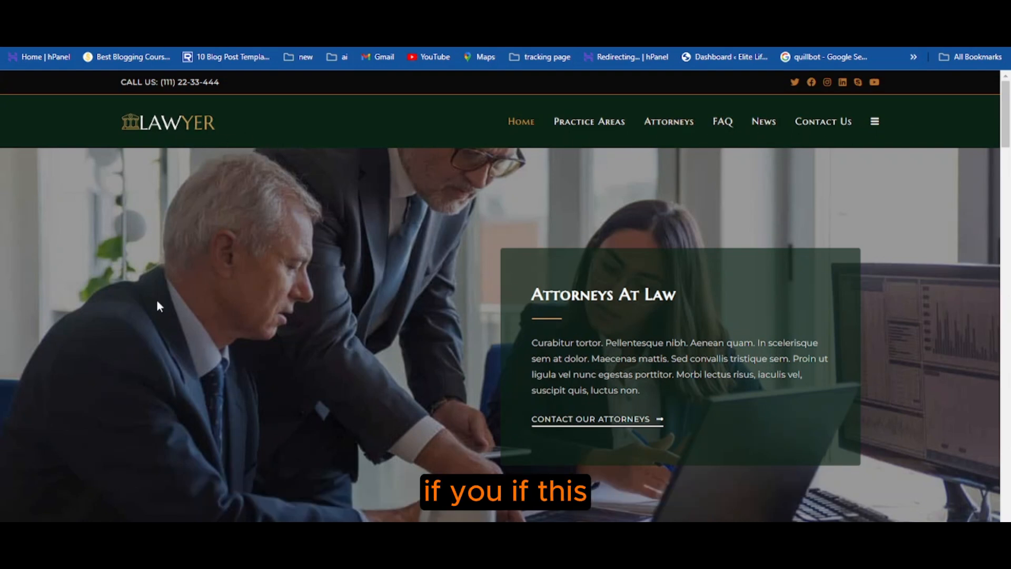
Step: Review the Lawyer demo's practice areas, attorneys team and client testimonials once more, ending at its header banner
{"action": "scroll", "coordinate": [330, 333], "scroll_direction": "down", "scroll_amount": 10}
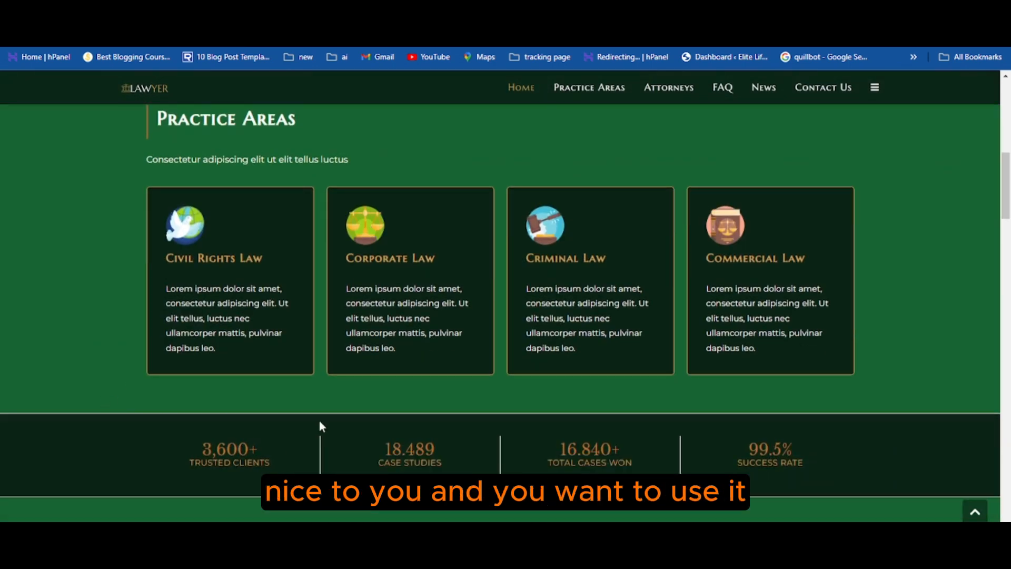
{"action": "scroll", "coordinate": [452, 367], "scroll_direction": "down", "scroll_amount": 15}
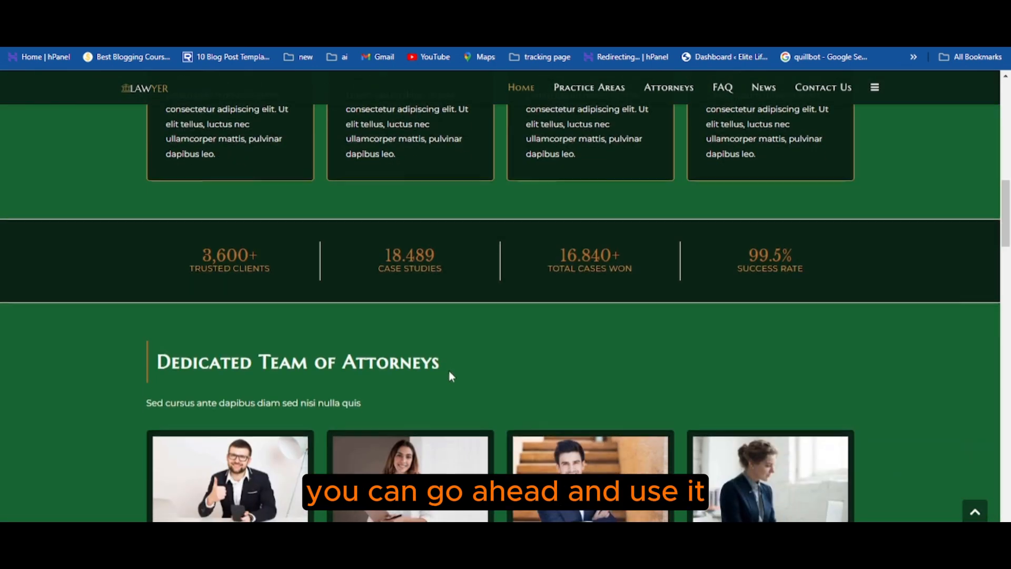
{"action": "scroll", "coordinate": [451, 378], "scroll_direction": "down", "scroll_amount": 10}
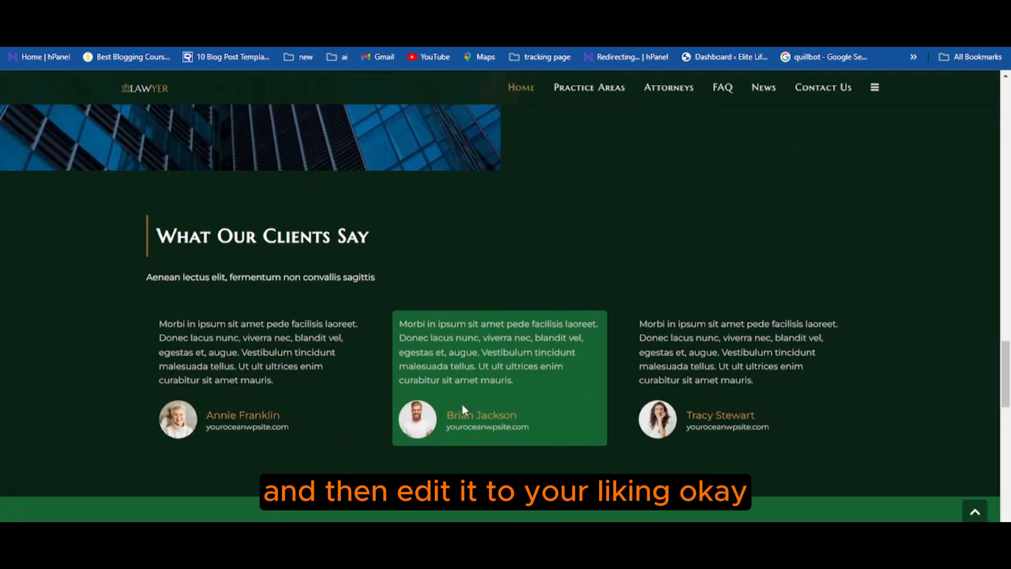
{"action": "scroll", "coordinate": [462, 404], "scroll_direction": "down", "scroll_amount": 3}
{"action": "scroll", "coordinate": [355, 294], "scroll_direction": "up", "scroll_amount": 14}
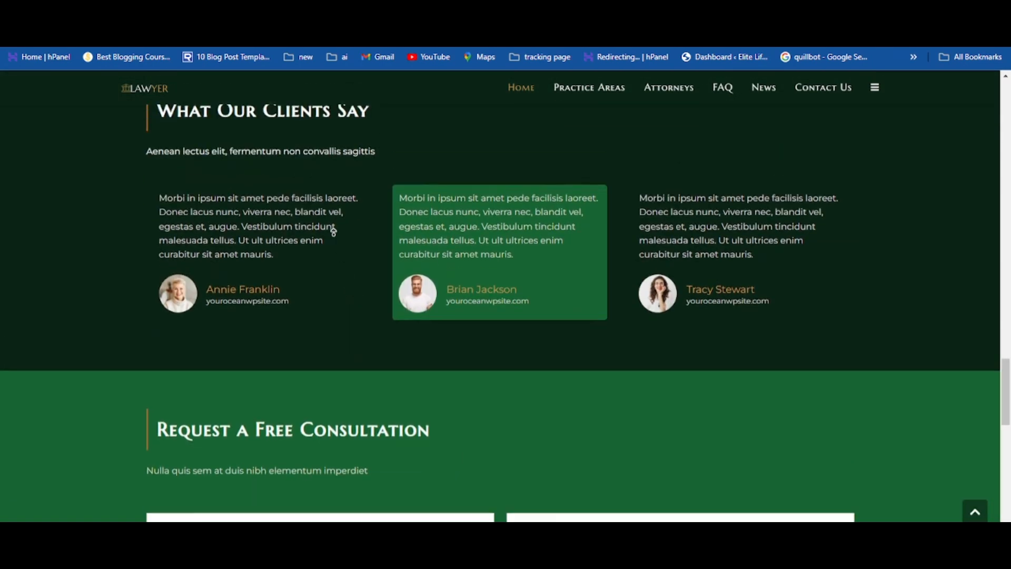
{"action": "scroll", "coordinate": [190, 210], "scroll_direction": "up", "scroll_amount": 15}
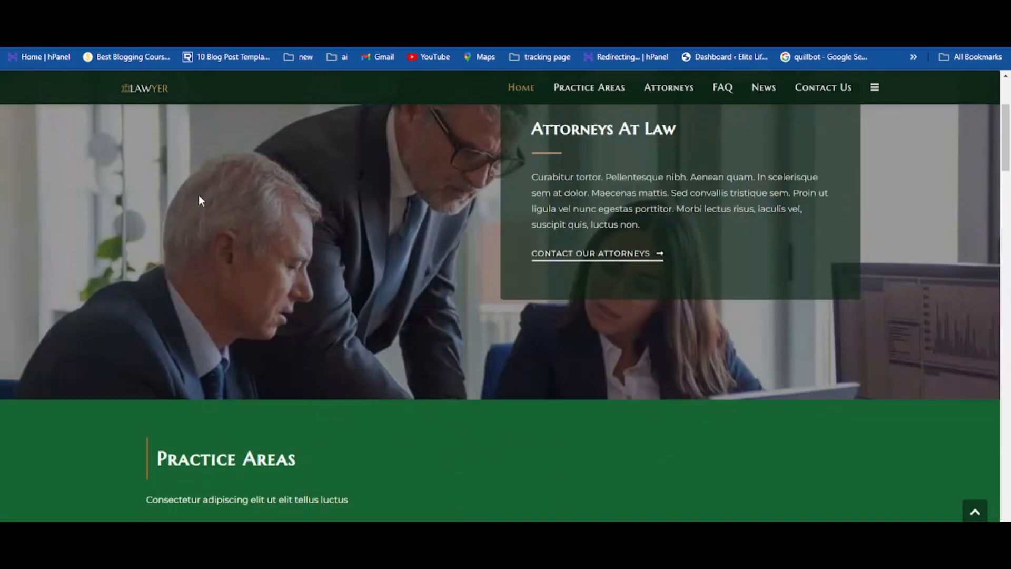
{"action": "scroll", "coordinate": [416, 218], "scroll_direction": "up", "scroll_amount": 1}
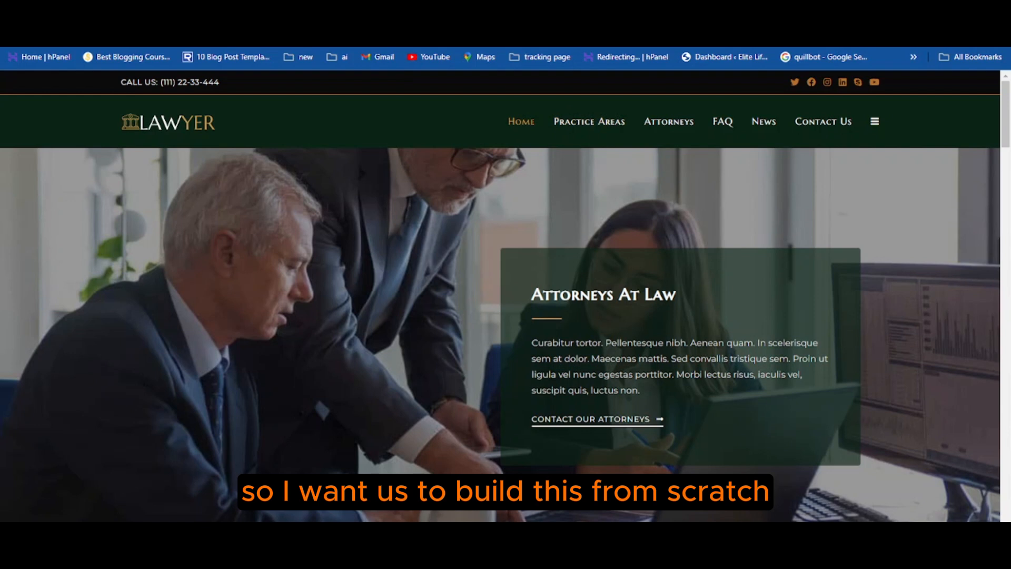
{"action": "scroll", "coordinate": [431, 432], "scroll_direction": "down", "scroll_amount": 3}
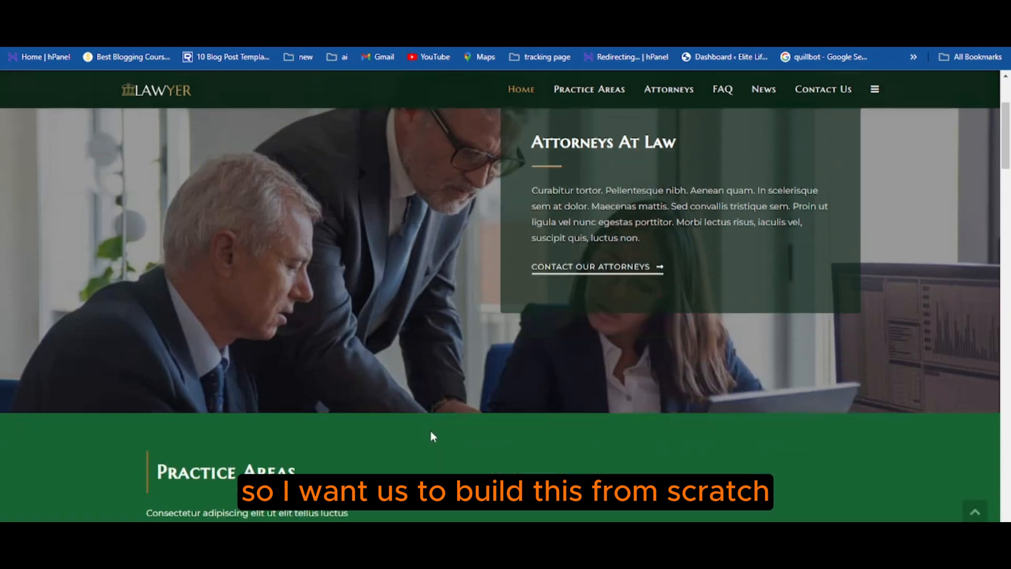
{"action": "scroll", "coordinate": [387, 327], "scroll_direction": "up", "scroll_amount": 1}
{"action": "scroll", "coordinate": [387, 326], "scroll_direction": "up", "scroll_amount": 2}
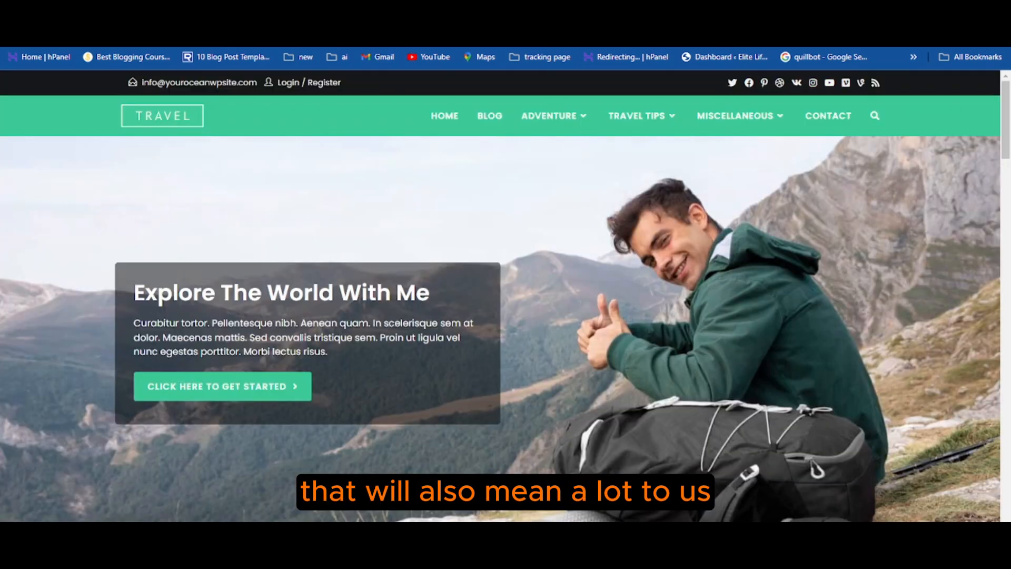
Step: Check the Remote Desk Central site's front page and compare it with the Travel demo's banner and feature icons
{"action": "left_click", "coordinate": [338, 11]}
{"action": "left_click", "coordinate": [369, 10]}
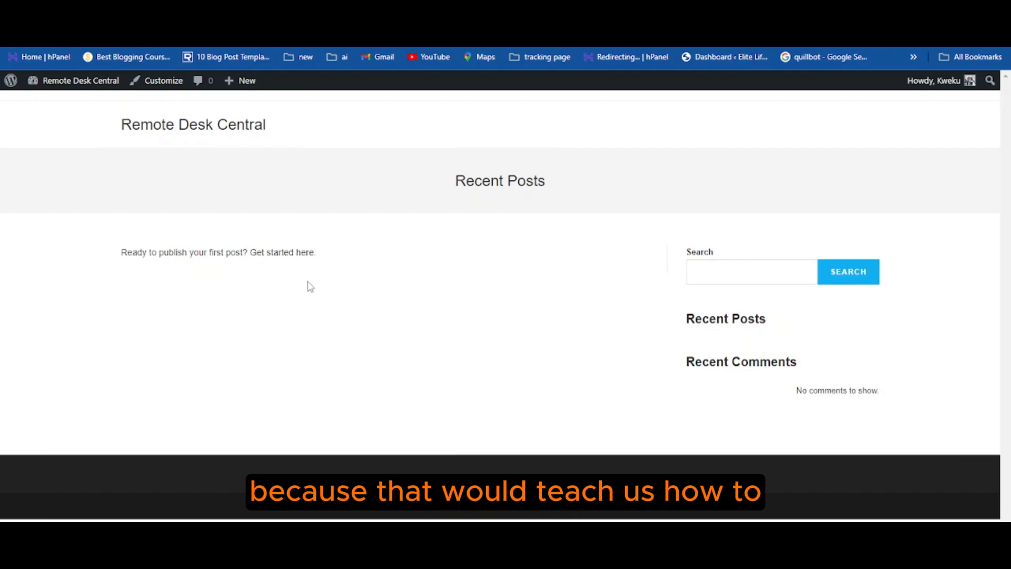
{"action": "left_click", "coordinate": [337, 11]}
{"action": "scroll", "coordinate": [492, 294], "scroll_direction": "down", "scroll_amount": 10}
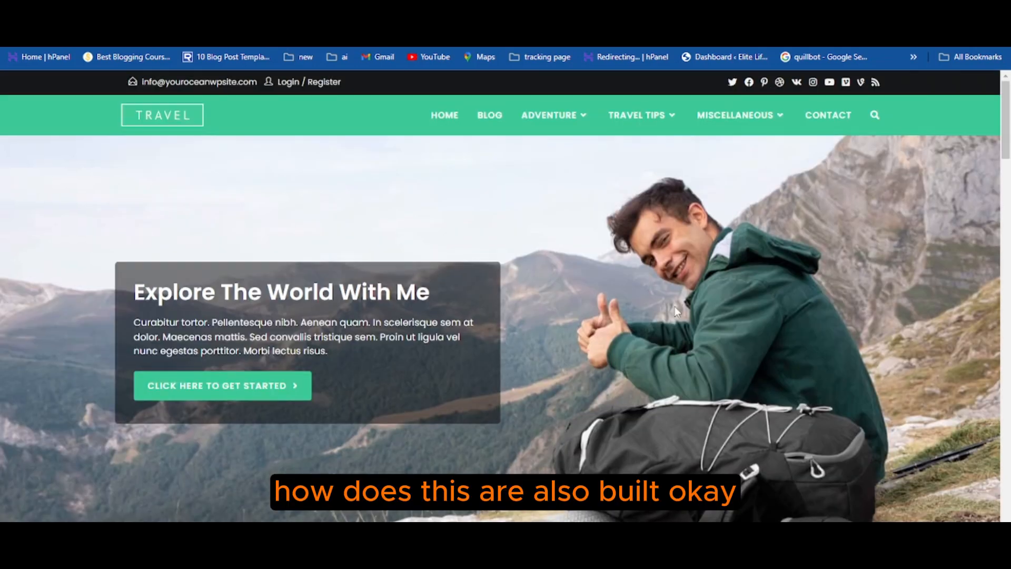
{"action": "scroll", "coordinate": [525, 390], "scroll_direction": "up", "scroll_amount": 10}
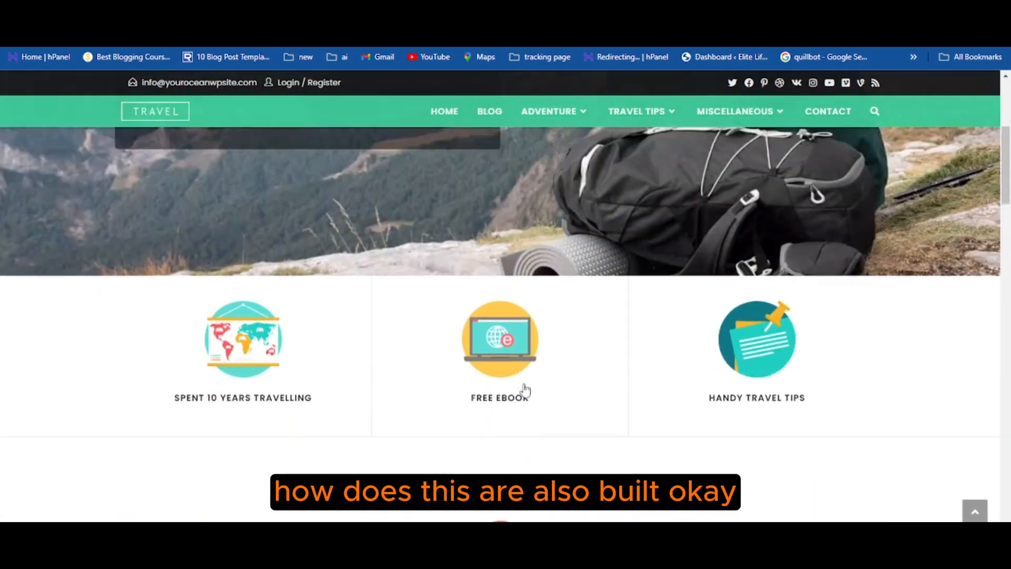
{"action": "left_click", "coordinate": [211, 11]}
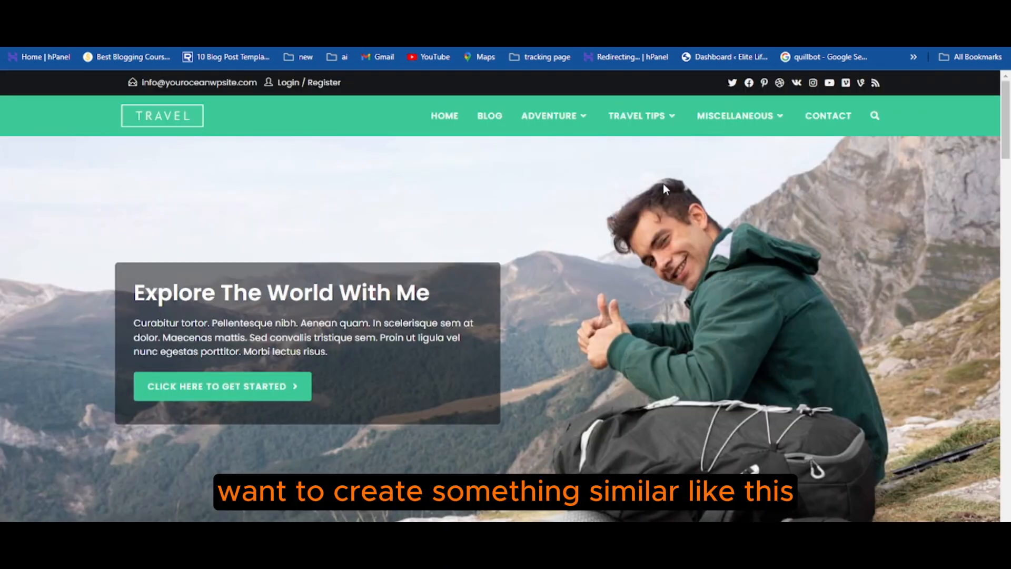
Step: Examine the Travel demo's Adventure submenu and its page sections down to the useful travel tips
{"action": "mouse_move", "coordinate": [553, 115]}
{"action": "scroll", "coordinate": [728, 413], "scroll_direction": "down", "scroll_amount": 10}
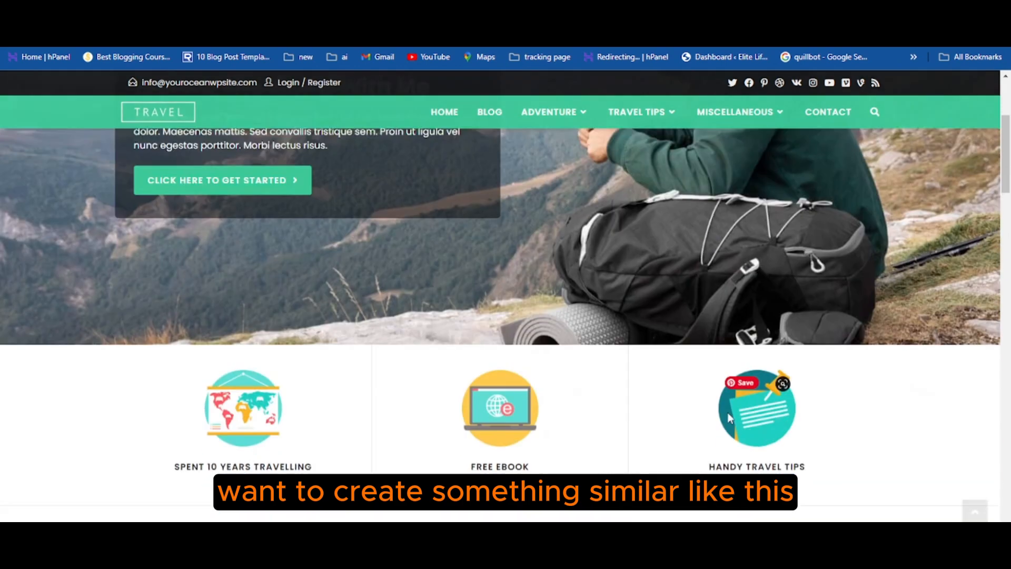
{"action": "scroll", "coordinate": [658, 437], "scroll_direction": "down", "scroll_amount": 12}
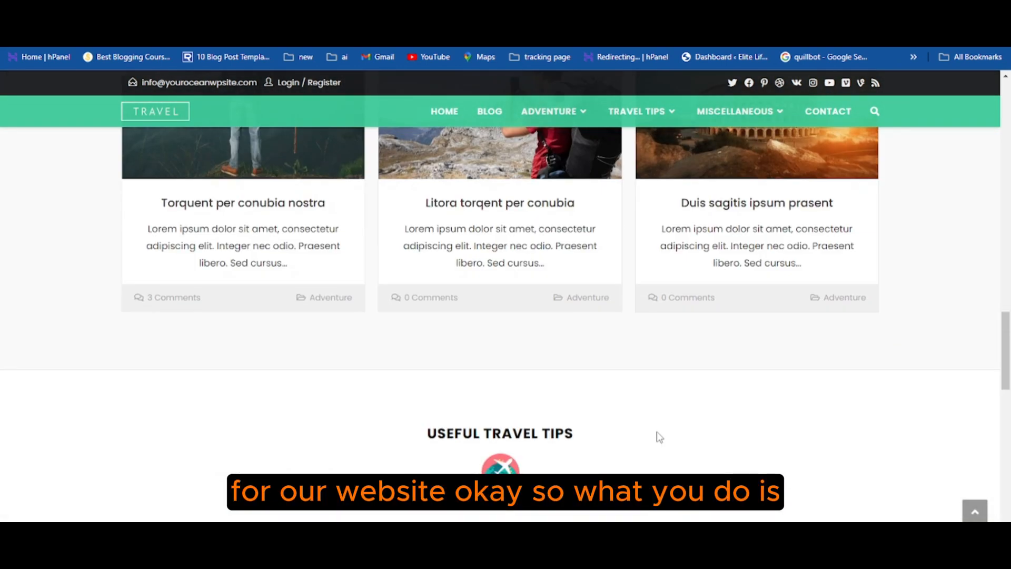
{"action": "scroll", "coordinate": [658, 437], "scroll_direction": "up", "scroll_amount": 12}
{"action": "scroll", "coordinate": [658, 437], "scroll_direction": "up", "scroll_amount": 10}
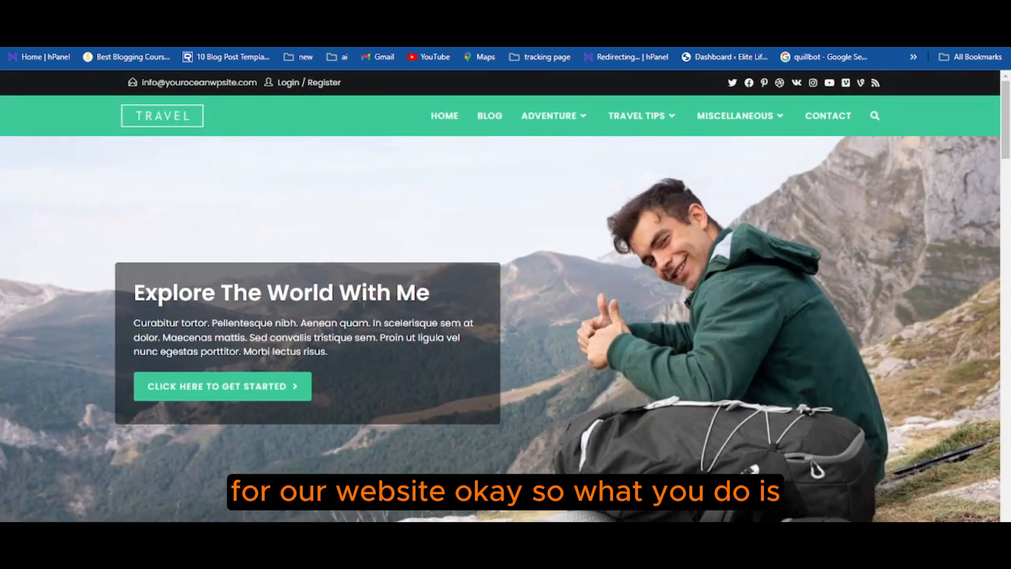
Step: Return to the start of the OceanWP Panel and study the Travel demo's header menu with its submenus
{"action": "left_click", "coordinate": [132, 11]}
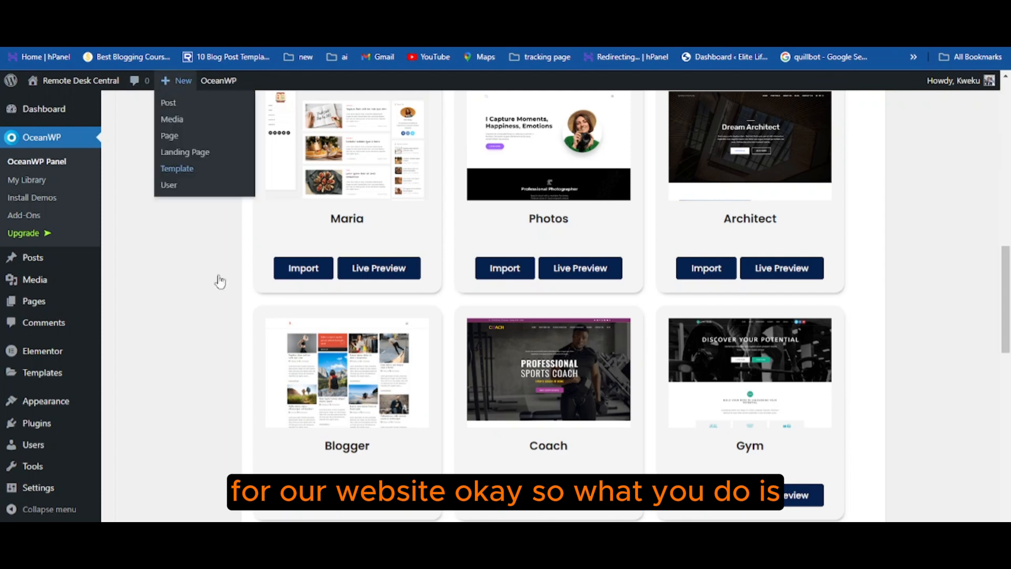
{"action": "scroll", "coordinate": [269, 277], "scroll_direction": "up", "scroll_amount": 10}
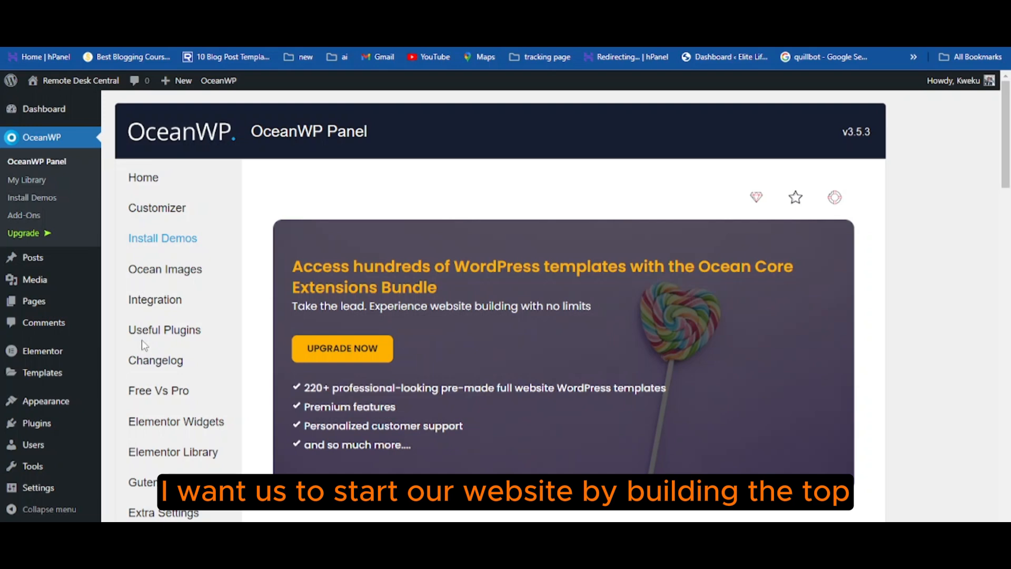
{"action": "left_click", "coordinate": [53, 11]}
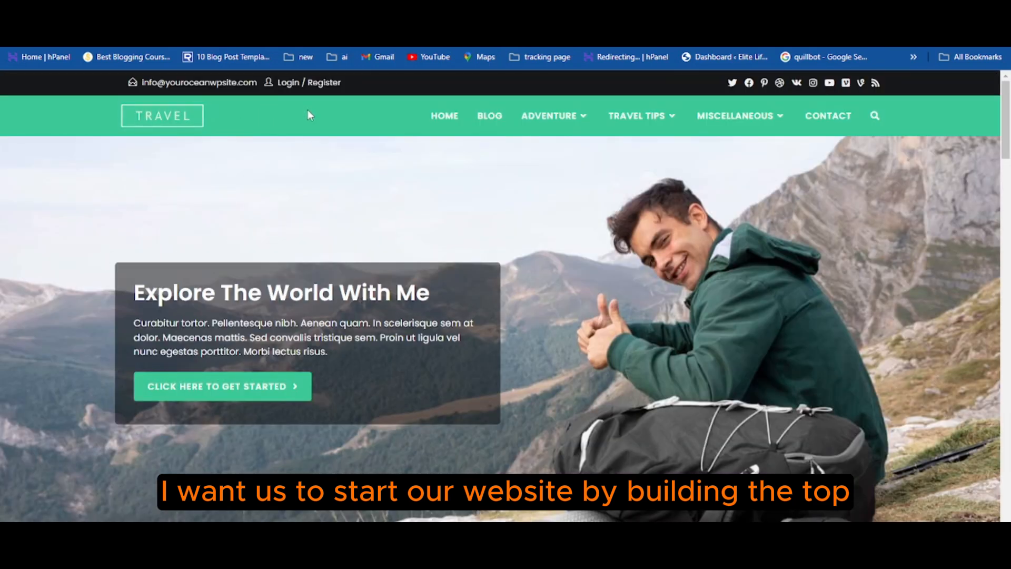
{"action": "mouse_move", "coordinate": [581, 136]}
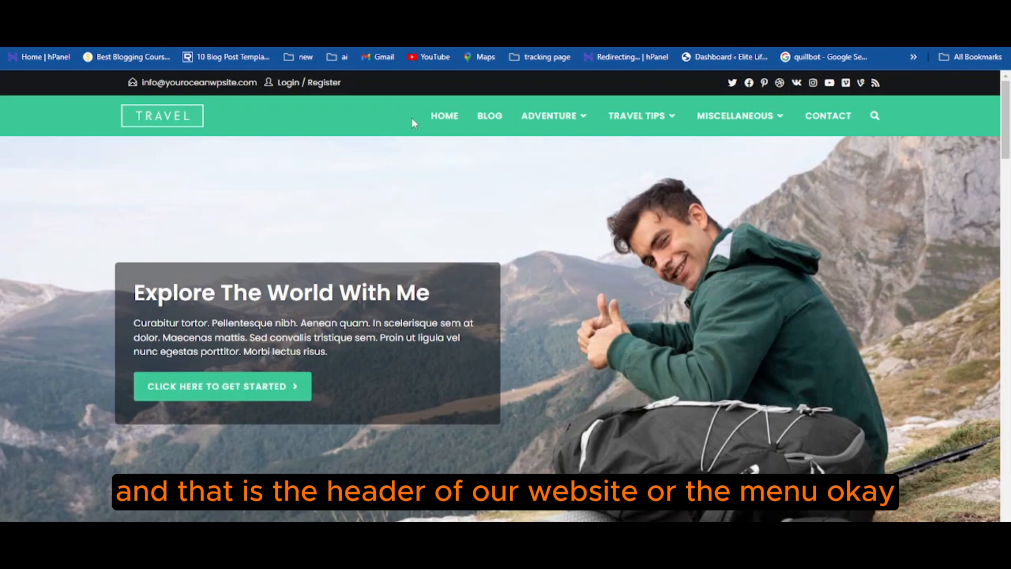
{"action": "mouse_move", "coordinate": [630, 121]}
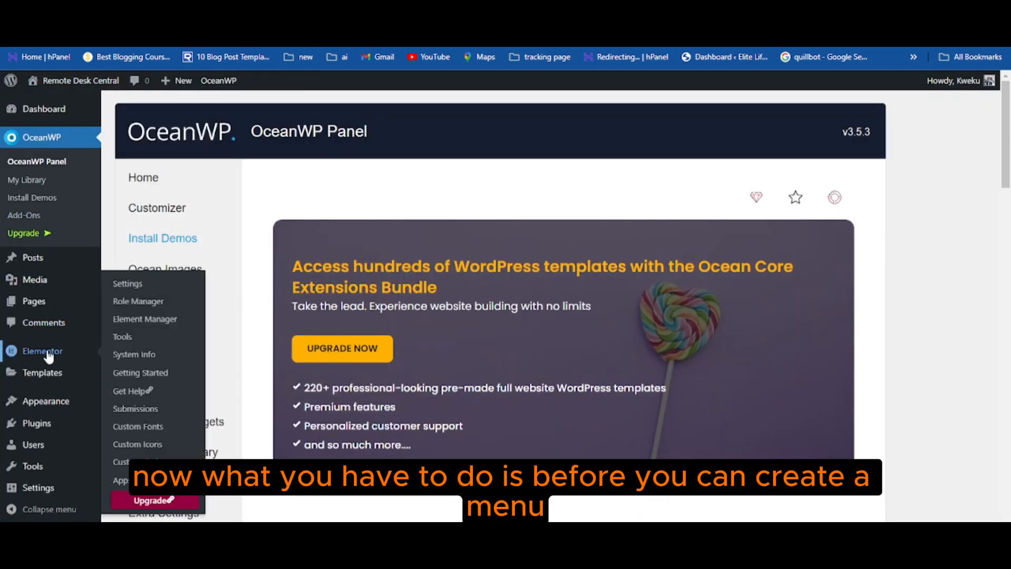
{"action": "scroll", "coordinate": [241, 254], "scroll_direction": "down", "scroll_amount": 2}
{"action": "scroll", "coordinate": [242, 254], "scroll_direction": "down", "scroll_amount": 1}
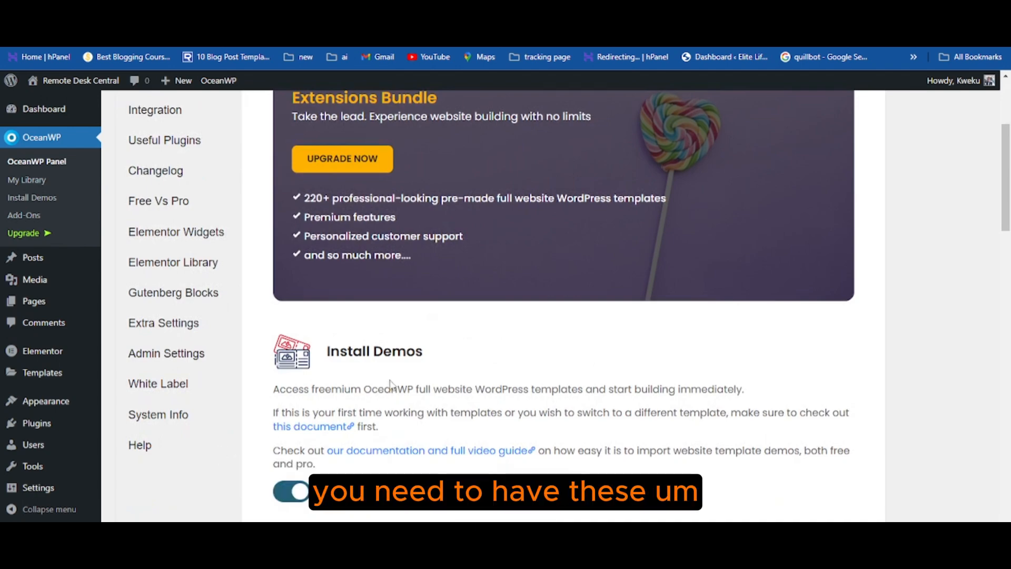
{"action": "scroll", "coordinate": [390, 381], "scroll_direction": "up", "scroll_amount": 3}
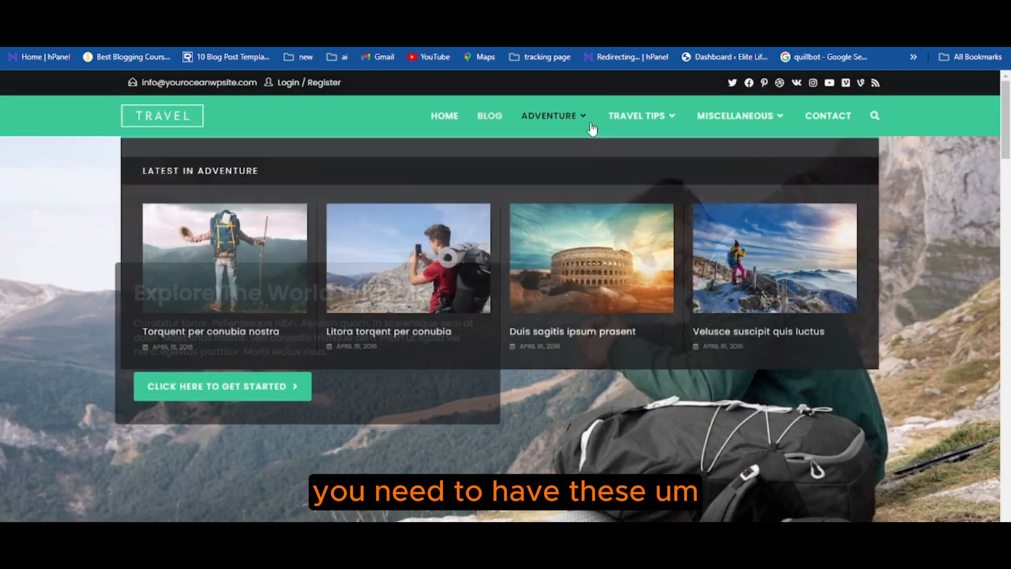
{"action": "mouse_move", "coordinate": [648, 124]}
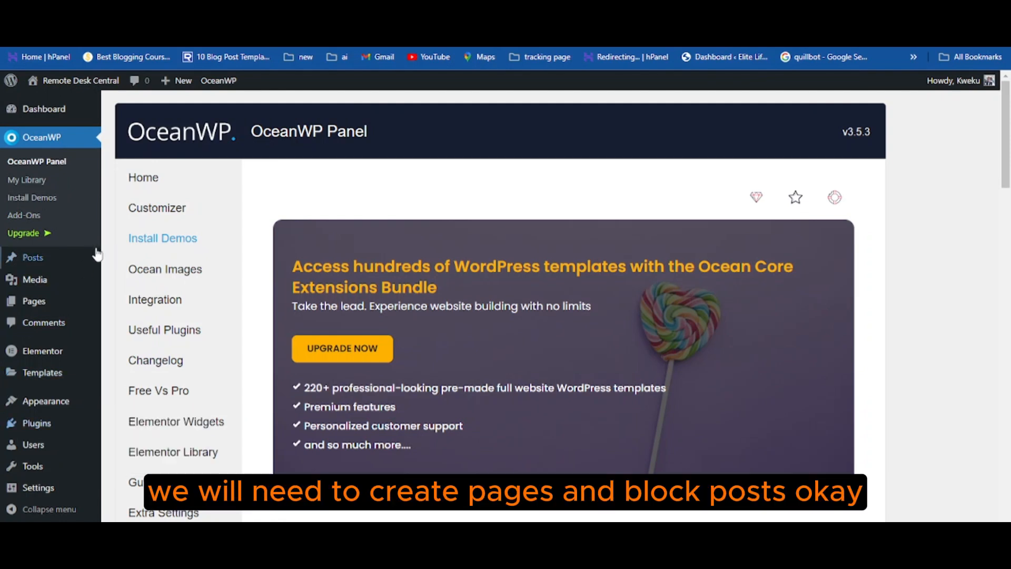
{"action": "mouse_move", "coordinate": [42, 308]}
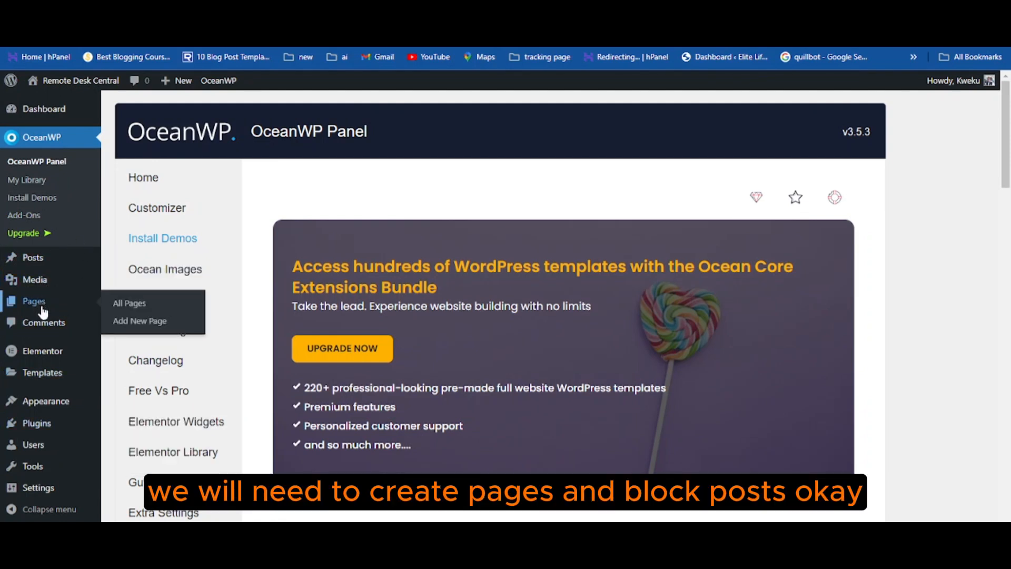
{"action": "mouse_move", "coordinate": [40, 263]}
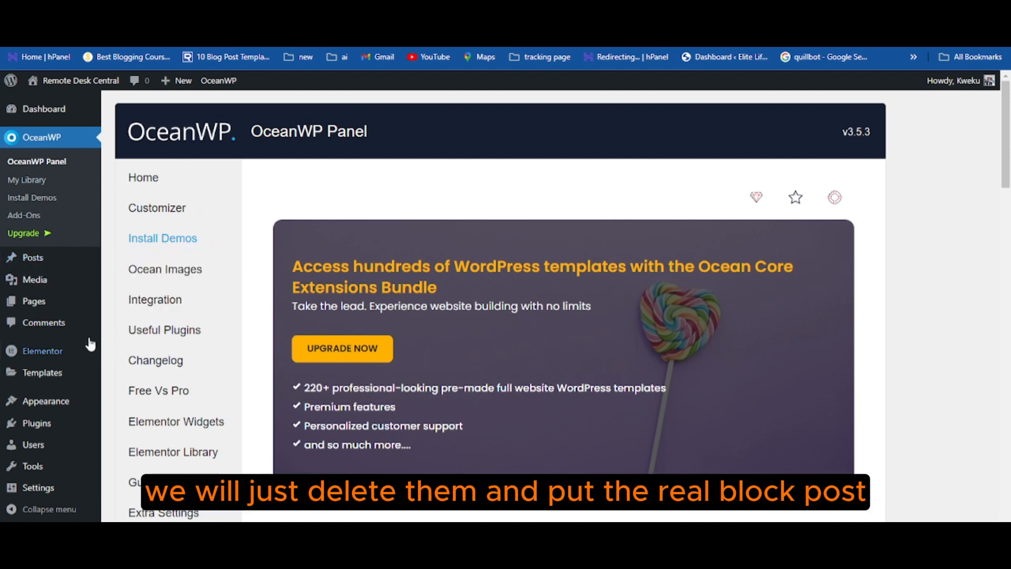
{"action": "mouse_move", "coordinate": [68, 349]}
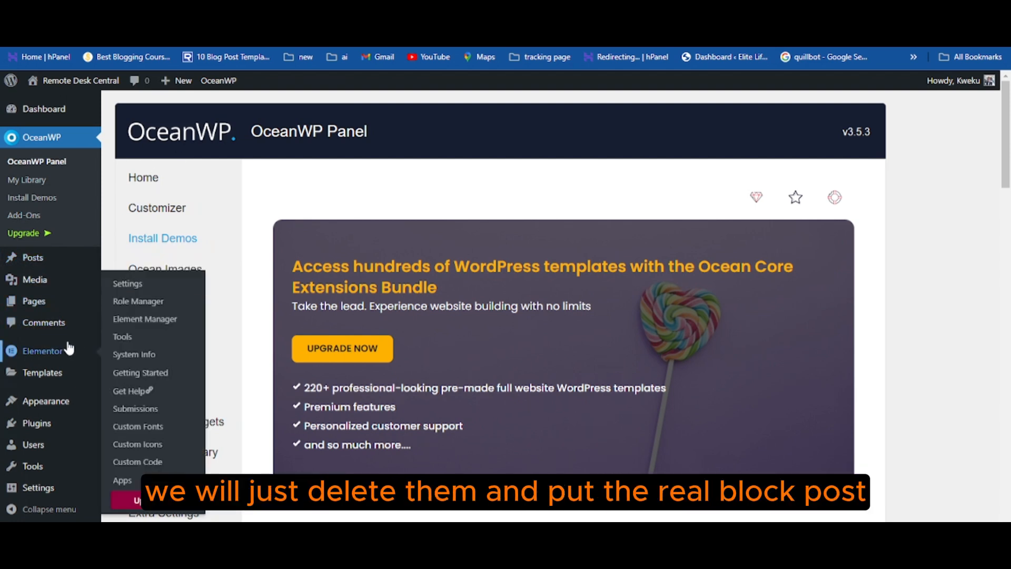
Step: Review the Remote Desk Central front page's Recent Post cards and Security Tips section as examples of dummy blog posts
{"action": "mouse_move", "coordinate": [73, 293]}
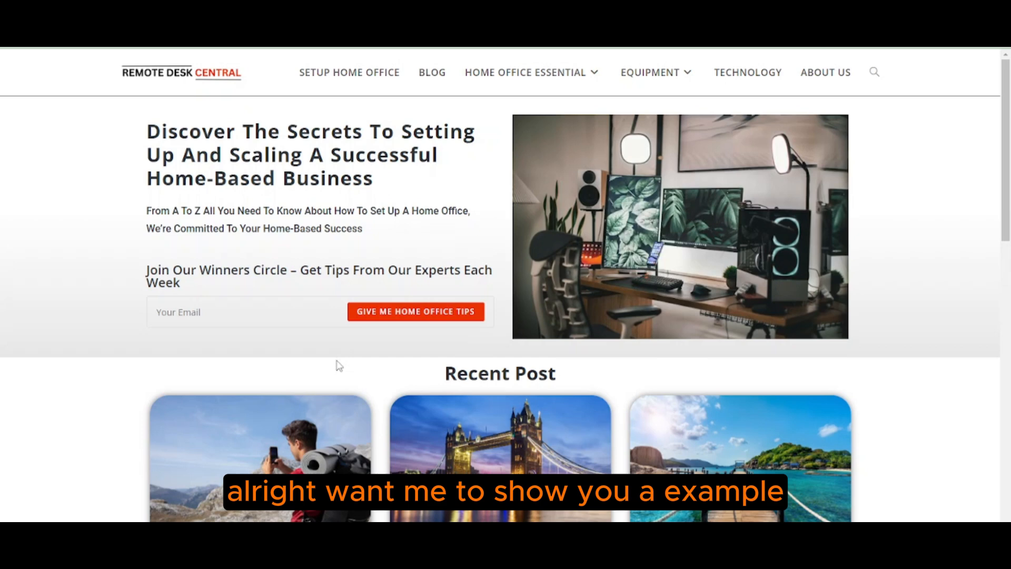
{"action": "scroll", "coordinate": [338, 366], "scroll_direction": "down", "scroll_amount": 3}
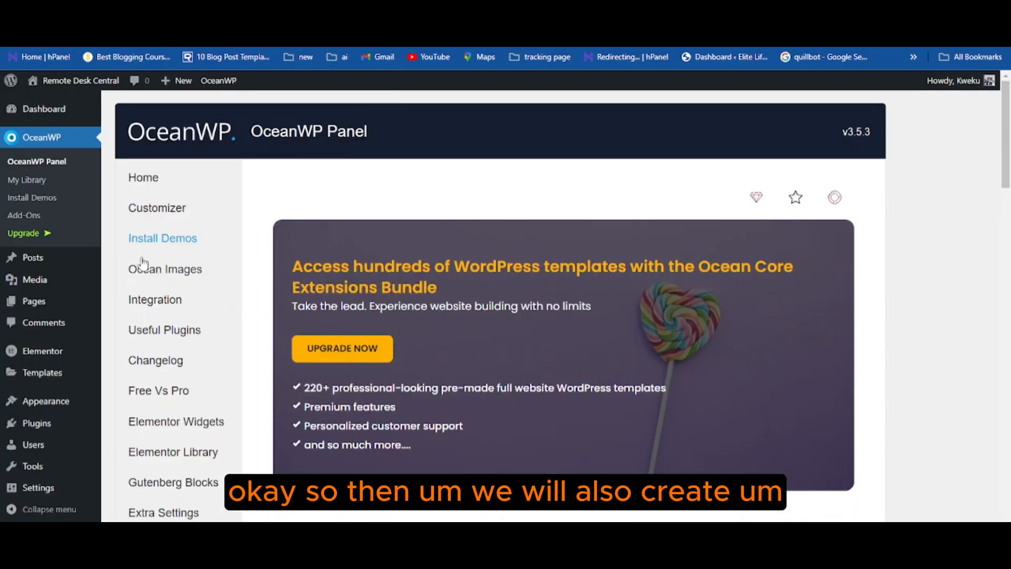
{"action": "mouse_move", "coordinate": [25, 262]}
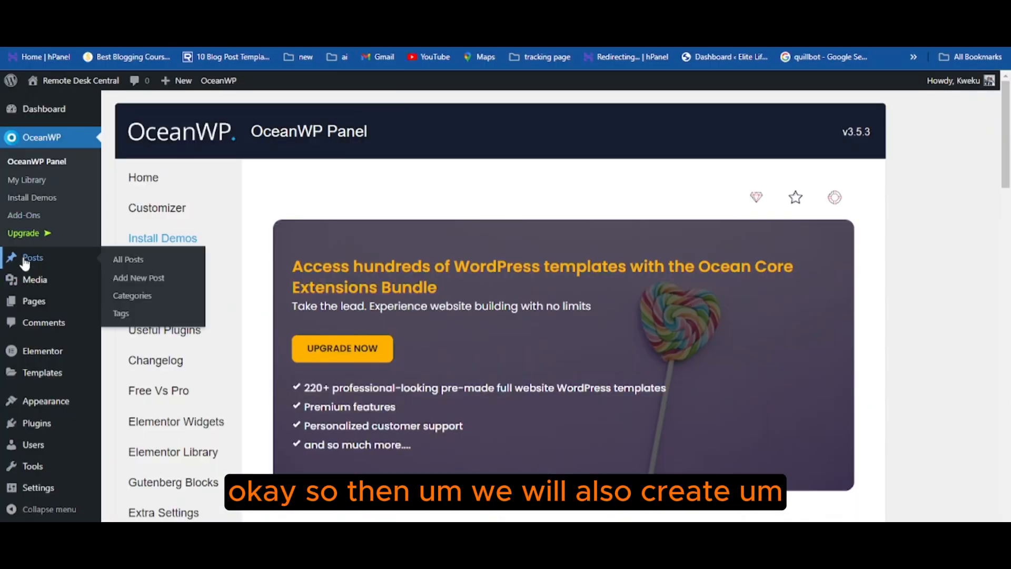
{"action": "mouse_move", "coordinate": [53, 291]}
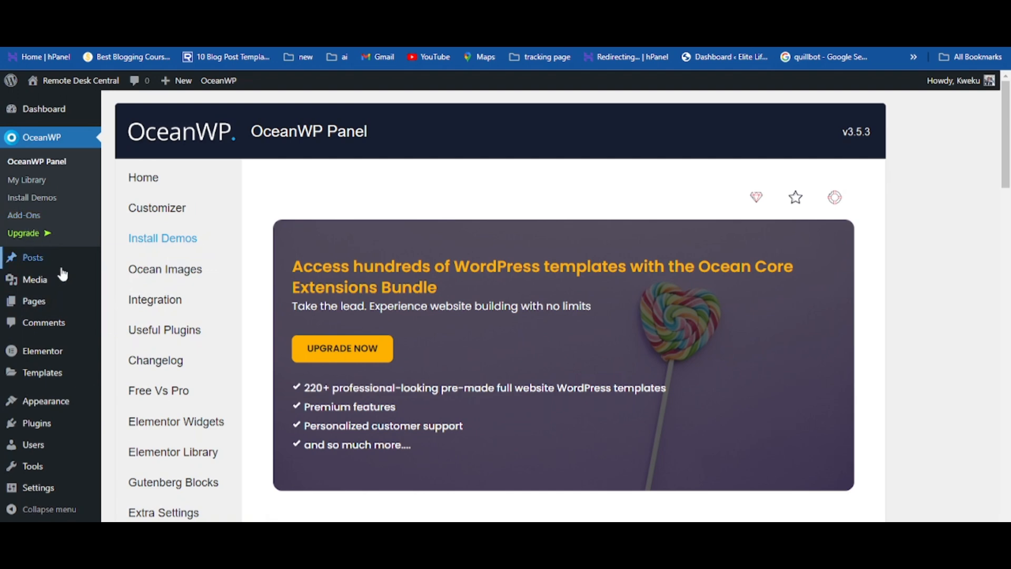
{"action": "mouse_move", "coordinate": [40, 310]}
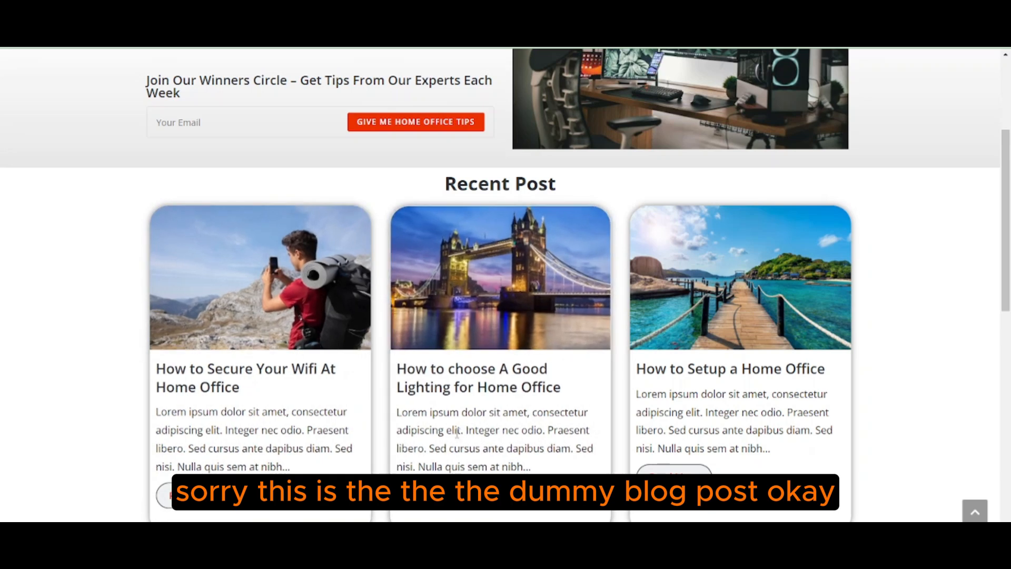
{"action": "scroll", "coordinate": [332, 399], "scroll_direction": "down", "scroll_amount": 3}
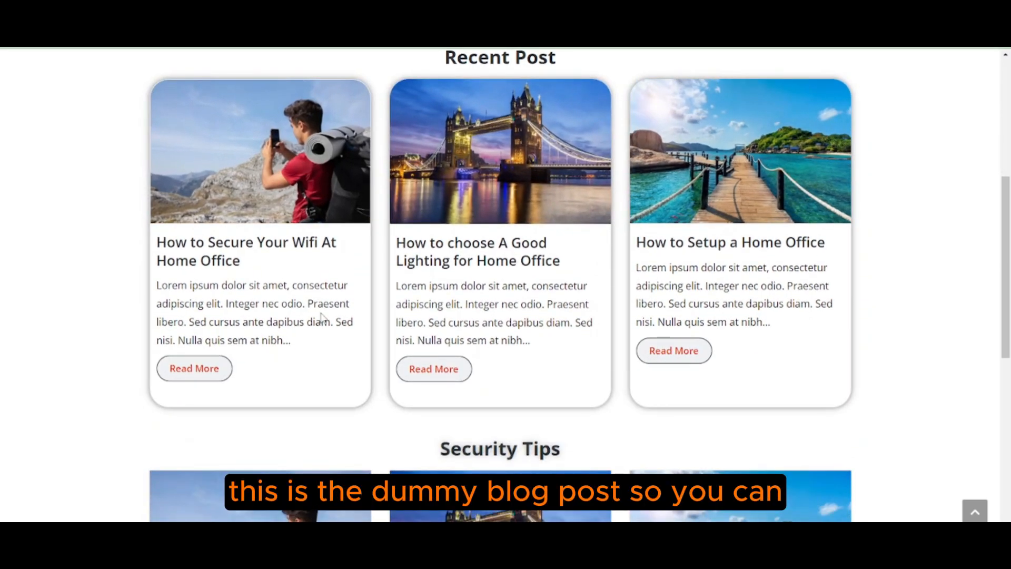
{"action": "scroll", "coordinate": [280, 456], "scroll_direction": "down", "scroll_amount": 1}
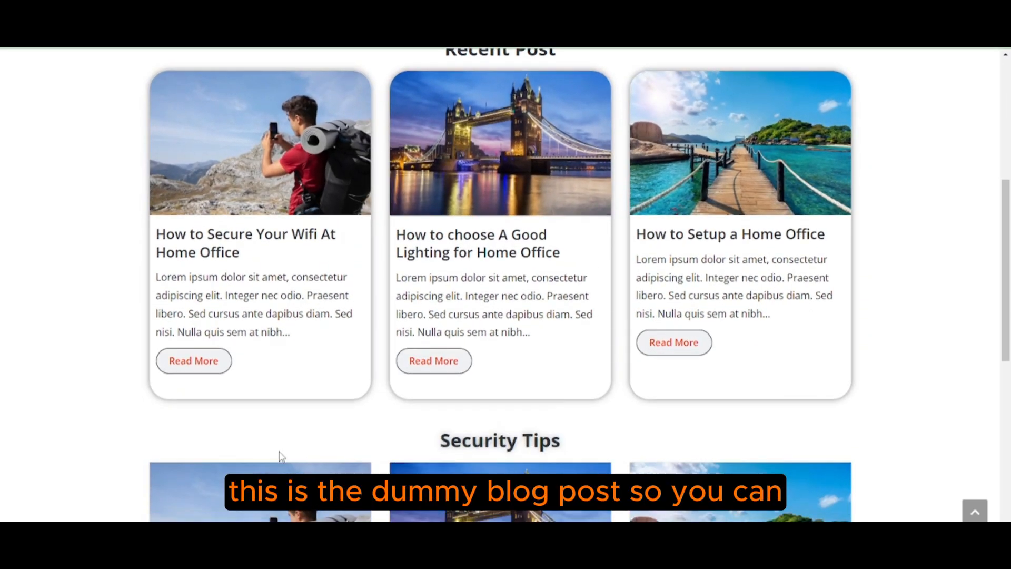
{"action": "scroll", "coordinate": [282, 457], "scroll_direction": "up", "scroll_amount": 2}
{"action": "scroll", "coordinate": [282, 457], "scroll_direction": "up", "scroll_amount": 4}
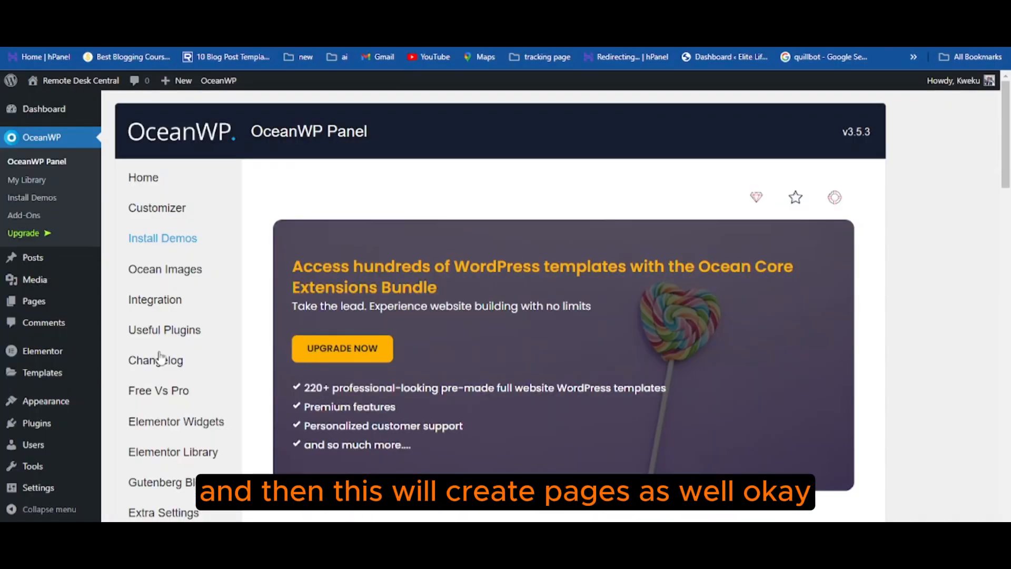
Step: Create a new WordPress page from the site's page list and title it Home
{"action": "mouse_move", "coordinate": [41, 308]}
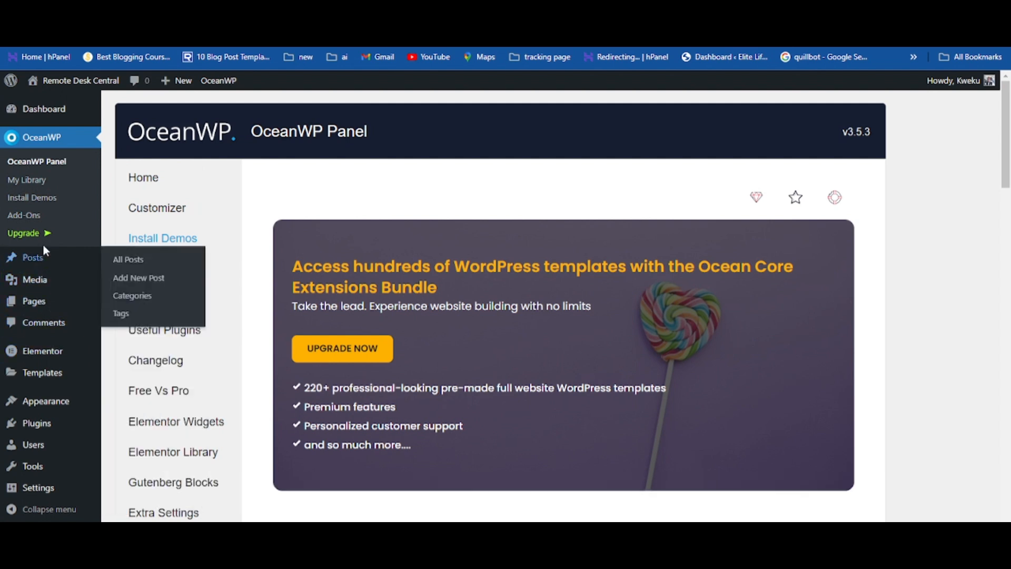
{"action": "left_click", "coordinate": [39, 110]}
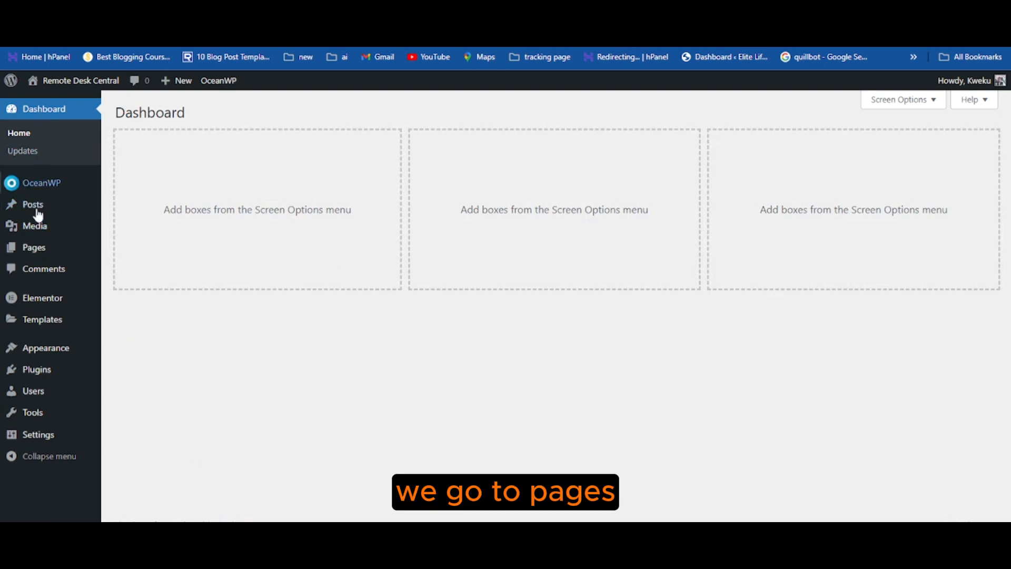
{"action": "left_click", "coordinate": [34, 247]}
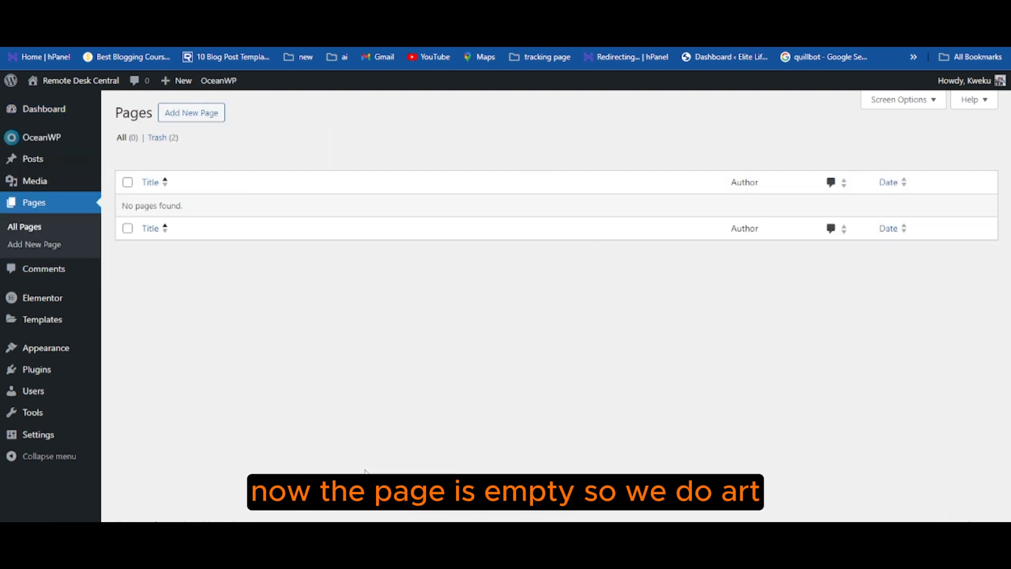
{"action": "left_click", "coordinate": [198, 124]}
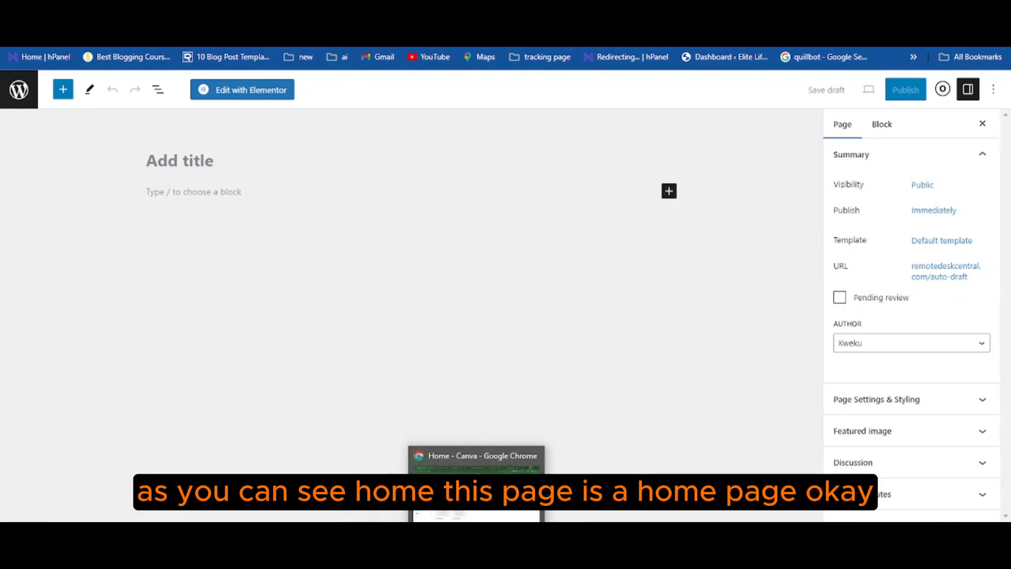
{"action": "left_click", "coordinate": [398, 12]}
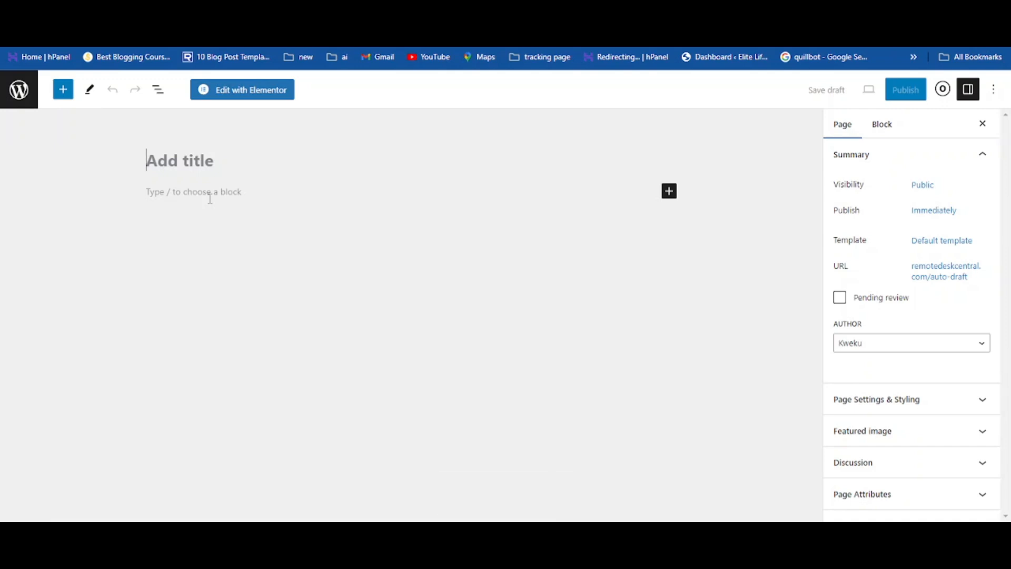
{"action": "type", "text": "Home"}
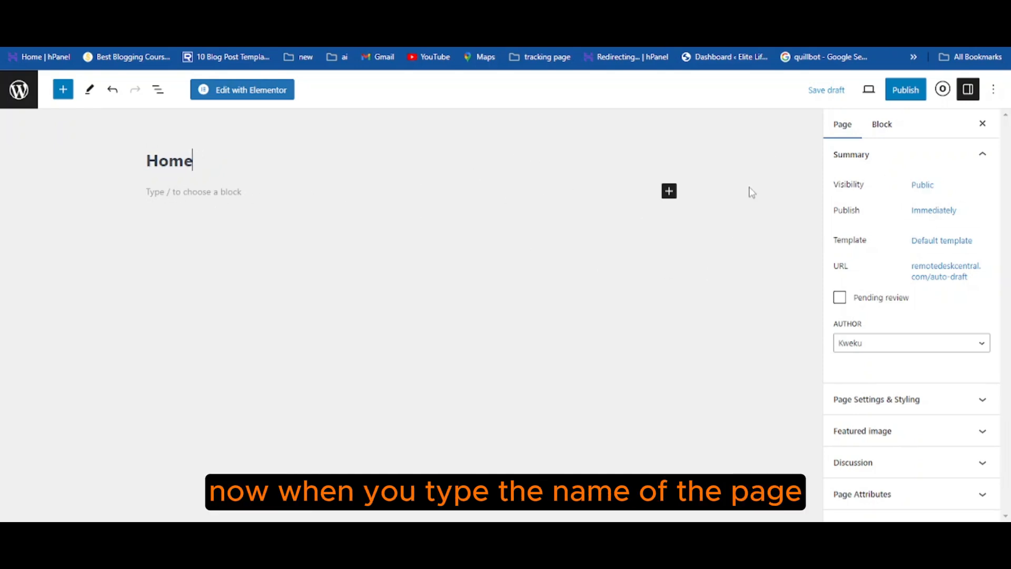
Step: Set the Home page's content layout to 100% Full Width and disable its padding in the OceanWP page settings
{"action": "left_click", "coordinate": [942, 90]}
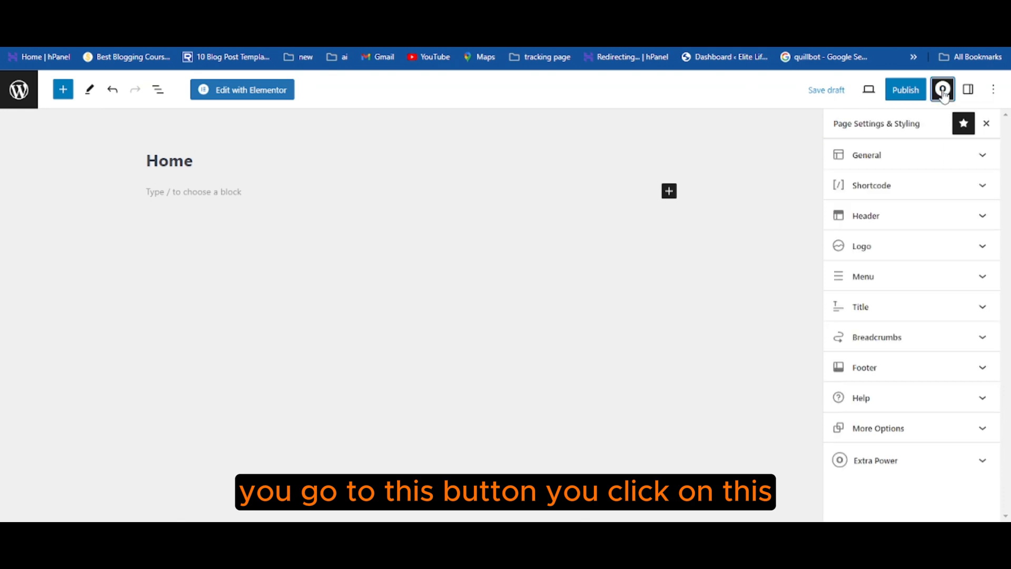
{"action": "left_click", "coordinate": [895, 160]}
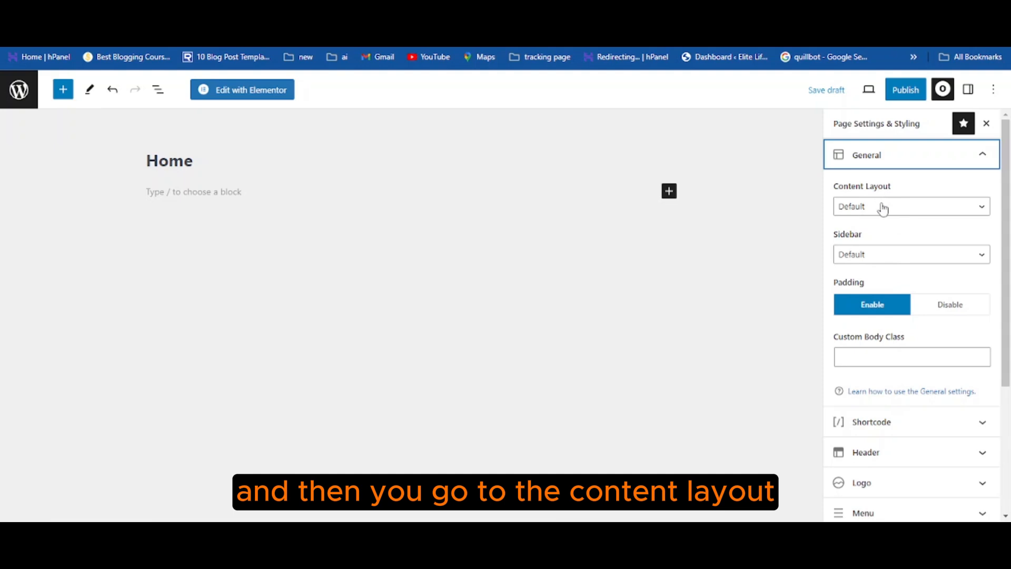
{"action": "left_click", "coordinate": [883, 207]}
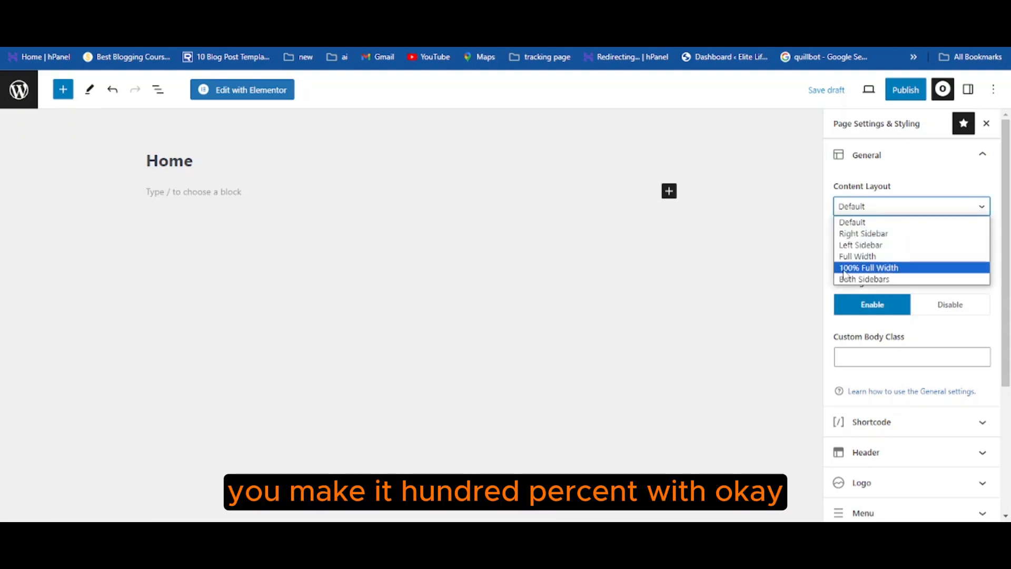
{"action": "left_click", "coordinate": [895, 268]}
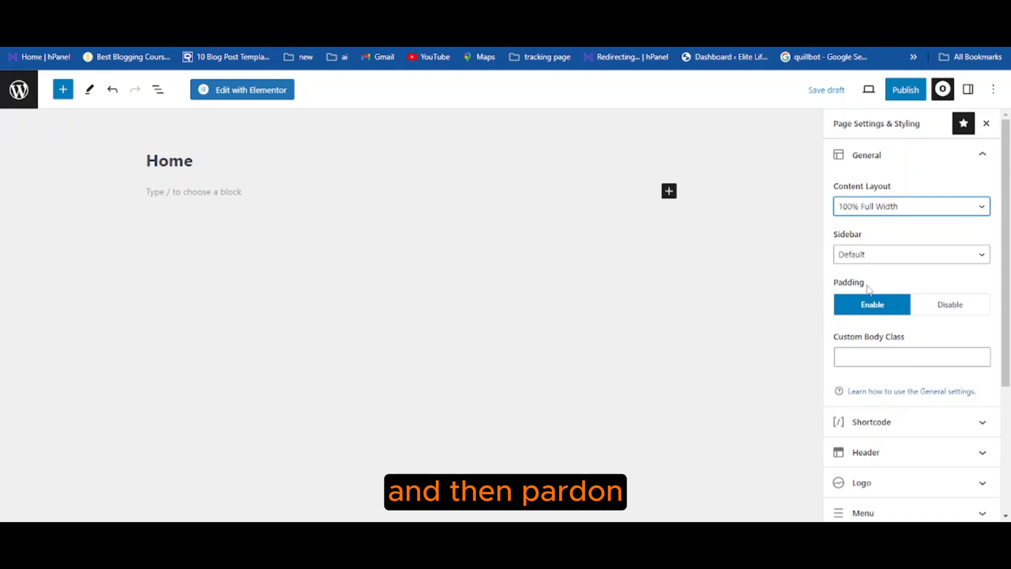
{"action": "left_click", "coordinate": [950, 306]}
Step: Disable the page title display for the Home page and publish it
{"action": "scroll", "coordinate": [948, 308], "scroll_direction": "down", "scroll_amount": 3}
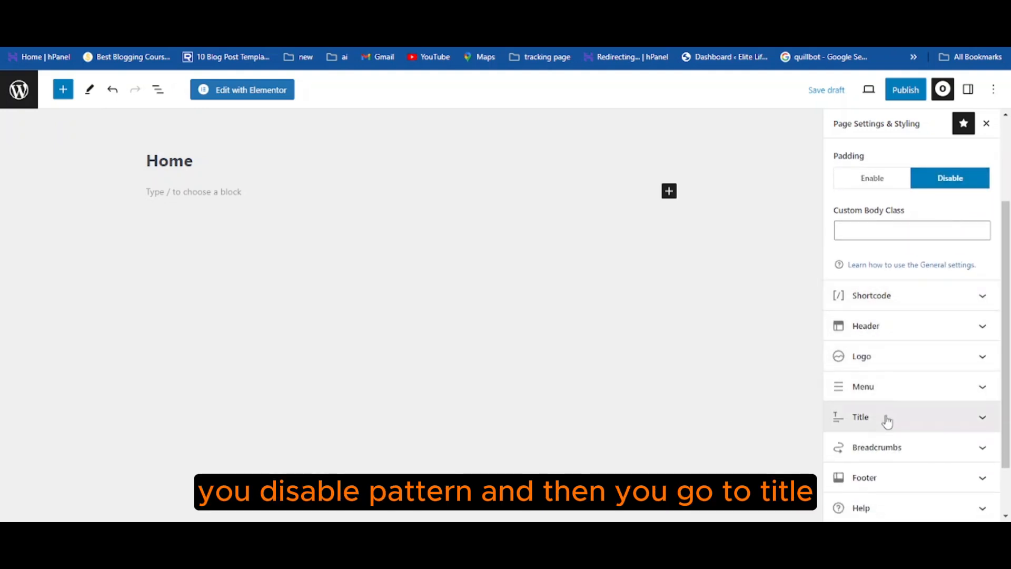
{"action": "left_click", "coordinate": [889, 418]}
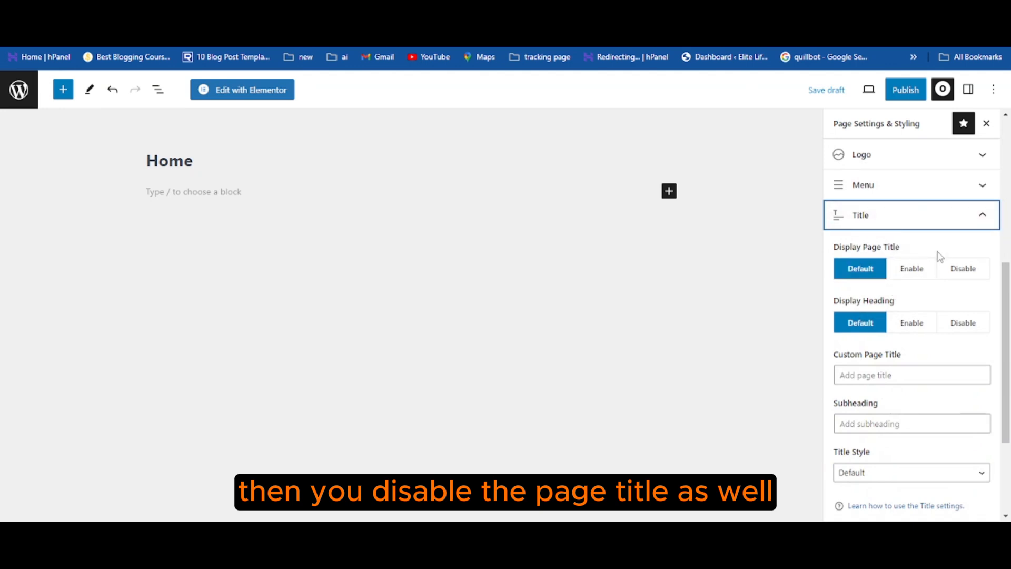
{"action": "left_click", "coordinate": [959, 269]}
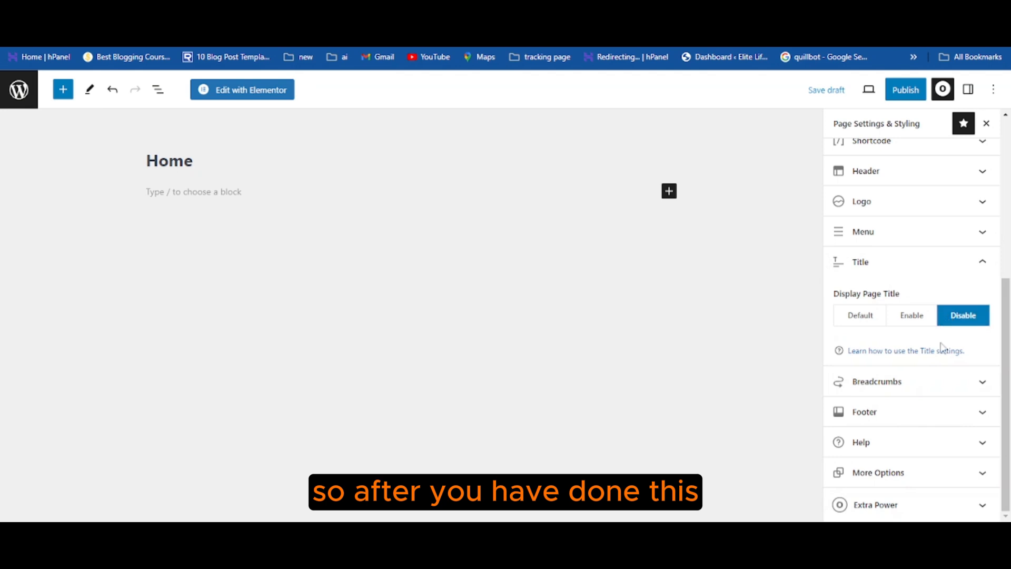
{"action": "left_click", "coordinate": [910, 97]}
{"action": "left_click", "coordinate": [898, 96]}
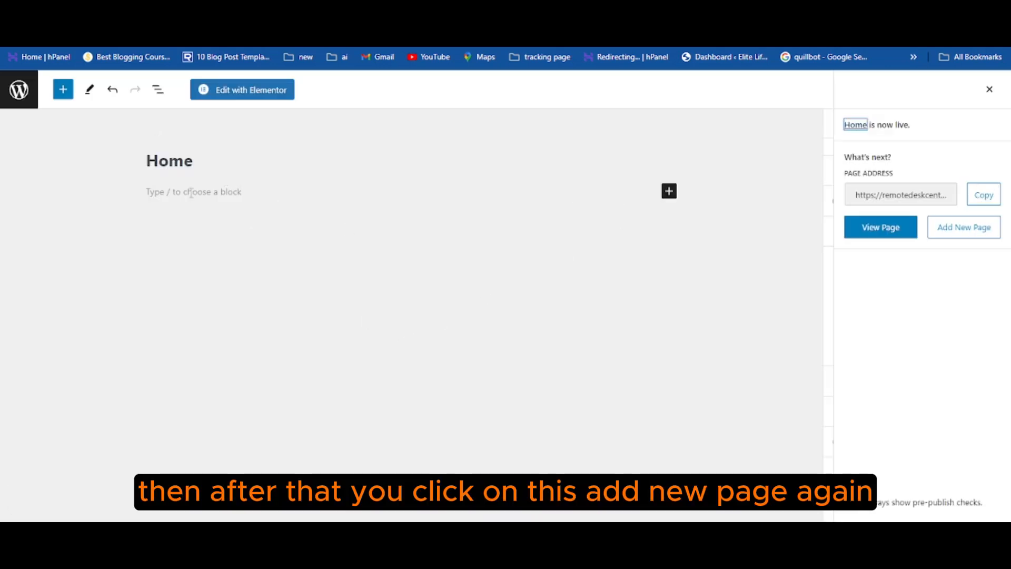
Step: Add another new page and title it Blog
{"action": "left_click", "coordinate": [965, 237]}
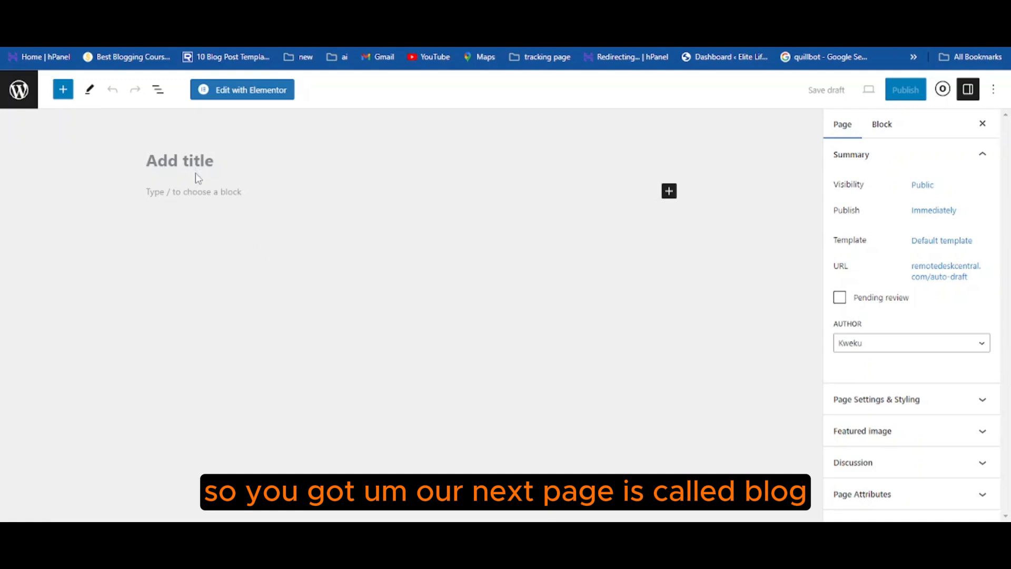
{"action": "type", "text": "Blo"}
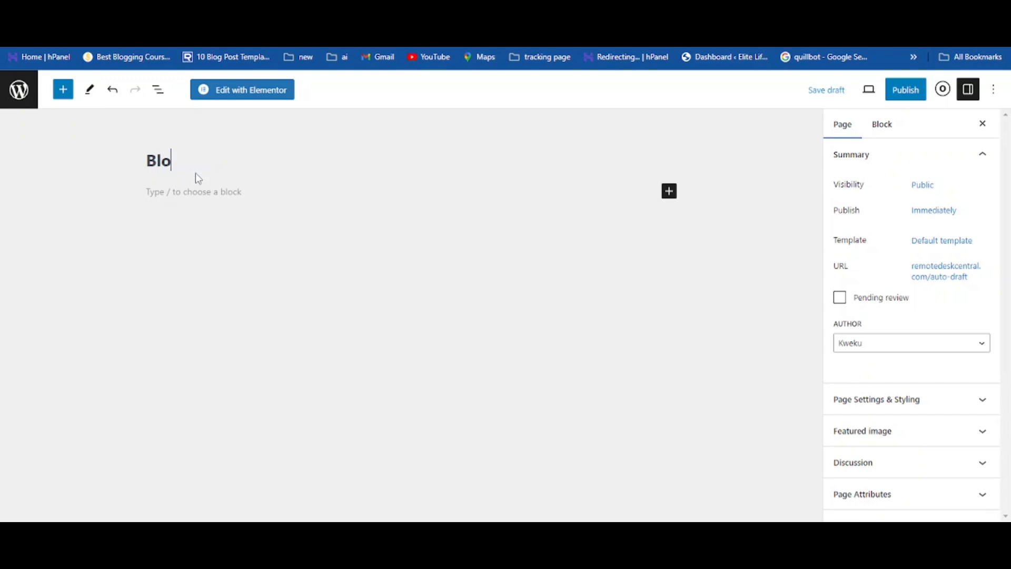
{"action": "type", "text": "g"}
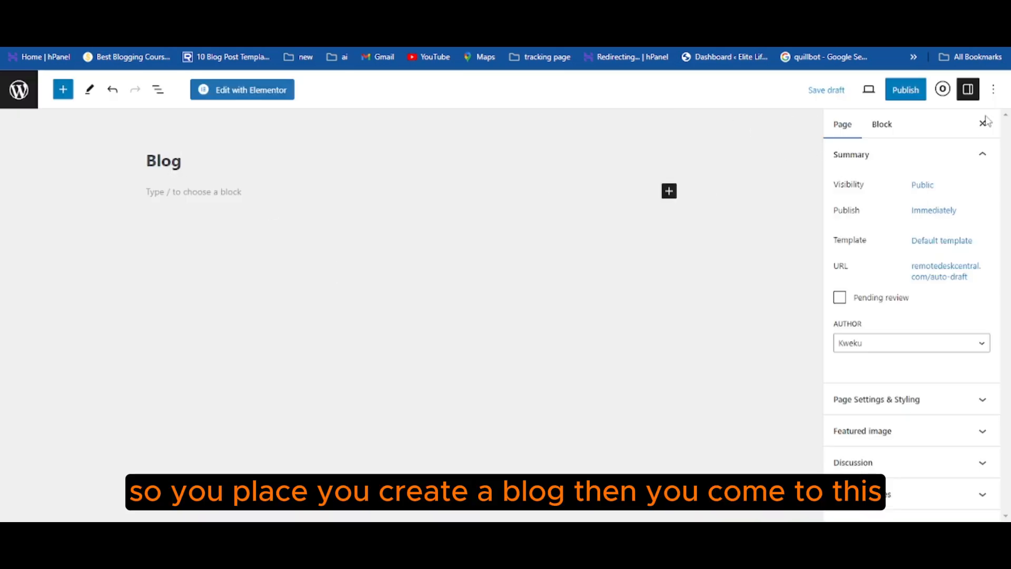
Step: Disable the Blog page's title display in the OceanWP page settings and publish the page
{"action": "left_click", "coordinate": [944, 90]}
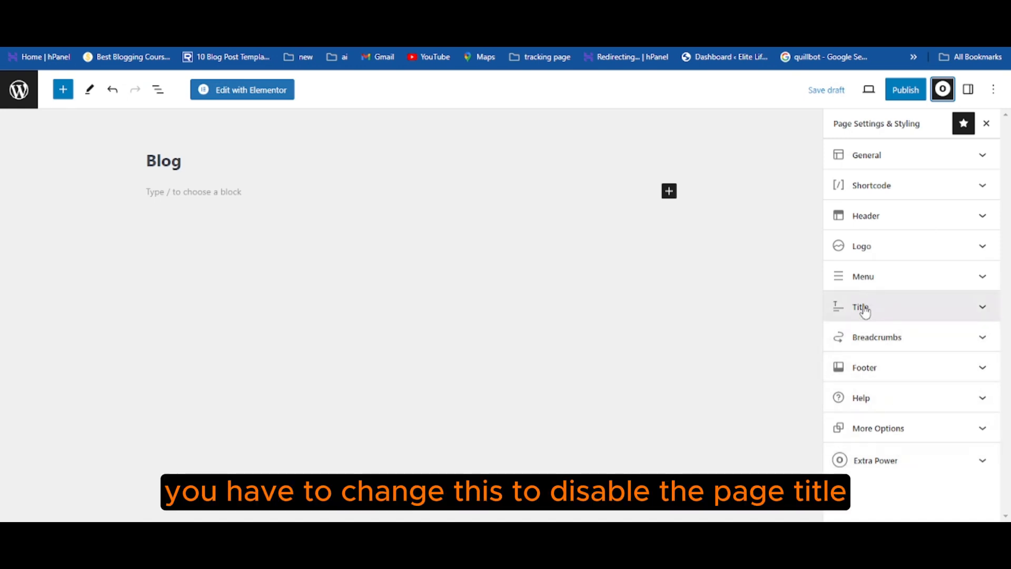
{"action": "left_click", "coordinate": [865, 310]}
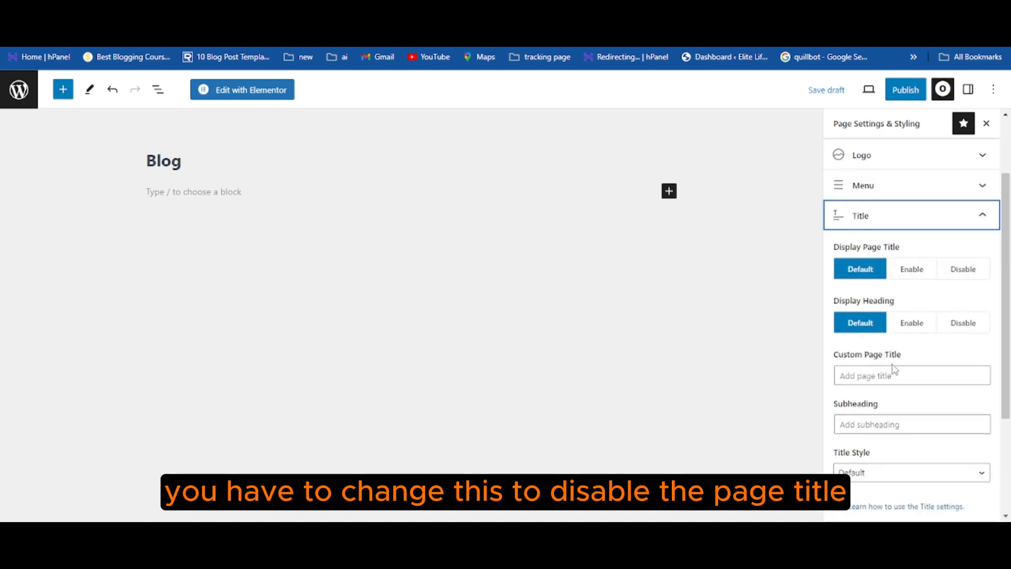
{"action": "left_click", "coordinate": [963, 273]}
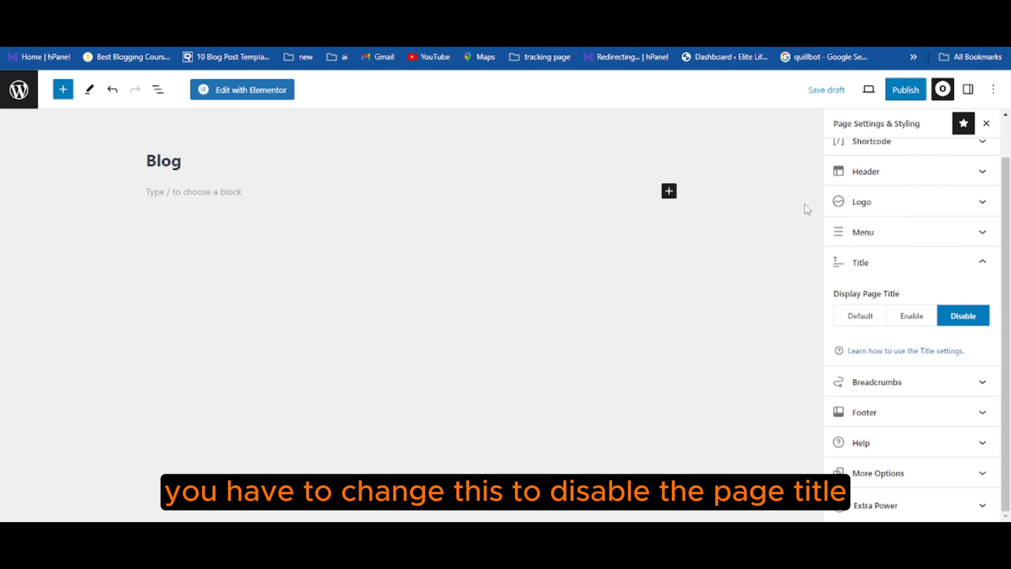
{"action": "left_click", "coordinate": [905, 91]}
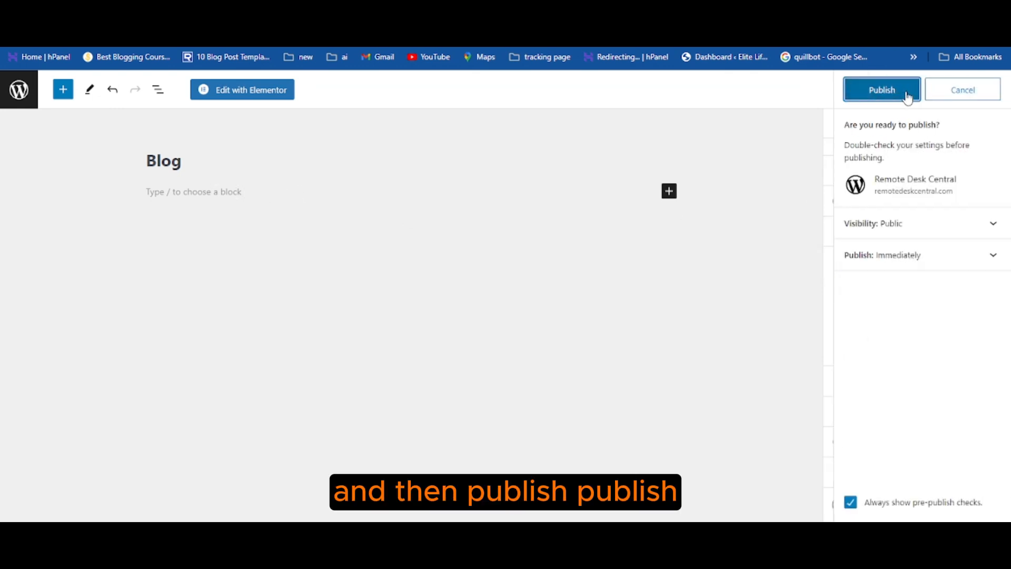
{"action": "left_click", "coordinate": [906, 95]}
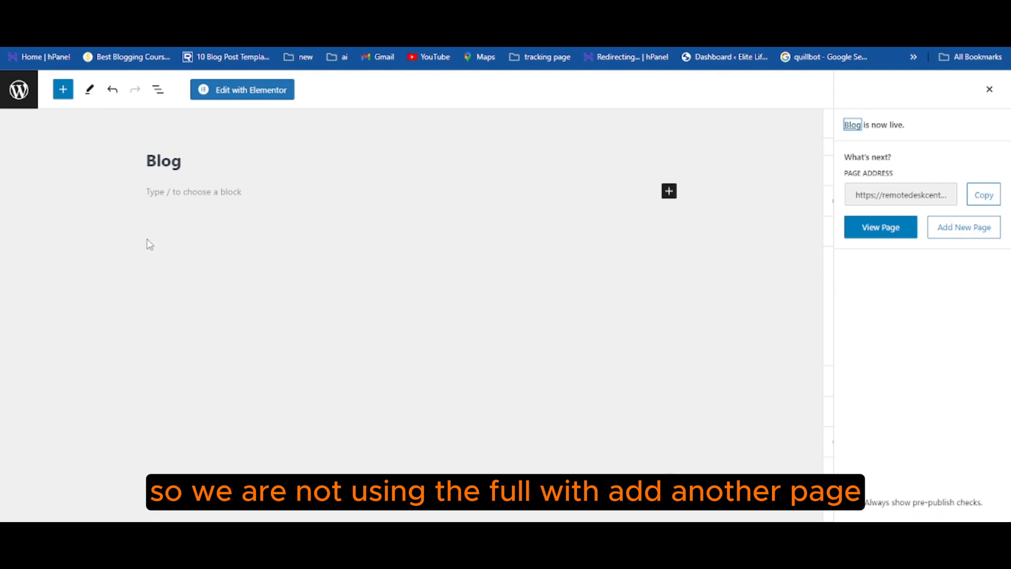
Step: Add a new page titled About Us and disable its page title display in the OceanWP page settings
{"action": "left_click", "coordinate": [964, 232]}
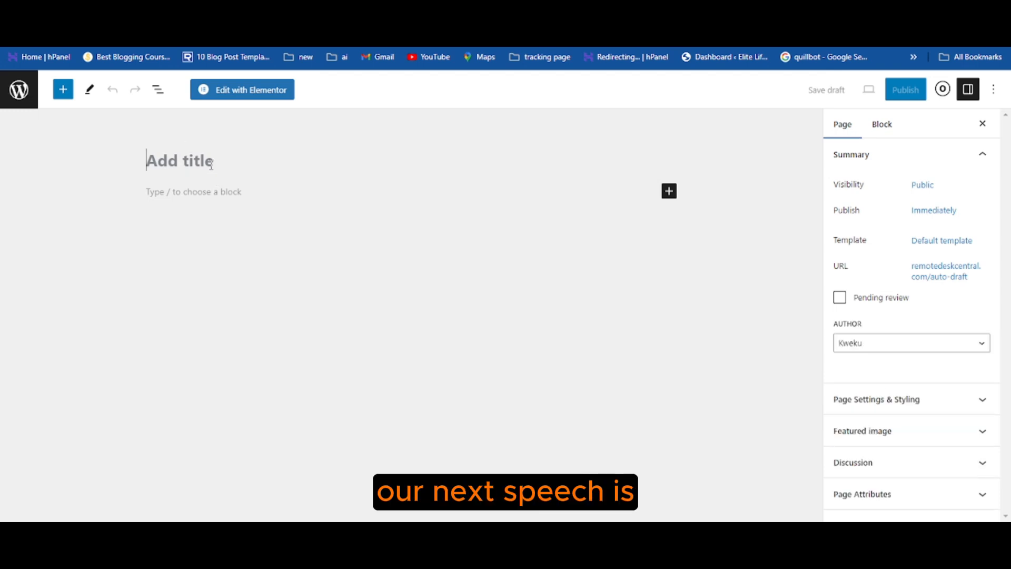
{"action": "type", "text": "About Us"}
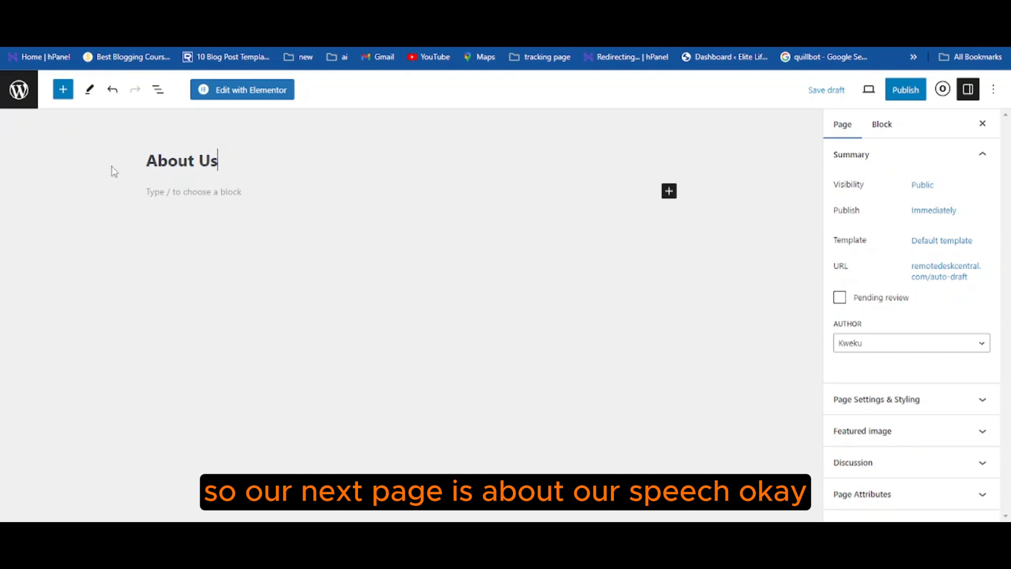
{"action": "left_click", "coordinate": [943, 89]}
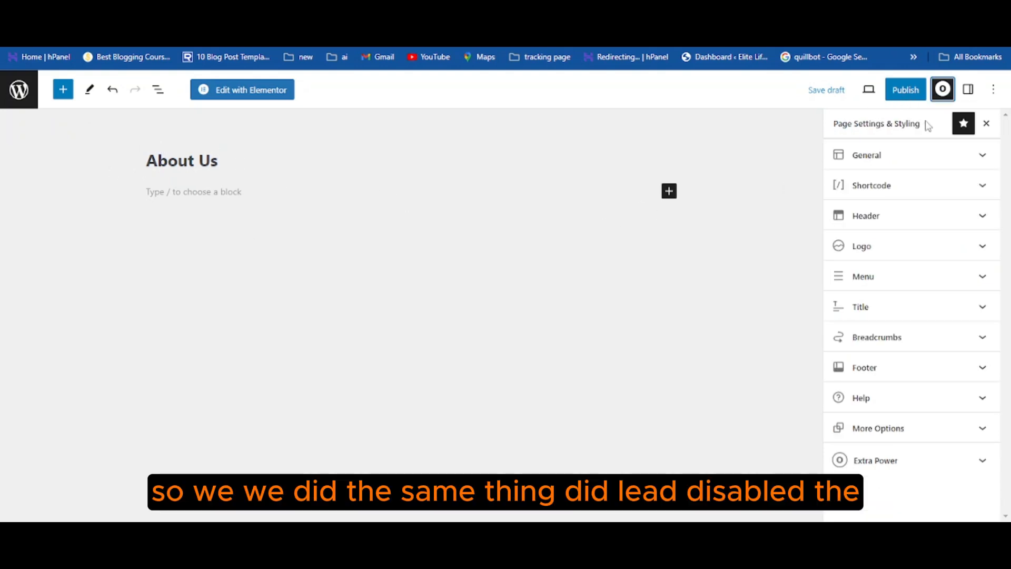
{"action": "left_click", "coordinate": [887, 309]}
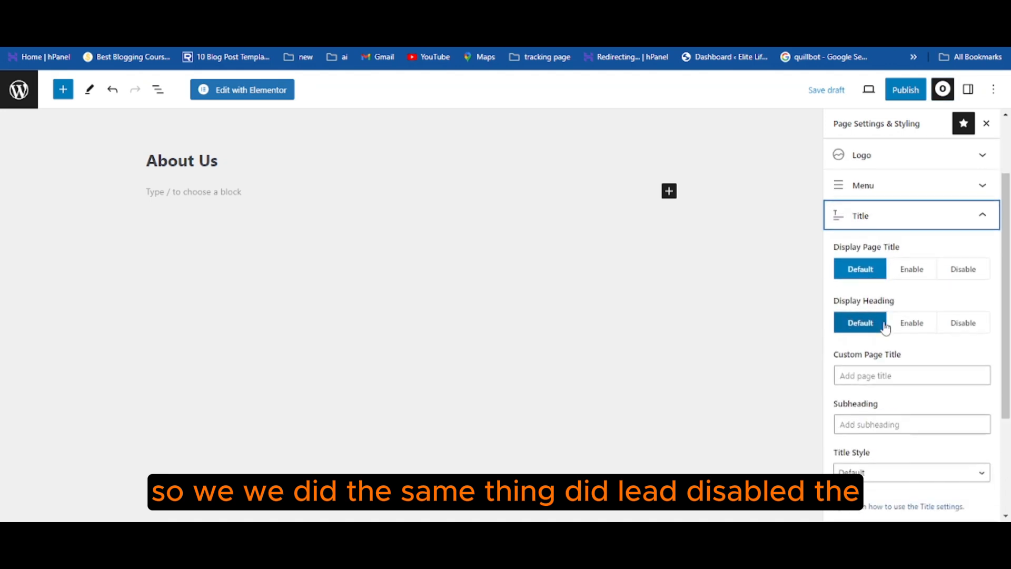
{"action": "left_click", "coordinate": [966, 265]}
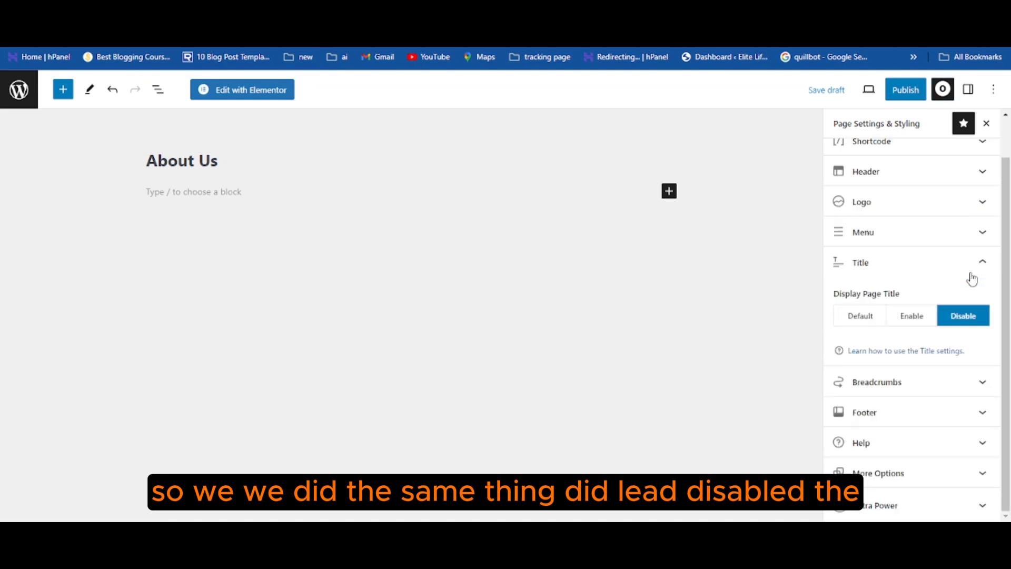
Step: Publish the About Us page and add another new page titled Contact Us
{"action": "left_click", "coordinate": [910, 94]}
{"action": "left_click", "coordinate": [896, 101]}
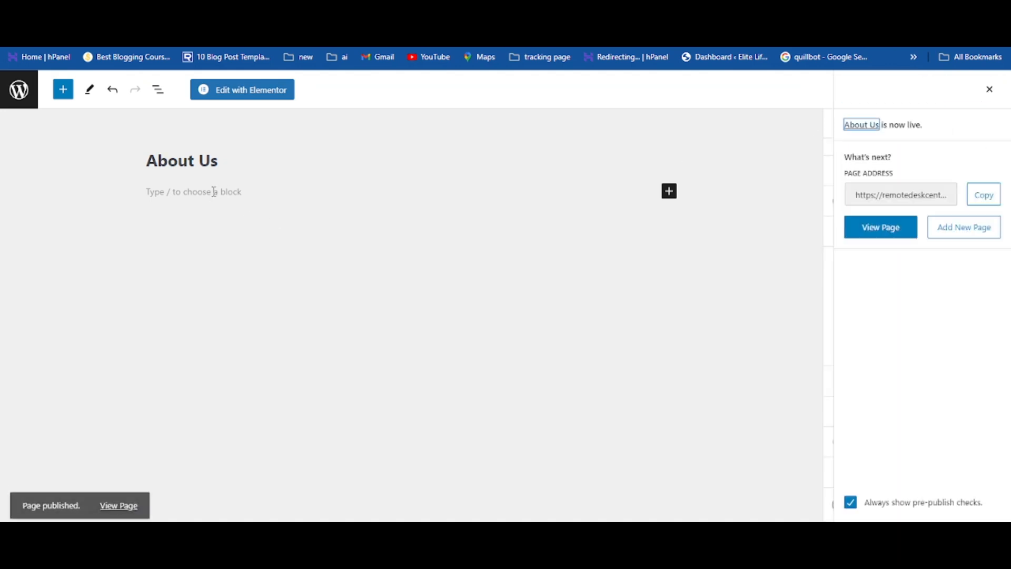
{"action": "left_click", "coordinate": [953, 231]}
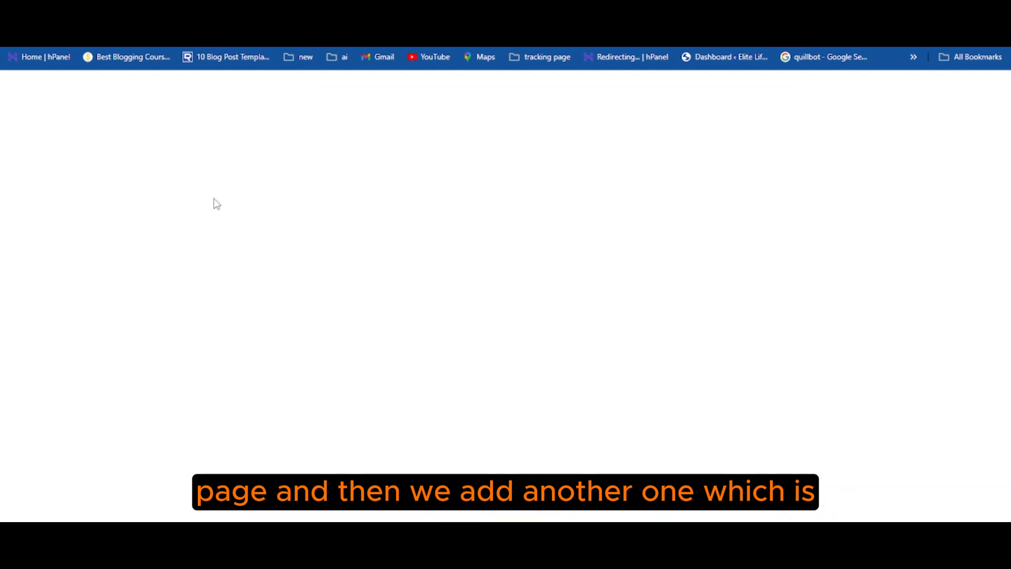
{"action": "type", "text": "Contact Us"}
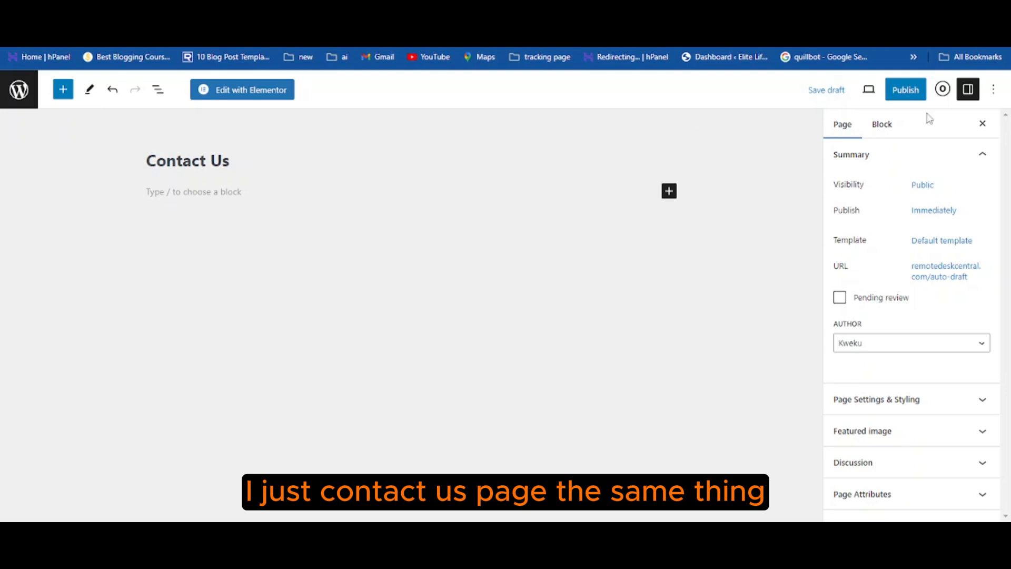
Step: Disable the Contact Us page's title display in the OceanWP page settings and publish the page
{"action": "left_click", "coordinate": [942, 89]}
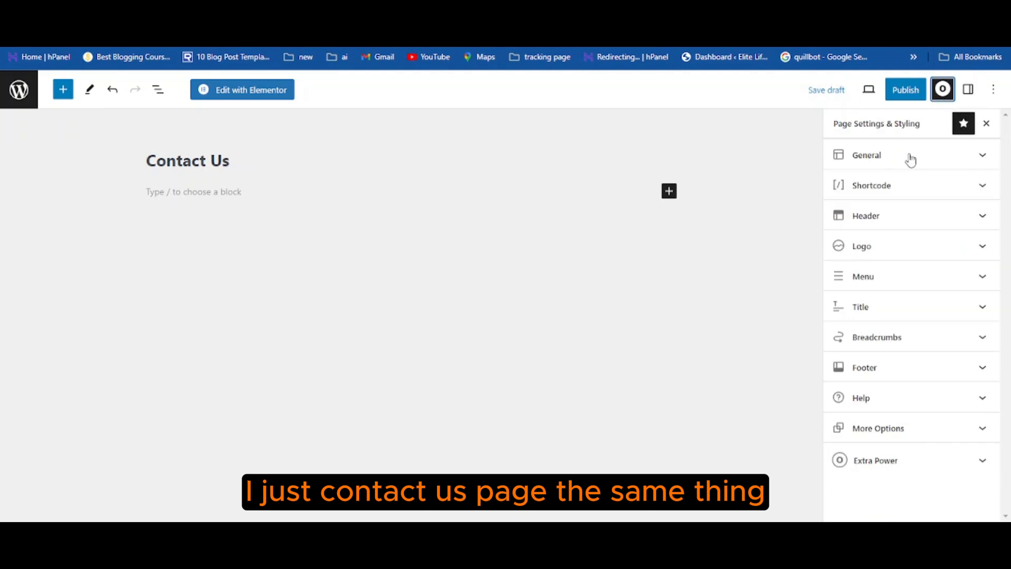
{"action": "left_click", "coordinate": [911, 315]}
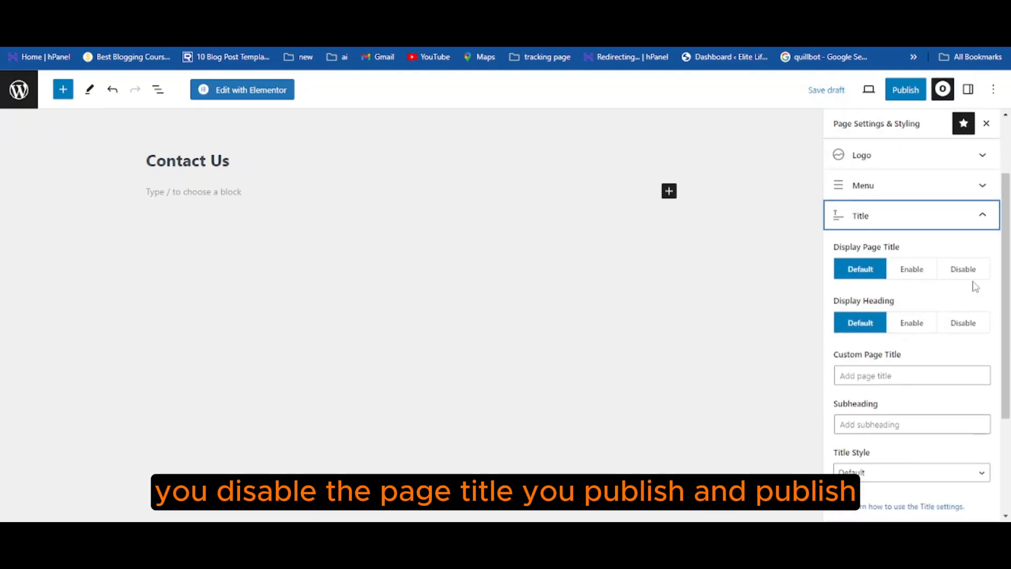
{"action": "left_click", "coordinate": [977, 271]}
{"action": "left_click", "coordinate": [904, 91]}
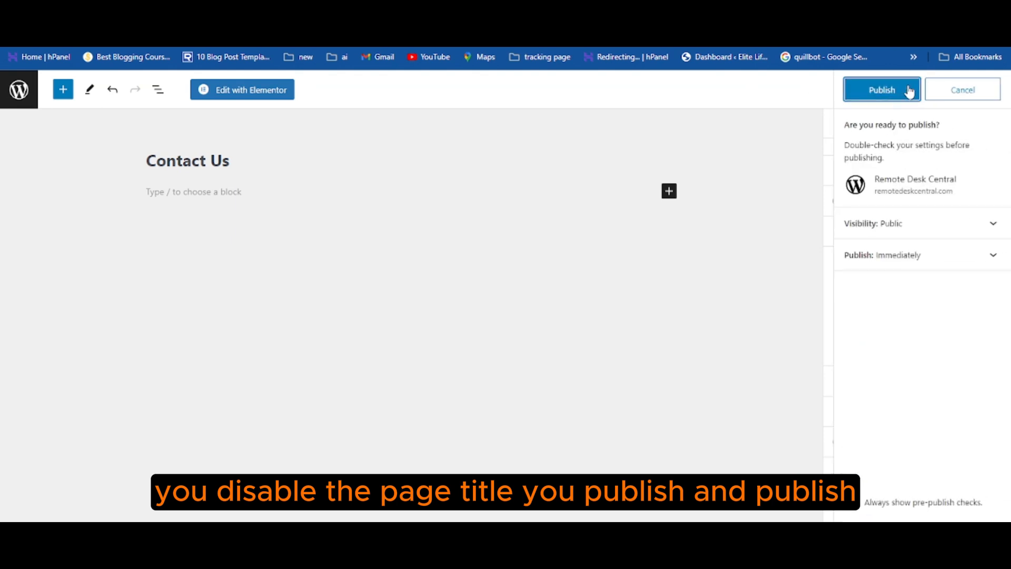
{"action": "left_click", "coordinate": [894, 89]}
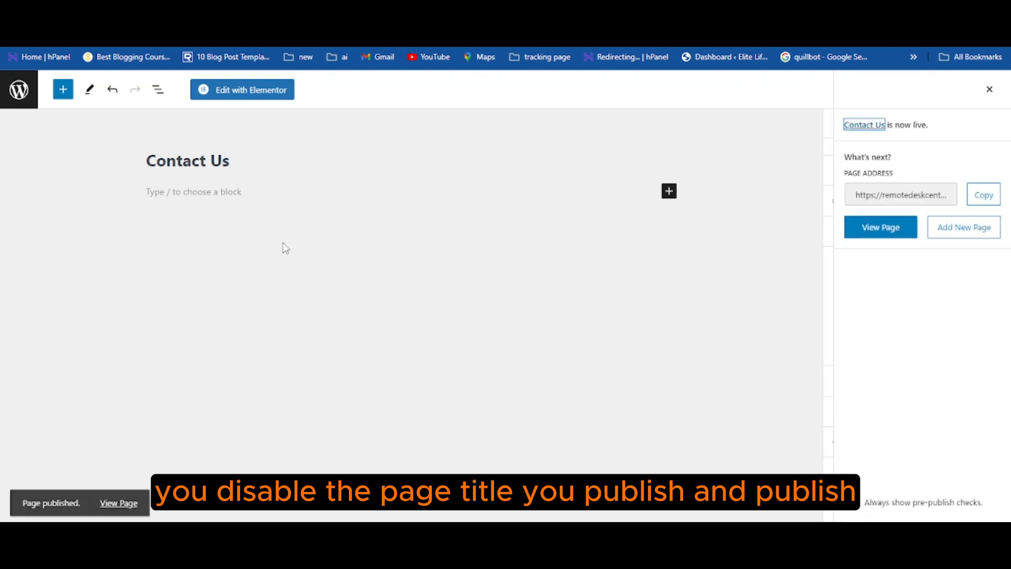
Step: Add and publish a new page titled Privacy Policy with its page title display disabled
{"action": "left_click", "coordinate": [963, 232]}
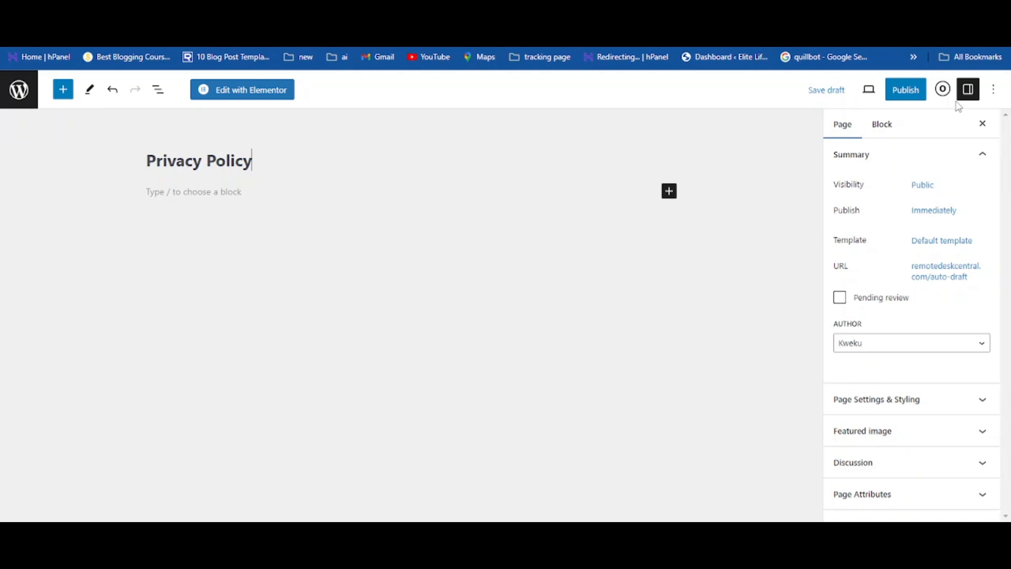
{"action": "left_click", "coordinate": [943, 91]}
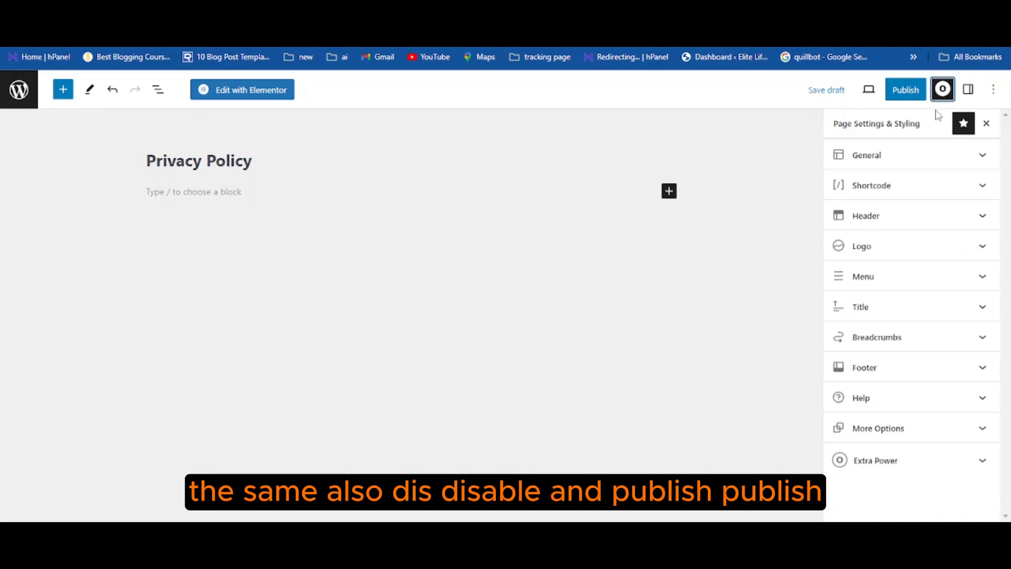
{"action": "left_click", "coordinate": [866, 303]}
{"action": "left_click", "coordinate": [973, 274]}
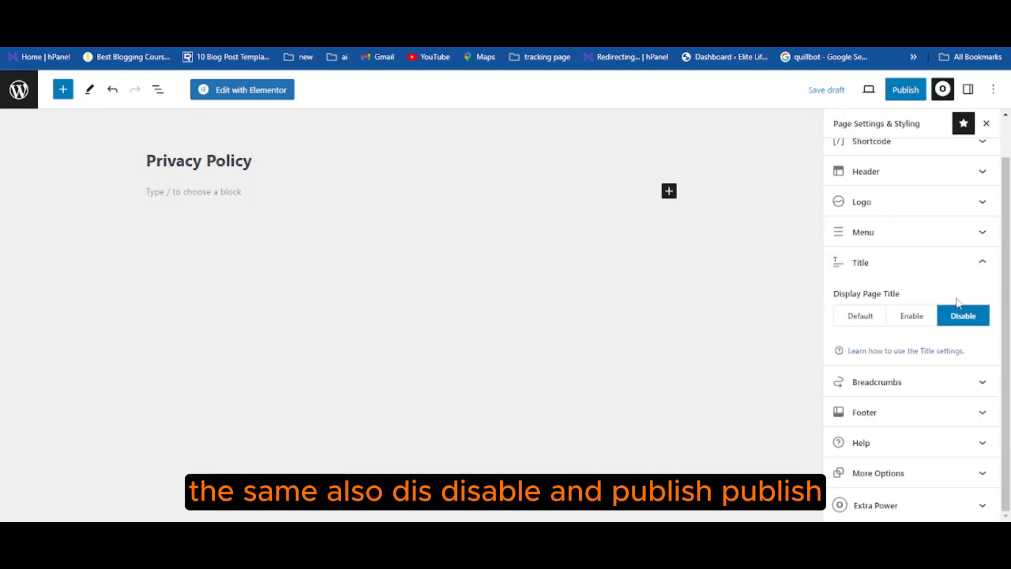
{"action": "left_click", "coordinate": [906, 90]}
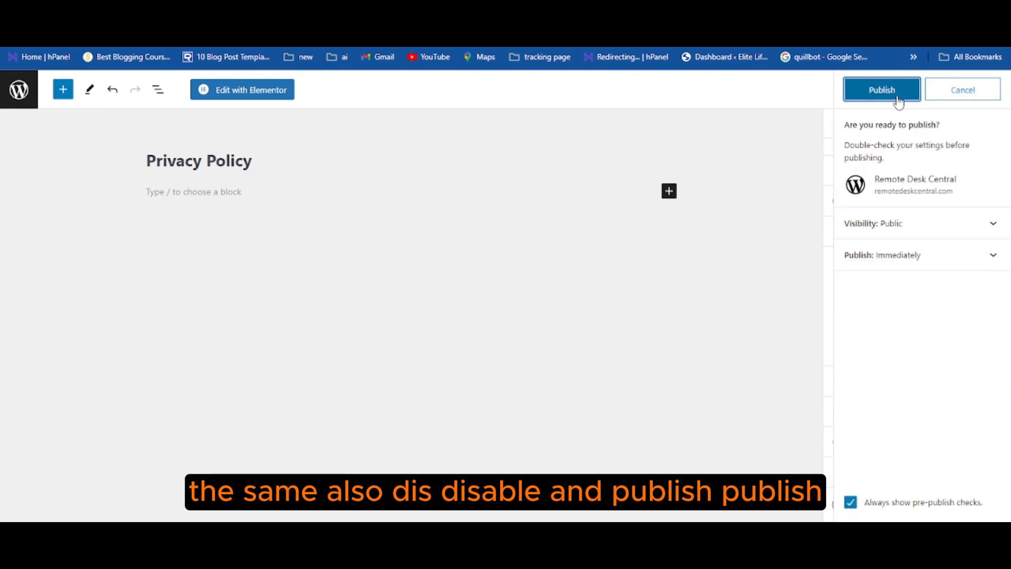
{"action": "left_click", "coordinate": [876, 91]}
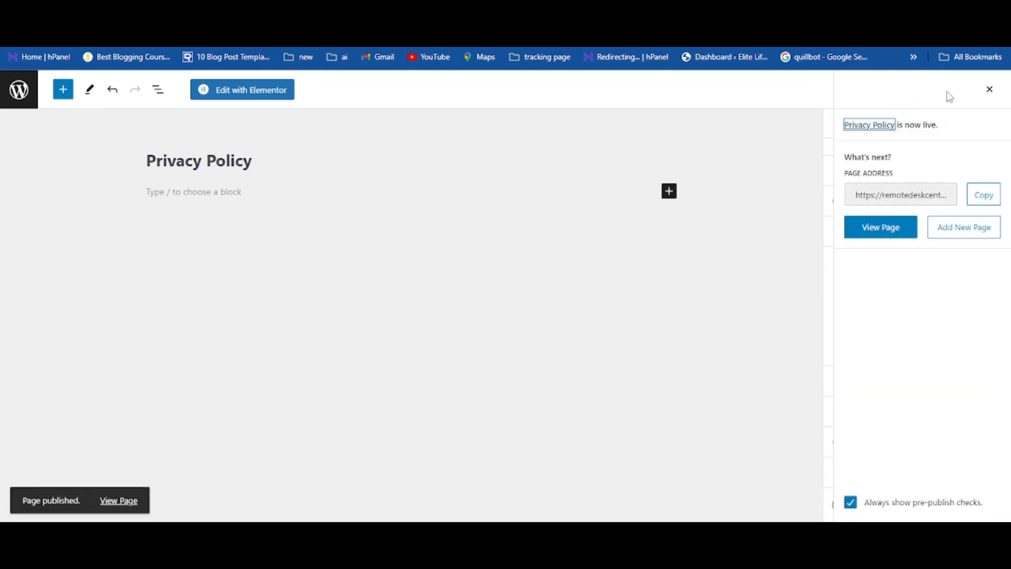
Step: Add another new page and title it Affiliate Disclaimer
{"action": "left_click", "coordinate": [966, 232]}
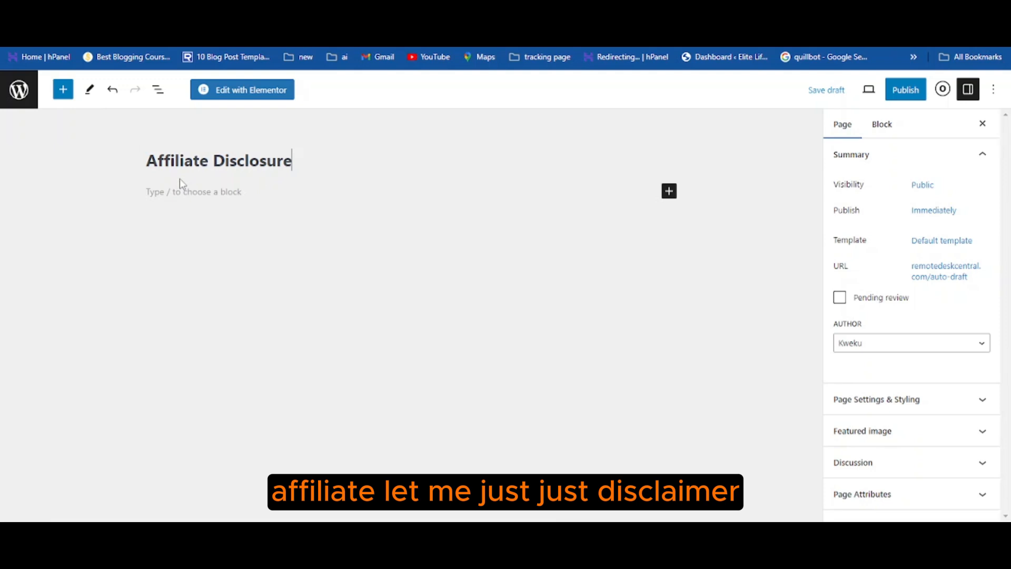
{"action": "key", "text": "BackSpace"}
{"action": "key", "text": "BackSpace"}
{"action": "key", "text": "BackSpace"}
{"action": "key", "text": "BackSpace"}
{"action": "key", "text": "BackSpace"}
{"action": "type", "text": "a"}
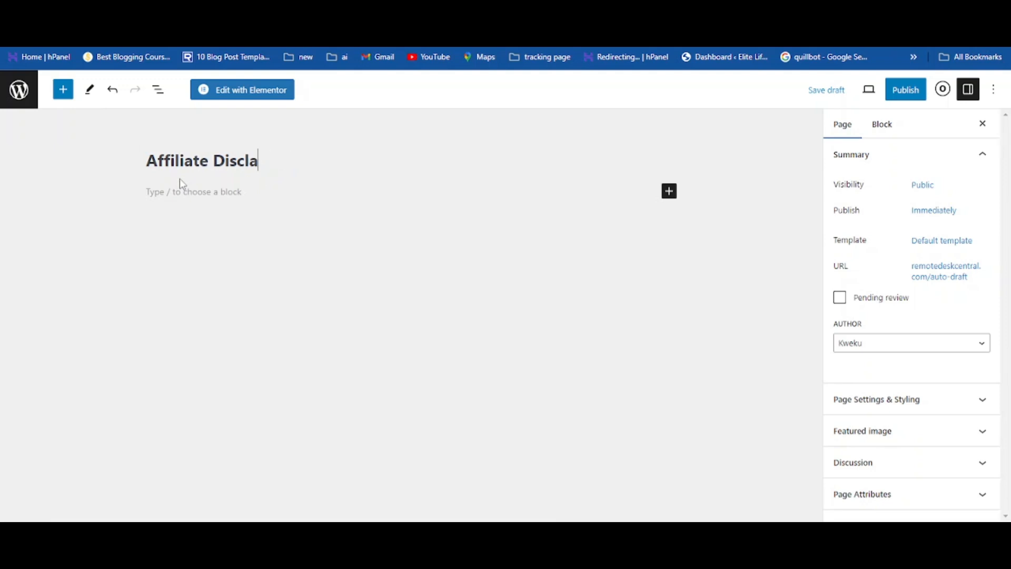
{"action": "type", "text": "imer"}
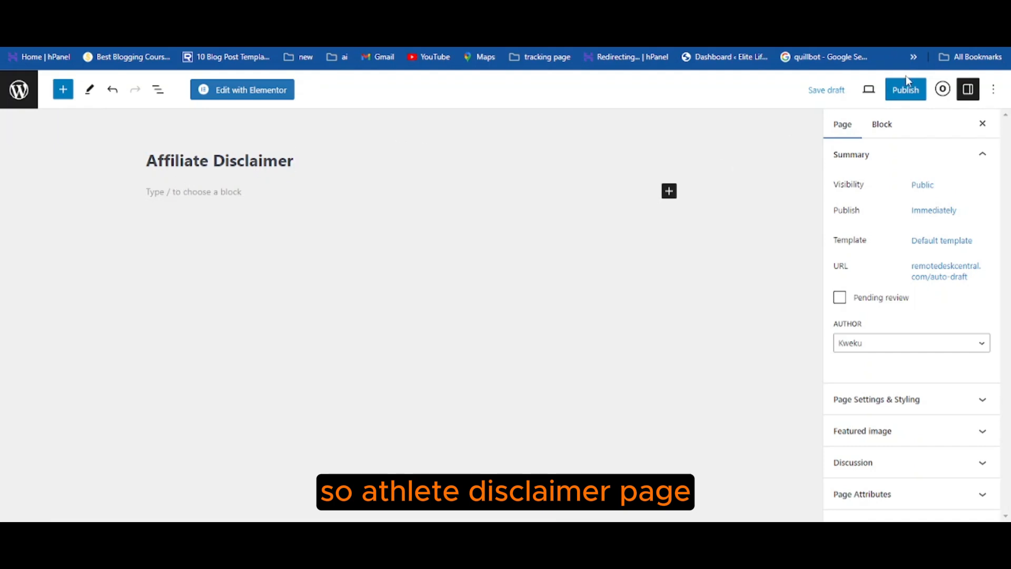
Step: Disable the Affiliate Disclaimer page's title display in the OceanWP page settings and publish the page
{"action": "left_click", "coordinate": [943, 89]}
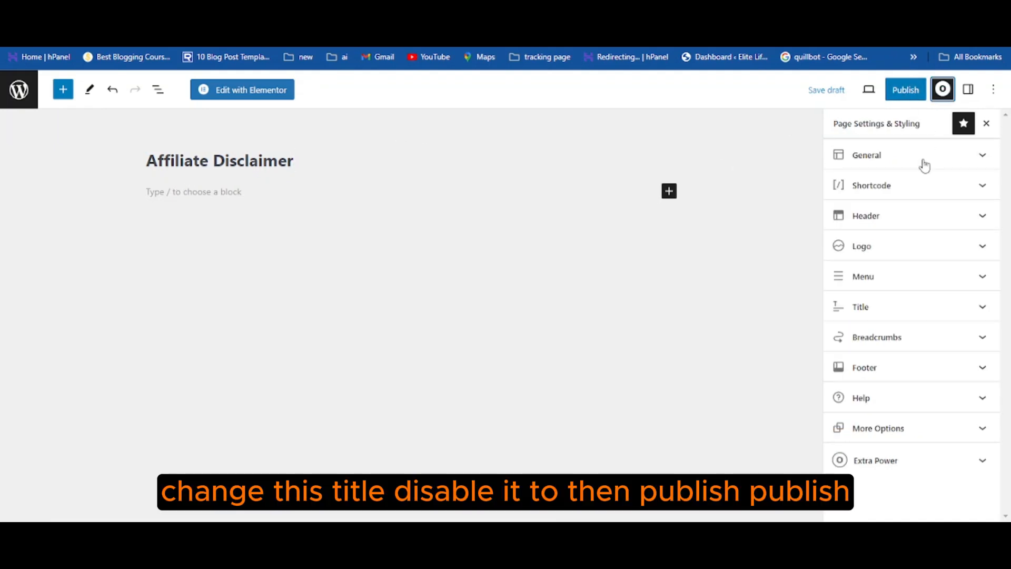
{"action": "left_click", "coordinate": [875, 315]}
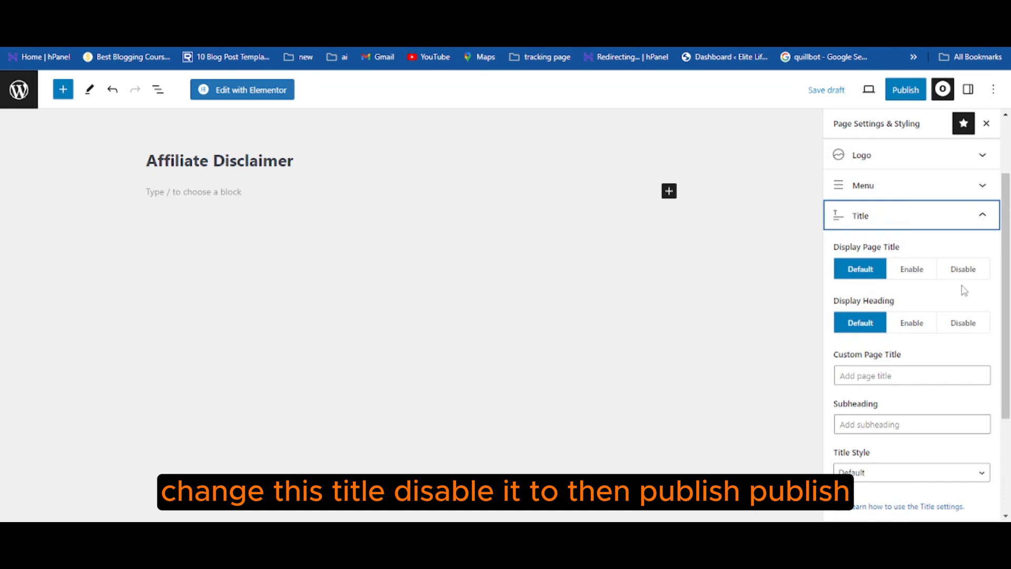
{"action": "left_click", "coordinate": [964, 269]}
{"action": "left_click", "coordinate": [907, 90]}
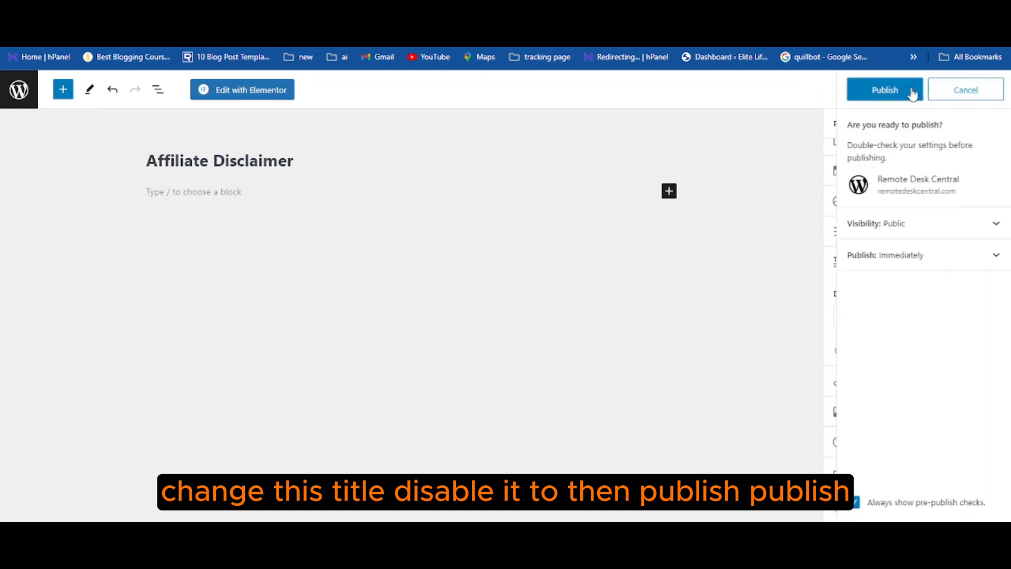
{"action": "left_click", "coordinate": [912, 93]}
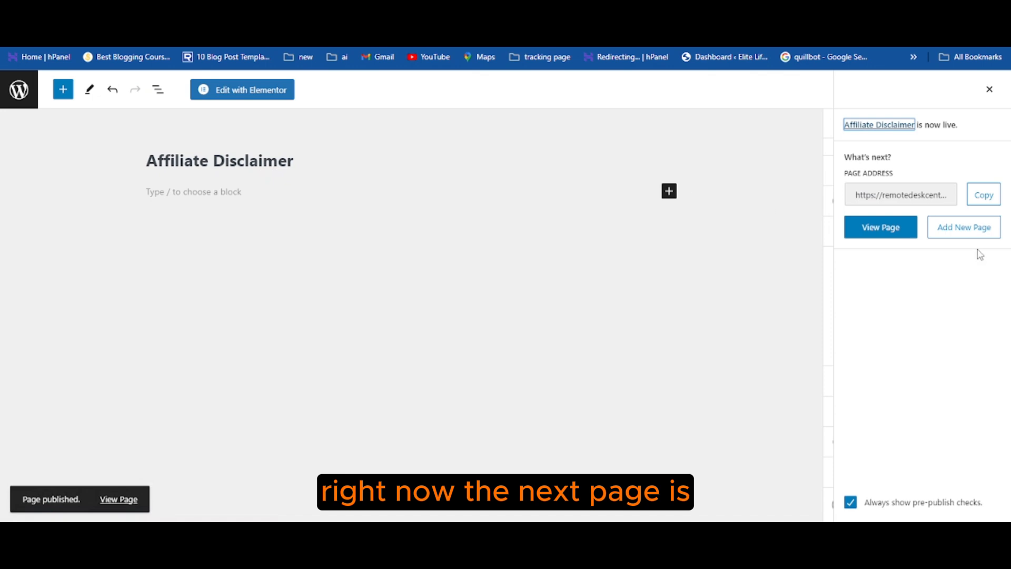
Step: Add another new page and title it Terms And Conditions
{"action": "left_click", "coordinate": [974, 230]}
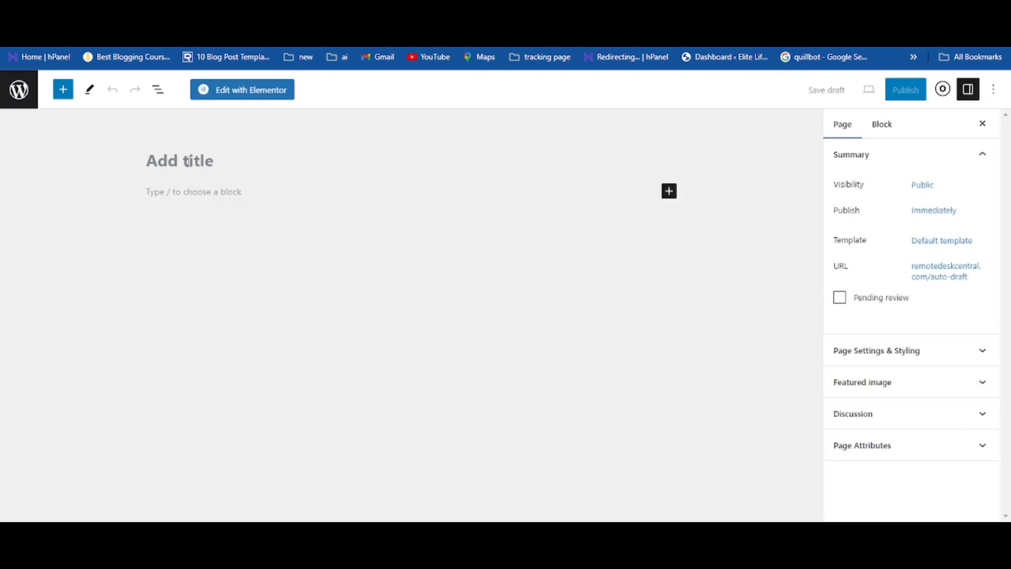
{"action": "left_click", "coordinate": [184, 163]}
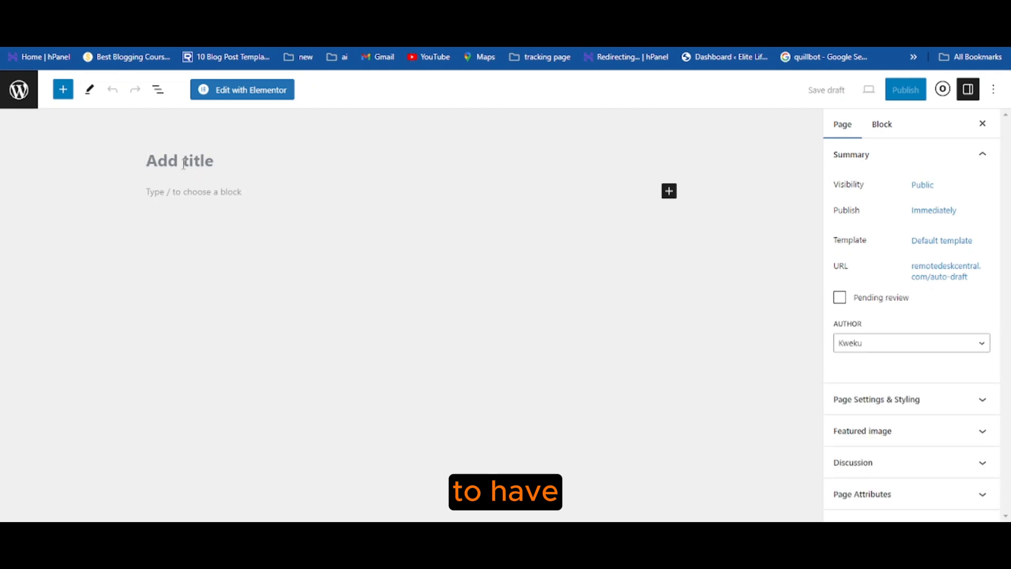
{"action": "type", "text": "Terms And Conditions"}
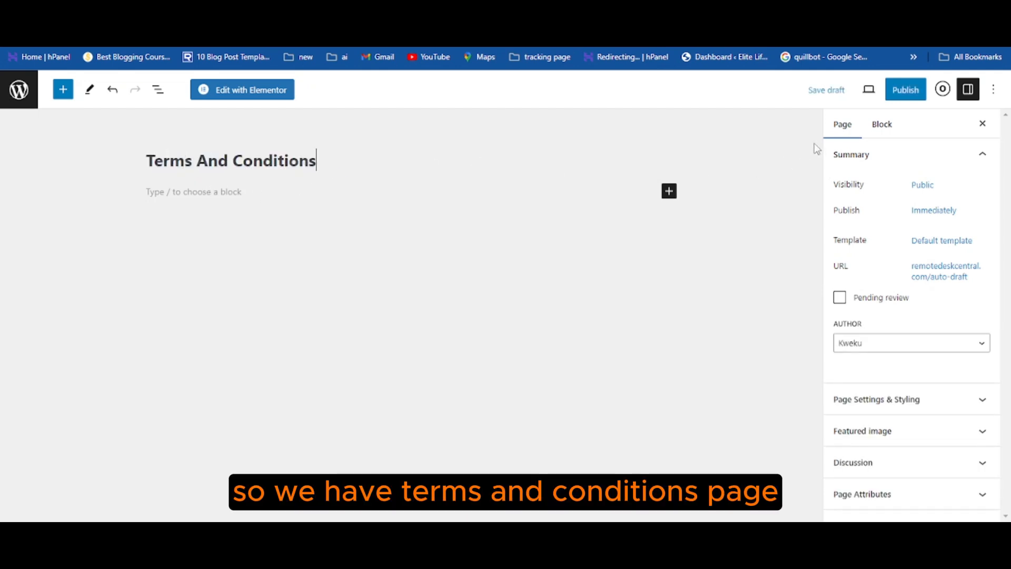
Step: Disable the Terms And Conditions page's title display in the OceanWP page settings and publish the page
{"action": "left_click", "coordinate": [943, 89]}
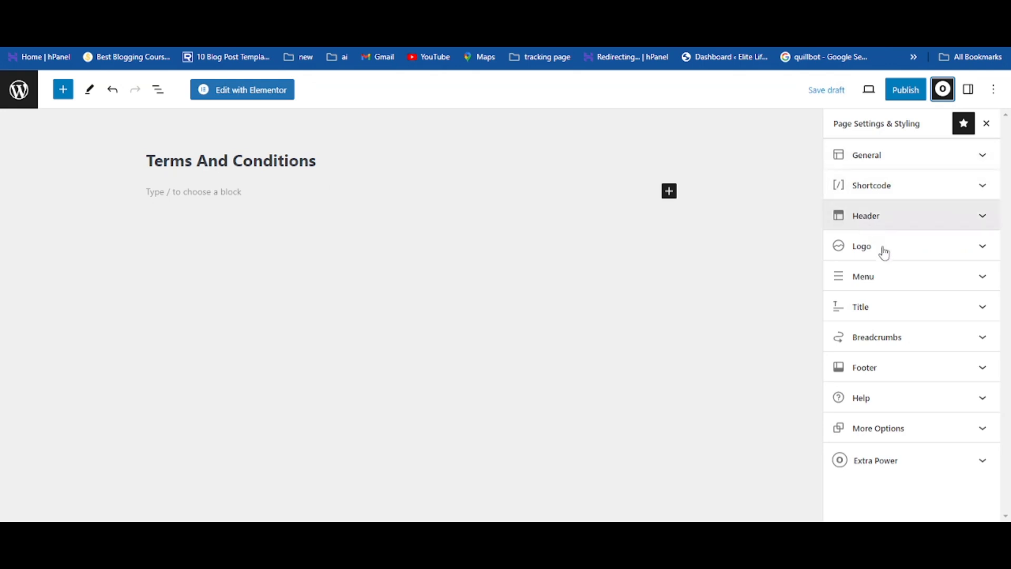
{"action": "left_click", "coordinate": [867, 309]}
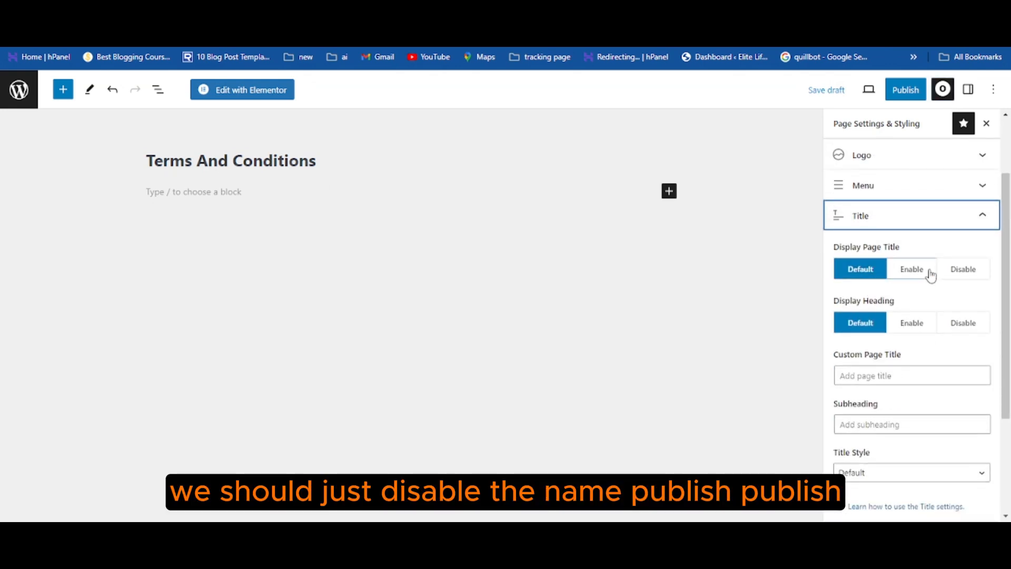
{"action": "left_click", "coordinate": [963, 272]}
{"action": "left_click", "coordinate": [909, 95]}
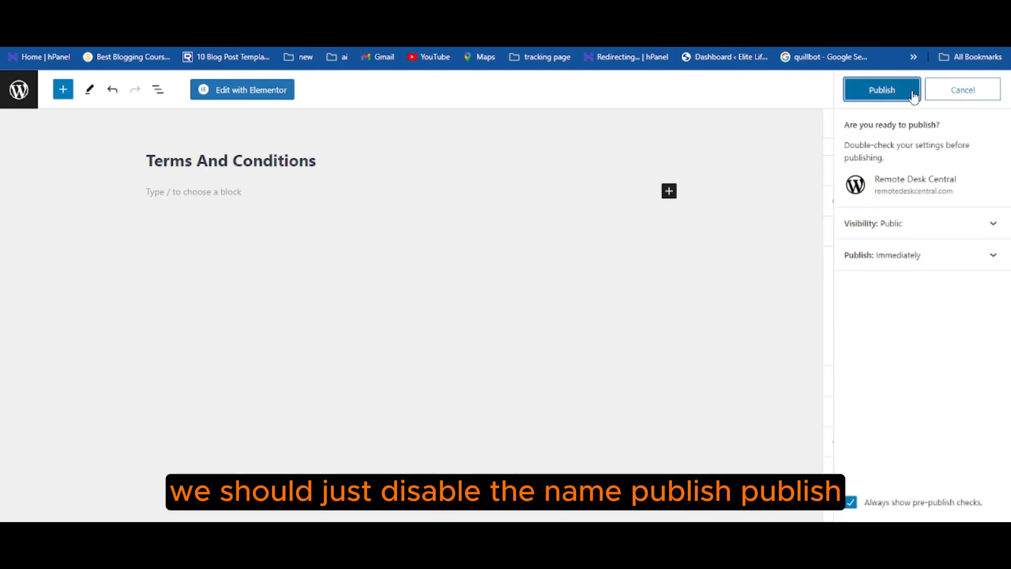
{"action": "left_click", "coordinate": [882, 90]}
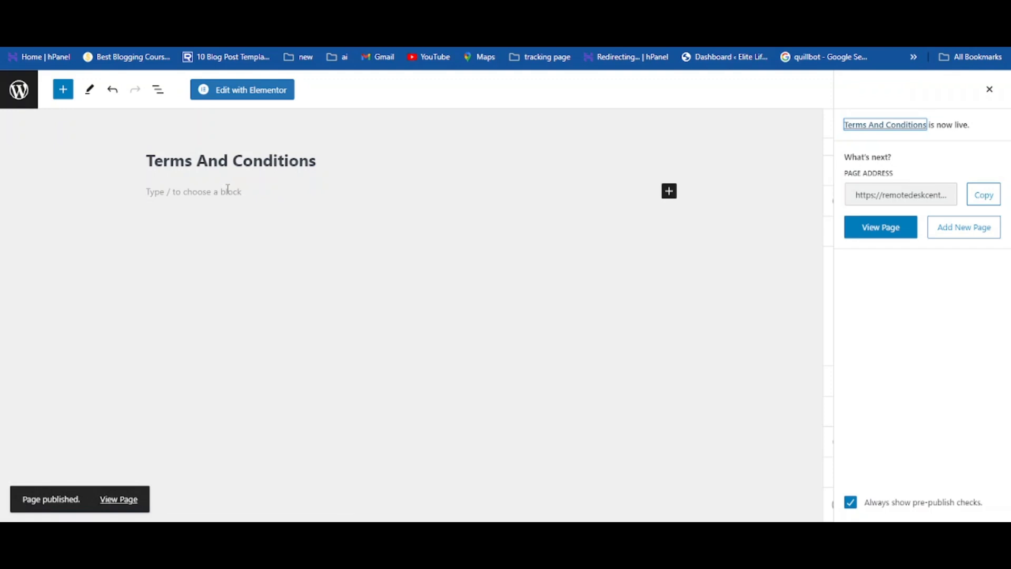
Step: Leave the page editor to review the list of all pages, and open the list of all posts
{"action": "left_click", "coordinate": [16, 99]}
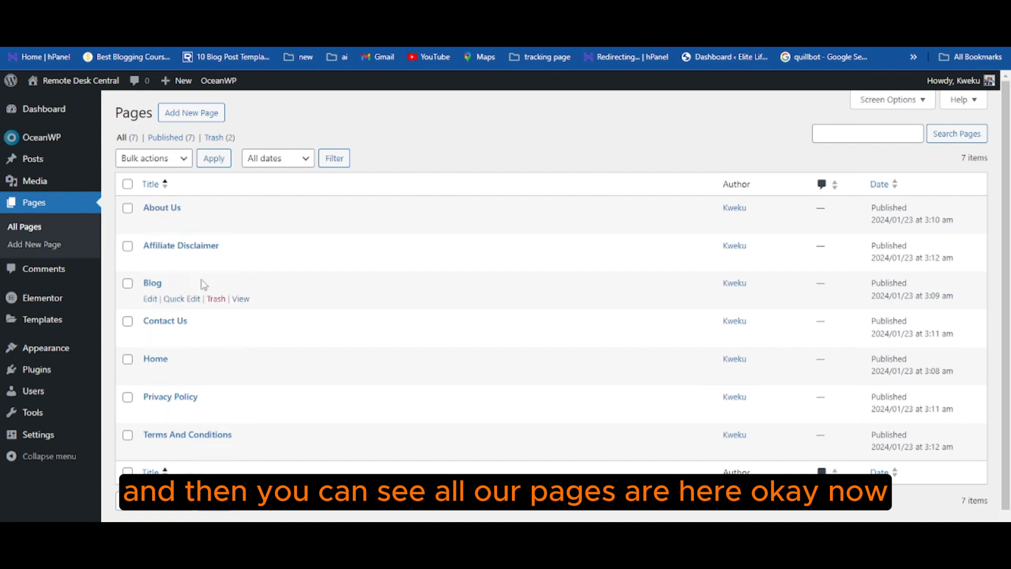
{"action": "scroll", "coordinate": [350, 334], "scroll_direction": "down", "scroll_amount": 1}
{"action": "scroll", "coordinate": [350, 334], "scroll_direction": "up", "scroll_amount": 1}
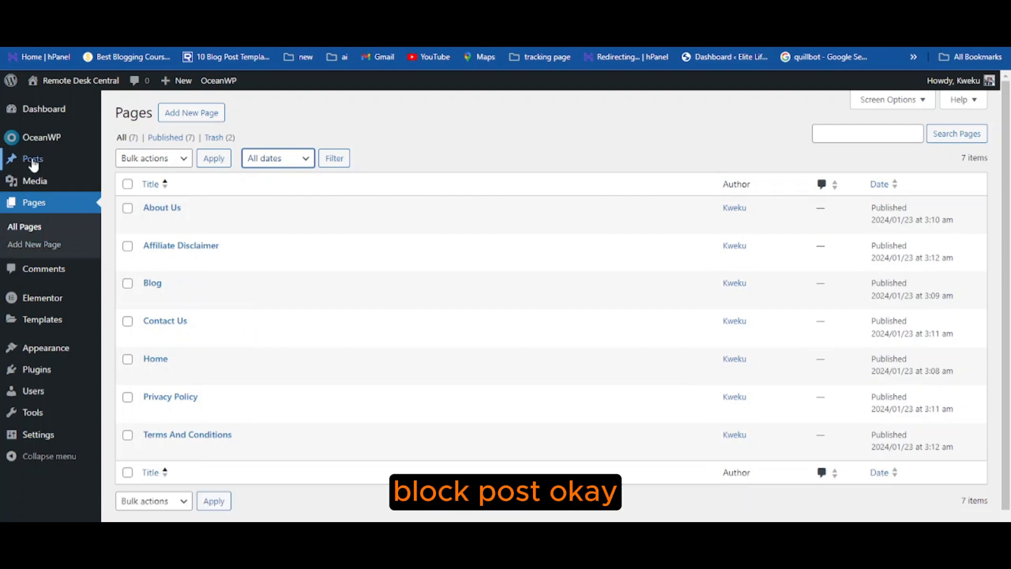
{"action": "mouse_move", "coordinate": [33, 160]}
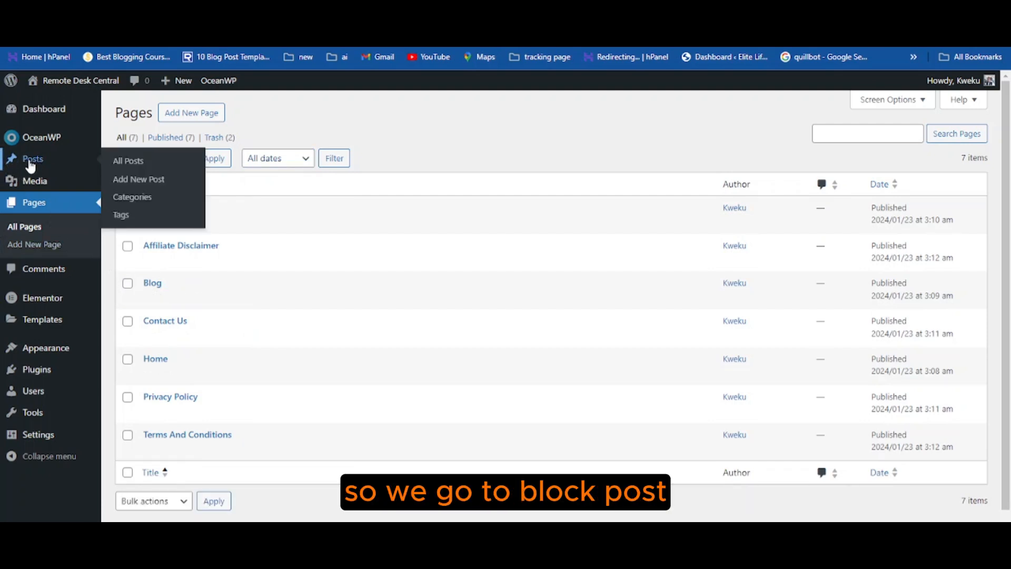
{"action": "left_click", "coordinate": [30, 164]}
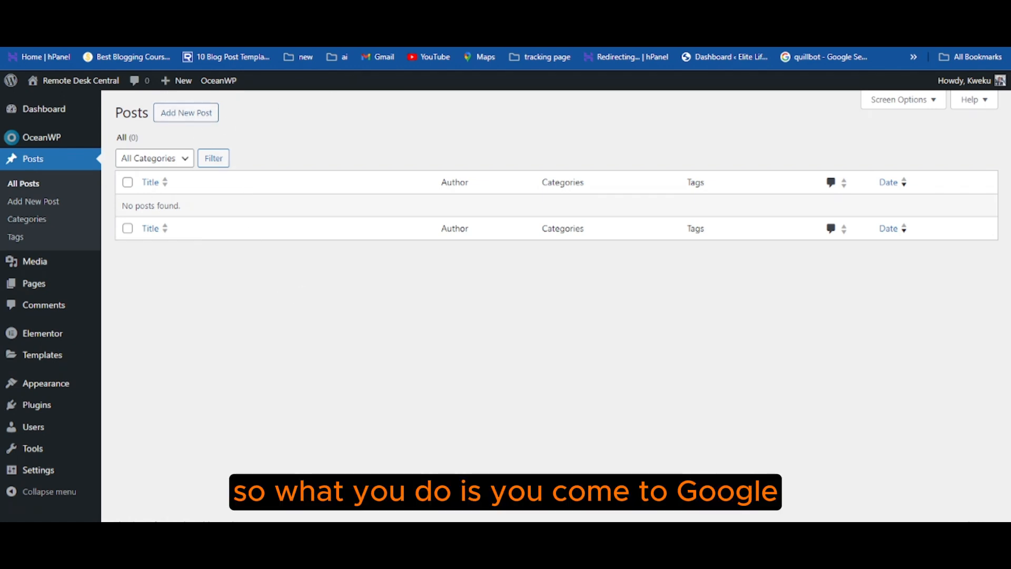
Step: Search Google for dummy blog posts in a new browser tab and open the Incrementors Lorem Ipsum: Dummy Content Generator result
{"action": "key", "text": "ctrl+t"}
{"action": "left_click", "coordinate": [445, 272]}
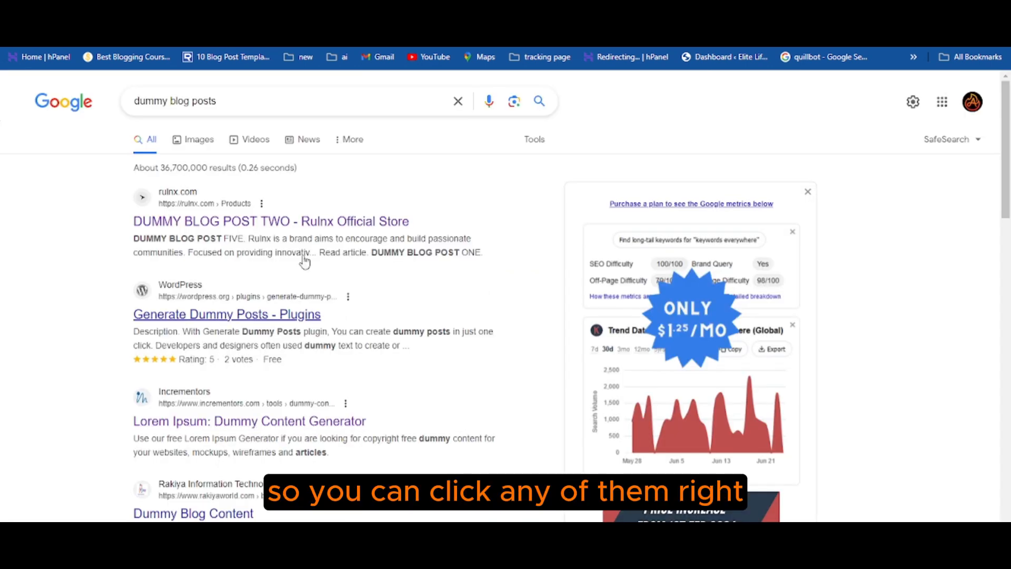
{"action": "left_click", "coordinate": [269, 428]}
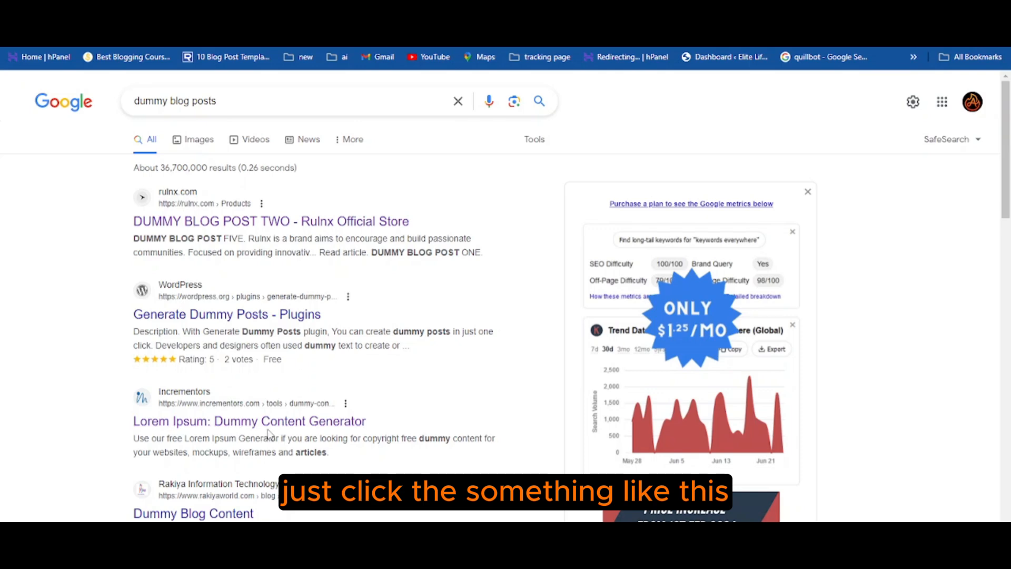
Step: Generate five paragraphs of dummy content with HTML markup set to No, keeping 5 to 10 words per sentence
{"action": "scroll", "coordinate": [269, 433], "scroll_direction": "down", "scroll_amount": 10}
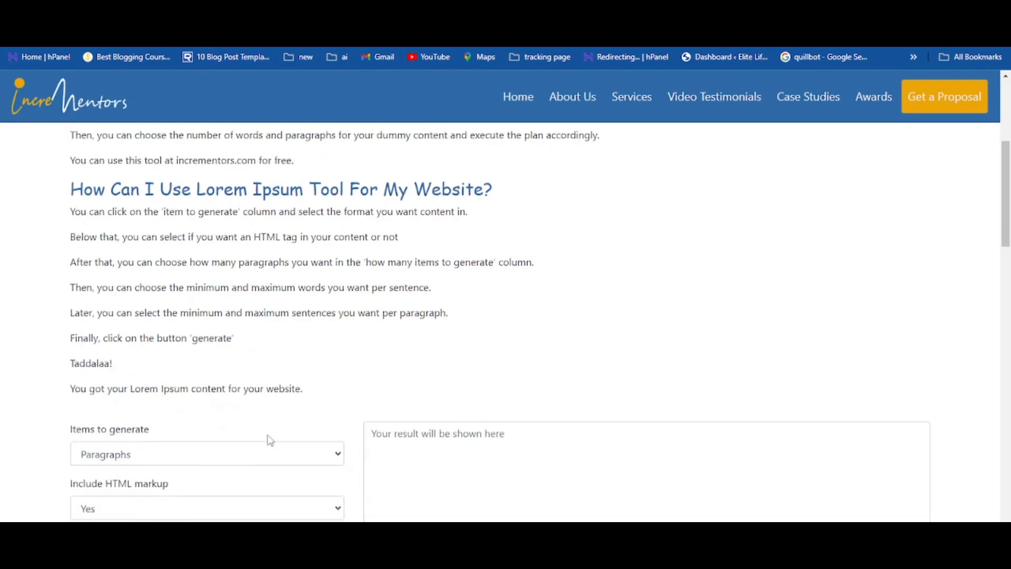
{"action": "scroll", "coordinate": [268, 435], "scroll_direction": "up", "scroll_amount": 5}
{"action": "scroll", "coordinate": [258, 432], "scroll_direction": "down", "scroll_amount": 4}
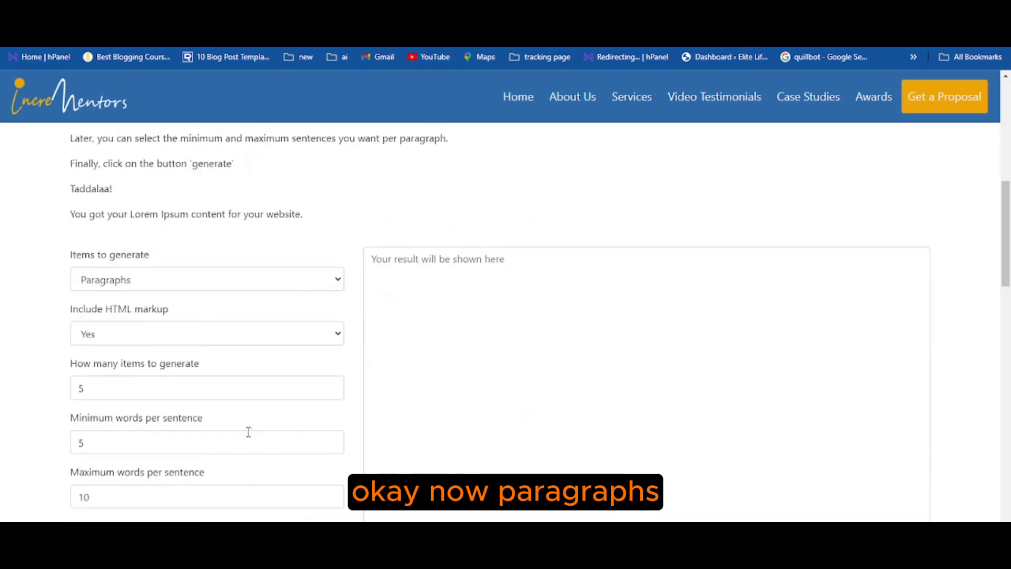
{"action": "left_click", "coordinate": [109, 291]}
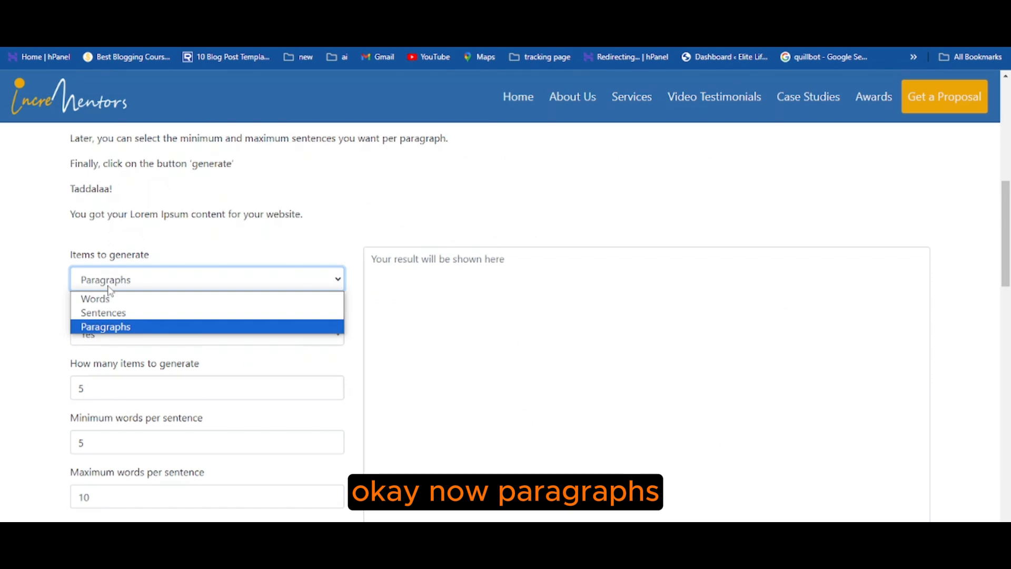
{"action": "left_click", "coordinate": [109, 287]}
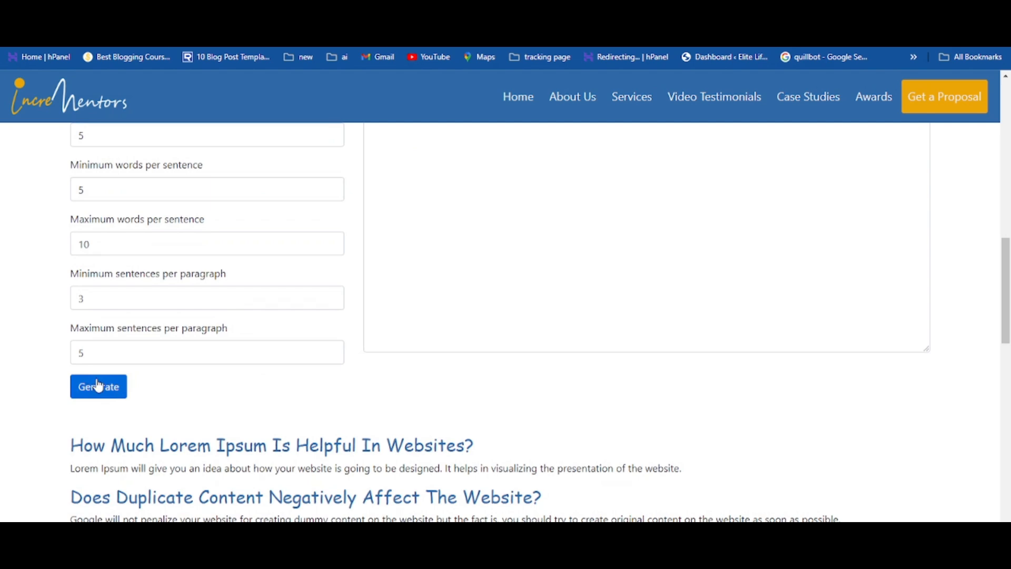
{"action": "left_click", "coordinate": [102, 386]}
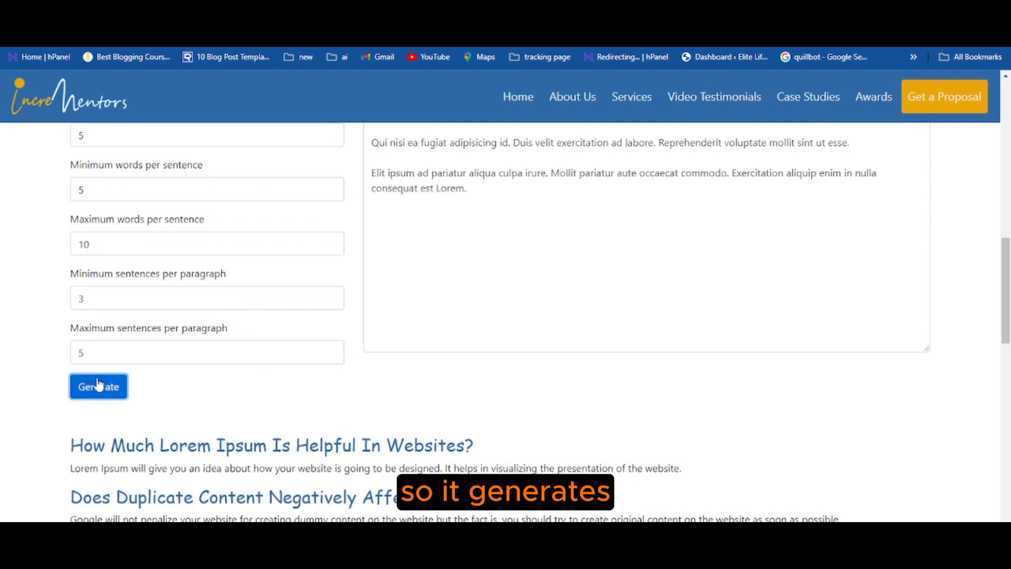
Step: Review the generated Lorem Ipsum paragraphs and copy the entire result text
{"action": "scroll", "coordinate": [316, 392], "scroll_direction": "up", "scroll_amount": 4}
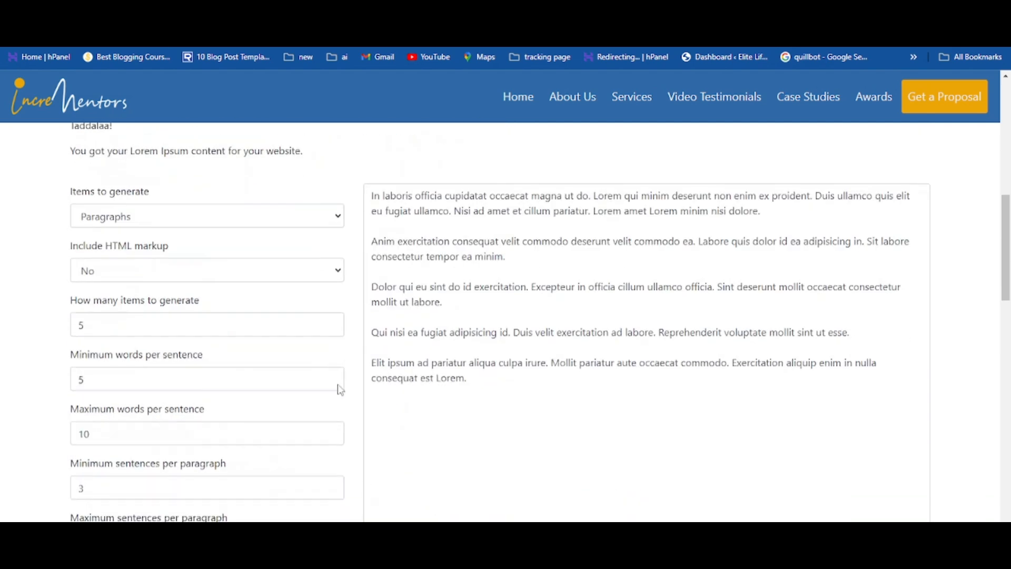
{"action": "scroll", "coordinate": [213, 473], "scroll_direction": "down", "scroll_amount": 4}
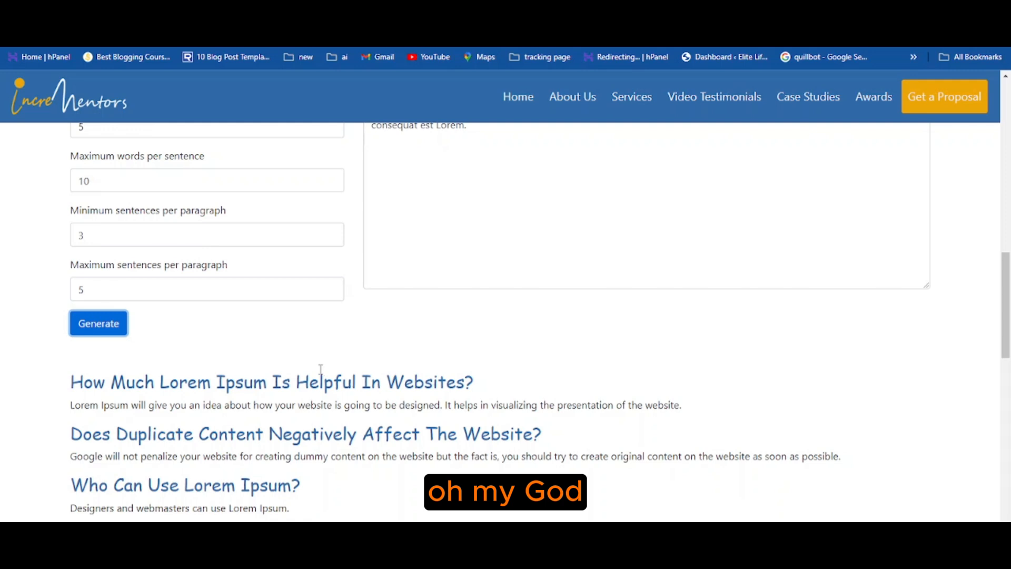
{"action": "scroll", "coordinate": [650, 420], "scroll_direction": "up", "scroll_amount": 5}
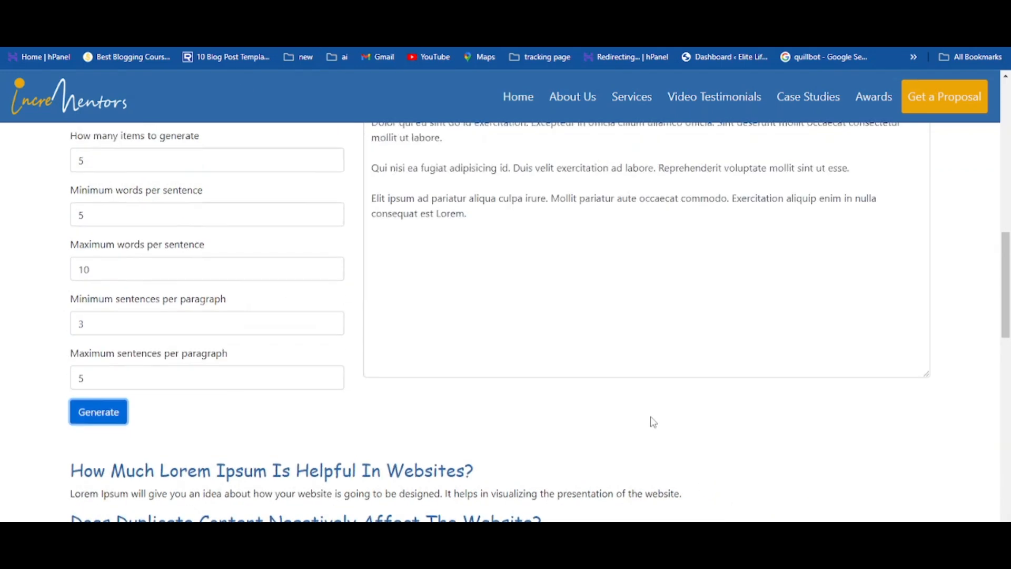
{"action": "left_click", "coordinate": [488, 329]}
{"action": "key", "text": "ctrl+a"}
{"action": "key", "text": "ctrl+c"}
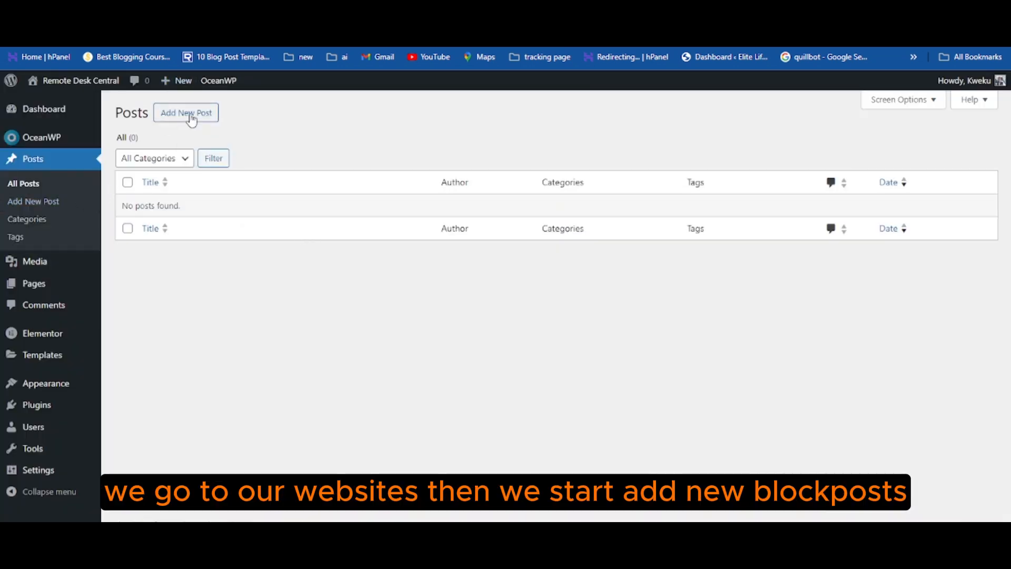
Step: Add a new post on the WordPress site and paste the copied dummy paragraphs into its body as plain text
{"action": "left_click", "coordinate": [189, 120]}
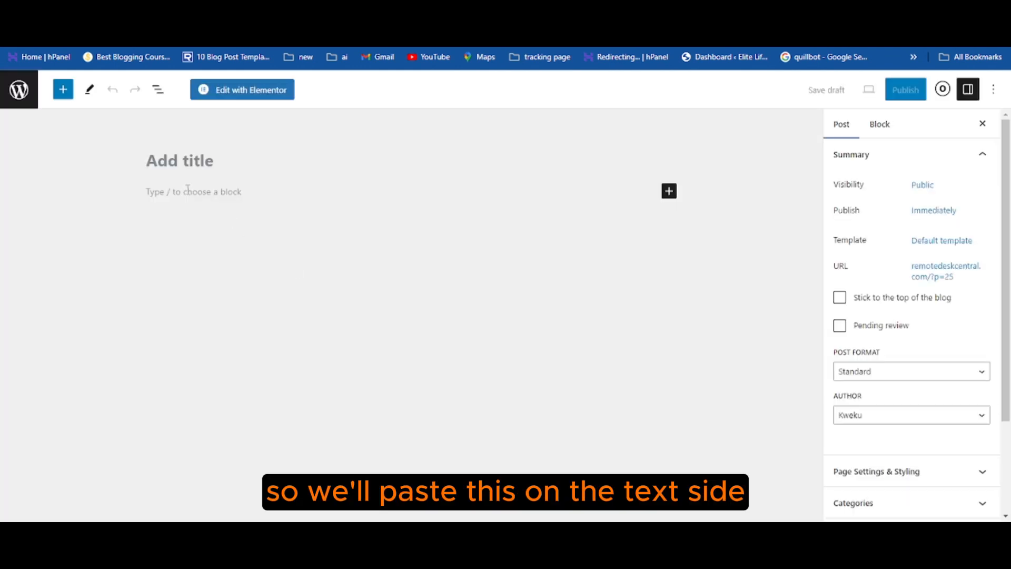
{"action": "left_click", "coordinate": [188, 191]}
{"action": "right_click", "coordinate": [189, 191]}
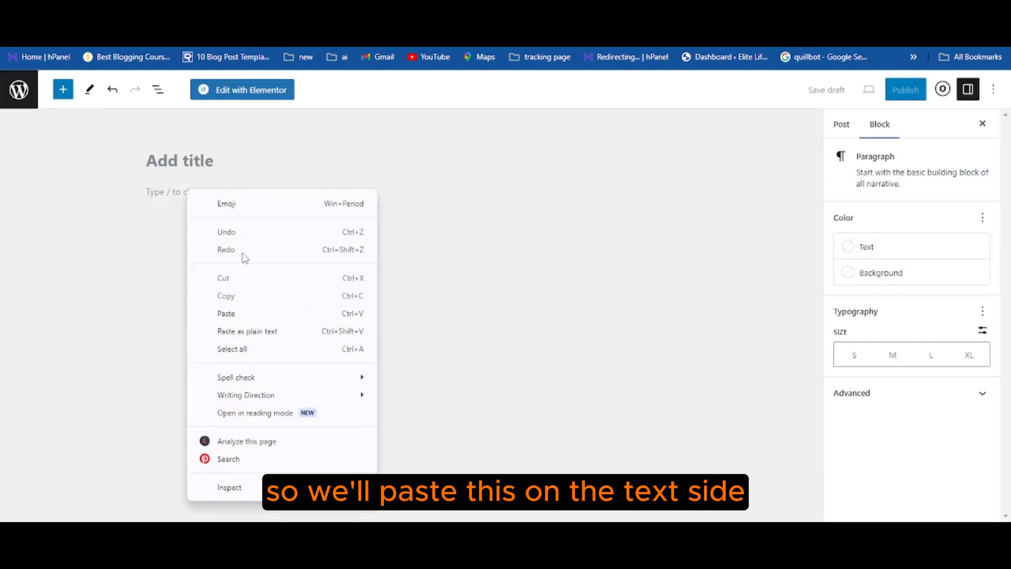
{"action": "left_click", "coordinate": [229, 331]}
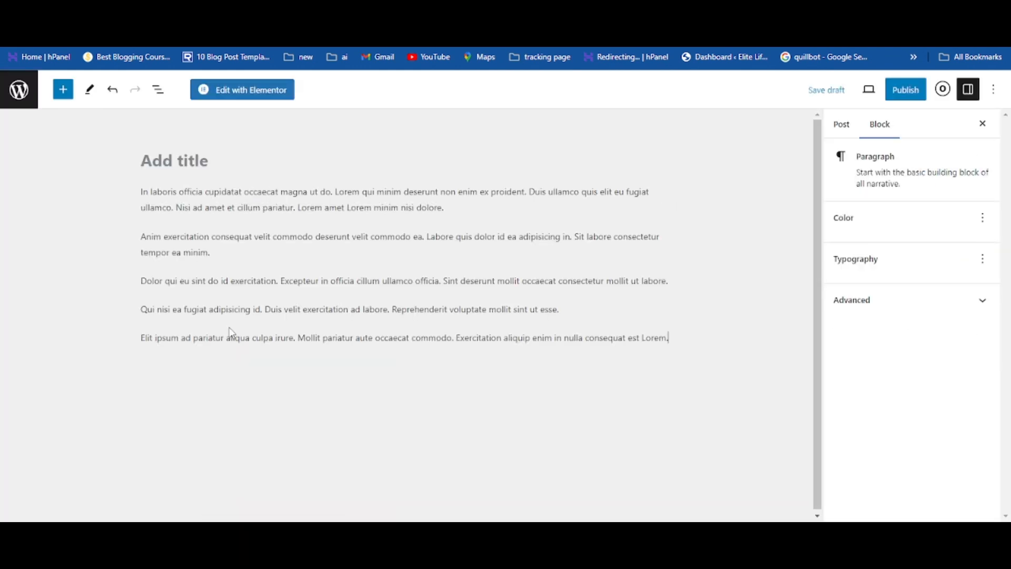
Step: Title the post How to set up Home Office 2024 and publish it
{"action": "left_click", "coordinate": [179, 173]}
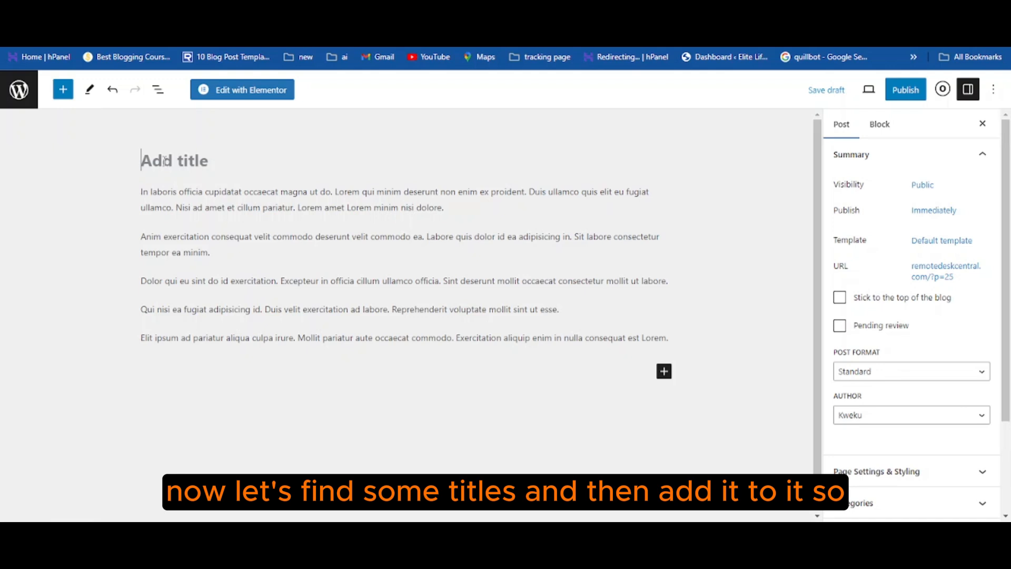
{"action": "type", "text": "How to set up Home Office"}
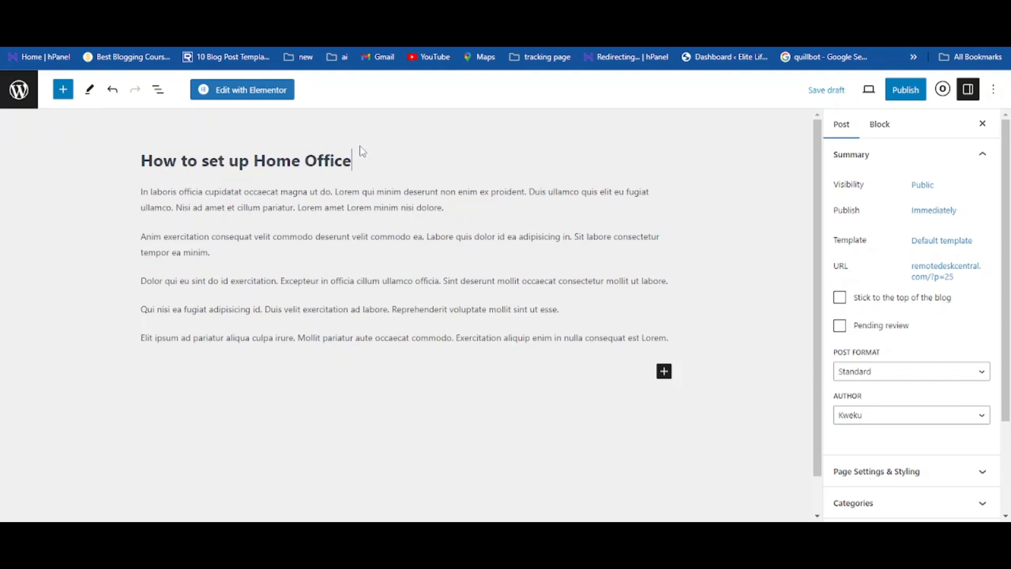
{"action": "type", "text": " 2024"}
{"action": "left_click", "coordinate": [905, 92]}
{"action": "left_click", "coordinate": [894, 94]}
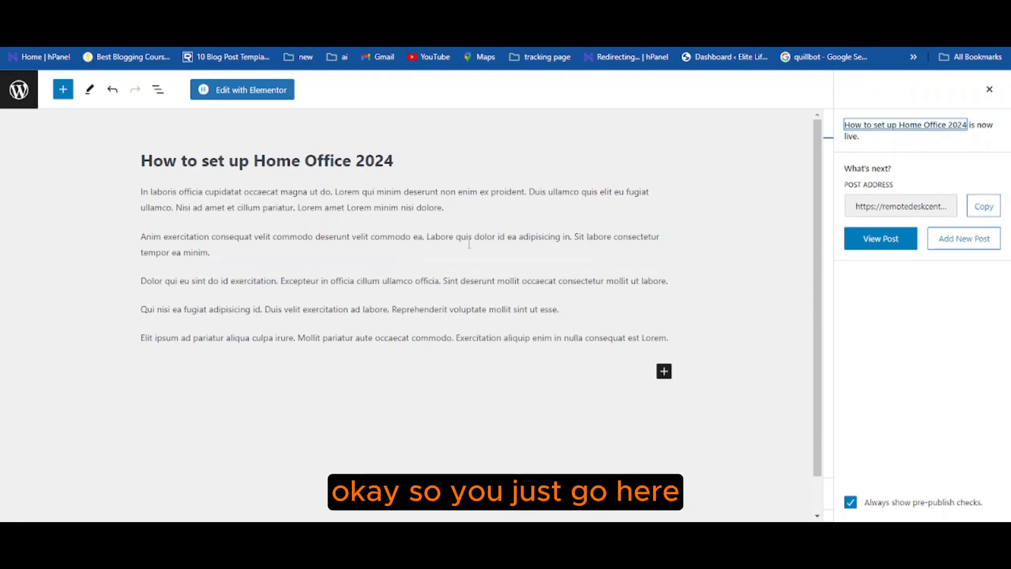
Step: Add a second post with the same dummy text, titled How to Choose The Best Desk for your Home Office, and publish it
{"action": "left_click", "coordinate": [26, 93]}
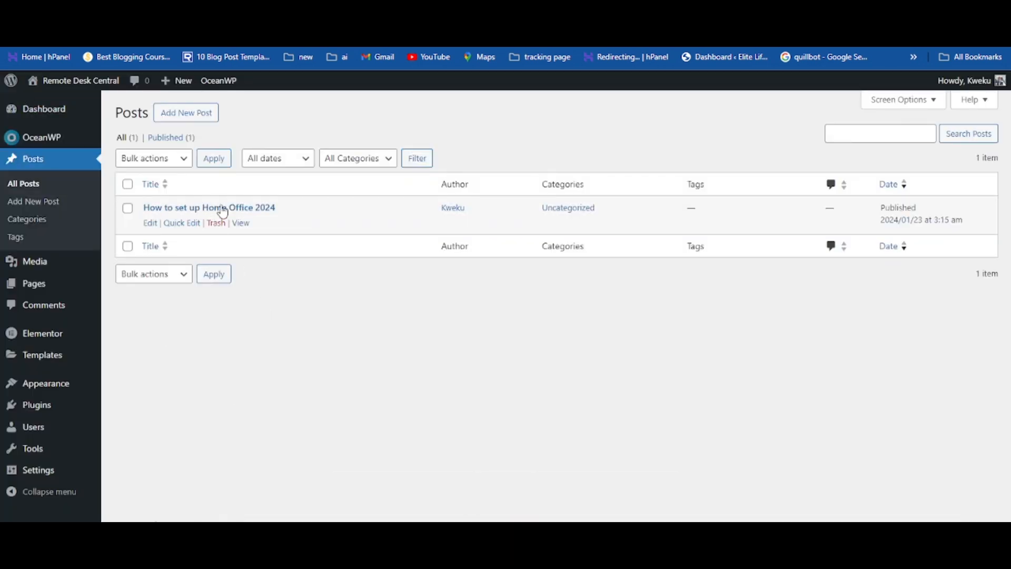
{"action": "left_click", "coordinate": [223, 210]}
{"action": "type", "text": "H"}
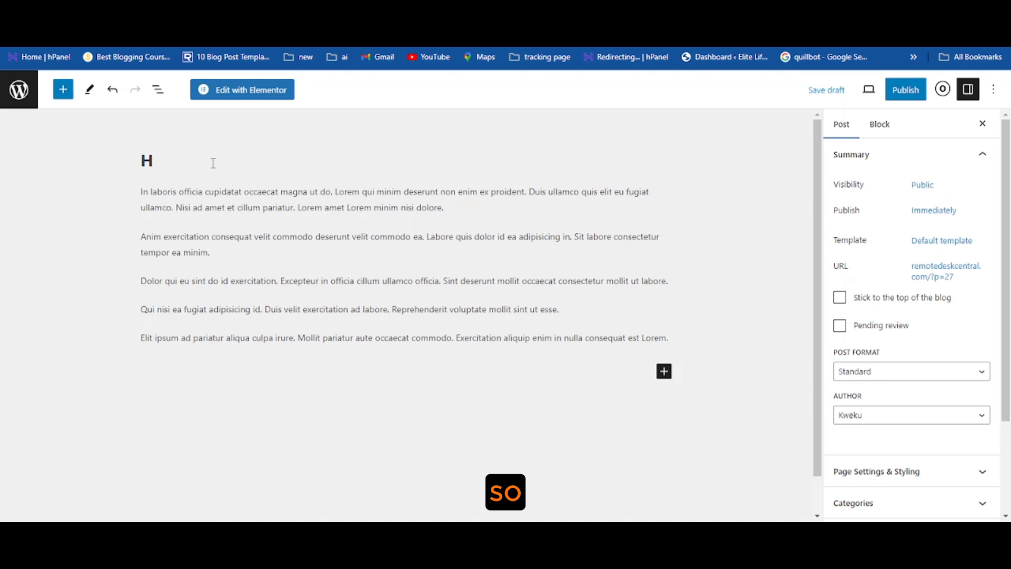
{"action": "type", "text": "ow to Choose The Best Desk"}
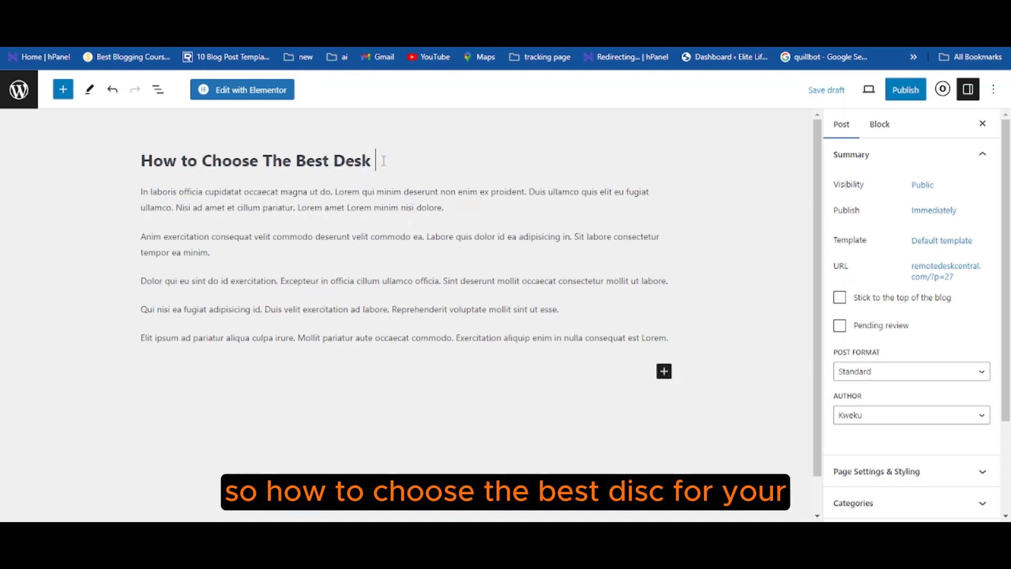
{"action": "type", "text": " for your H"}
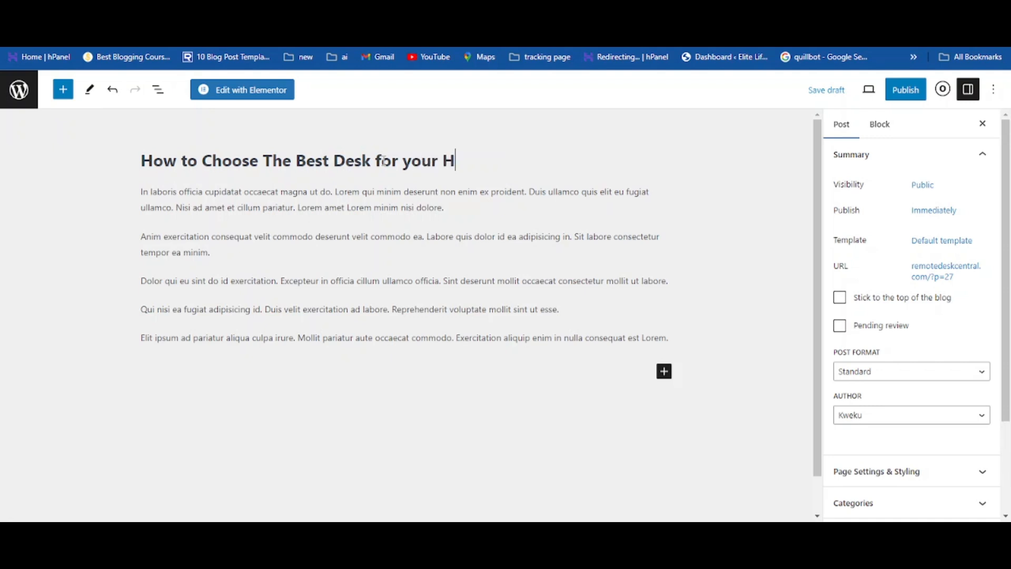
{"action": "type", "text": "ome O"}
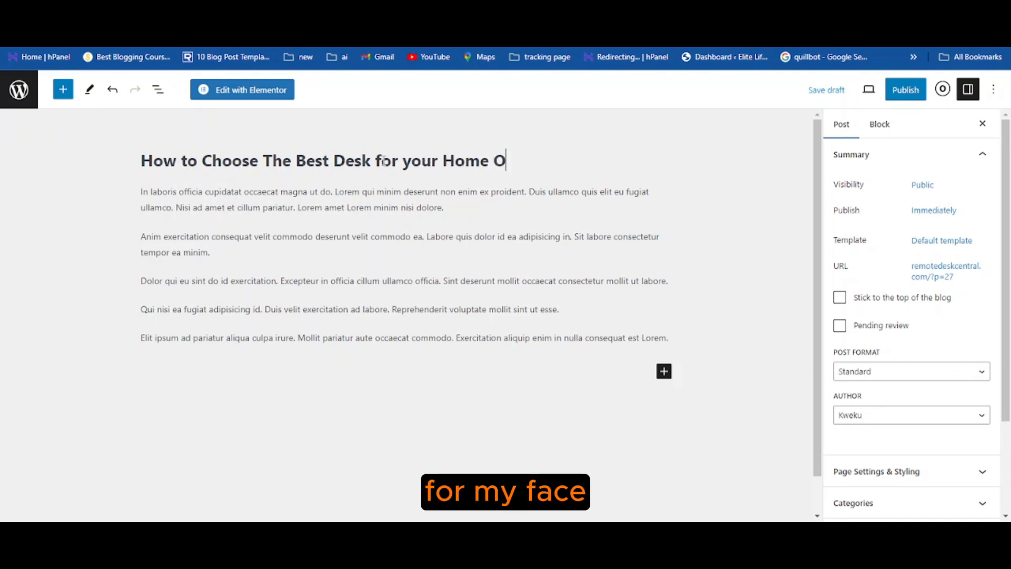
{"action": "type", "text": "ffice"}
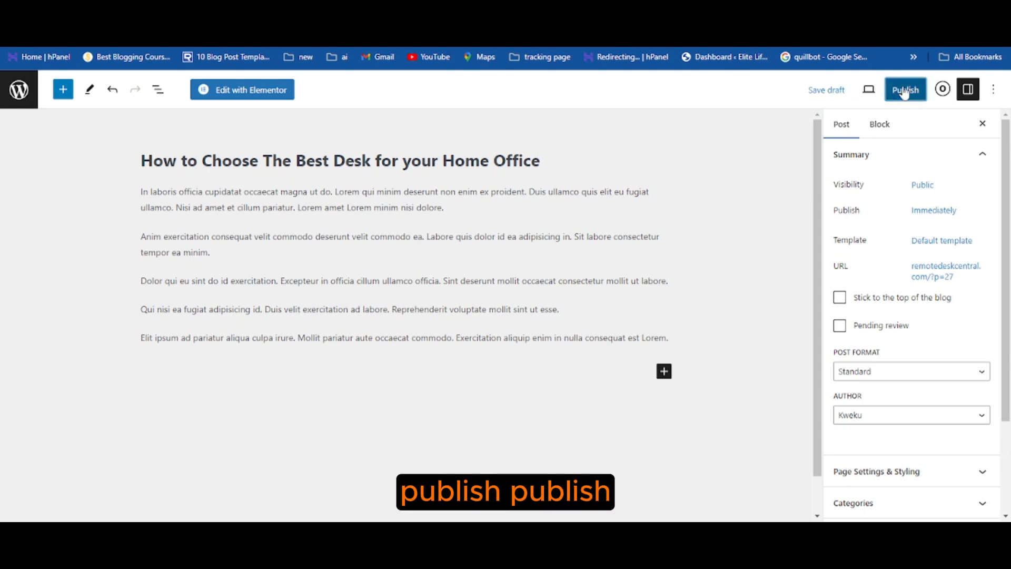
{"action": "left_click", "coordinate": [904, 90]}
{"action": "left_click", "coordinate": [894, 100]}
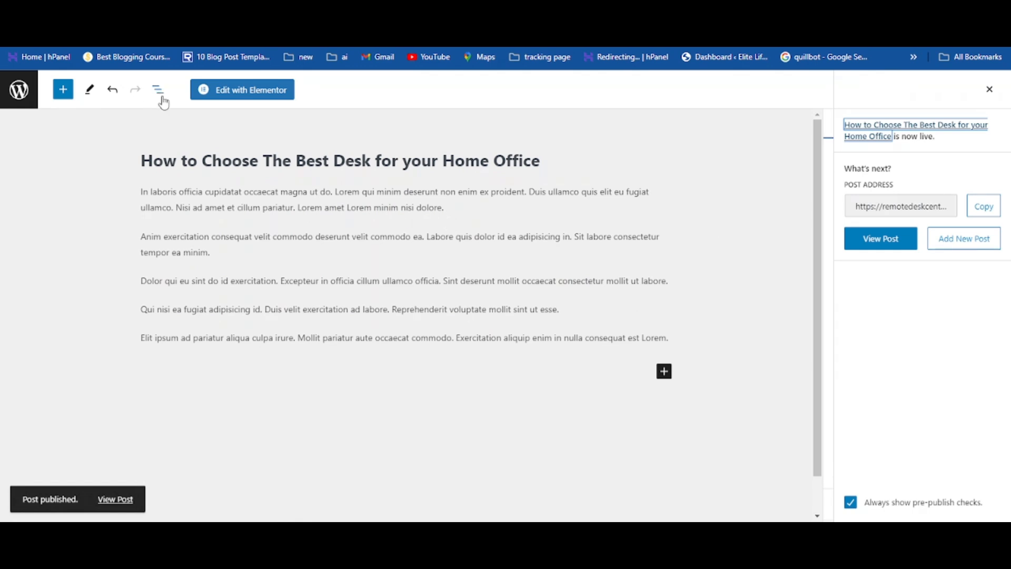
Step: Add a third post with the same dummy text, titled 10 Best VPN for your Home Office 2024, and publish it
{"action": "left_click", "coordinate": [946, 245]}
{"action": "left_click", "coordinate": [195, 166]}
{"action": "type", "text": "10 "}
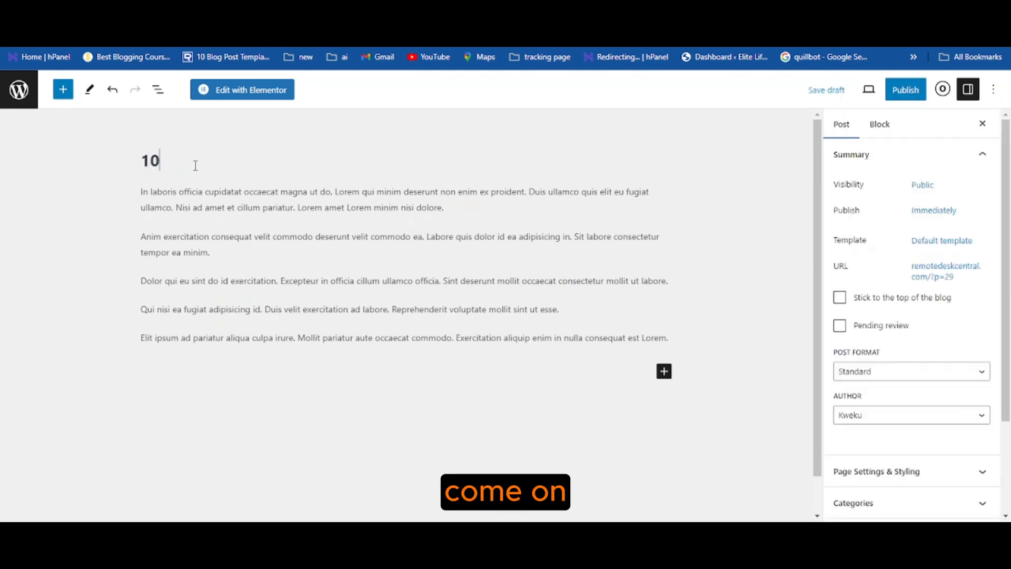
{"action": "type", "text": "Best"}
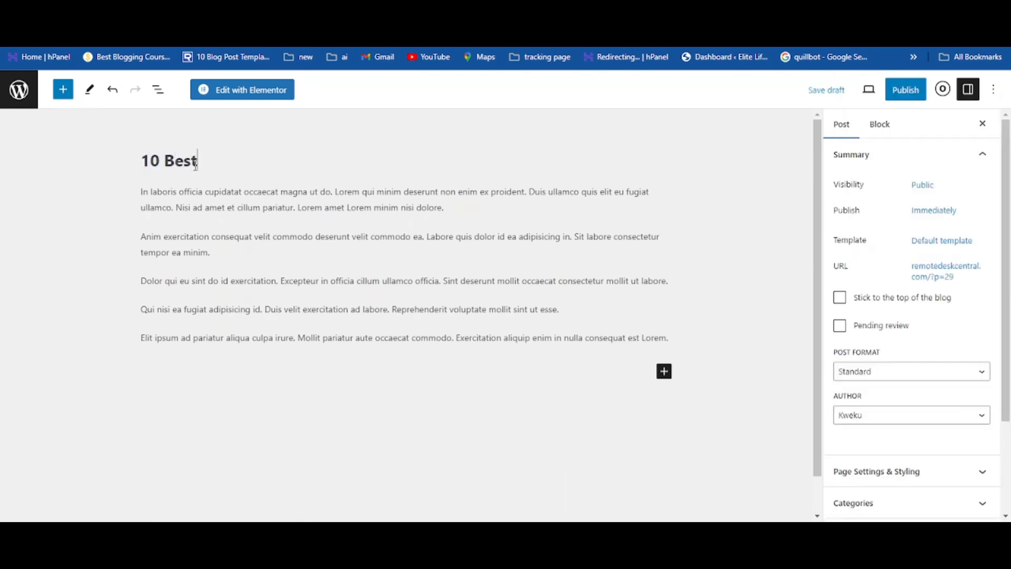
{"action": "type", "text": " VPN for your Home Office"}
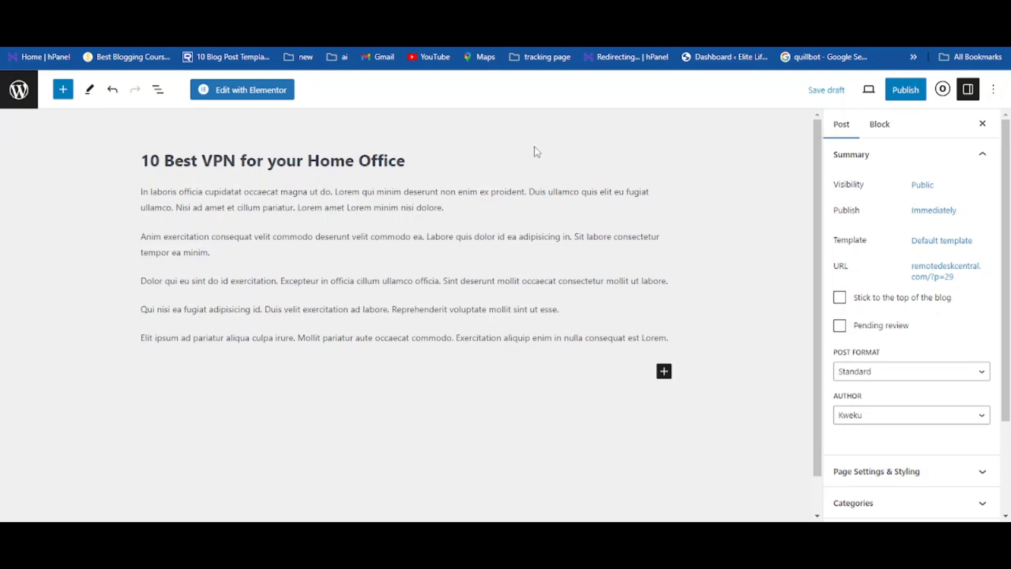
{"action": "type", "text": " 20"}
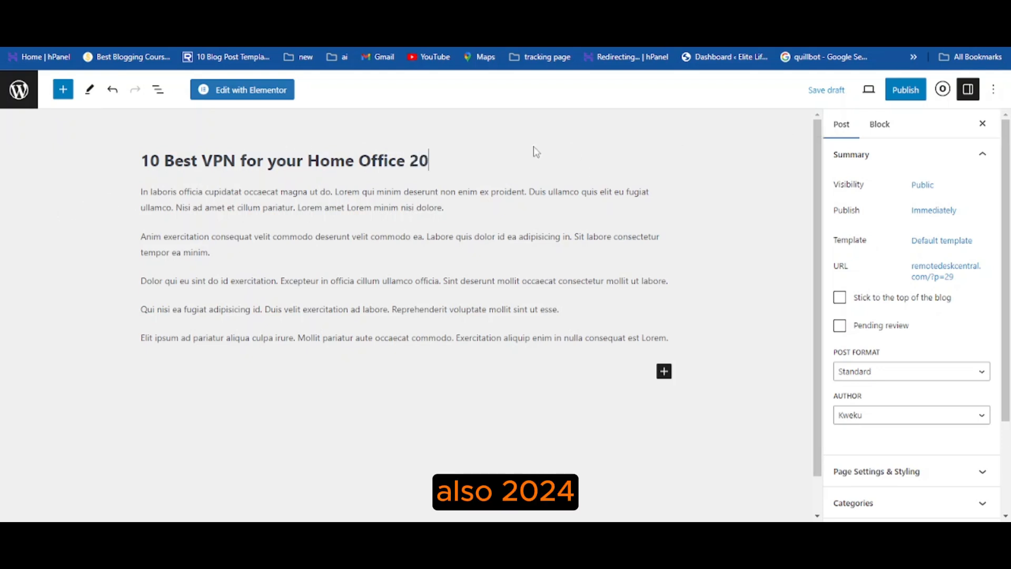
{"action": "type", "text": "24"}
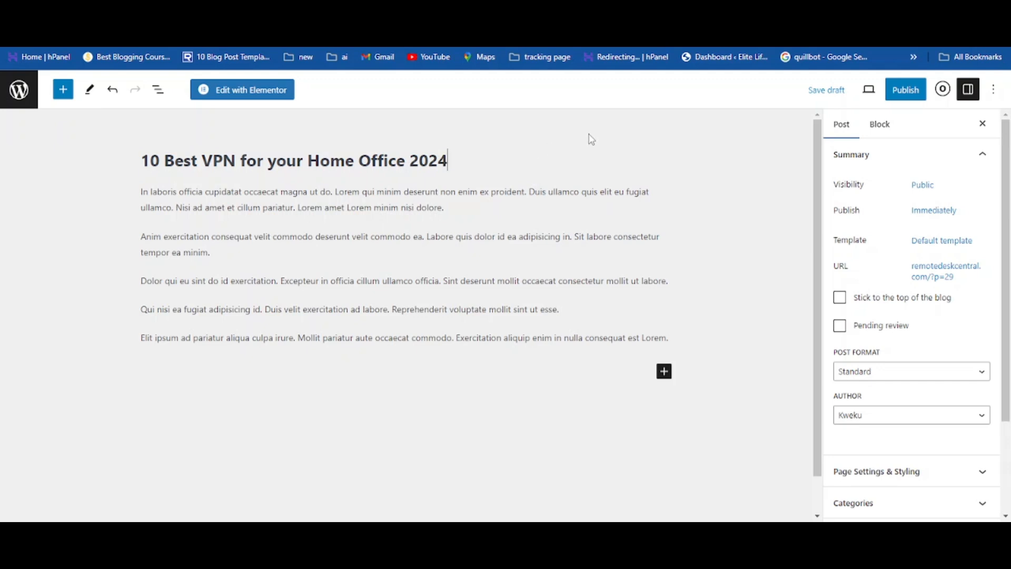
{"action": "left_click", "coordinate": [906, 90]}
{"action": "left_click", "coordinate": [879, 90]}
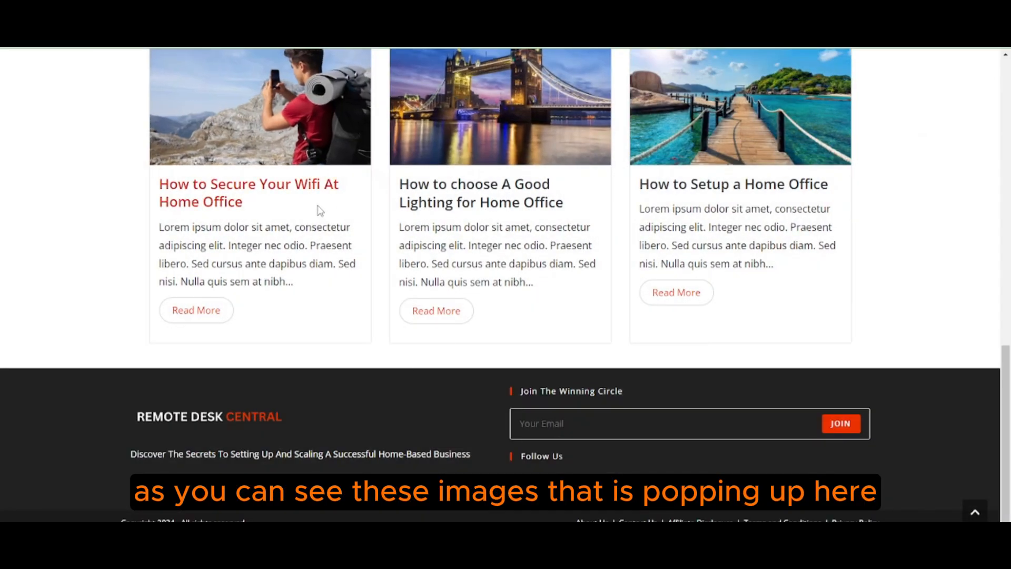
Step: Open Pexels in a new browser tab and search its free photos for Home office desk
{"action": "scroll", "coordinate": [318, 207], "scroll_direction": "up", "scroll_amount": 3}
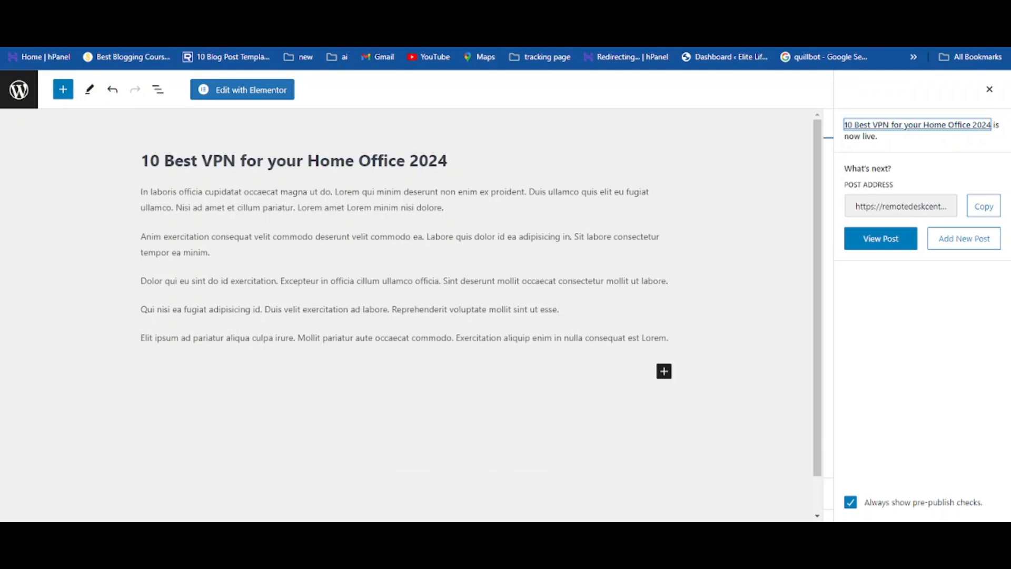
{"action": "key", "text": "ctrl+t"}
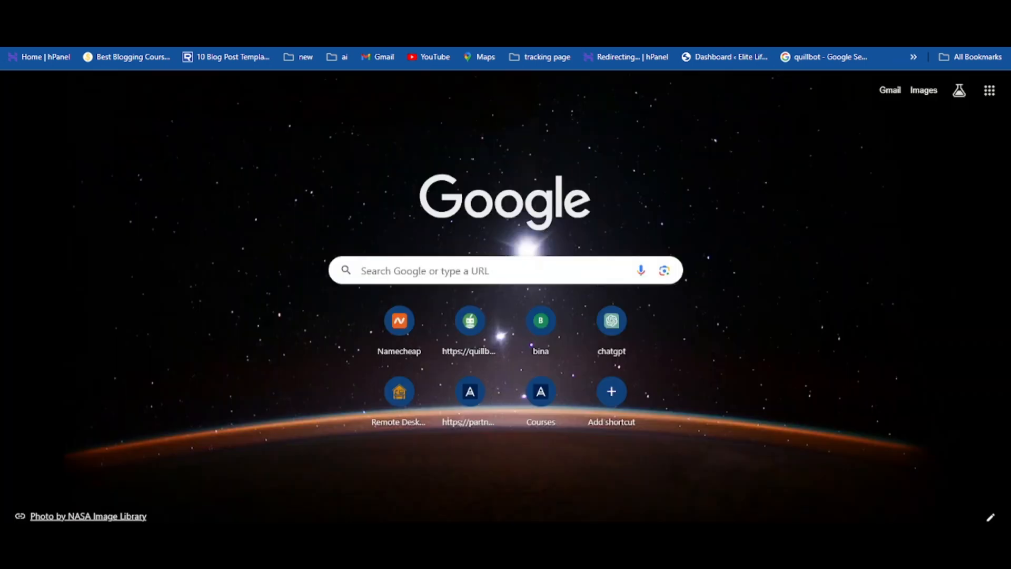
{"action": "key", "text": "ctrl+l"}
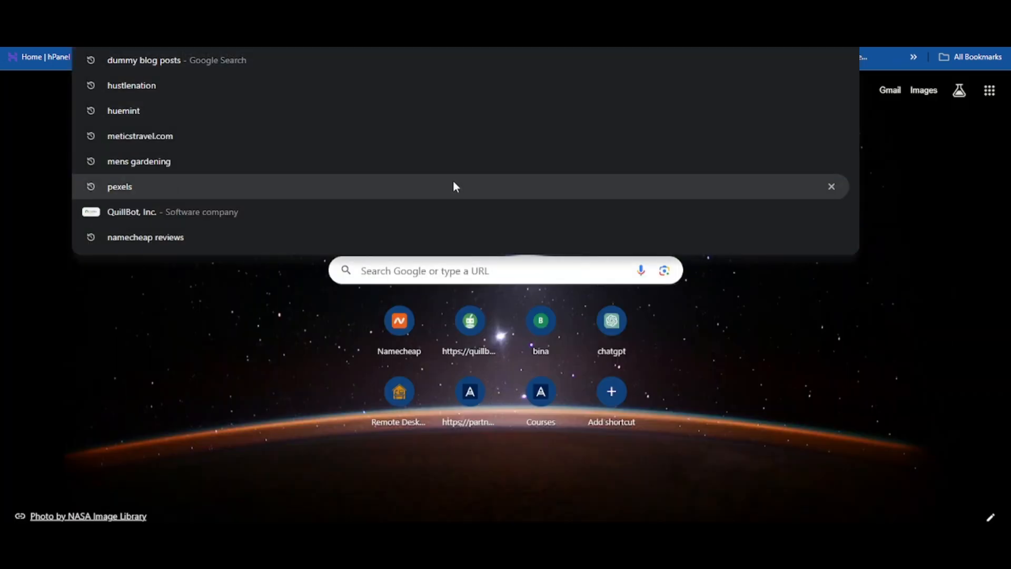
{"action": "left_click", "coordinate": [237, 332]}
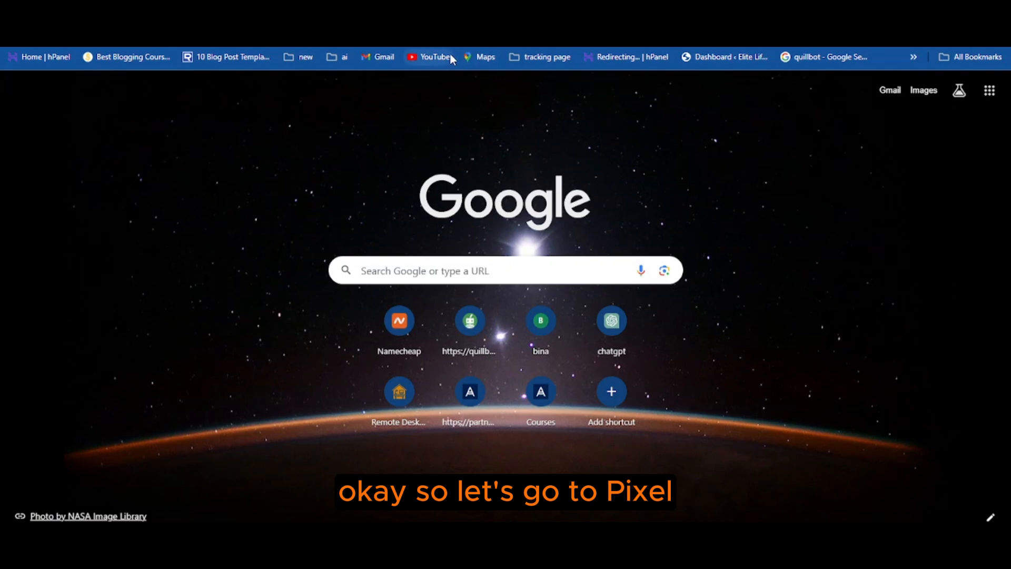
{"action": "left_click", "coordinate": [429, 35]}
{"action": "type", "text": "p"}
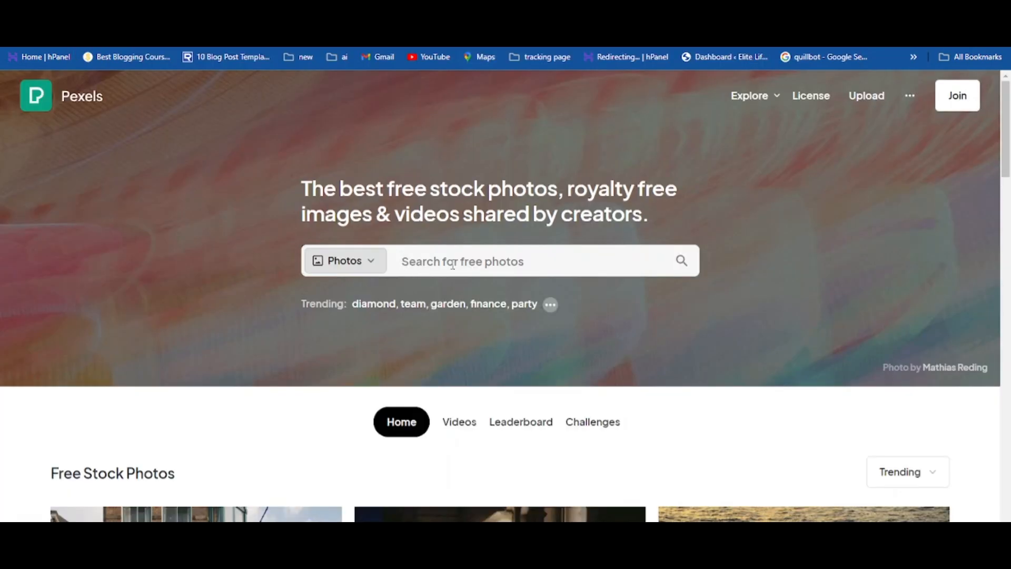
{"action": "left_click", "coordinate": [460, 268]}
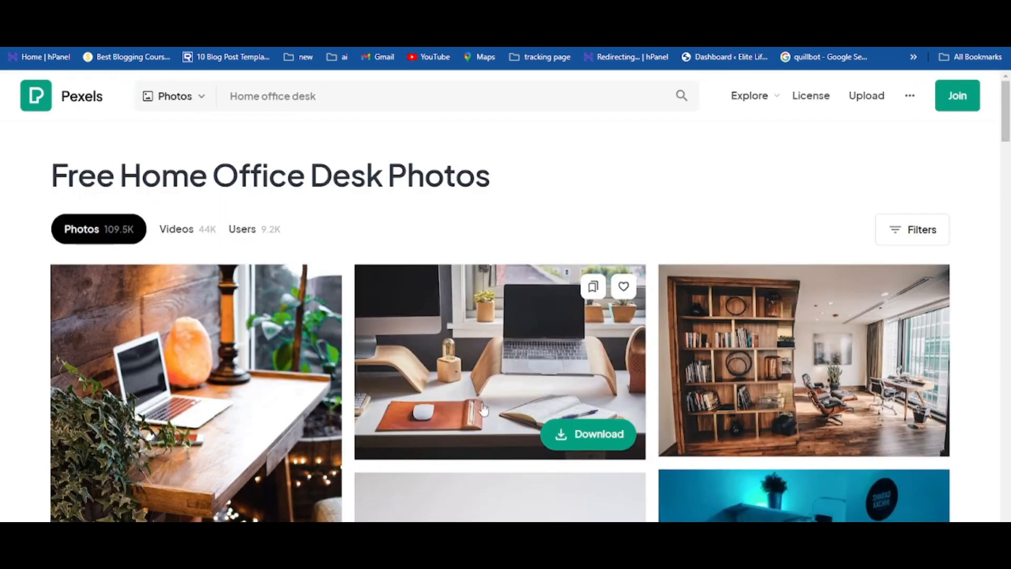
{"action": "scroll", "coordinate": [531, 266], "scroll_direction": "down", "scroll_amount": 5}
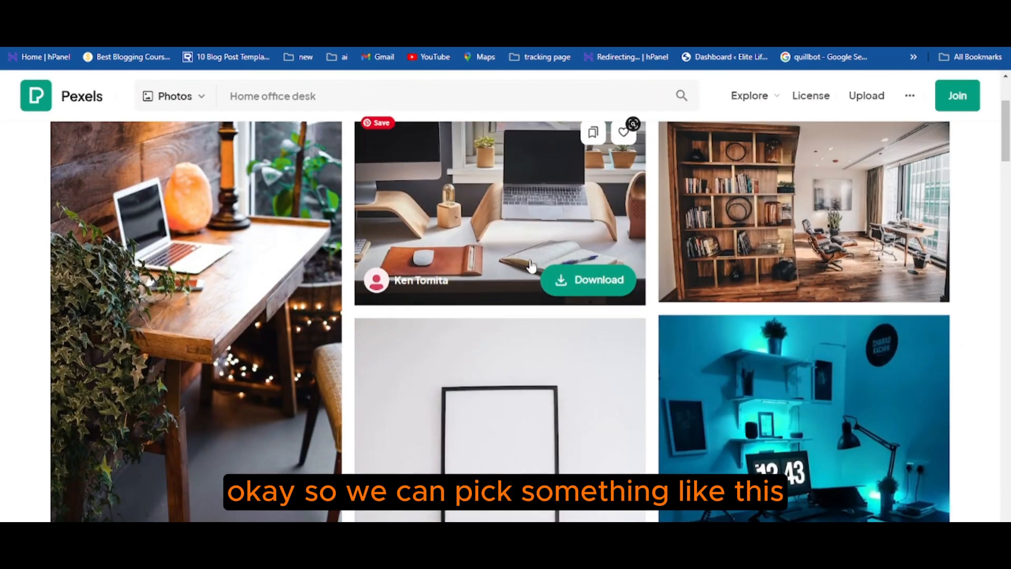
Step: Download the photo of a desk with a laptop on a wooden stand in the Small 640×427 size and close its preview
{"action": "scroll", "coordinate": [531, 266], "scroll_direction": "up", "scroll_amount": 2}
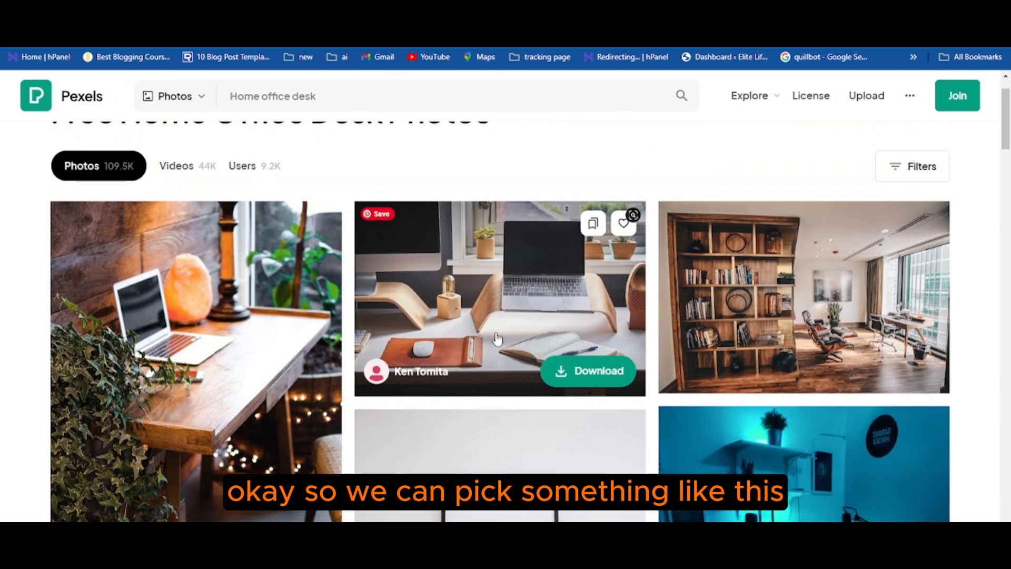
{"action": "scroll", "coordinate": [232, 350], "scroll_direction": "down", "scroll_amount": 3}
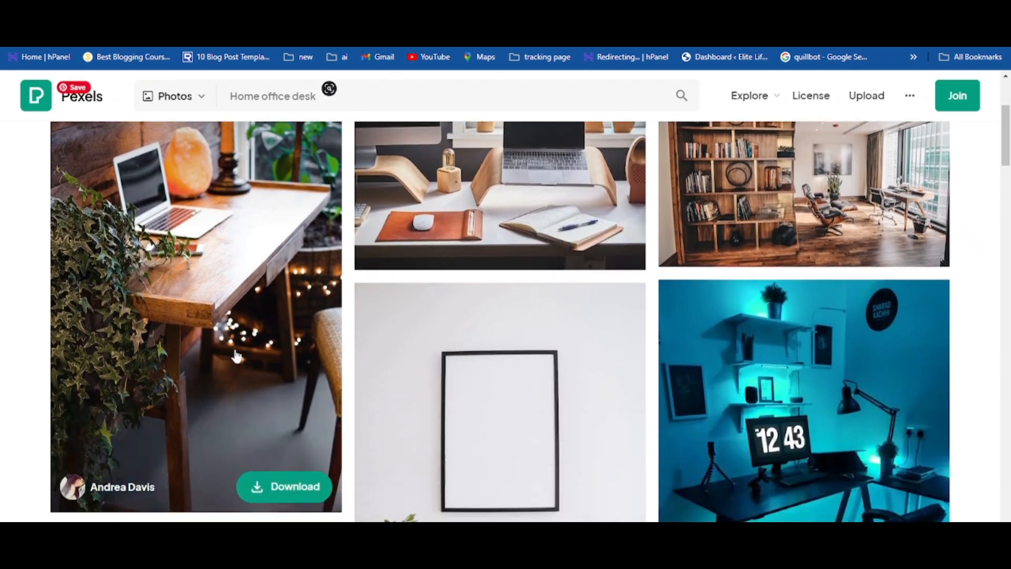
{"action": "scroll", "coordinate": [500, 422], "scroll_direction": "down", "scroll_amount": 1}
{"action": "scroll", "coordinate": [557, 339], "scroll_direction": "up", "scroll_amount": 4}
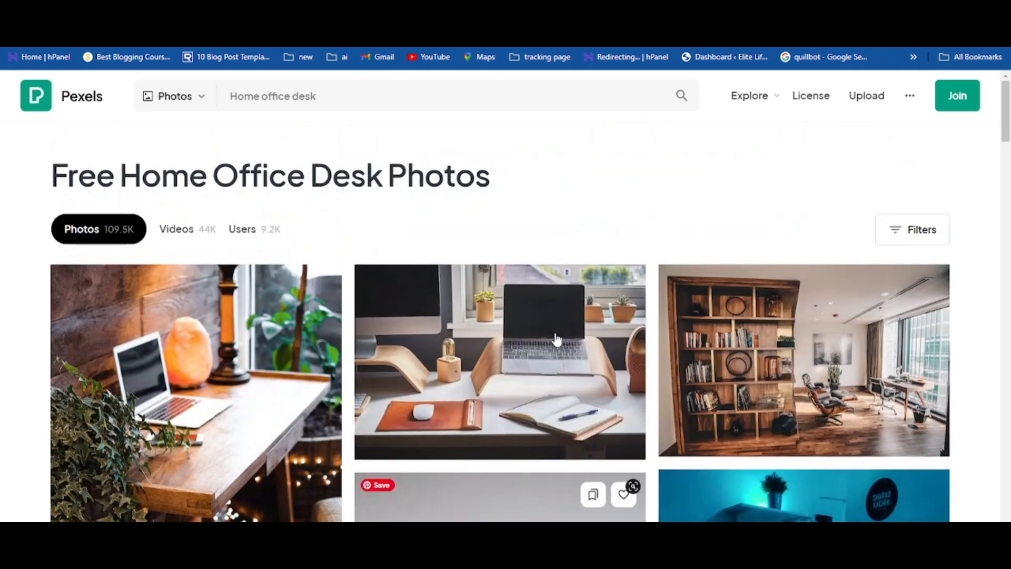
{"action": "scroll", "coordinate": [557, 340], "scroll_direction": "down", "scroll_amount": 3}
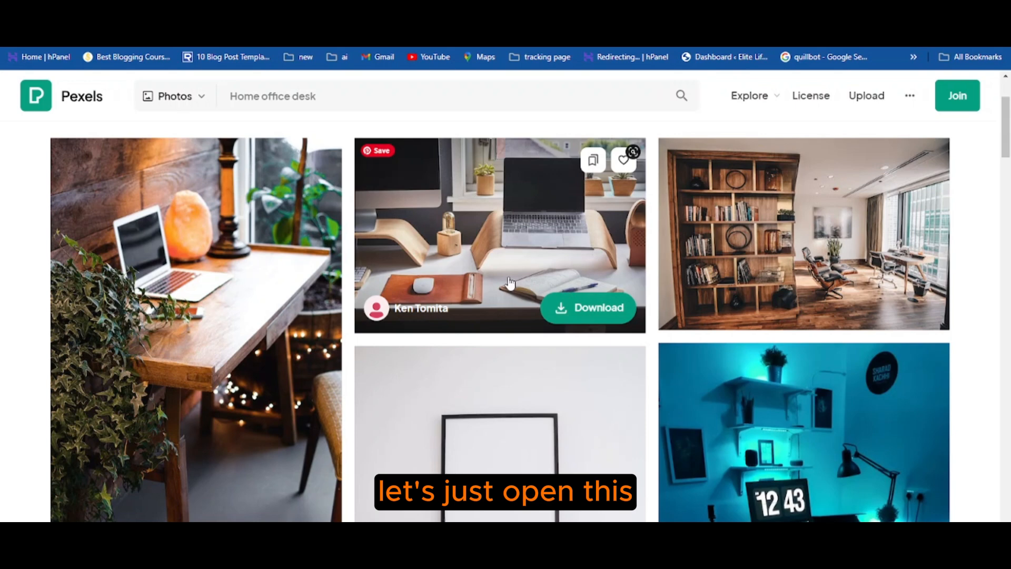
{"action": "left_click", "coordinate": [510, 283]}
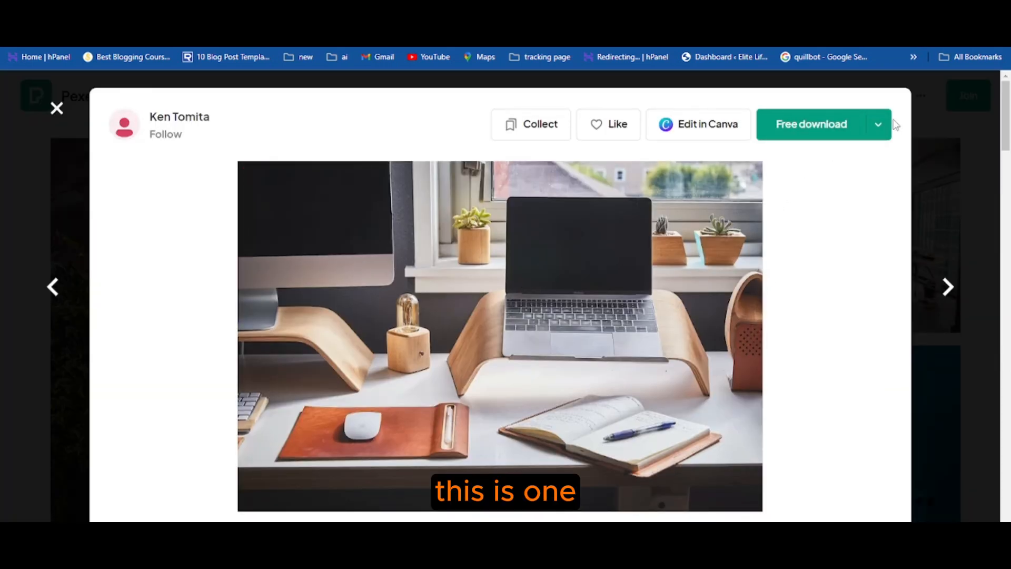
{"action": "left_click", "coordinate": [883, 133]}
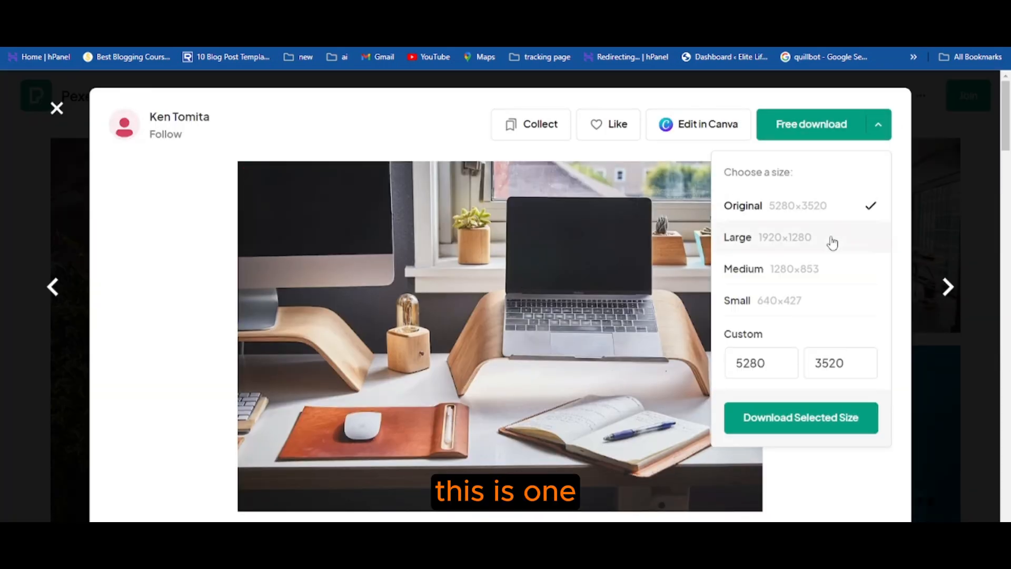
{"action": "left_click", "coordinate": [768, 306]}
{"action": "left_click", "coordinate": [778, 429]}
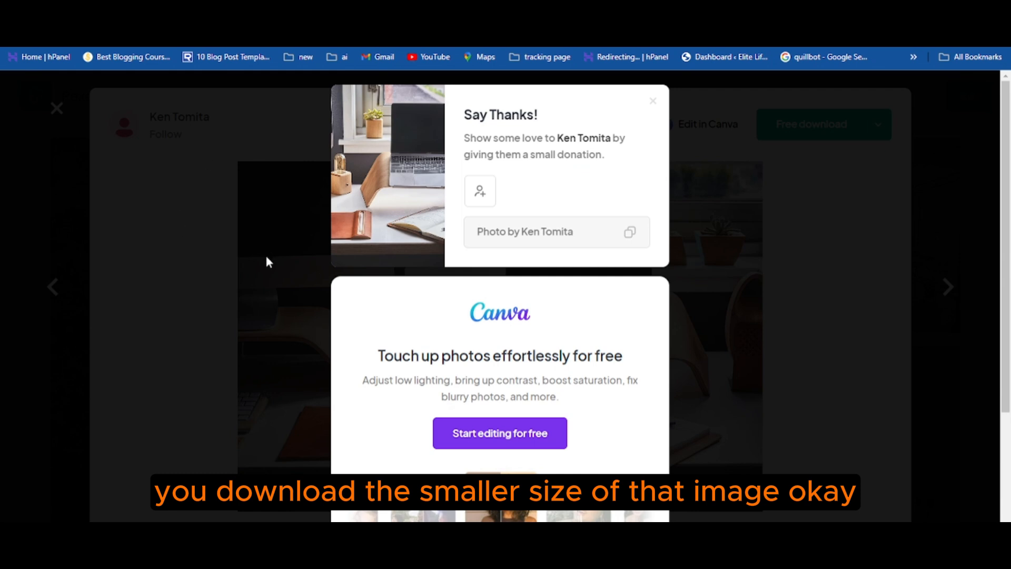
{"action": "scroll", "coordinate": [736, 332], "scroll_direction": "down", "scroll_amount": 3}
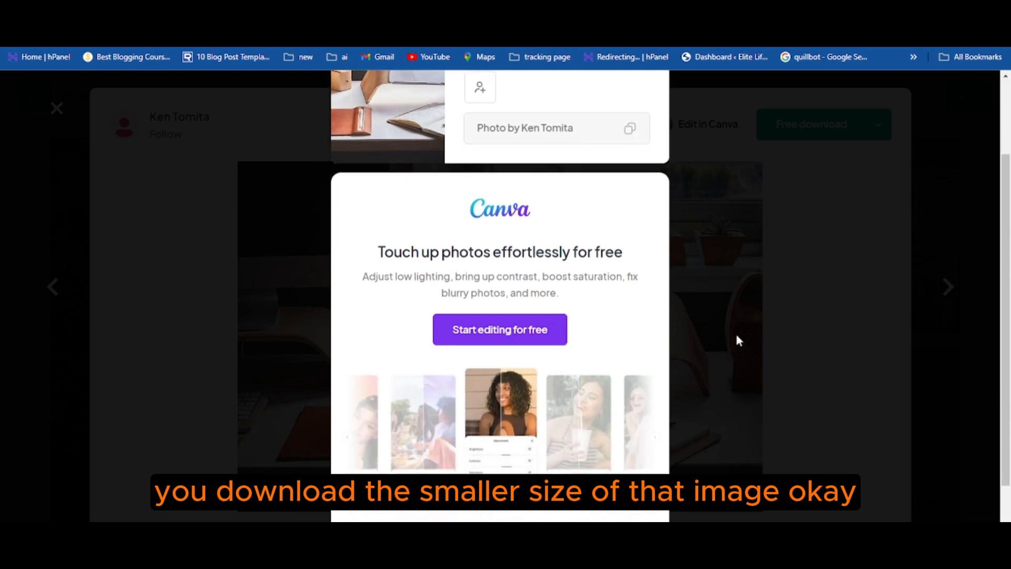
{"action": "scroll", "coordinate": [583, 307], "scroll_direction": "up", "scroll_amount": 3}
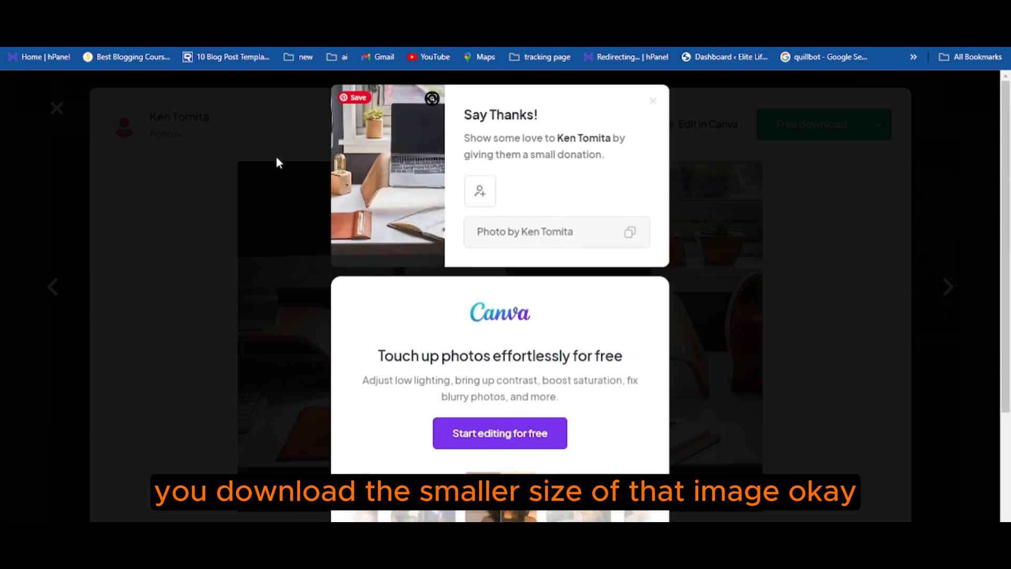
{"action": "left_click", "coordinate": [175, 138]}
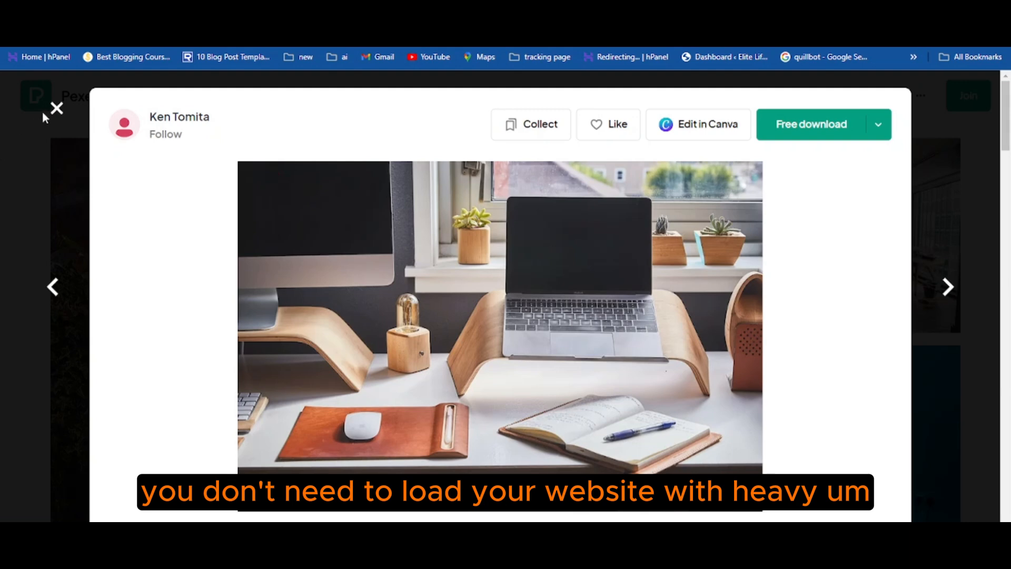
{"action": "left_click", "coordinate": [57, 108]}
Step: Download the photo of two iMacs and a laptop on a wooden desk in the Small 640×427 size and close its preview
{"action": "scroll", "coordinate": [566, 466], "scroll_direction": "down", "scroll_amount": 15}
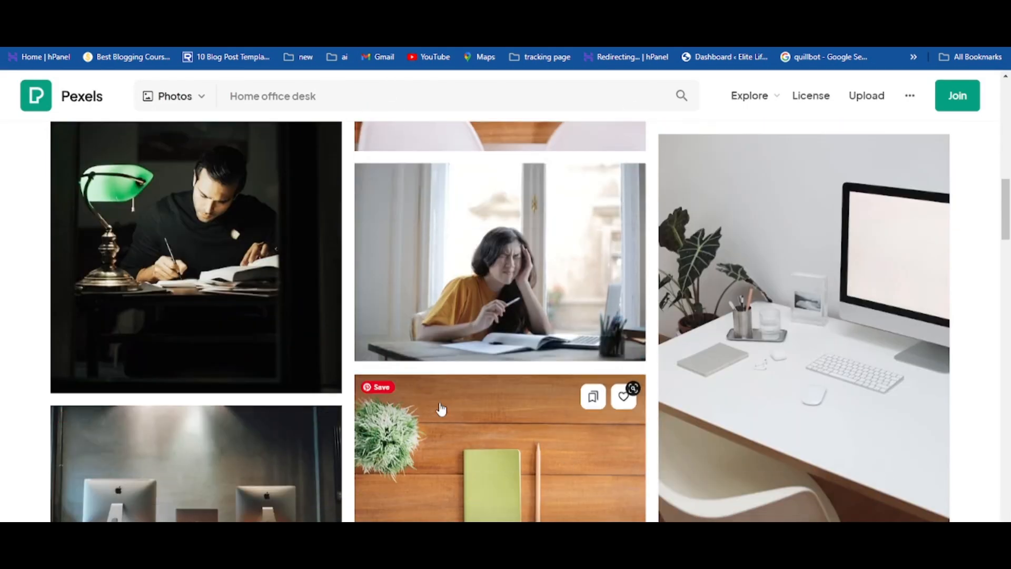
{"action": "scroll", "coordinate": [447, 411], "scroll_direction": "down", "scroll_amount": 5}
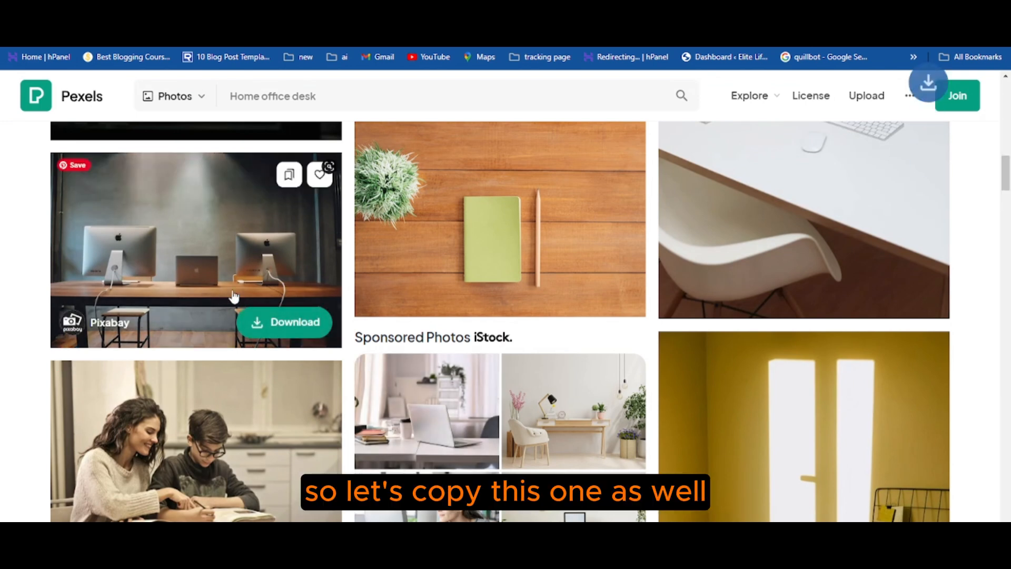
{"action": "left_click", "coordinate": [234, 298]}
{"action": "left_click", "coordinate": [875, 135]}
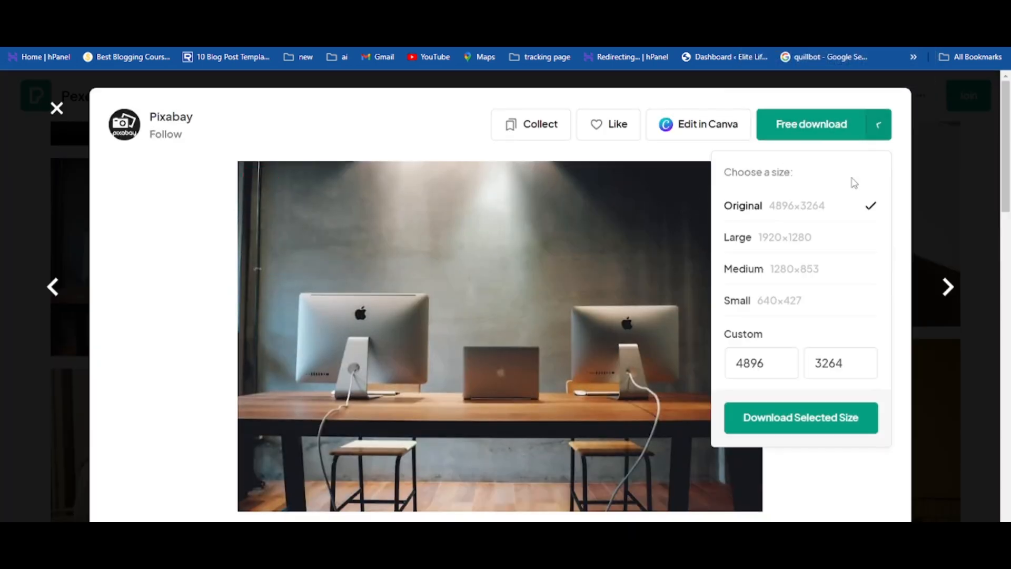
{"action": "left_click", "coordinate": [754, 311]}
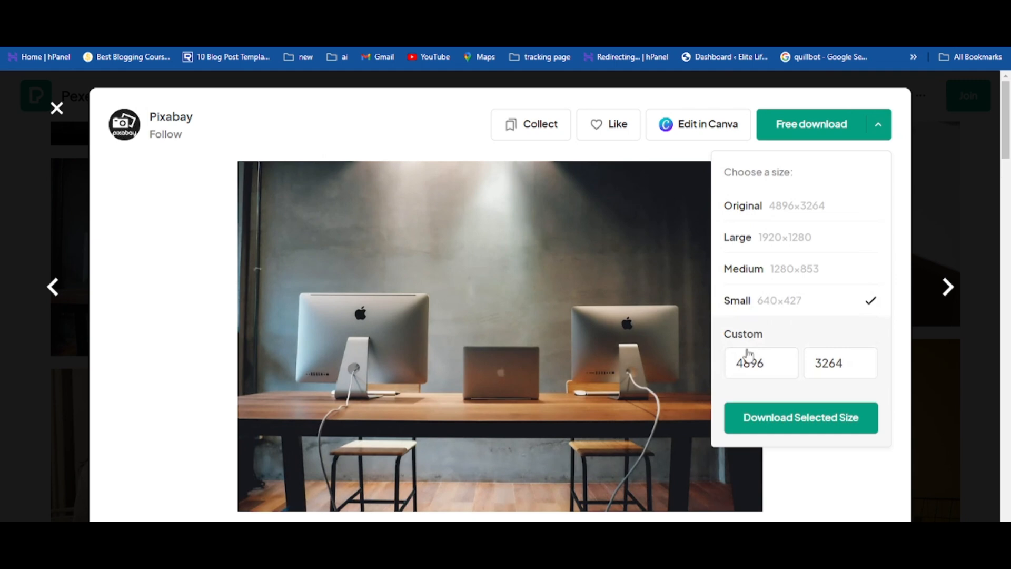
{"action": "left_click", "coordinate": [749, 433]}
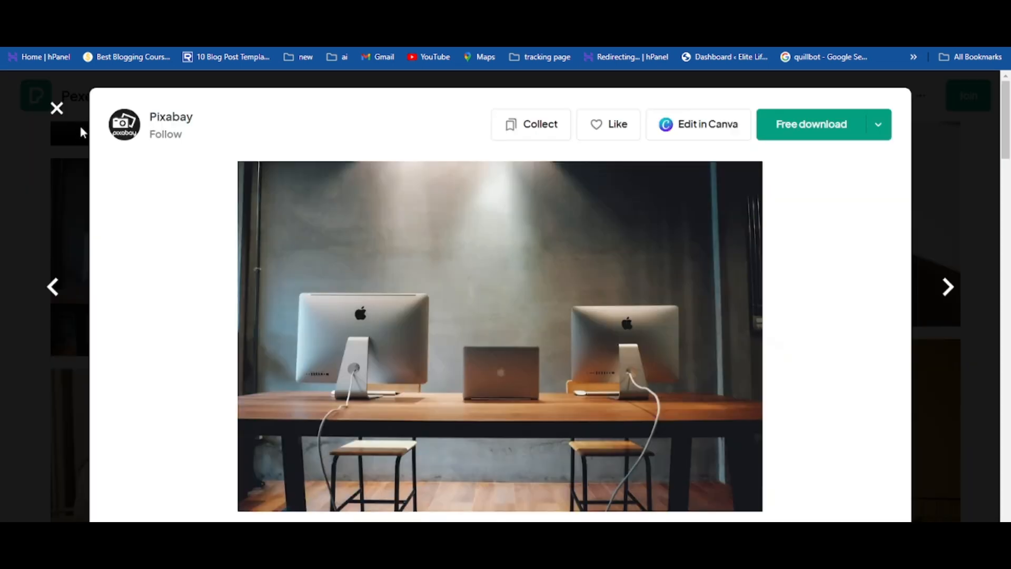
{"action": "left_click", "coordinate": [82, 127]}
{"action": "scroll", "coordinate": [578, 350], "scroll_direction": "down", "scroll_amount": 3}
{"action": "scroll", "coordinate": [160, 163], "scroll_direction": "up", "scroll_amount": 3}
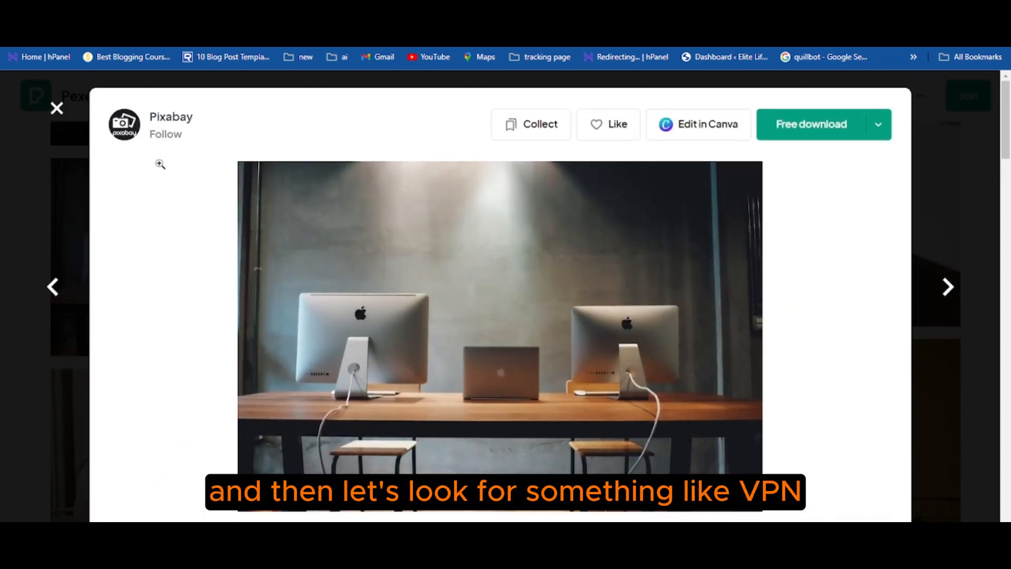
{"action": "left_click", "coordinate": [57, 109]}
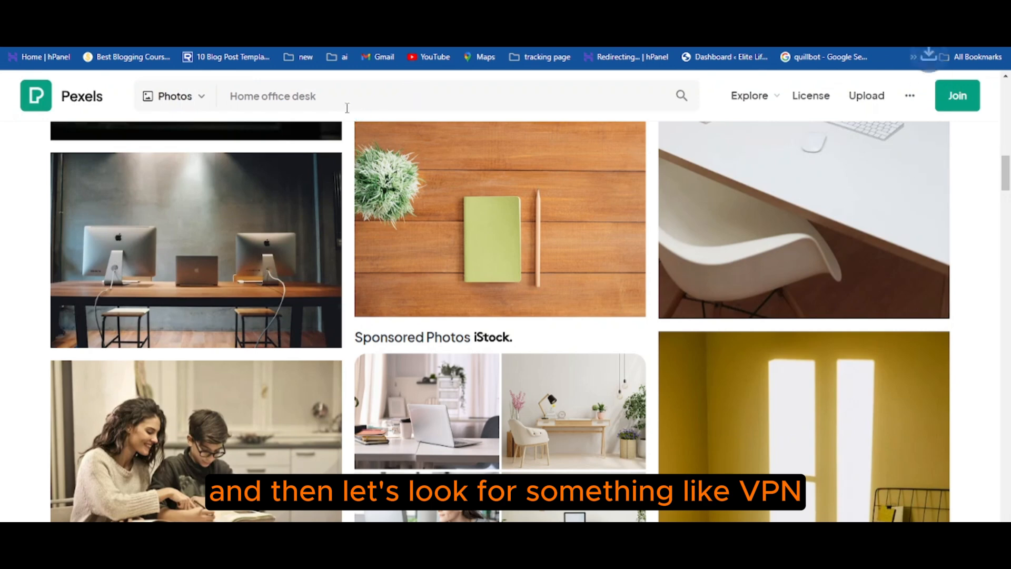
Step: Search the photos for vpn and download the one showing a VPN on a laptop beside a potted plant at 640×427
{"action": "left_click", "coordinate": [341, 101]}
{"action": "key", "text": "ctrl+a"}
{"action": "type", "text": "vpn"}
{"action": "key", "text": "Return"}
{"action": "scroll", "coordinate": [311, 368], "scroll_direction": "down", "scroll_amount": 3}
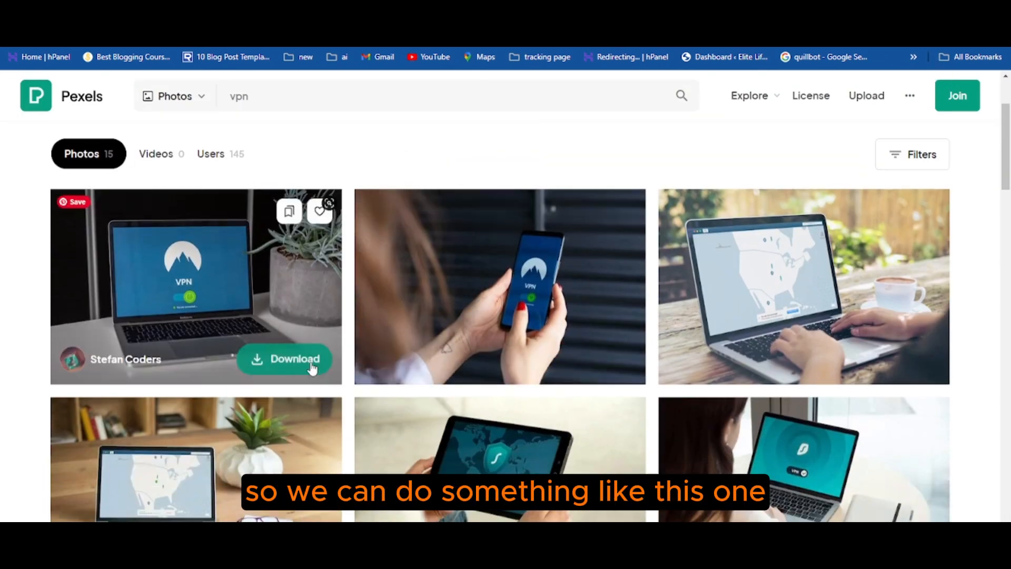
{"action": "left_click", "coordinate": [234, 325]}
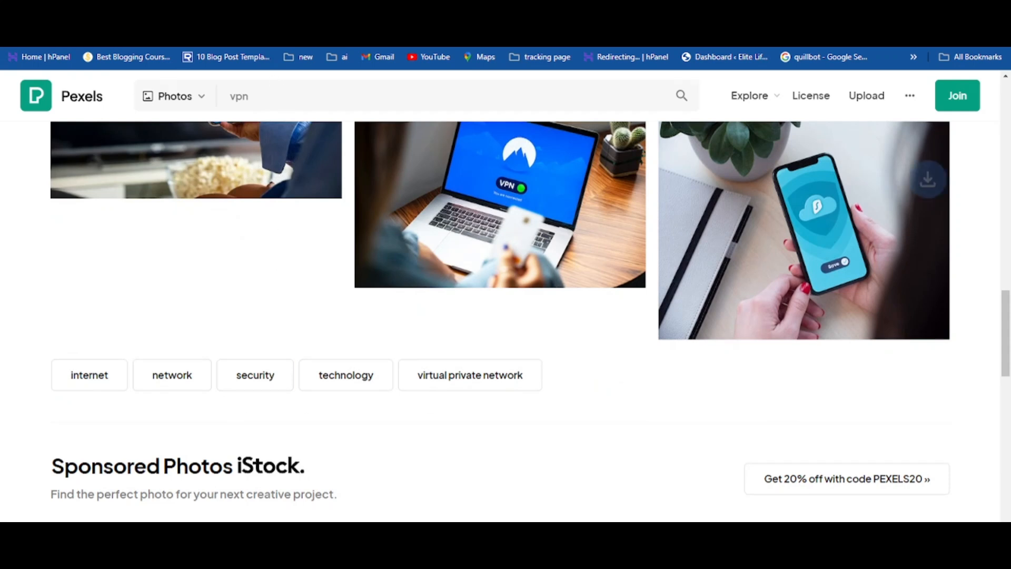
Step: Return to the WordPress editor for 10 Best VPN for your Home Office 2024 and open its featured image selection
{"action": "left_click", "coordinate": [928, 35]}
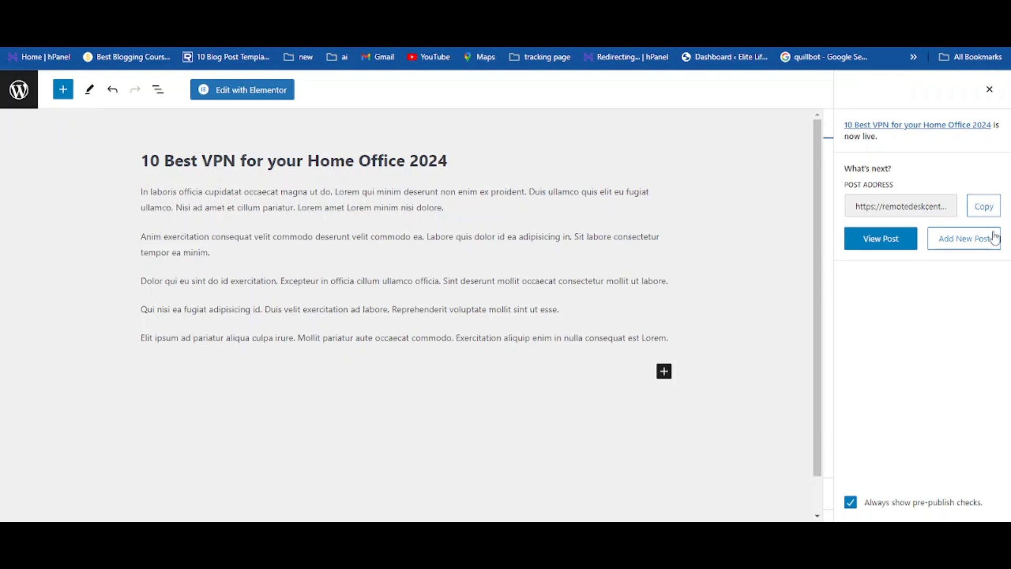
{"action": "left_click", "coordinate": [989, 91]}
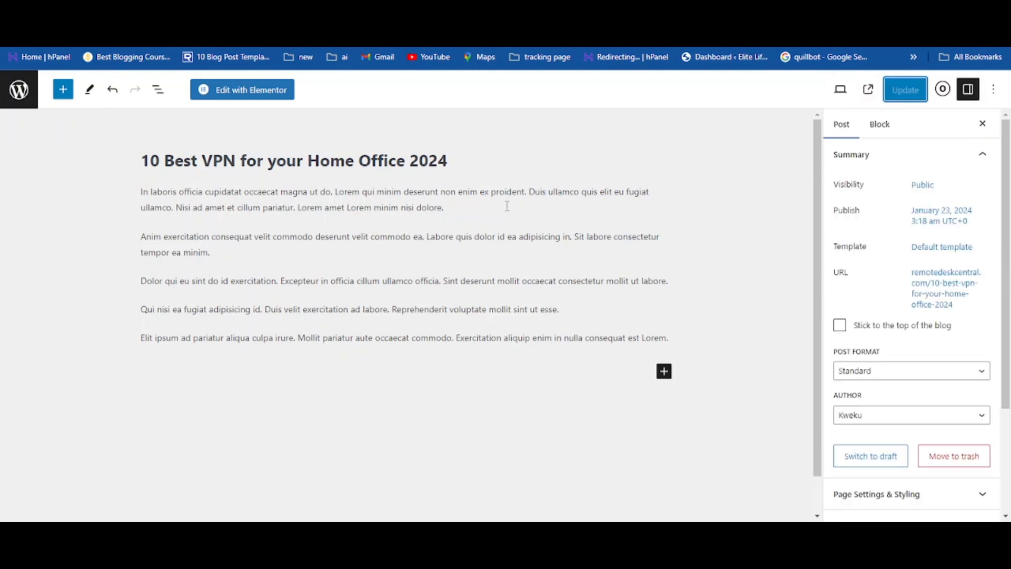
{"action": "scroll", "coordinate": [619, 290], "scroll_direction": "down", "scroll_amount": 1}
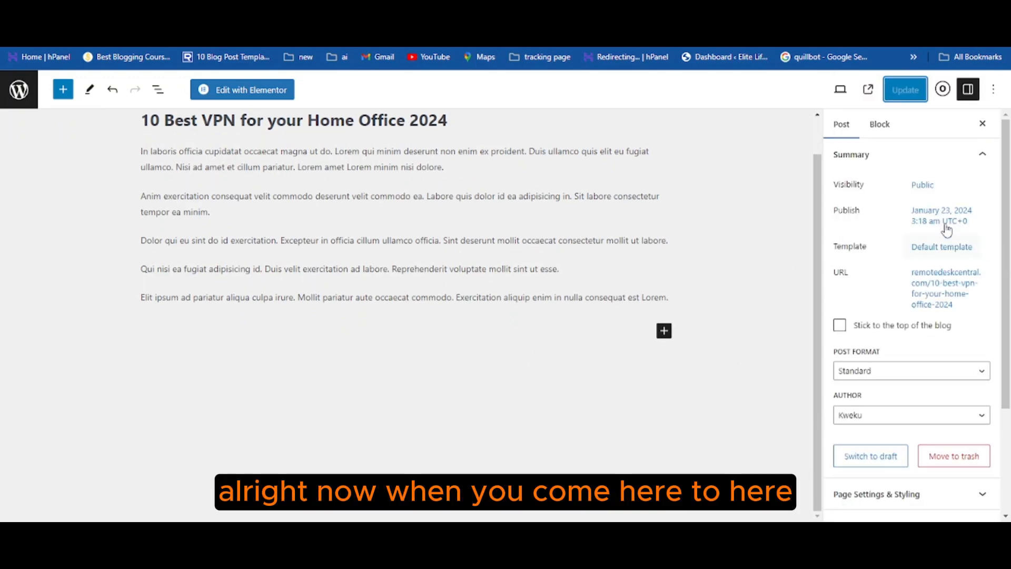
{"action": "scroll", "coordinate": [901, 382], "scroll_direction": "down", "scroll_amount": 3}
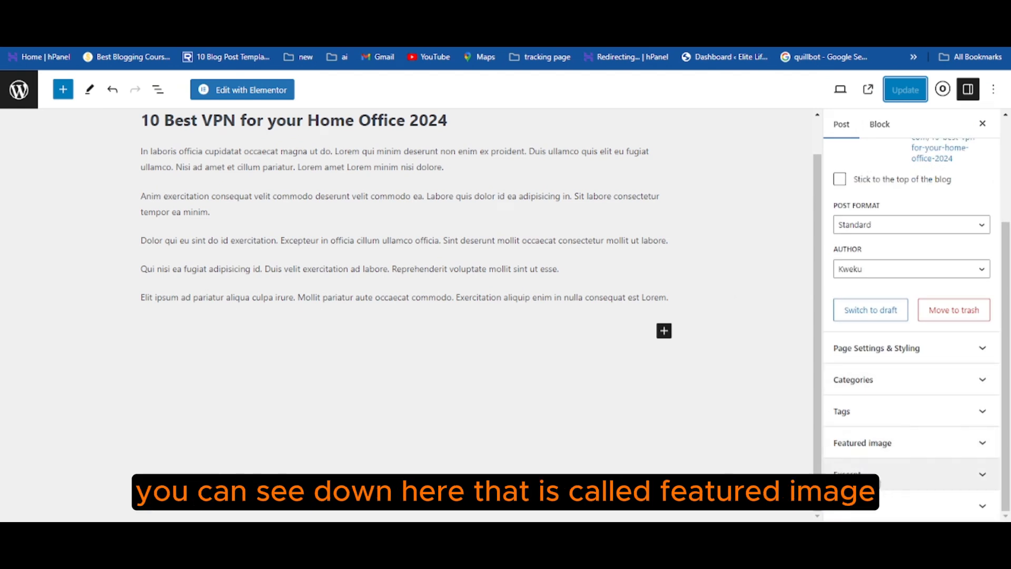
{"action": "left_click", "coordinate": [867, 445]}
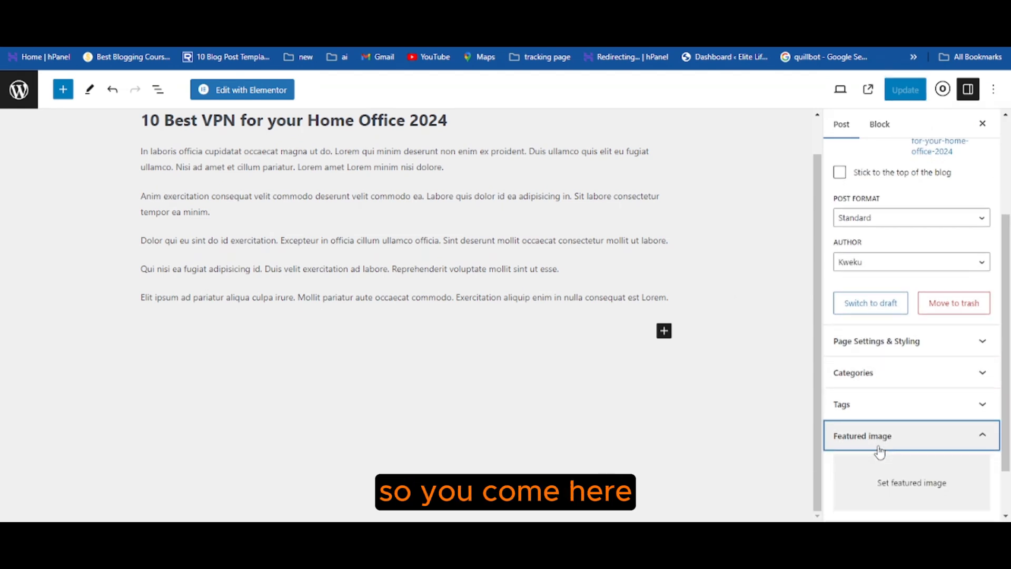
{"action": "left_click", "coordinate": [901, 486]}
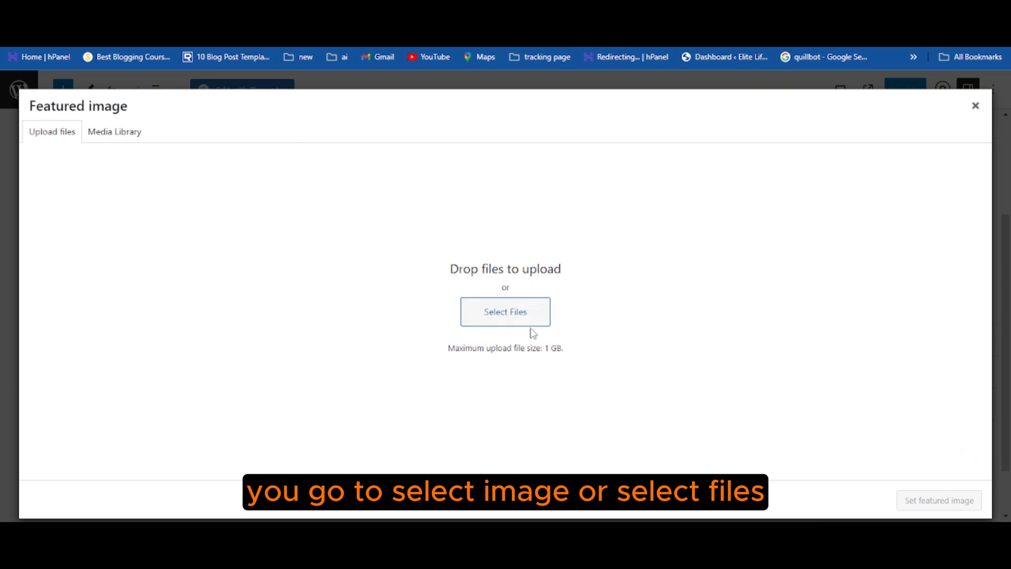
Step: Upload the VPN laptop photo from Downloads, set it as the post's featured image, and update the post
{"action": "left_click", "coordinate": [514, 318]}
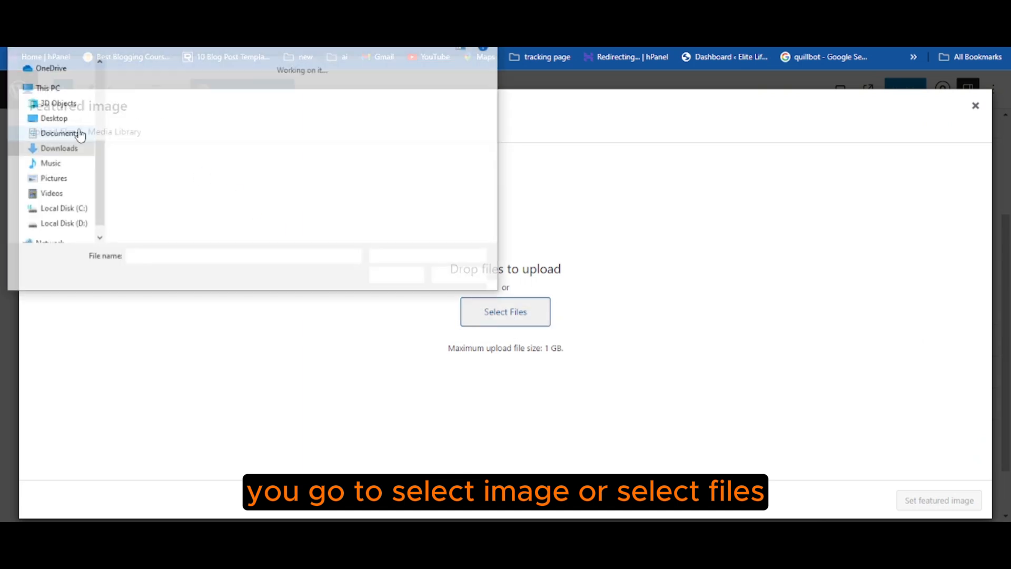
{"action": "left_click", "coordinate": [132, 100]}
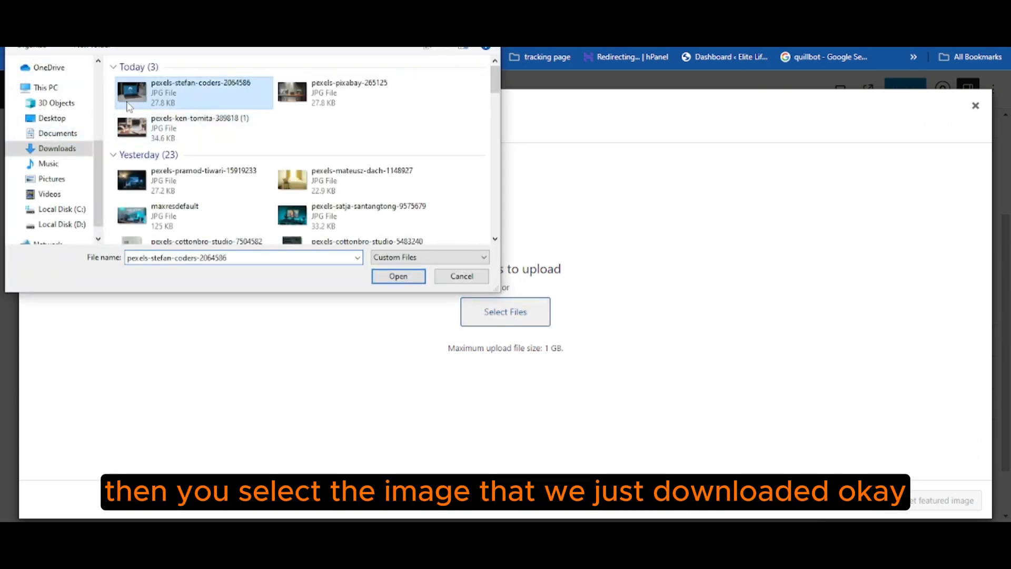
{"action": "left_click", "coordinate": [397, 280]}
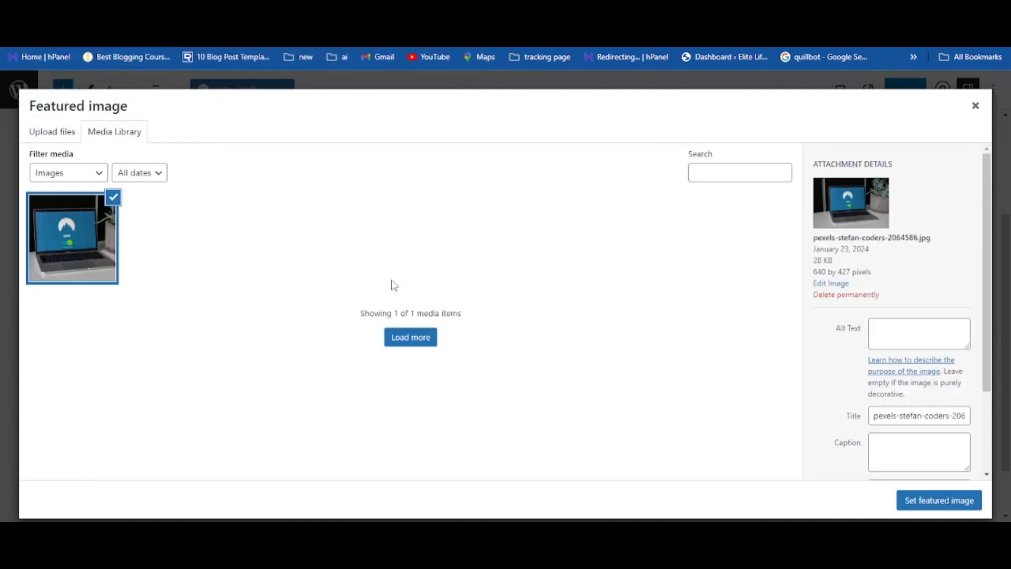
{"action": "left_click", "coordinate": [918, 506]}
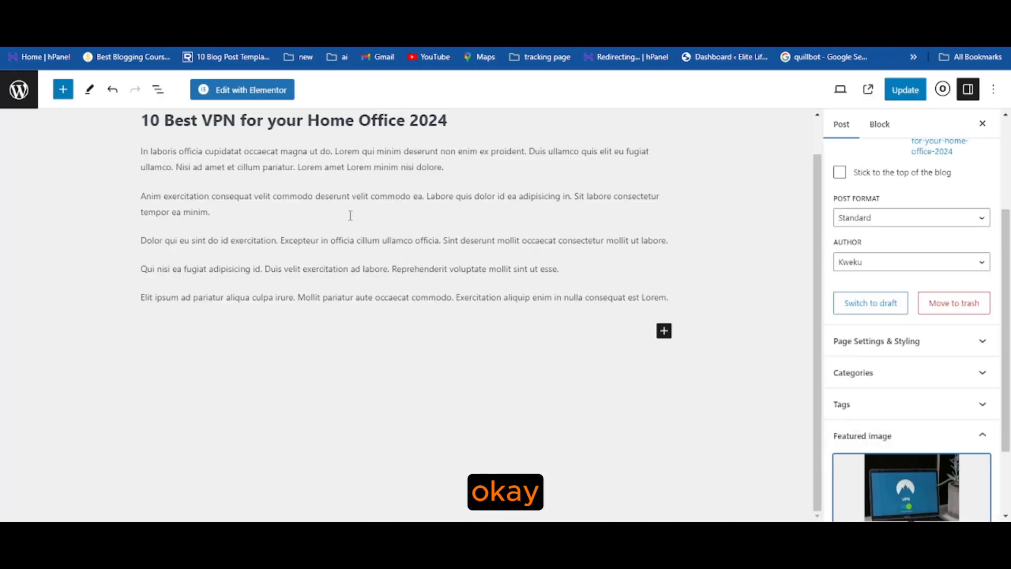
{"action": "left_click", "coordinate": [904, 90]}
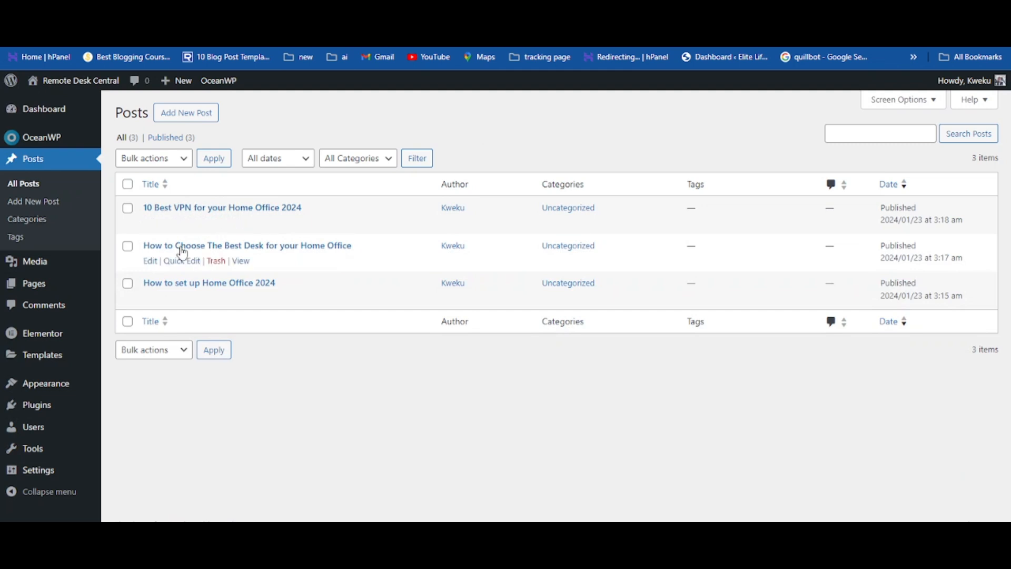
Step: Open the post How to Choose The Best Desk for your Home Office for editing and bring up its featured image selection
{"action": "left_click", "coordinate": [234, 249]}
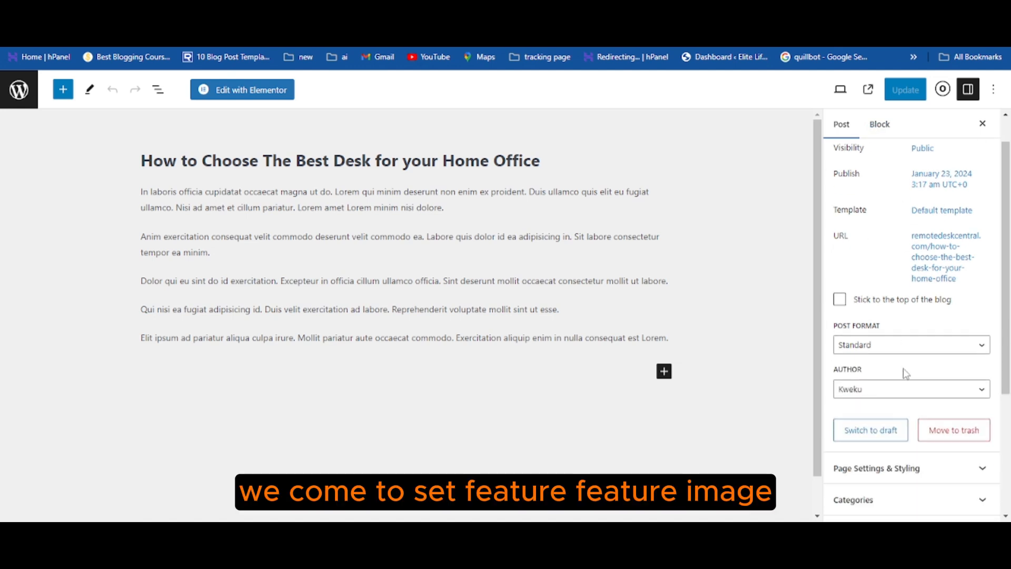
{"action": "scroll", "coordinate": [903, 371], "scroll_direction": "down", "scroll_amount": 4}
{"action": "left_click", "coordinate": [903, 432]}
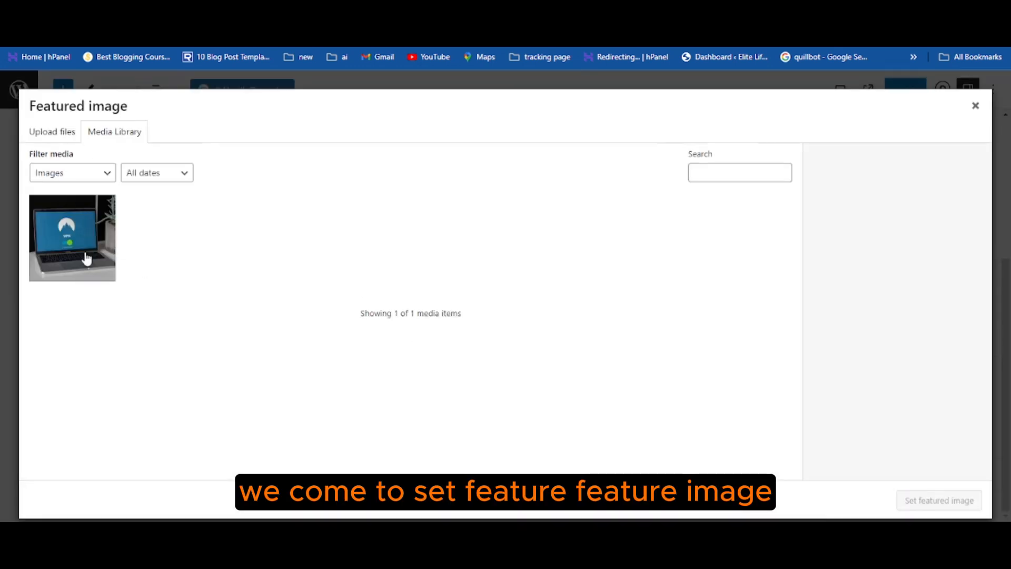
Step: Upload the two downloaded desk photos from Downloads to the media library together
{"action": "left_click", "coordinate": [34, 136]}
{"action": "left_click", "coordinate": [529, 322]}
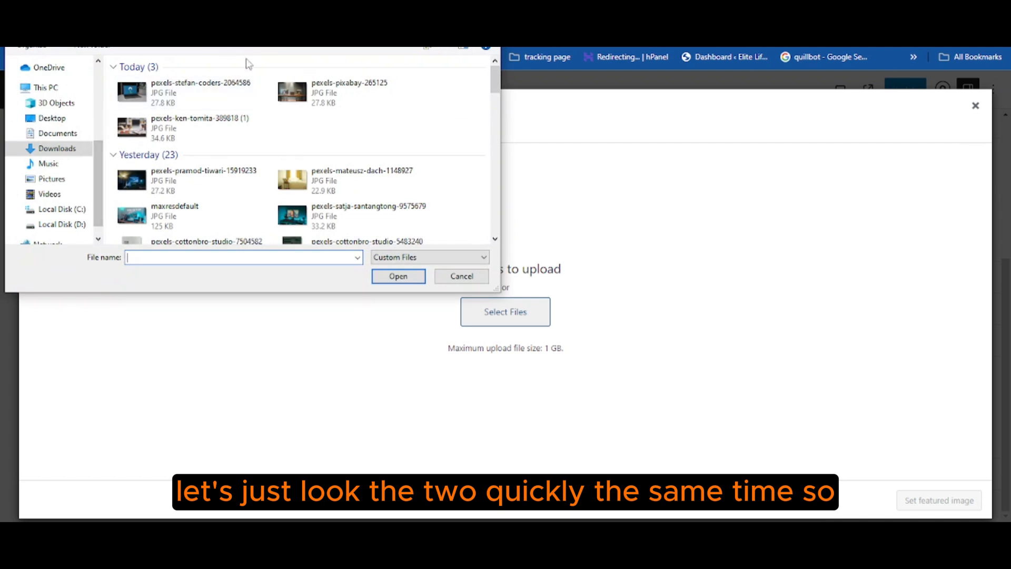
{"action": "left_click", "coordinate": [290, 91]}
{"action": "left_click", "coordinate": [120, 132], "text": "ctrl"}
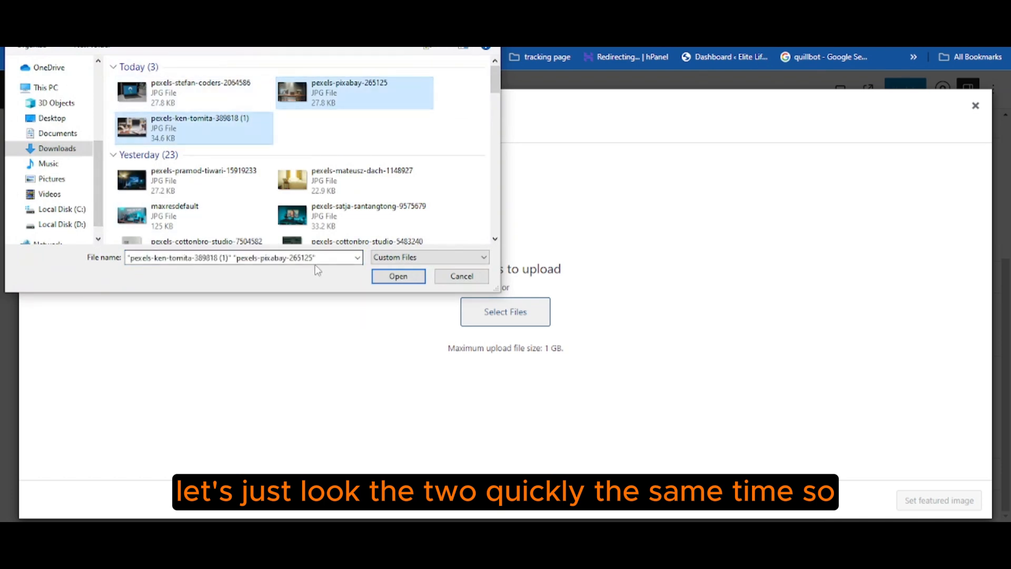
{"action": "left_click", "coordinate": [397, 276]}
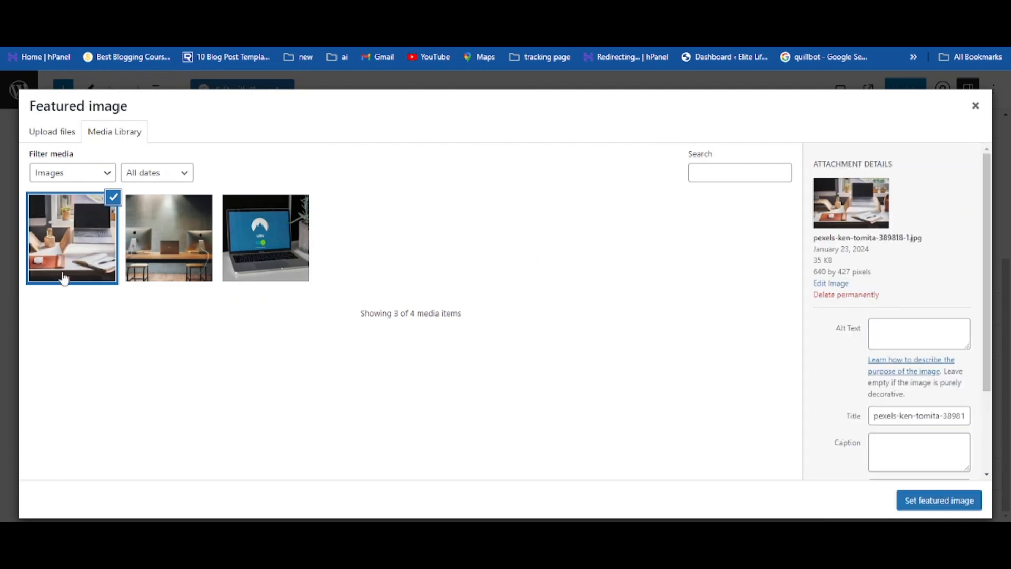
Step: Set the photo pexels-pixabay-265125.jpg as the desk post's featured image and update the post
{"action": "left_click", "coordinate": [183, 259]}
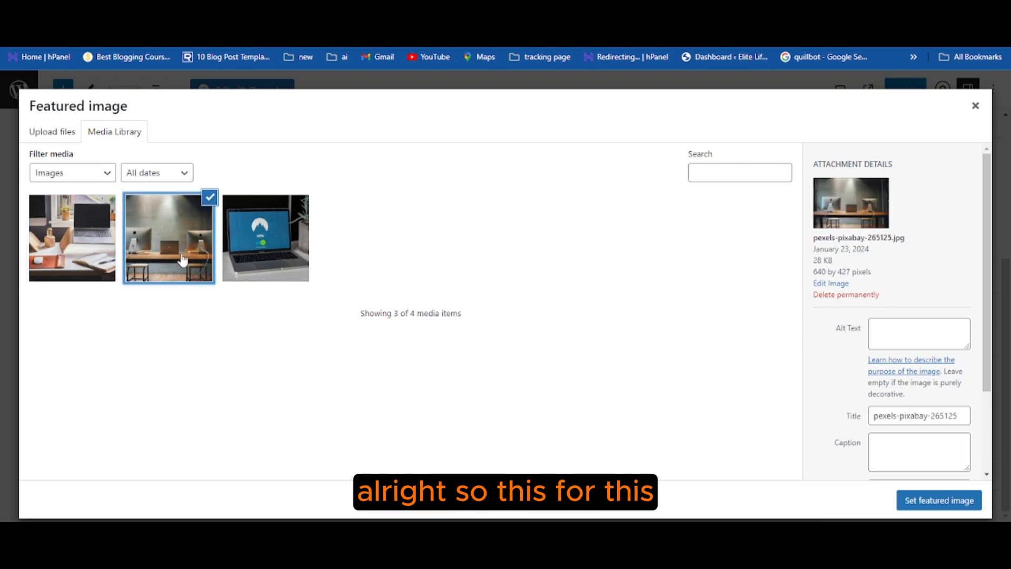
{"action": "left_click", "coordinate": [937, 506]}
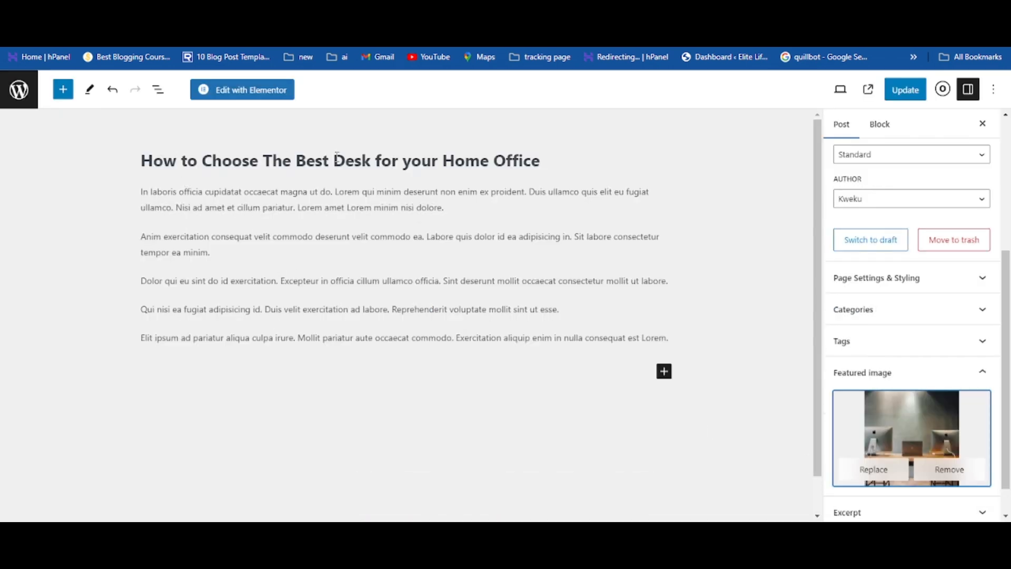
{"action": "left_click", "coordinate": [9, 98]}
{"action": "left_click", "coordinate": [611, 115]}
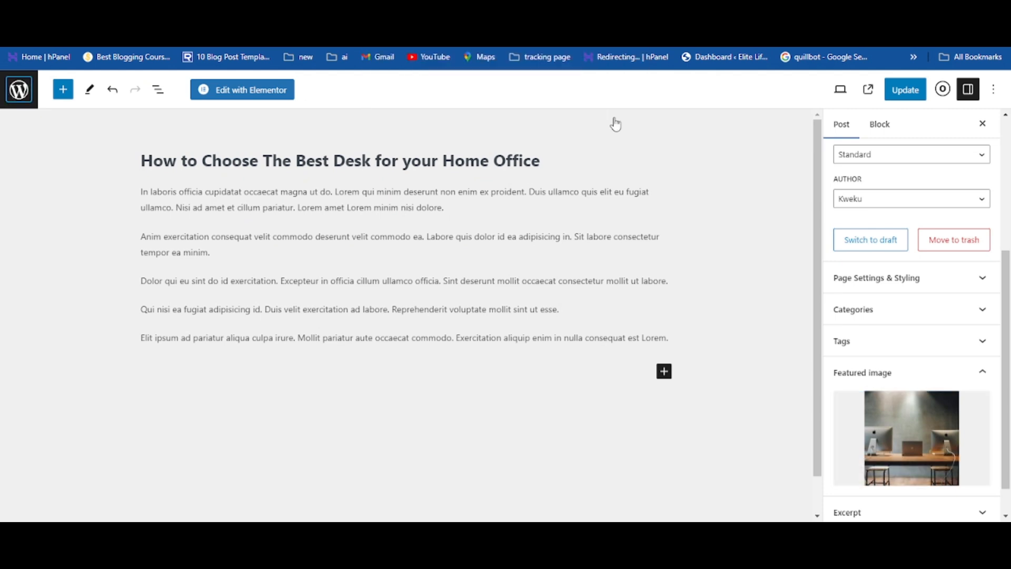
{"action": "left_click", "coordinate": [912, 94]}
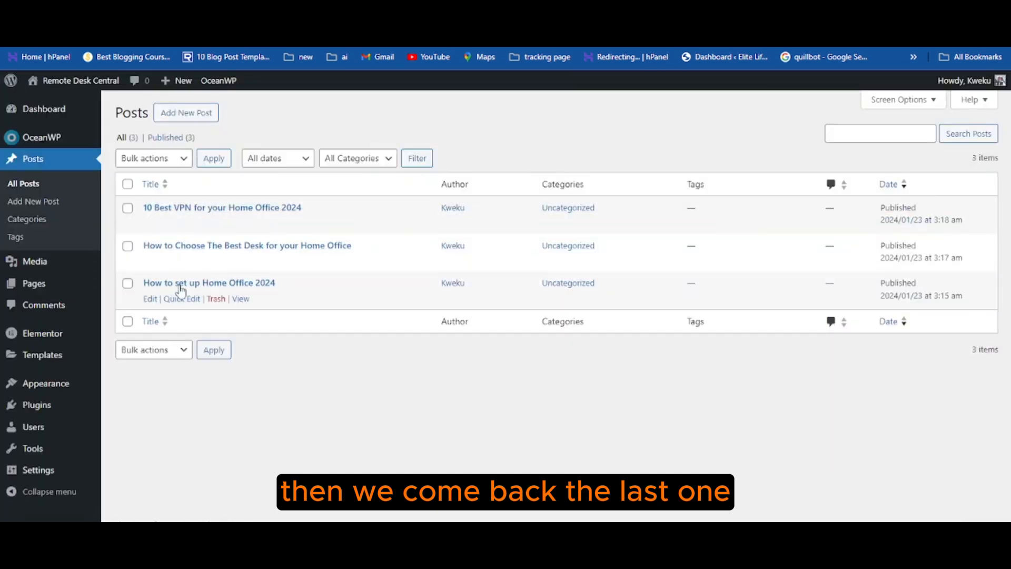
Step: Open the post How to set up Home Office 2024 for editing and bring up its featured image selection
{"action": "left_click", "coordinate": [181, 288]}
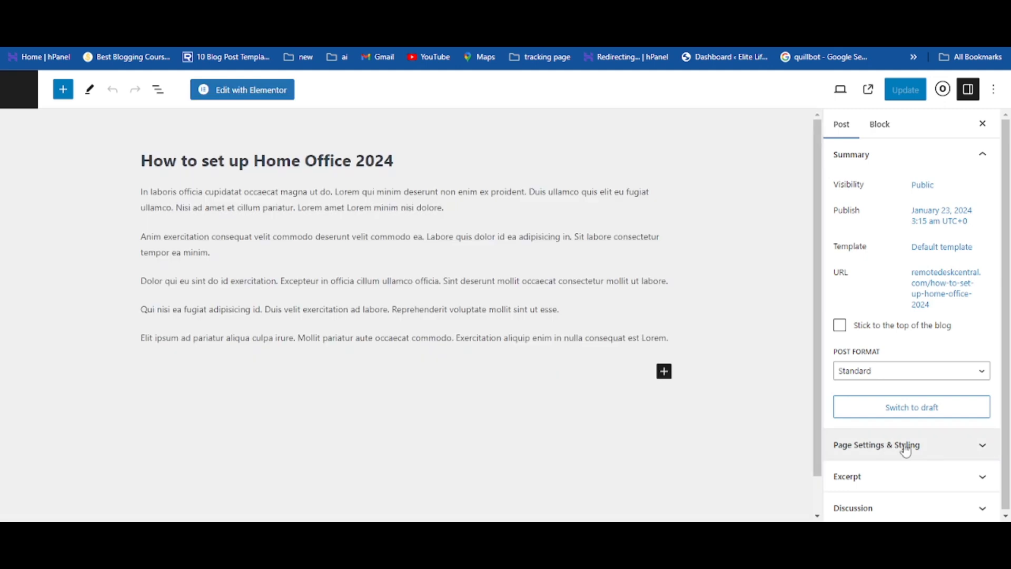
{"action": "scroll", "coordinate": [948, 448], "scroll_direction": "down", "scroll_amount": 3}
{"action": "left_click", "coordinate": [921, 438]}
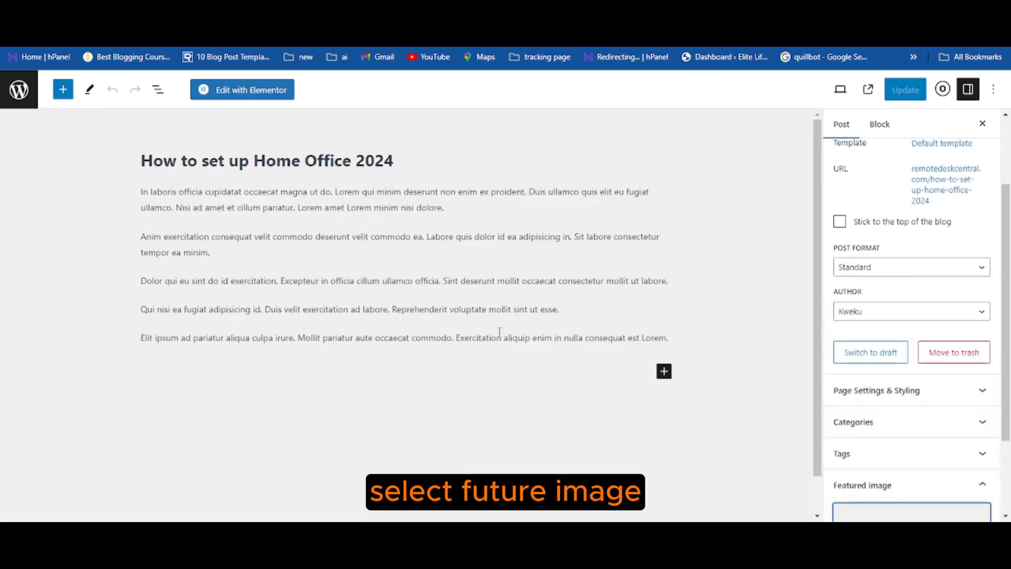
{"action": "scroll", "coordinate": [937, 460], "scroll_direction": "down", "scroll_amount": 3}
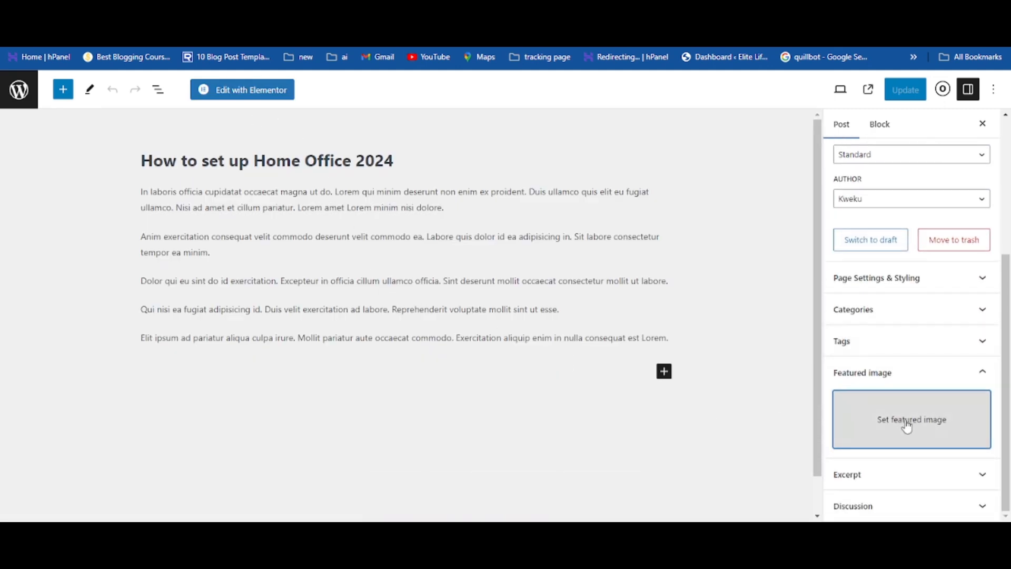
{"action": "left_click", "coordinate": [905, 425]}
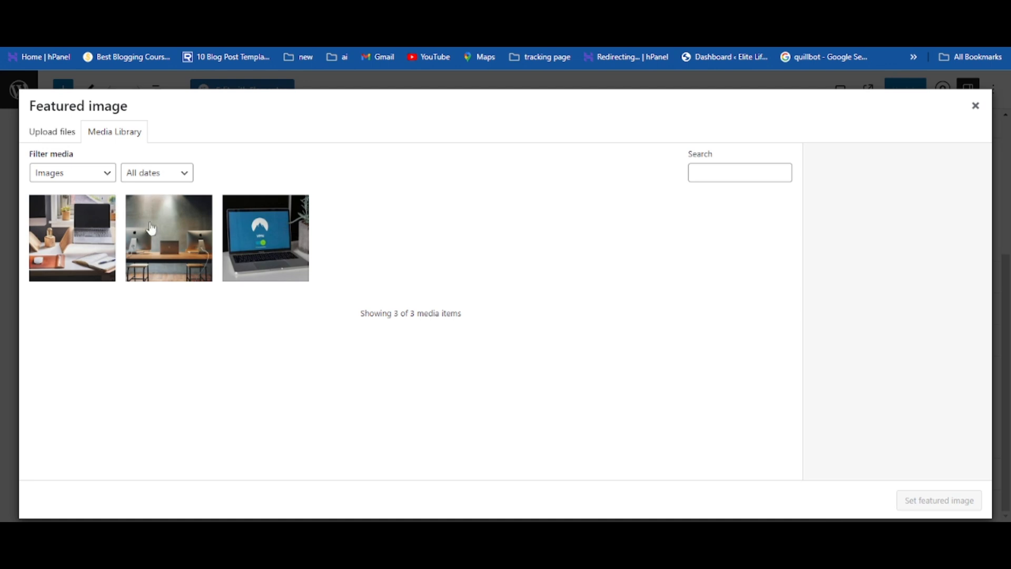
Step: Set pexels-ken-tomita-389818-1.jpg as the post's featured image, update the post, and return to the posts list
{"action": "left_click", "coordinate": [64, 250]}
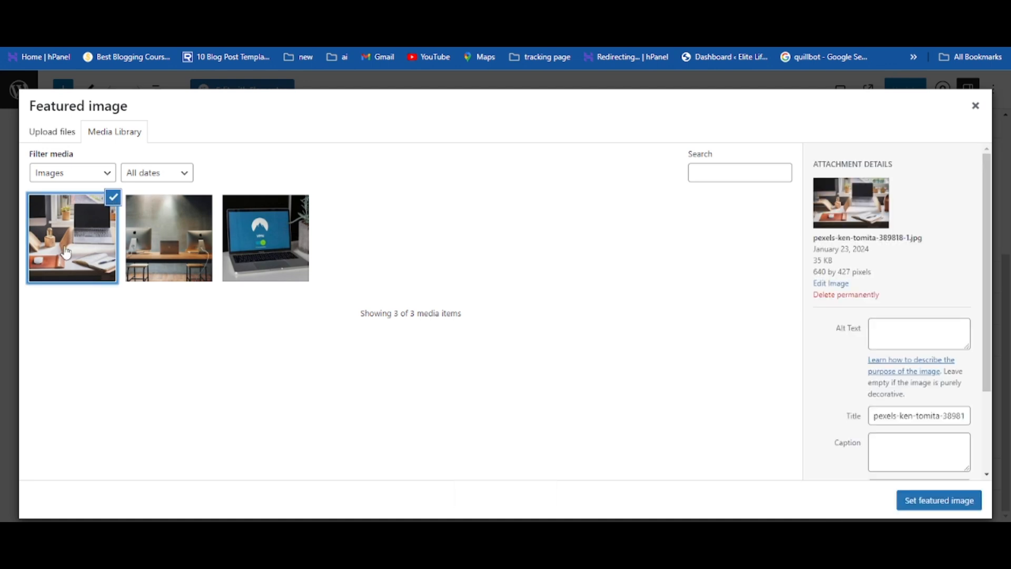
{"action": "left_click", "coordinate": [941, 503]}
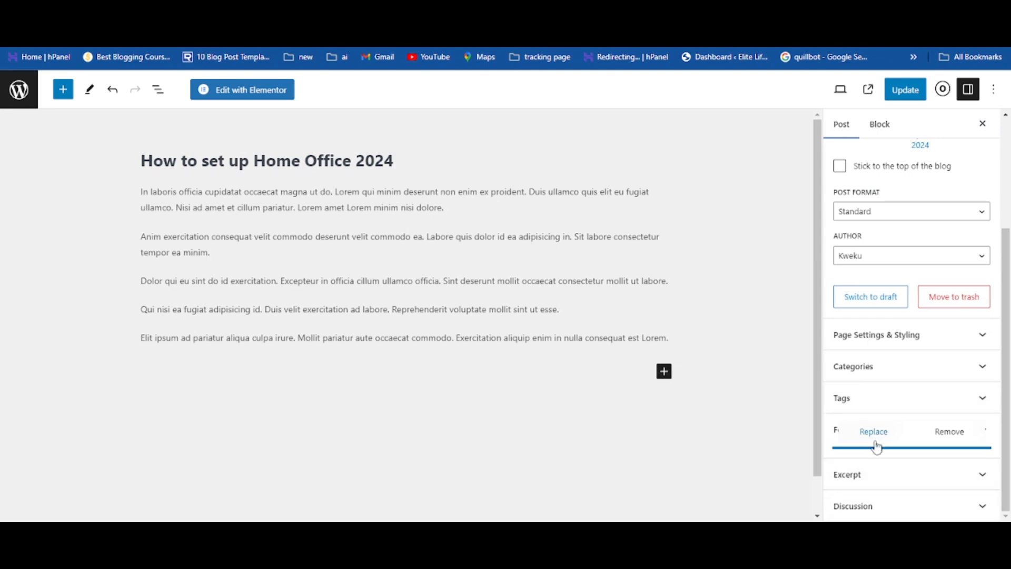
{"action": "scroll", "coordinate": [898, 448], "scroll_direction": "down", "scroll_amount": 1}
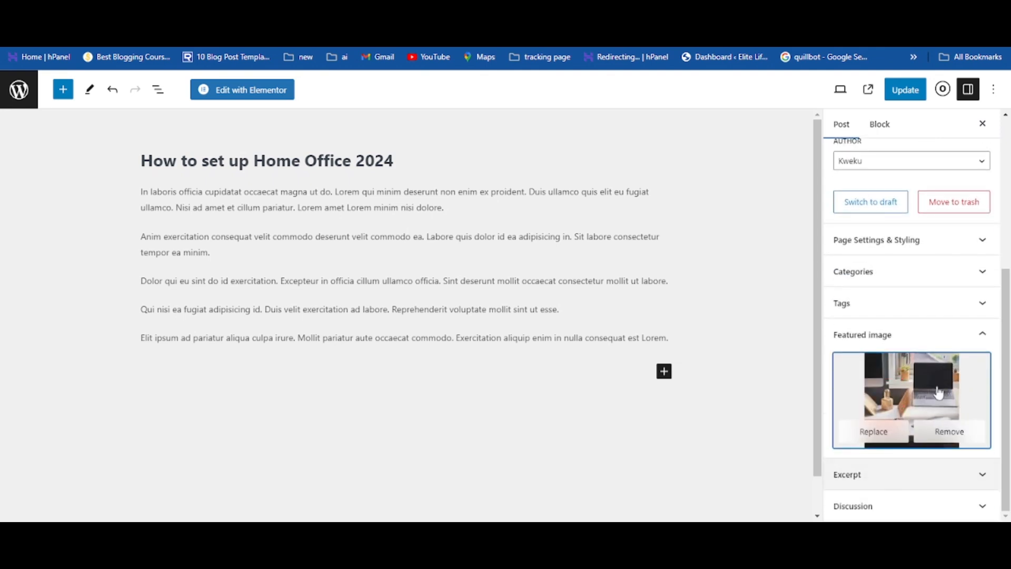
{"action": "scroll", "coordinate": [935, 337], "scroll_direction": "up", "scroll_amount": 2}
{"action": "scroll", "coordinate": [932, 326], "scroll_direction": "up", "scroll_amount": 3}
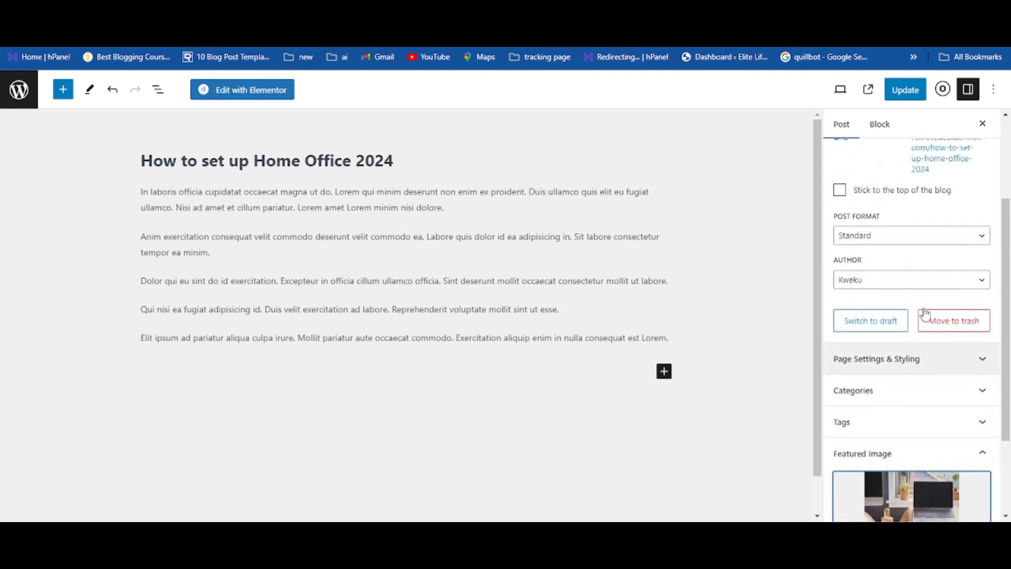
{"action": "left_click", "coordinate": [906, 90]}
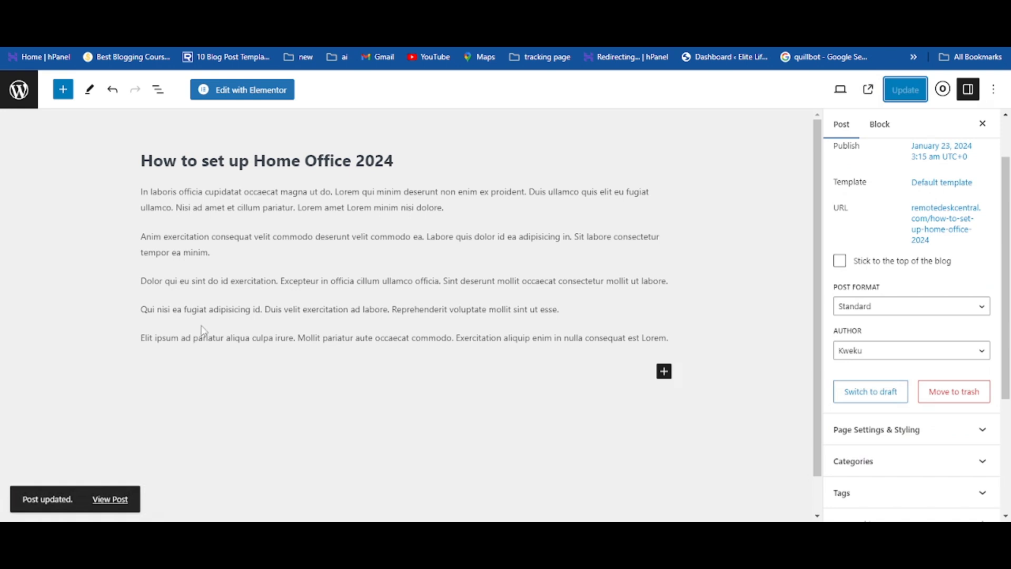
{"action": "left_click", "coordinate": [18, 90]}
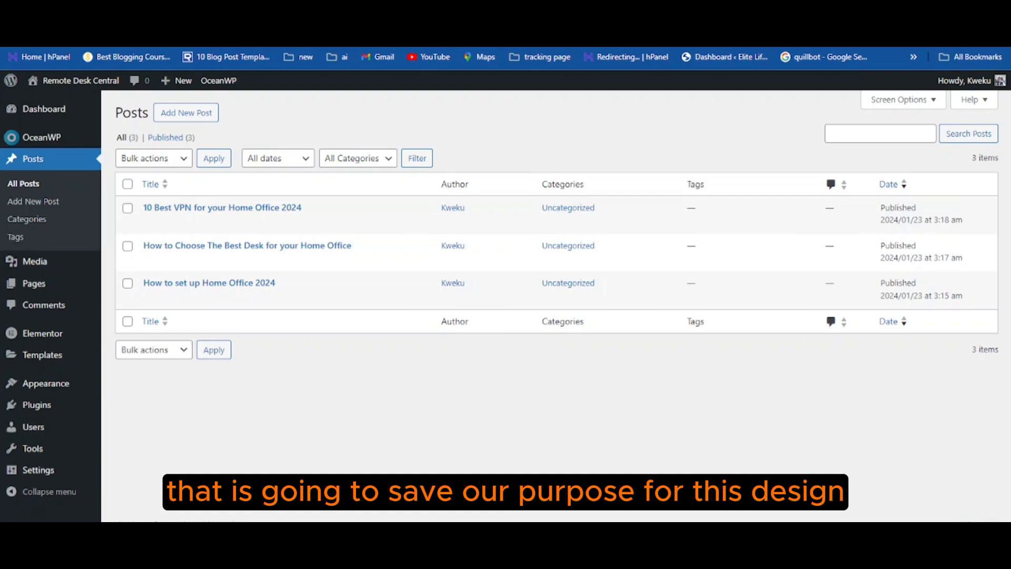
Step: Switch to the reference Remote Desk Central site and examine its Recent Post and Security Tips sections and the navigation menu with its submenus
{"action": "left_click", "coordinate": [433, 553]}
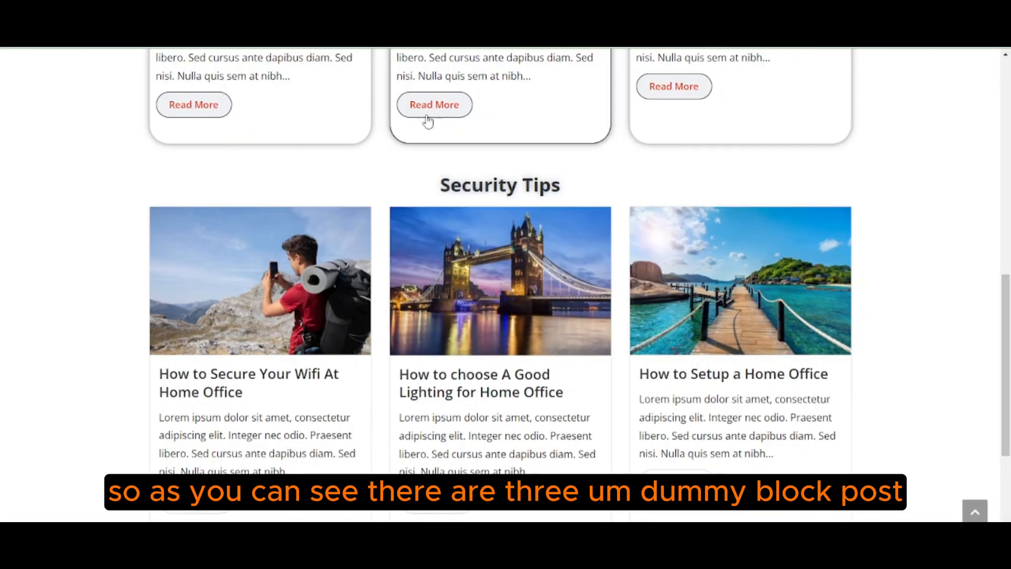
{"action": "scroll", "coordinate": [287, 174], "scroll_direction": "up", "scroll_amount": 4}
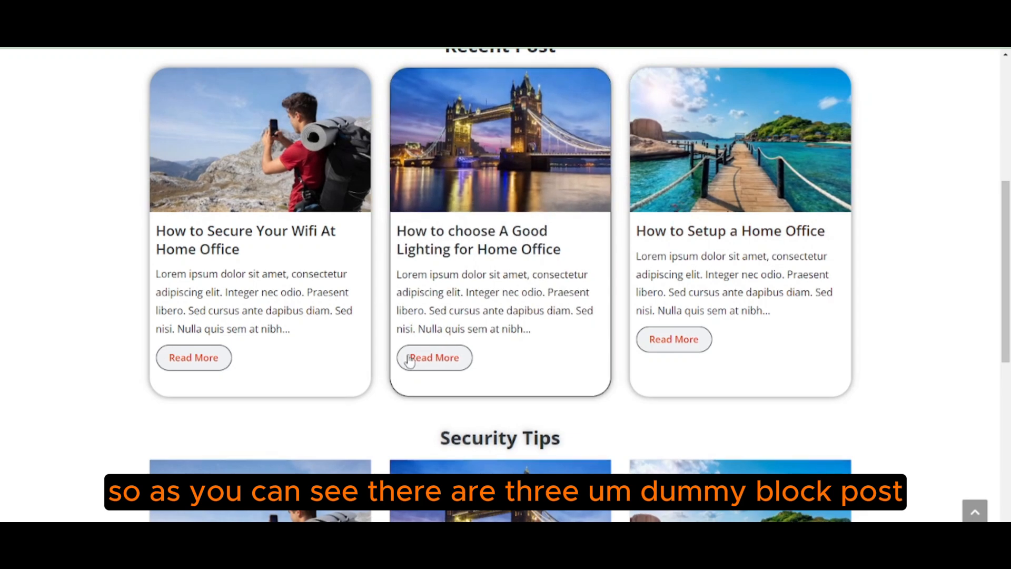
{"action": "scroll", "coordinate": [420, 264], "scroll_direction": "down", "scroll_amount": 3}
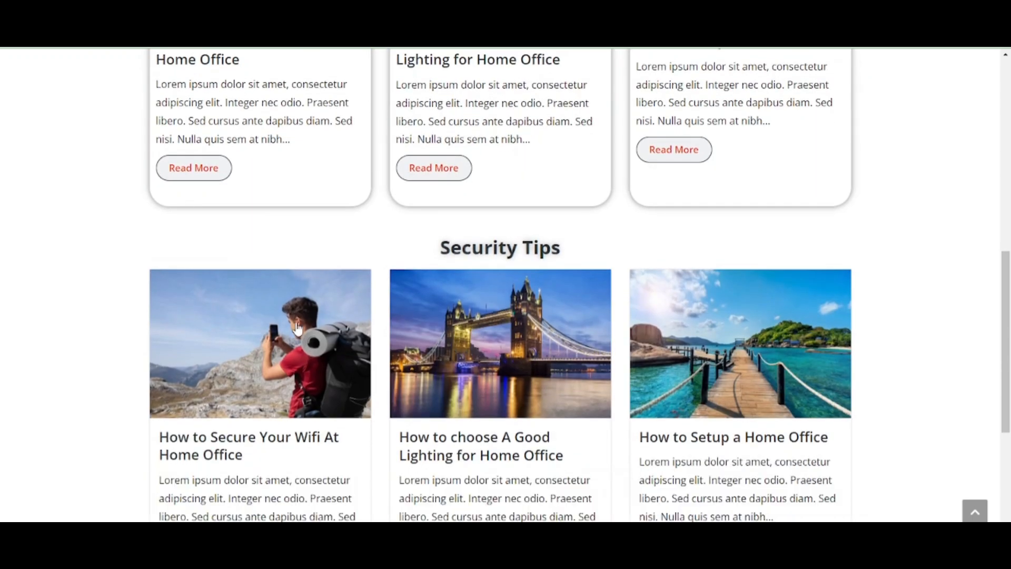
{"action": "scroll", "coordinate": [298, 328], "scroll_direction": "up", "scroll_amount": 7}
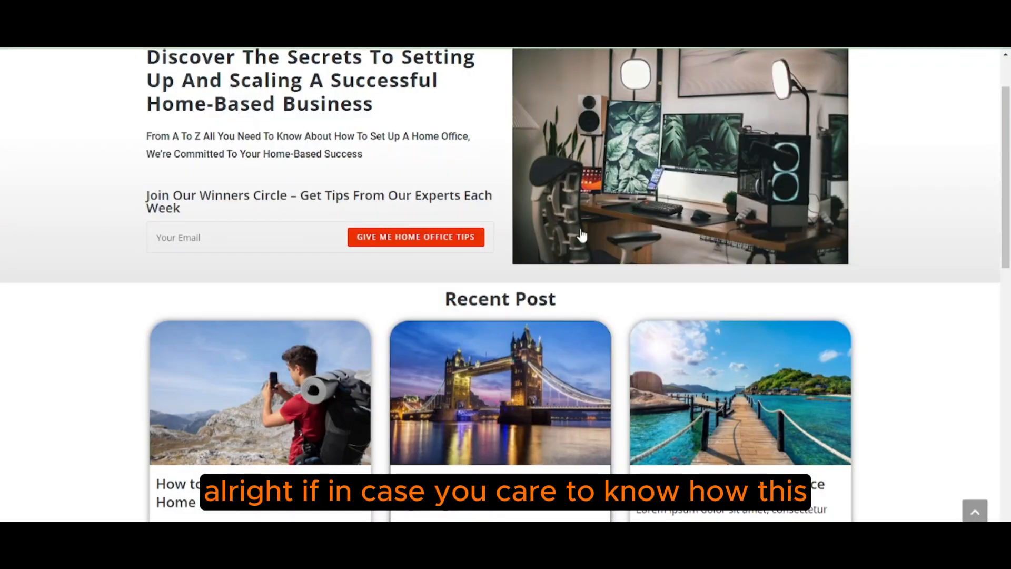
{"action": "scroll", "coordinate": [549, 117], "scroll_direction": "up", "scroll_amount": 3}
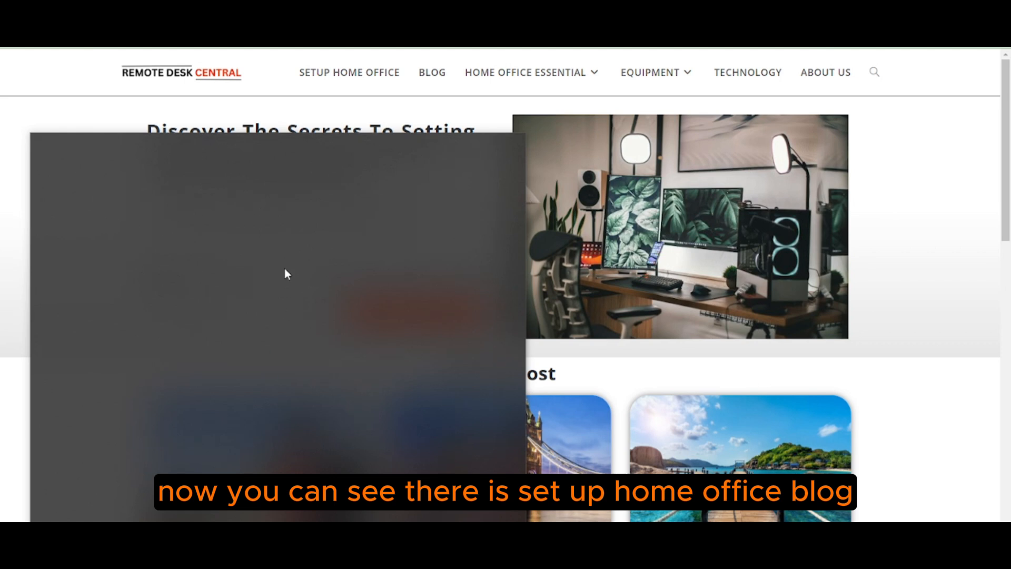
{"action": "left_click", "coordinate": [349, 110]}
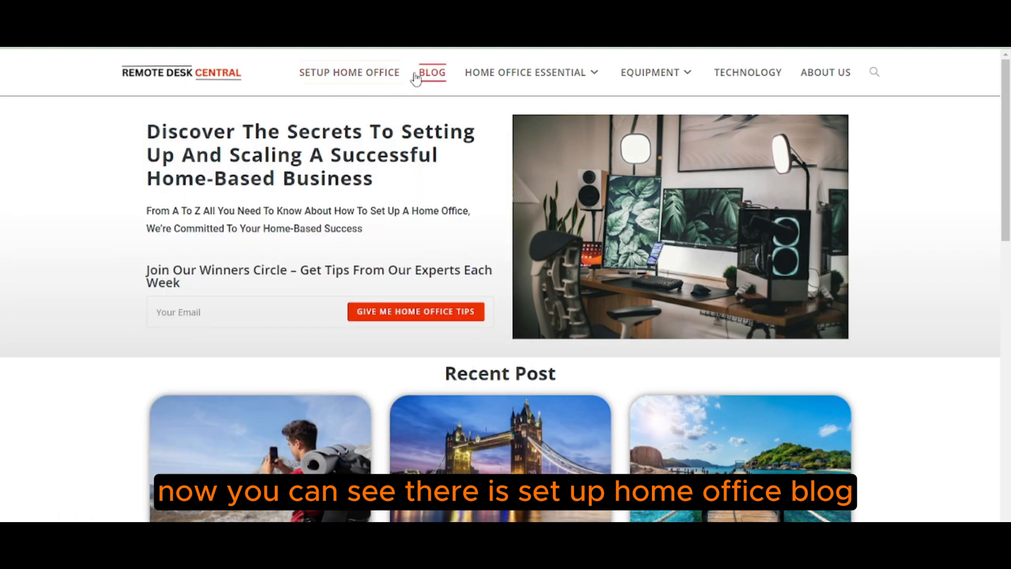
{"action": "mouse_move", "coordinate": [481, 81]}
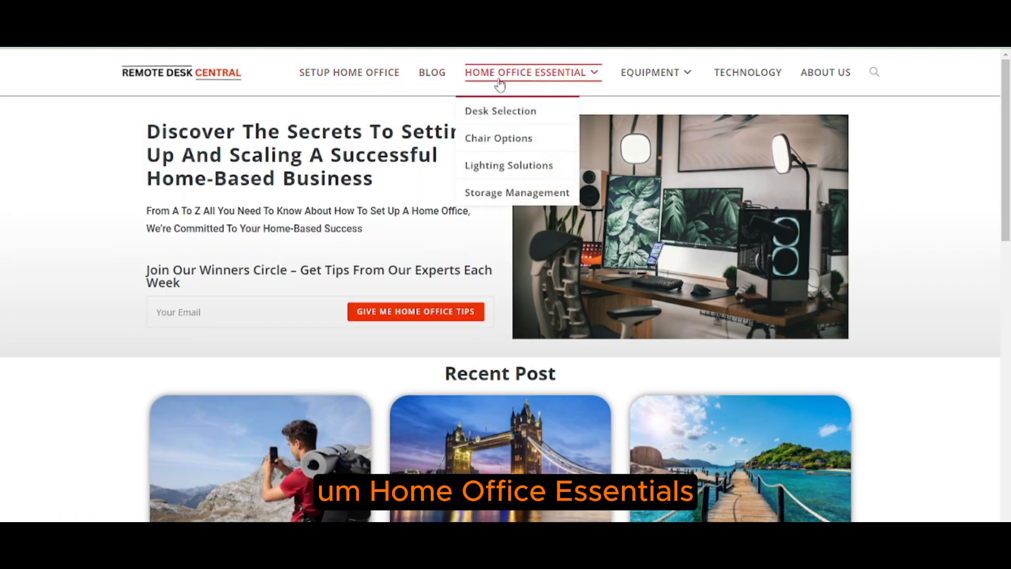
{"action": "mouse_move", "coordinate": [634, 80]}
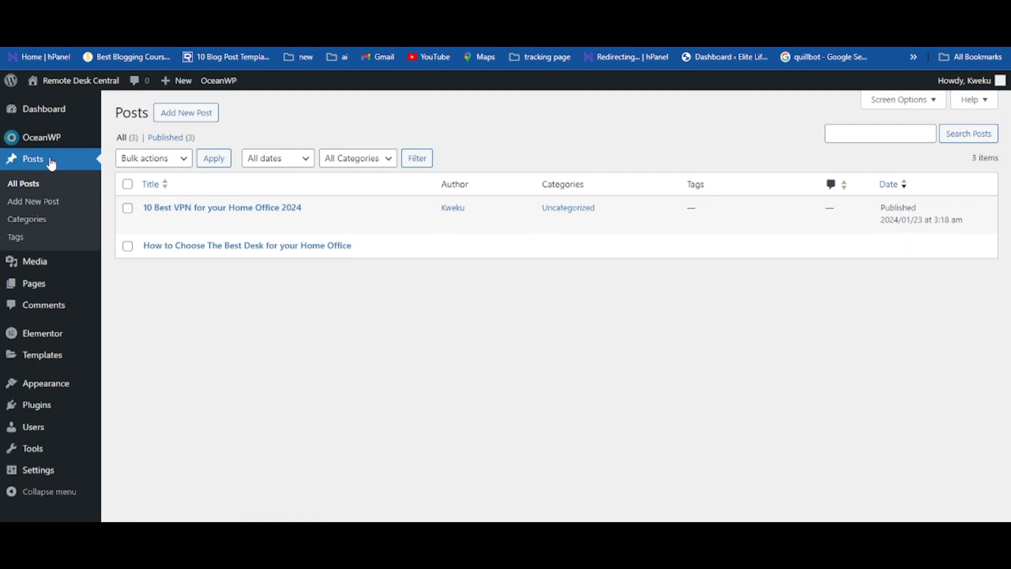
Step: Open the WordPress post categories and add a category named Setup Home Office without a parent
{"action": "left_click", "coordinate": [34, 224]}
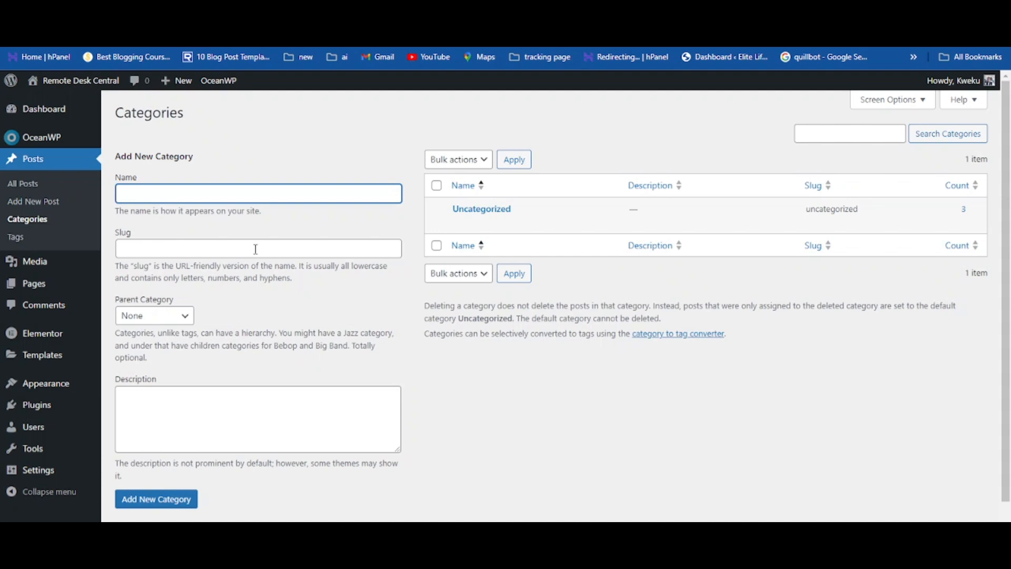
{"action": "type", "text": "Setup Home Office"}
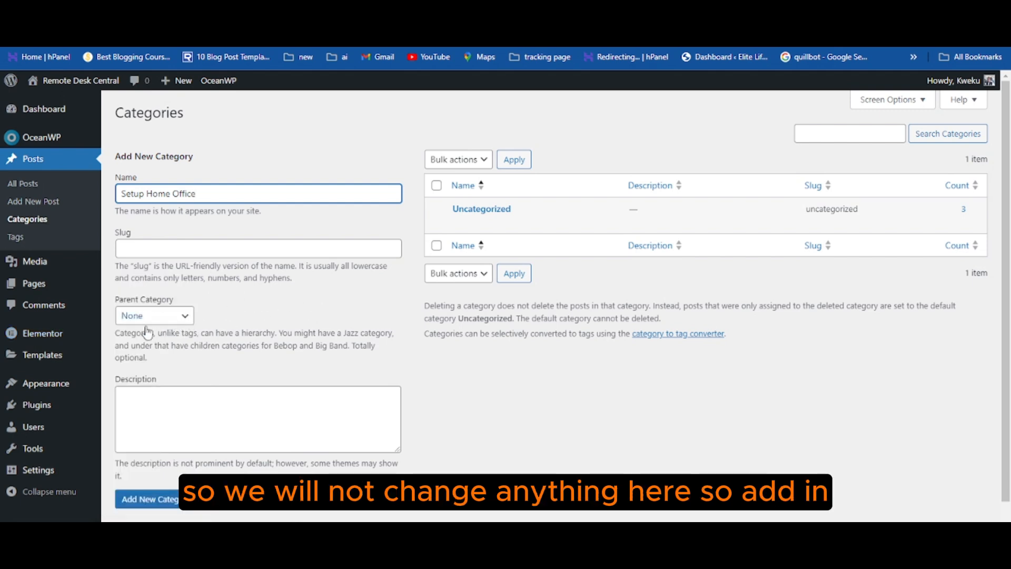
{"action": "left_click", "coordinate": [161, 503]}
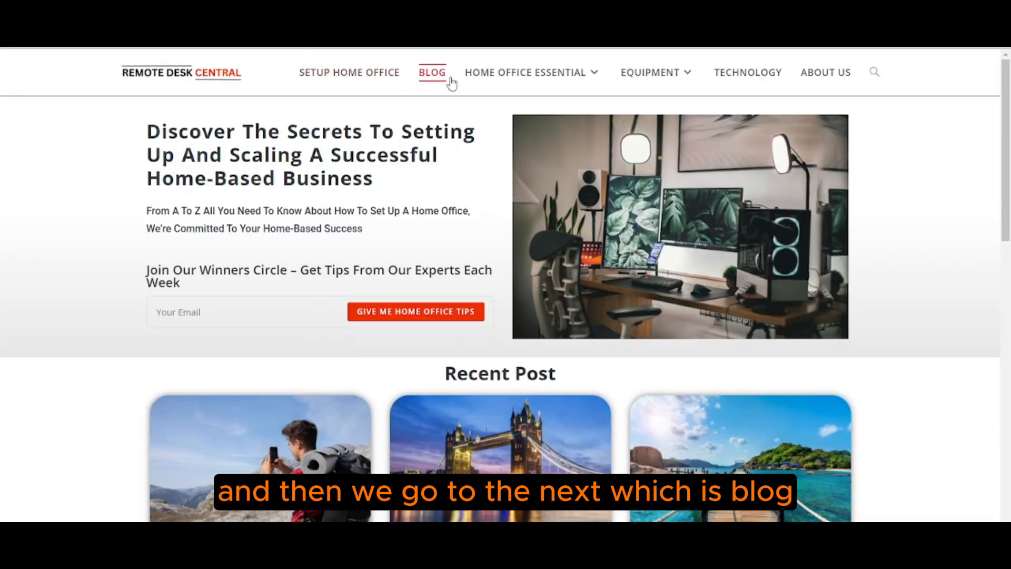
Step: Check the reference site's Home Office Essential menu entry and add a top-level post category named Home Office Essentials
{"action": "mouse_move", "coordinate": [498, 66]}
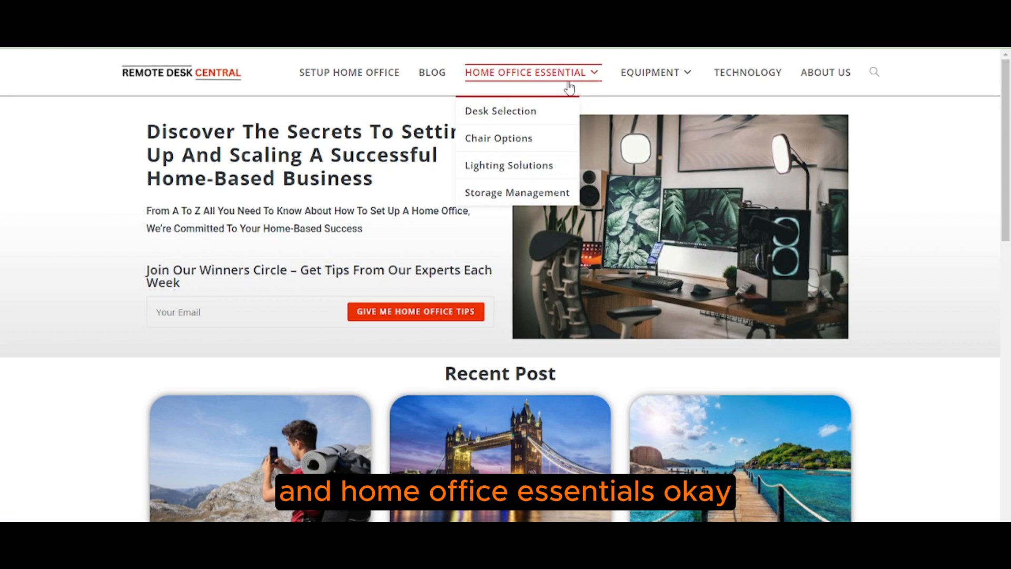
{"action": "mouse_move", "coordinate": [549, 79]}
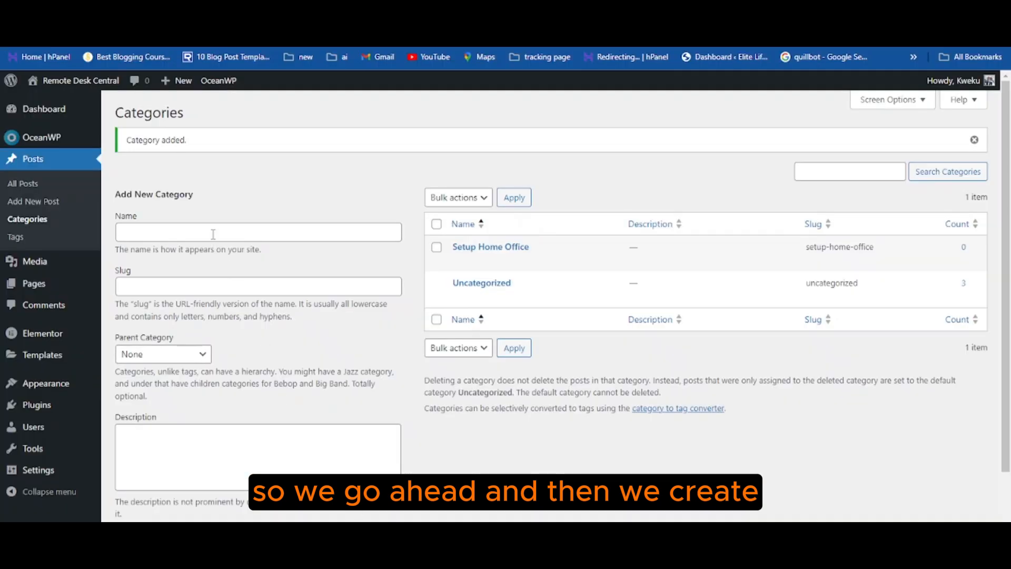
{"action": "left_click", "coordinate": [214, 231]}
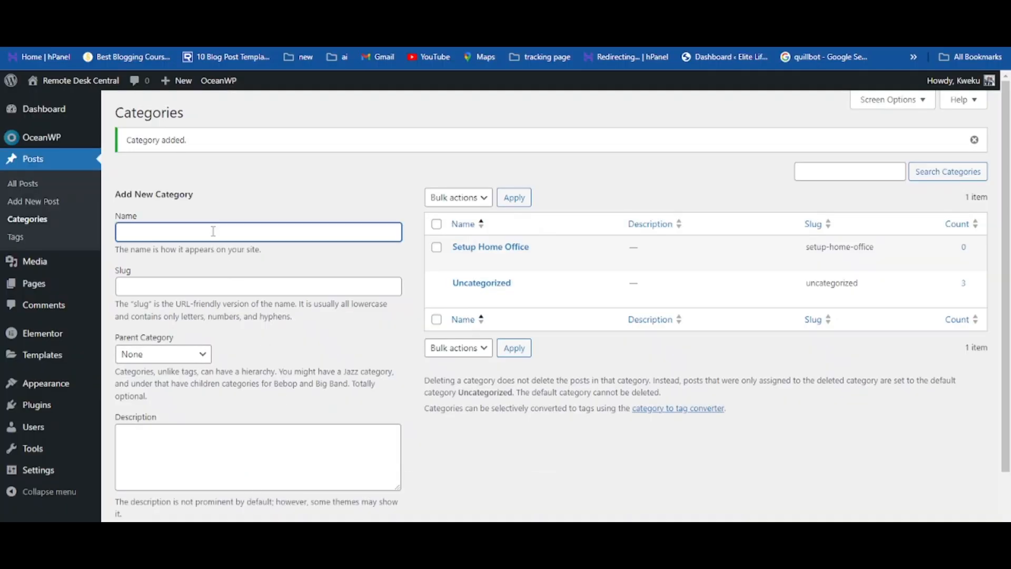
{"action": "type", "text": "Home Office Essentials"}
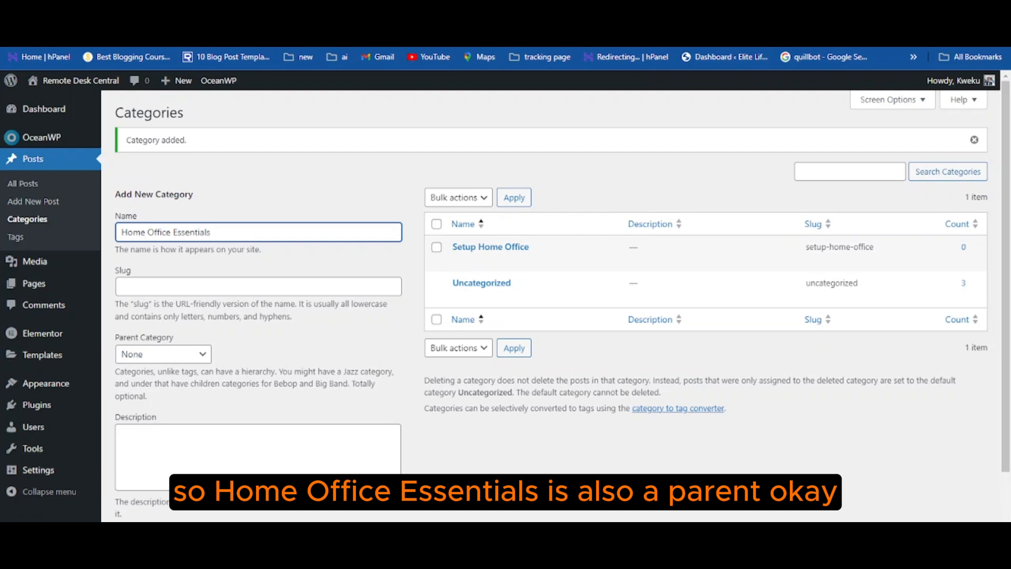
{"action": "left_click", "coordinate": [168, 514]}
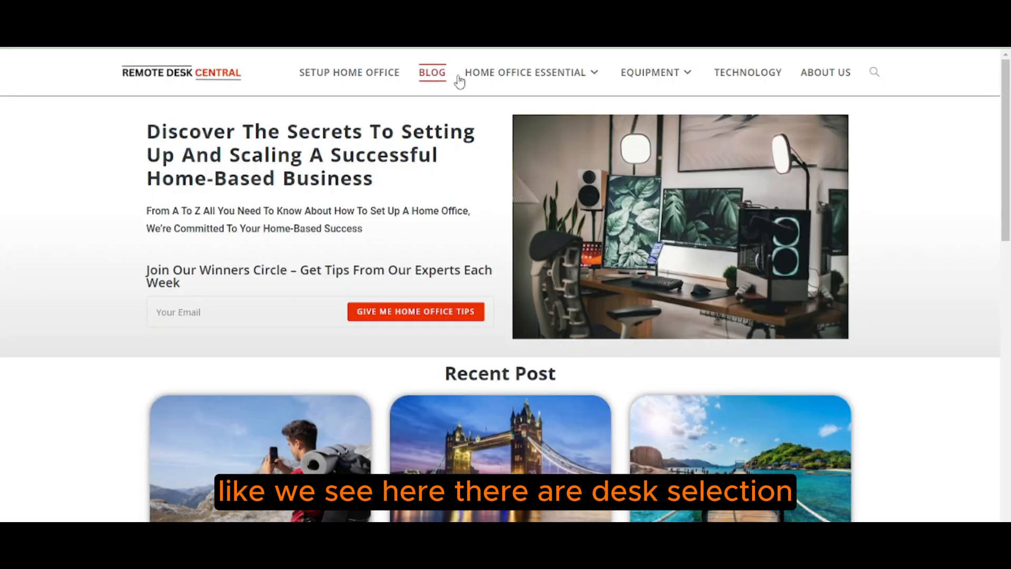
Step: Check the Home Office Essential submenu on the reference site and add the category Desk Selection with Home Office Essentials as its parent
{"action": "mouse_move", "coordinate": [481, 74]}
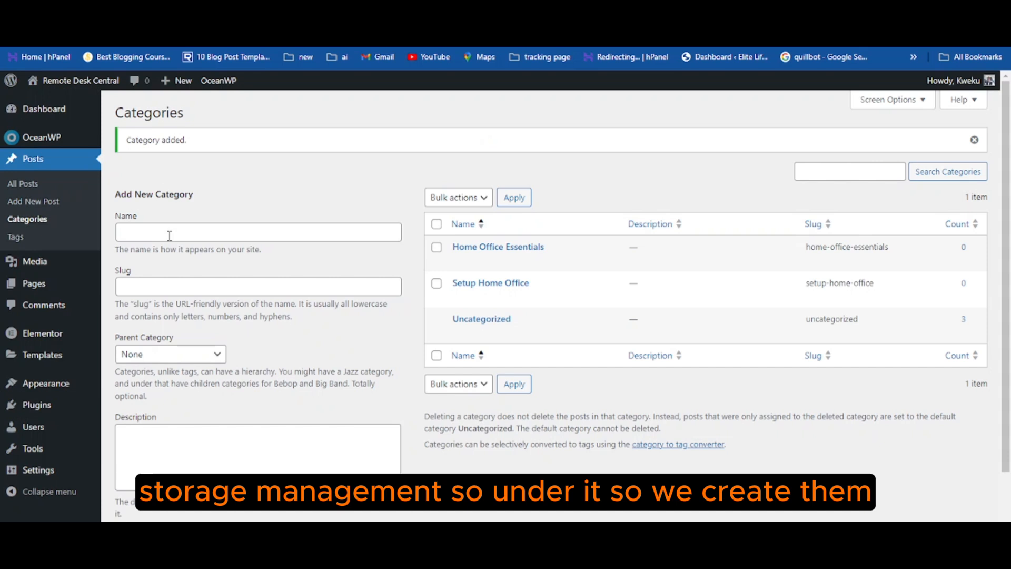
{"action": "left_click", "coordinate": [169, 235]}
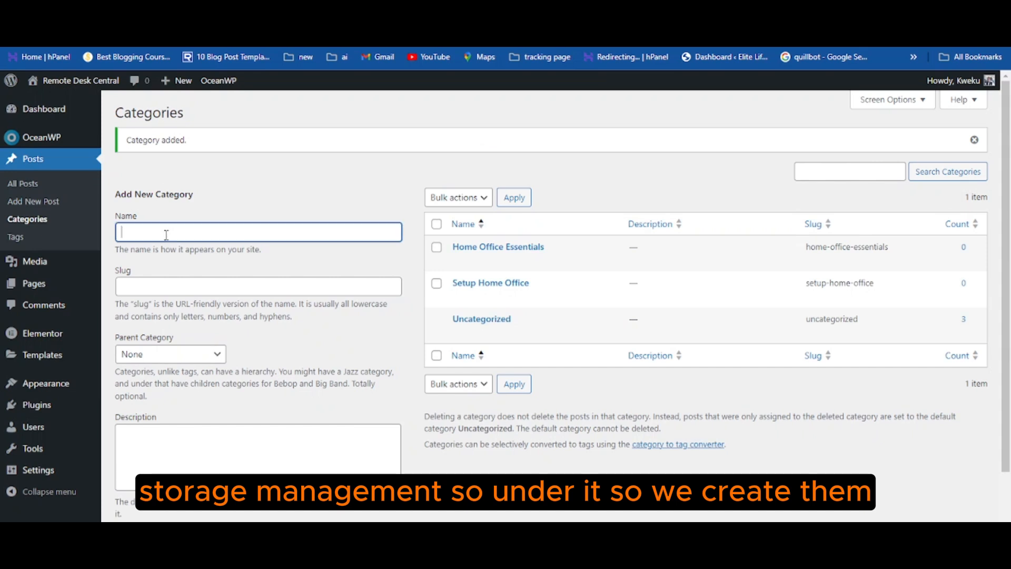
{"action": "type", "text": "Desk Selection"}
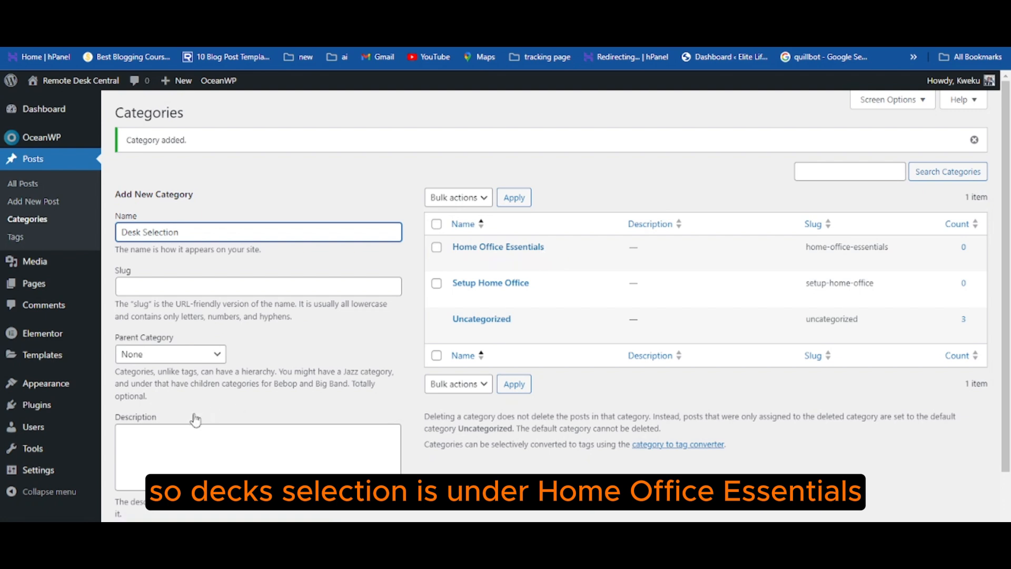
{"action": "left_click", "coordinate": [148, 351]}
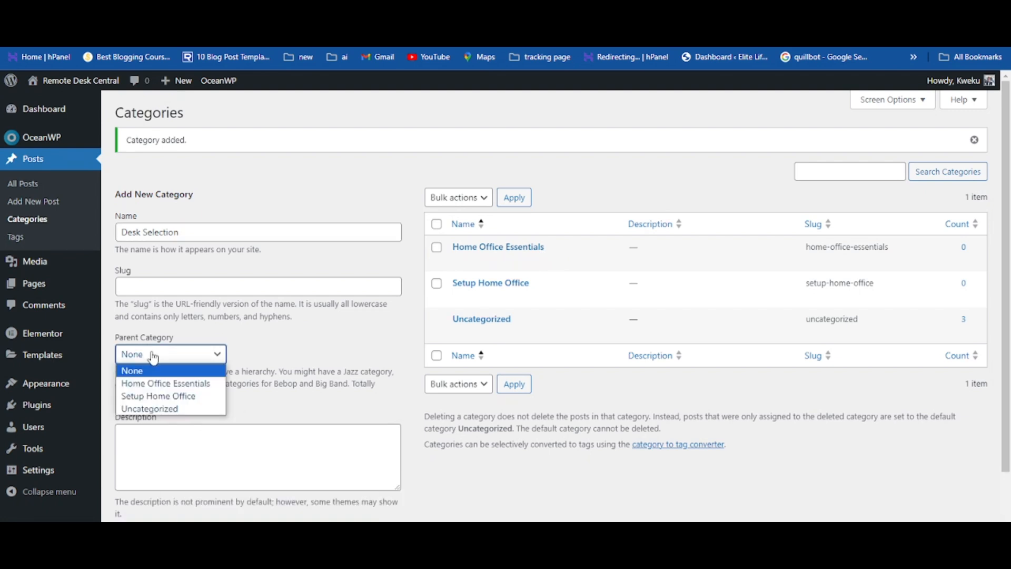
{"action": "left_click", "coordinate": [152, 385]}
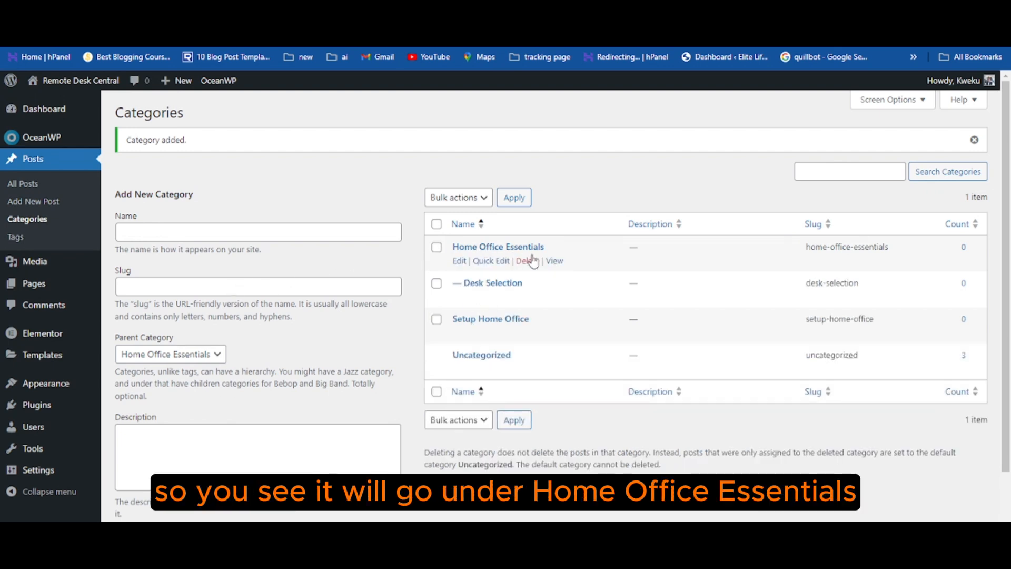
Step: Add the post category Chair Options with Home Office Essentials as its parent
{"action": "left_click", "coordinate": [192, 232]}
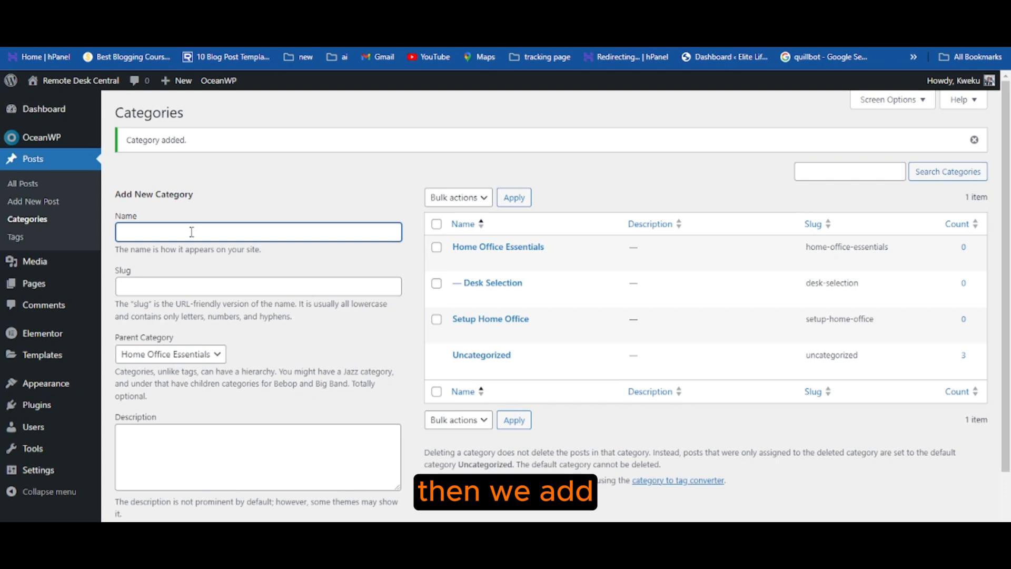
{"action": "type", "text": "Chair Options"}
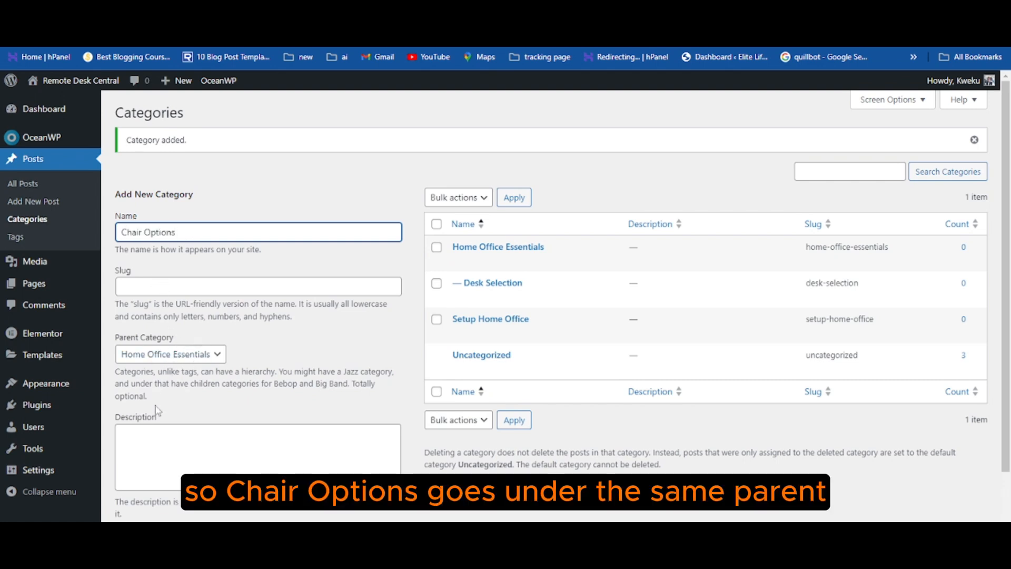
{"action": "scroll", "coordinate": [158, 474], "scroll_direction": "down", "scroll_amount": 2}
{"action": "left_click", "coordinate": [157, 473]}
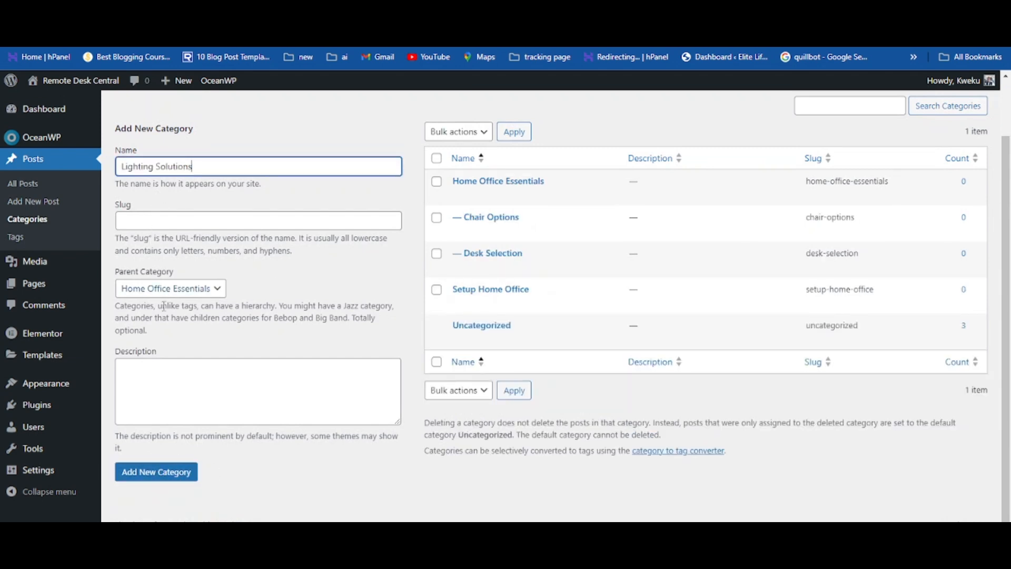
Step: Add the categories Lighting Solutions and Storage Management with Home Office Essentials as their parent
{"action": "left_click", "coordinate": [140, 474]}
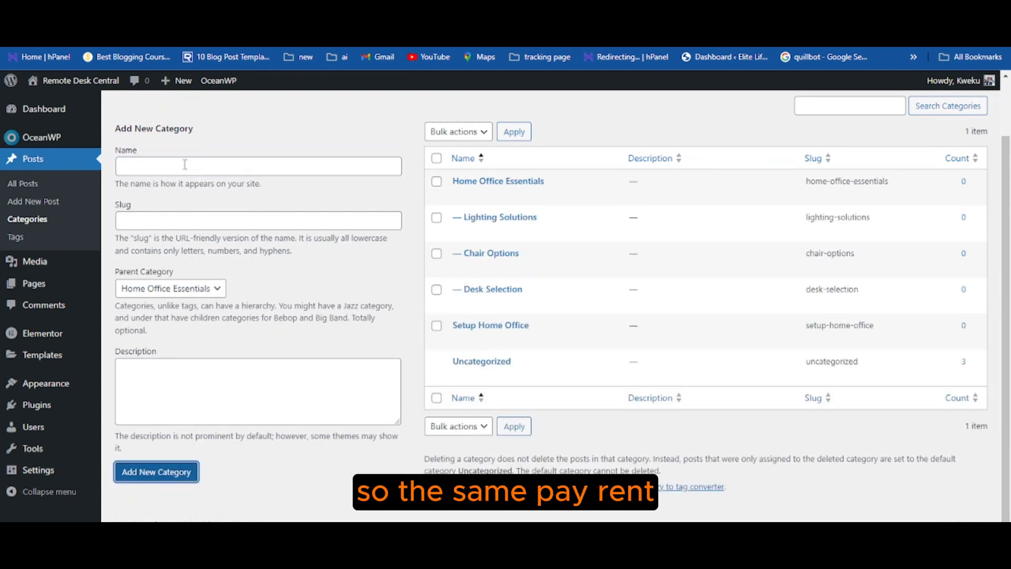
{"action": "type", "text": "Storage Management"}
{"action": "left_click", "coordinate": [156, 476]}
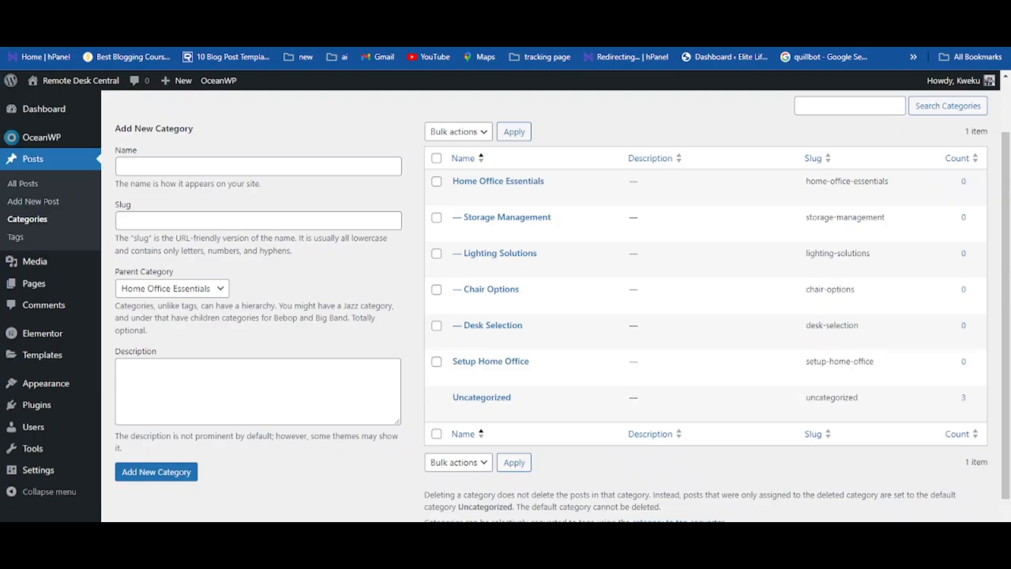
Step: Add a post category named Equipment with its parent category set to None
{"action": "left_click", "coordinate": [172, 165]}
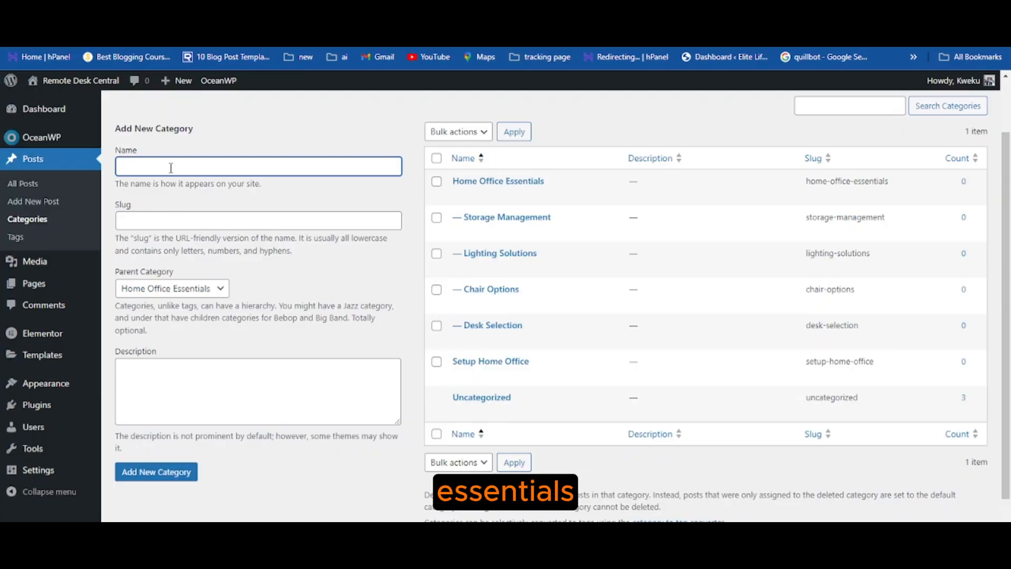
{"action": "type", "text": "Equipment"}
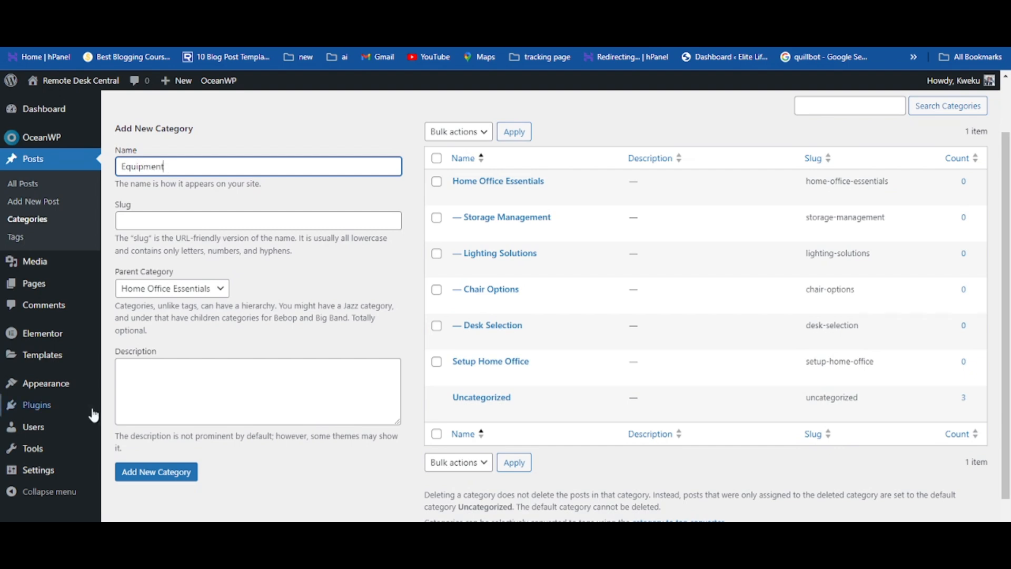
{"action": "left_click", "coordinate": [147, 295]}
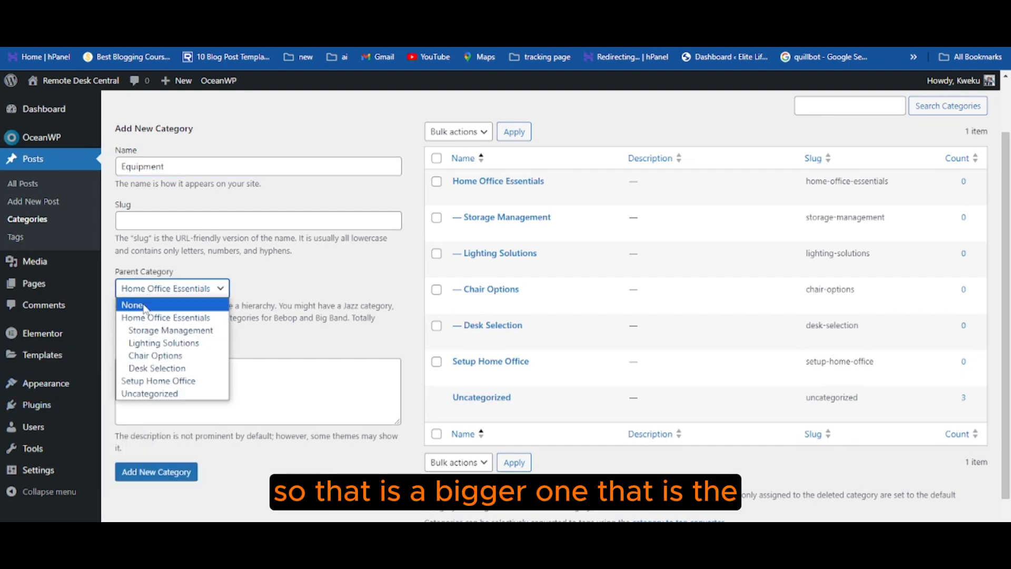
{"action": "left_click", "coordinate": [143, 305]}
{"action": "left_click", "coordinate": [143, 474]}
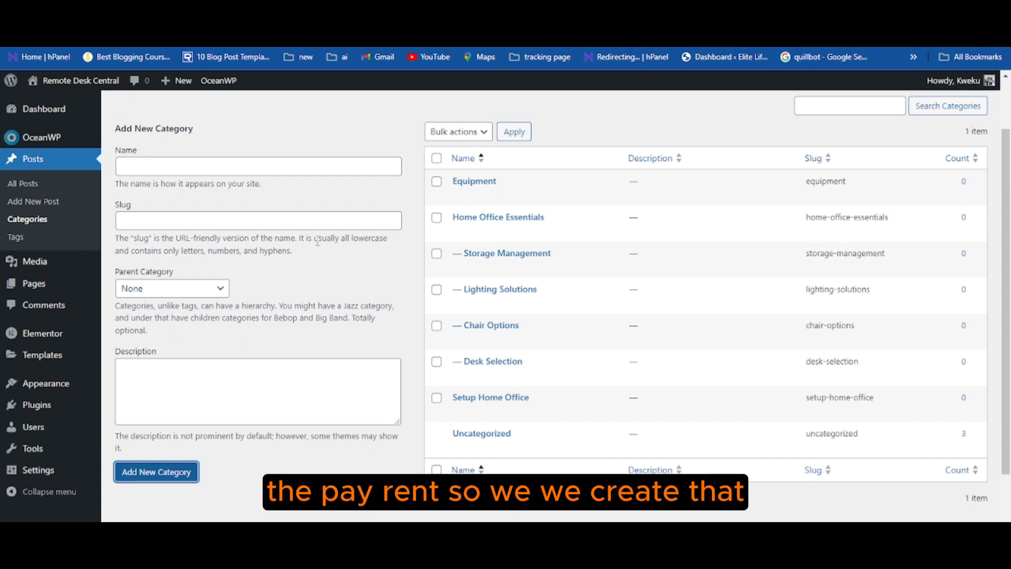
Step: Check the Equipment submenu on the reference site and add the category Laptops with Equipment as its parent
{"action": "left_click", "coordinate": [161, 163]}
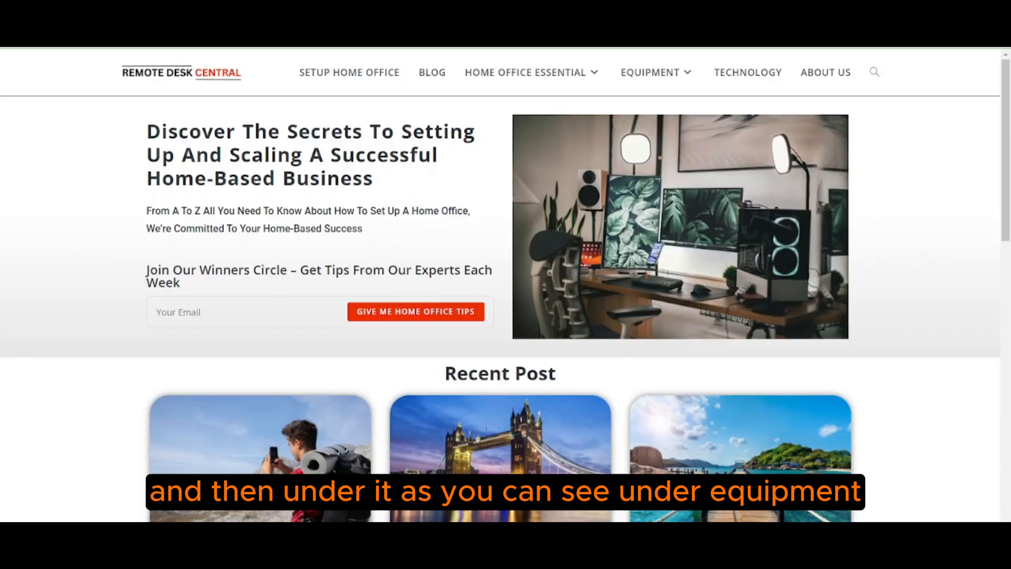
{"action": "mouse_move", "coordinate": [677, 75]}
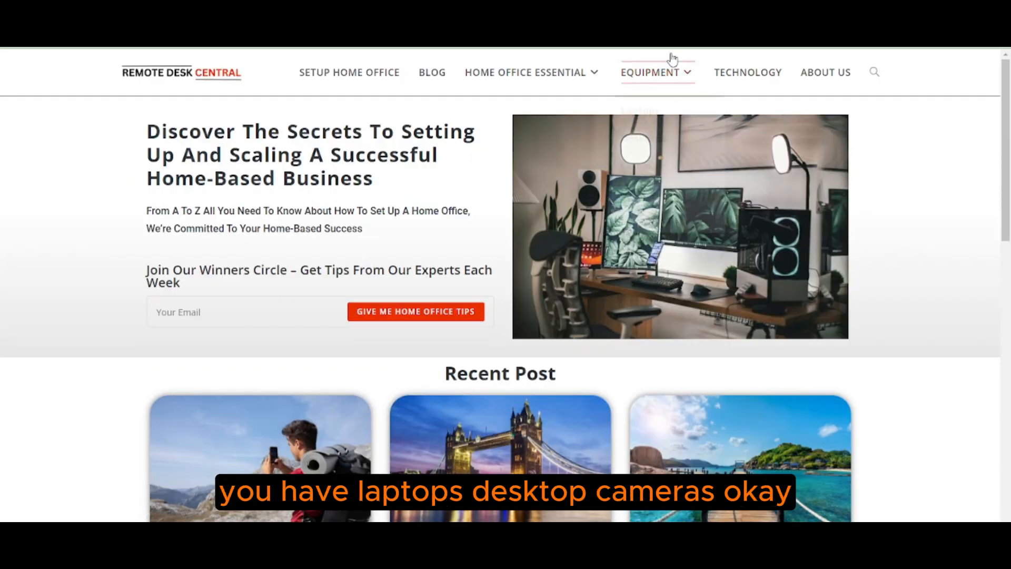
{"action": "mouse_move", "coordinate": [659, 89]}
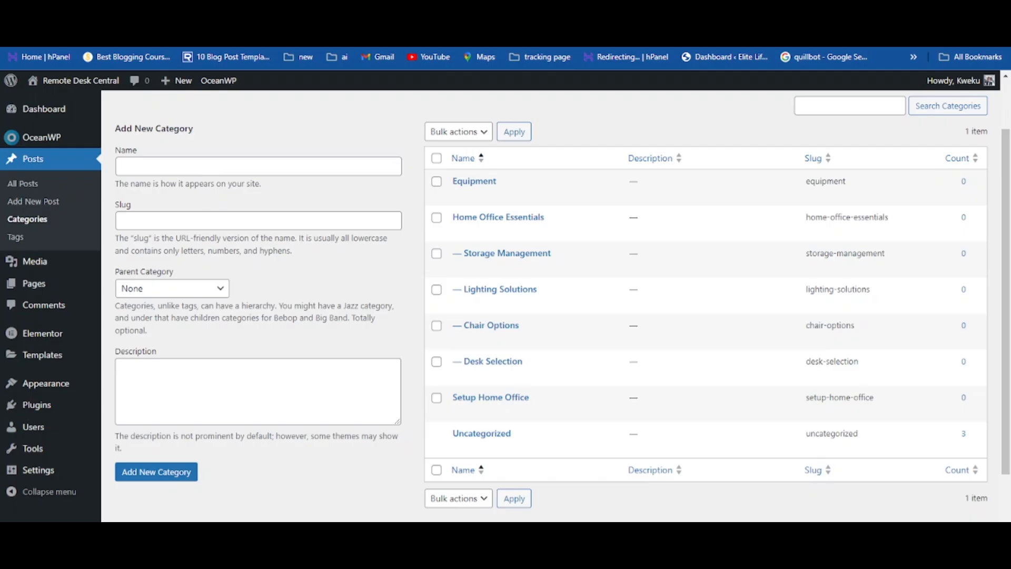
{"action": "type", "text": "Laptops"}
{"action": "left_click", "coordinate": [155, 290]}
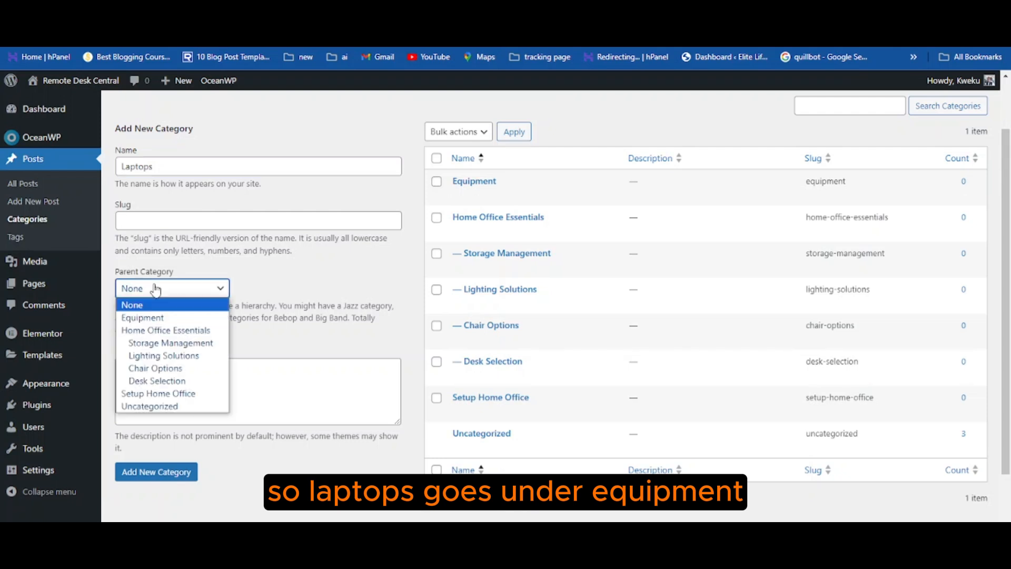
{"action": "left_click", "coordinate": [156, 318]}
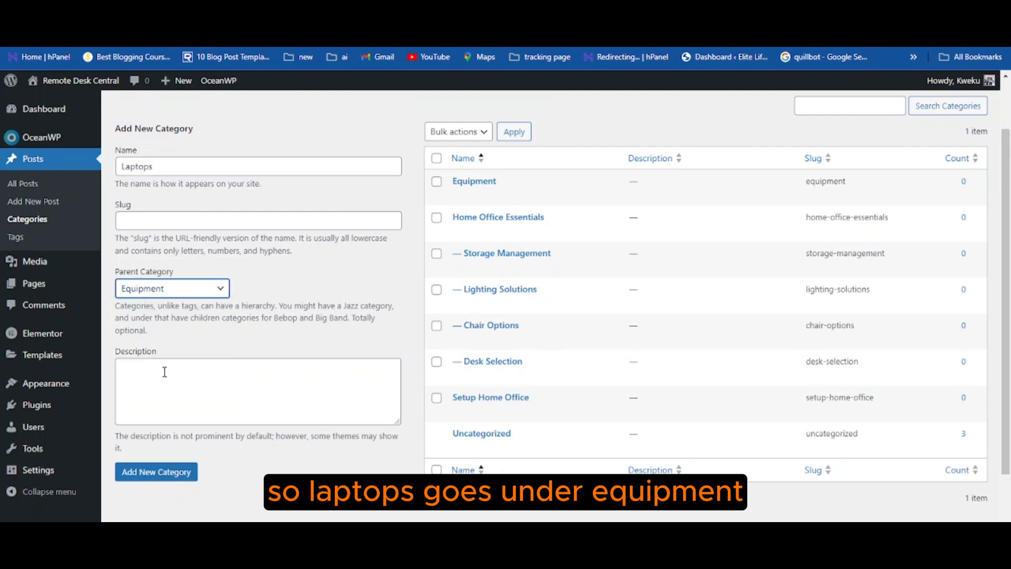
{"action": "left_click", "coordinate": [169, 472]}
Step: Add the categories Desktops, Cameras, Monitors and Microphone under the parent Equipment, checking the names against the reference site's Equipment submenu
{"action": "left_click", "coordinate": [163, 167]}
{"action": "type", "text": "Camera"}
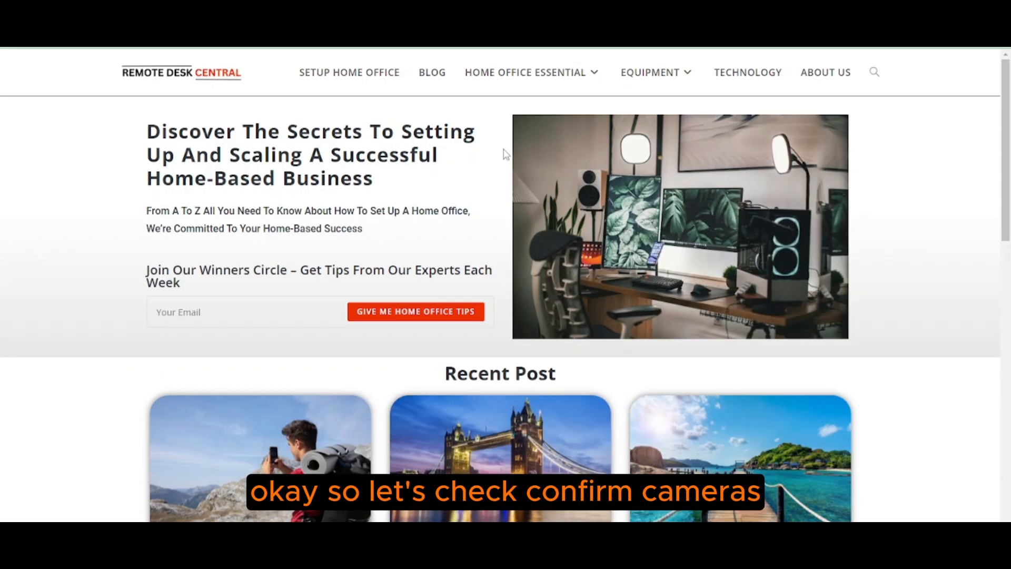
{"action": "mouse_move", "coordinate": [658, 74]}
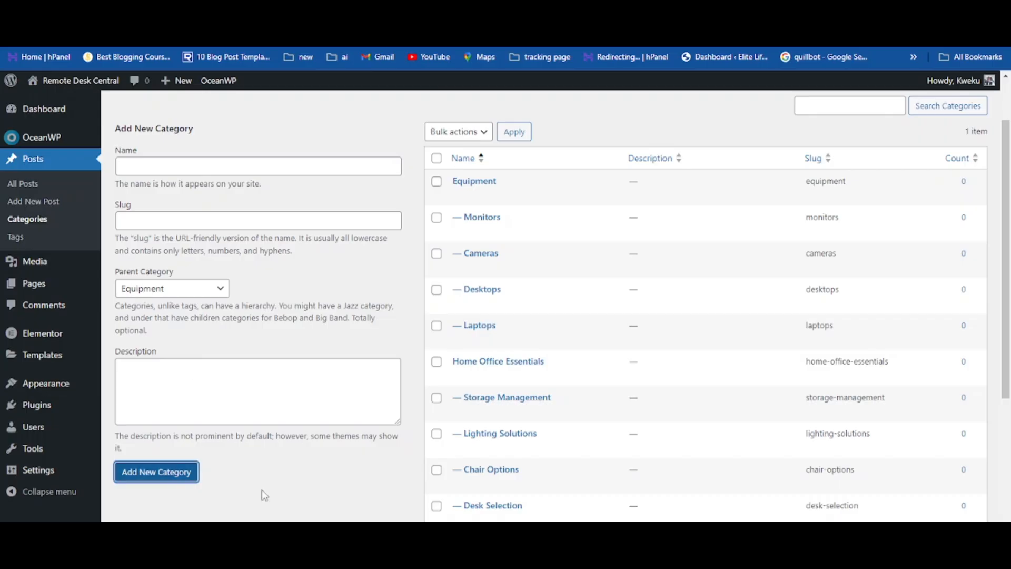
{"action": "left_click", "coordinate": [154, 167]}
{"action": "type", "text": "Microphone"}
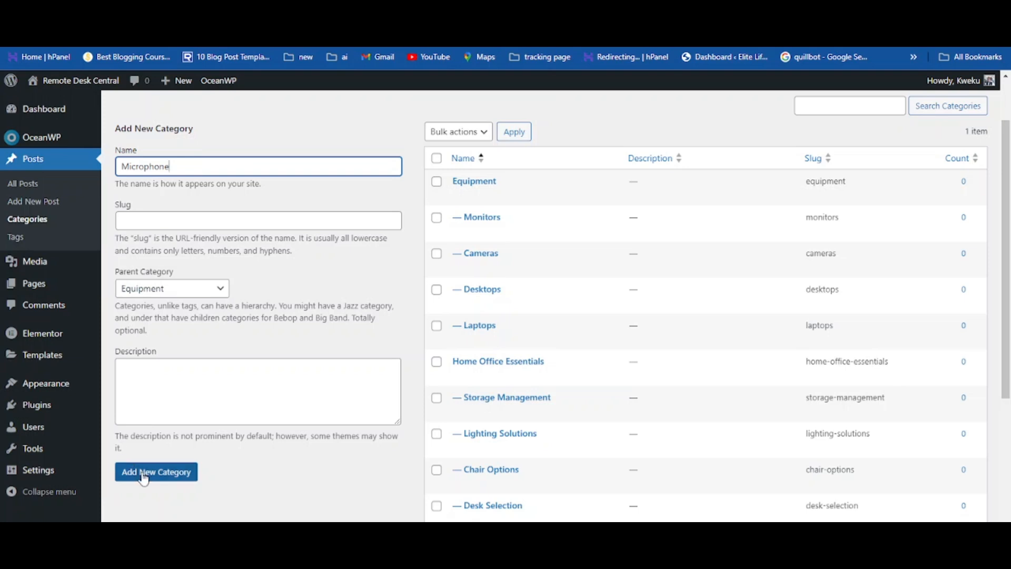
{"action": "left_click", "coordinate": [144, 479]}
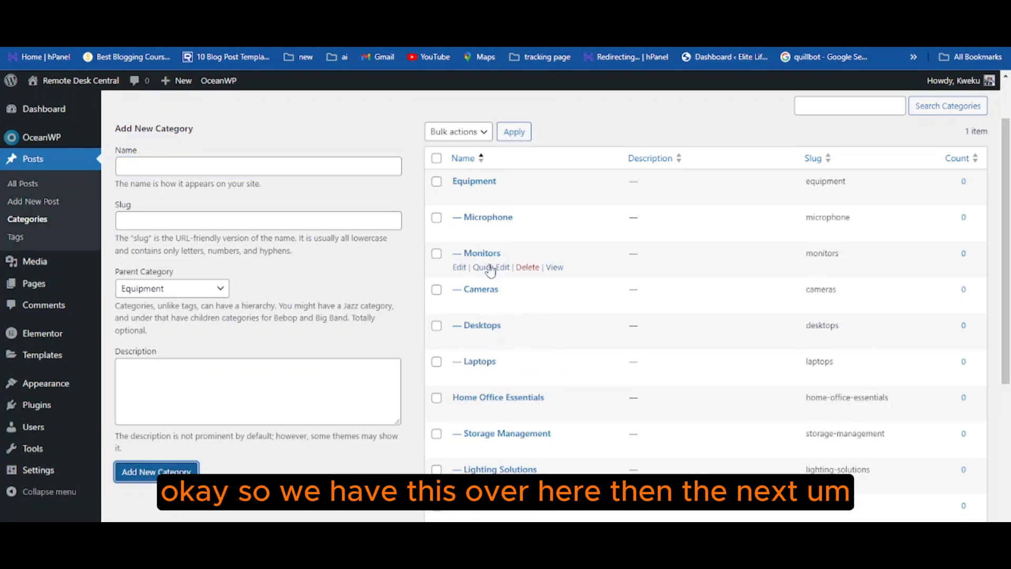
Step: Check the remaining entries of the reference site's menu and add a post category named Technology with parent None
{"action": "scroll", "coordinate": [489, 433], "scroll_direction": "down", "scroll_amount": 5}
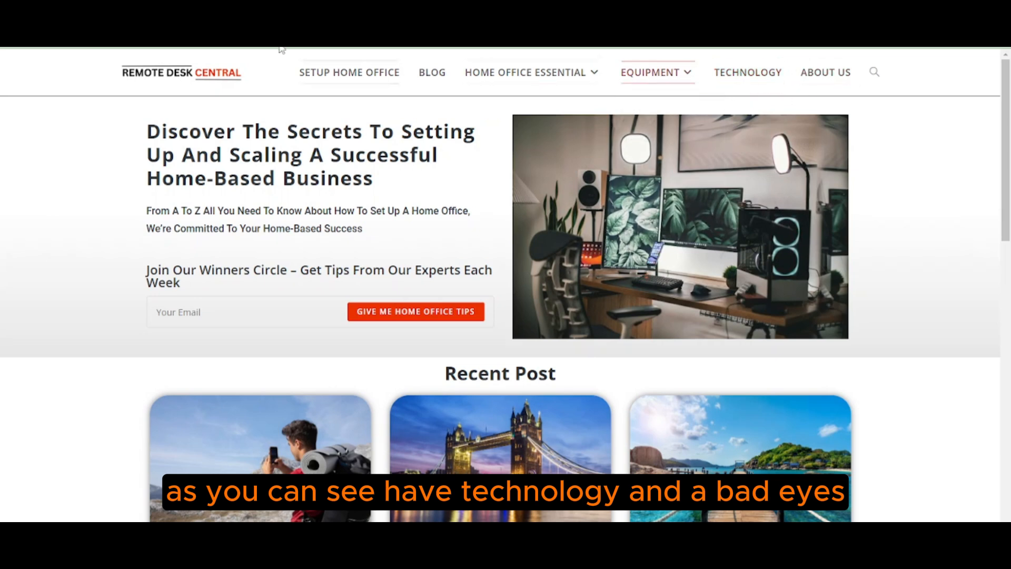
{"action": "mouse_move", "coordinate": [532, 72]}
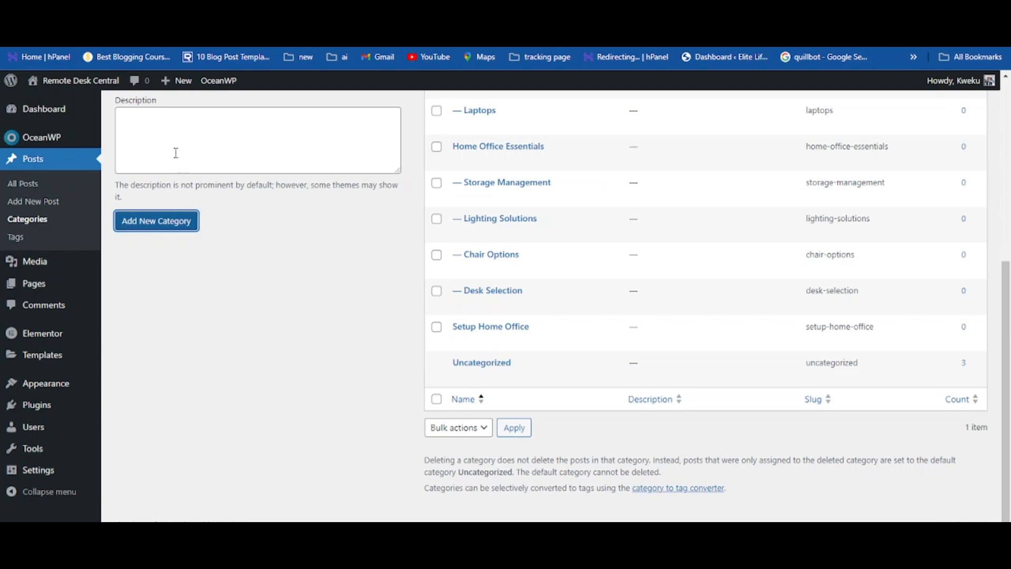
{"action": "left_click", "coordinate": [171, 226]}
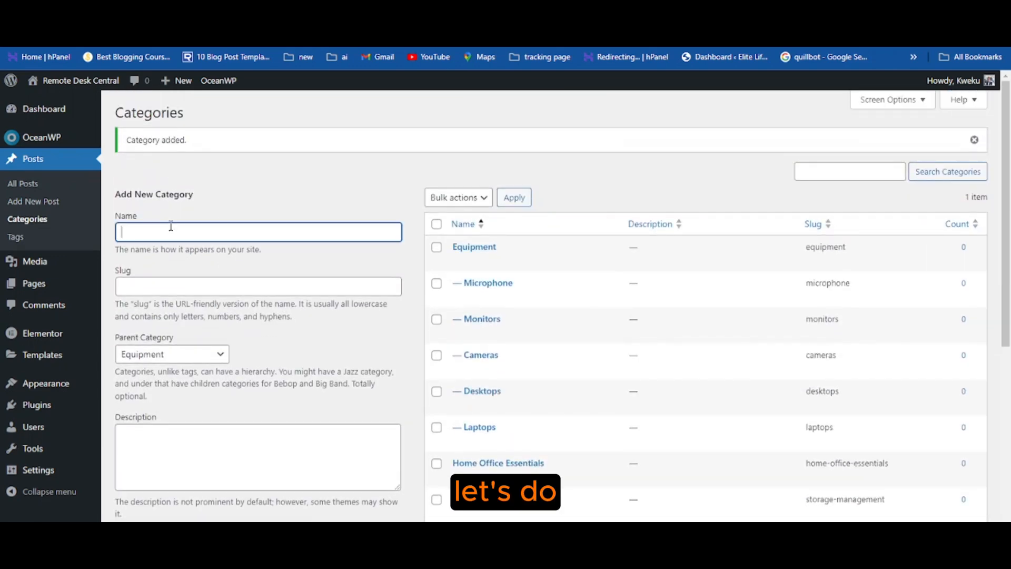
{"action": "type", "text": "Technology"}
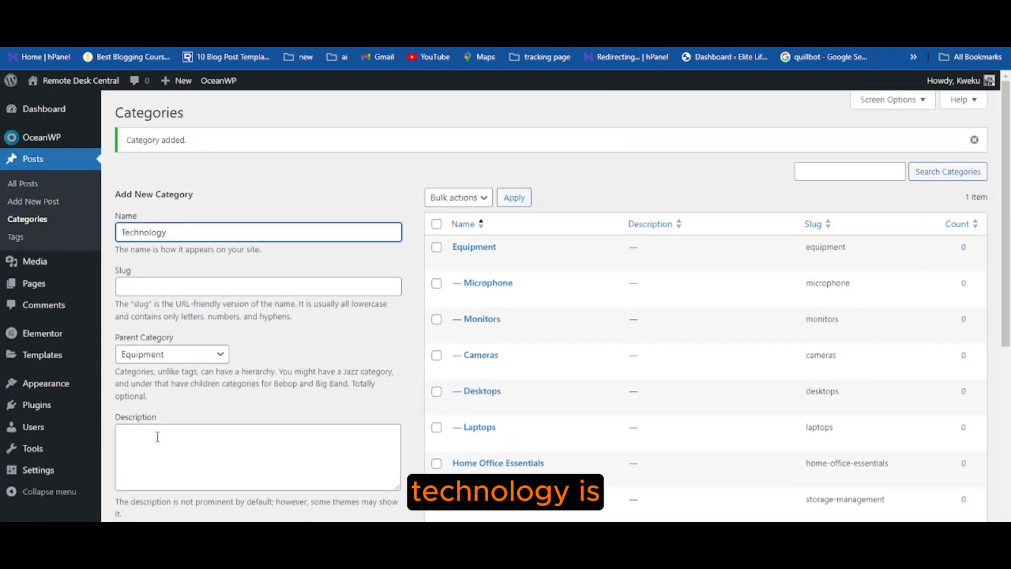
{"action": "left_click", "coordinate": [155, 354]}
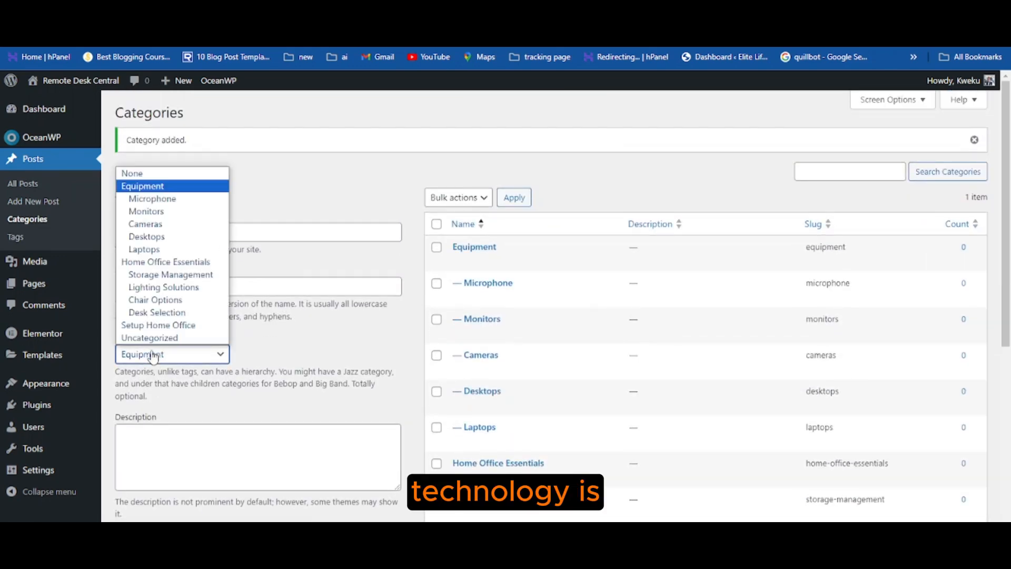
{"action": "left_click", "coordinate": [155, 174]}
{"action": "left_click", "coordinate": [154, 543]}
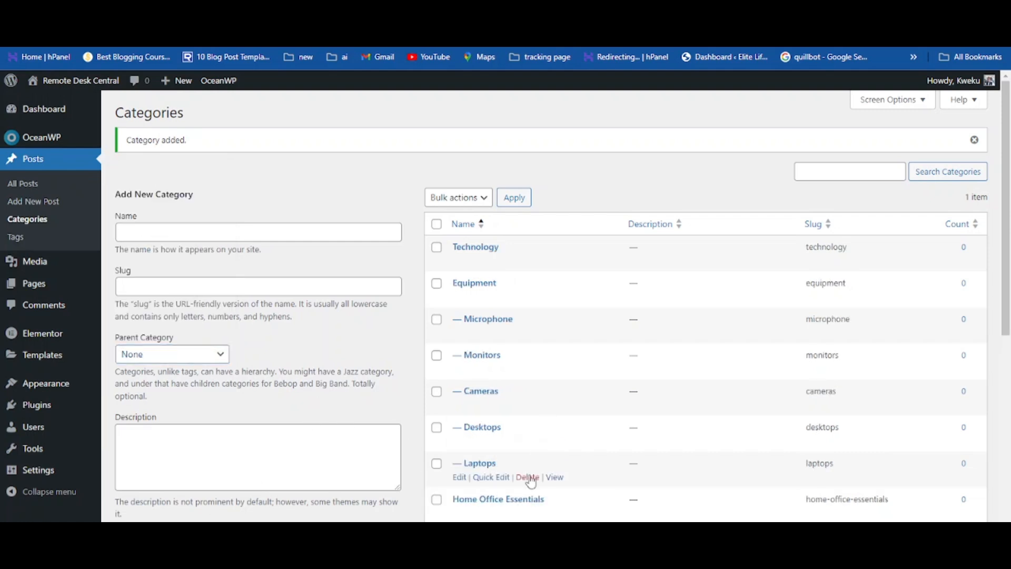
Step: Review the complete list of post categories and their subcategories
{"action": "scroll", "coordinate": [527, 477], "scroll_direction": "down", "scroll_amount": 5}
{"action": "scroll", "coordinate": [506, 451], "scroll_direction": "up", "scroll_amount": 4}
{"action": "scroll", "coordinate": [506, 451], "scroll_direction": "up", "scroll_amount": 1}
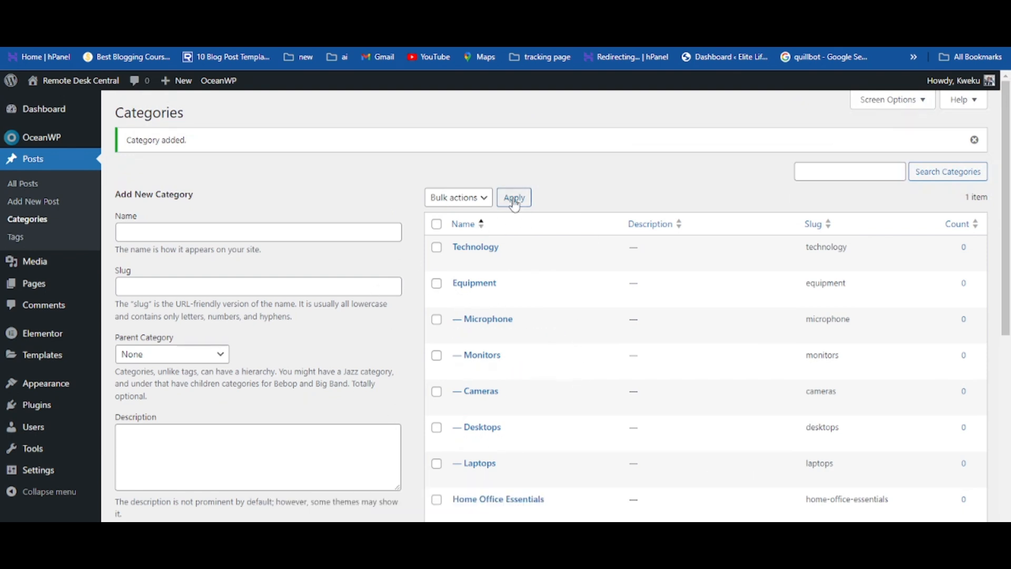
{"action": "scroll", "coordinate": [558, 240], "scroll_direction": "down", "scroll_amount": 3}
{"action": "scroll", "coordinate": [558, 241], "scroll_direction": "down", "scroll_amount": 3}
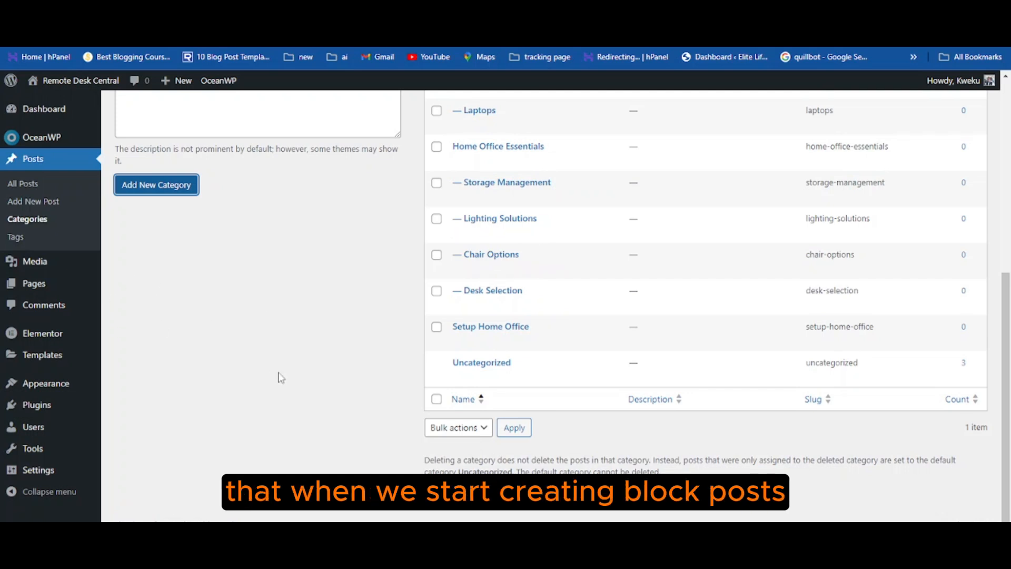
{"action": "scroll", "coordinate": [407, 379], "scroll_direction": "up", "scroll_amount": 7}
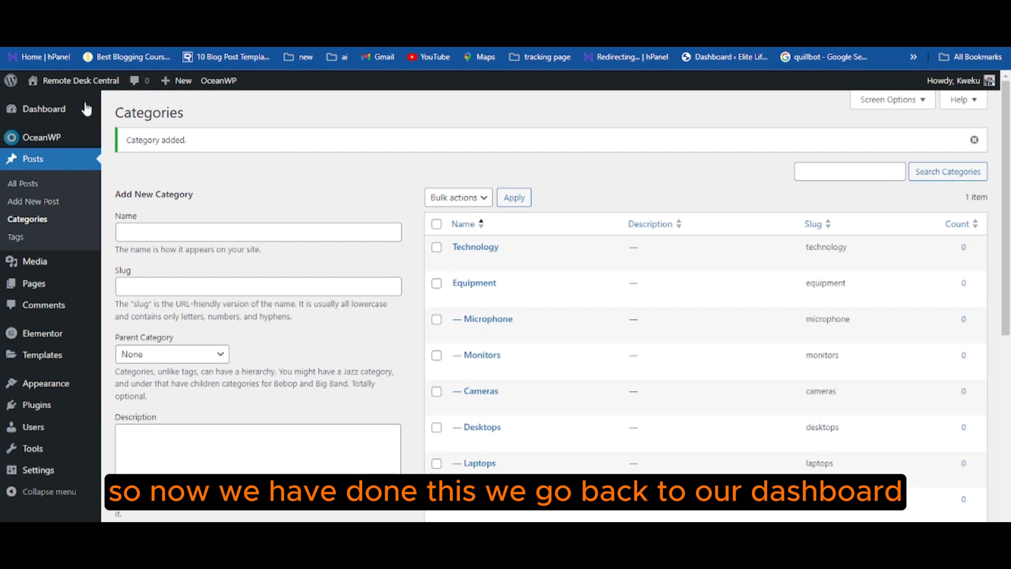
Step: Open the site's menu management and create a menu named Main Menu assigned to the Main display location
{"action": "left_click", "coordinate": [55, 120]}
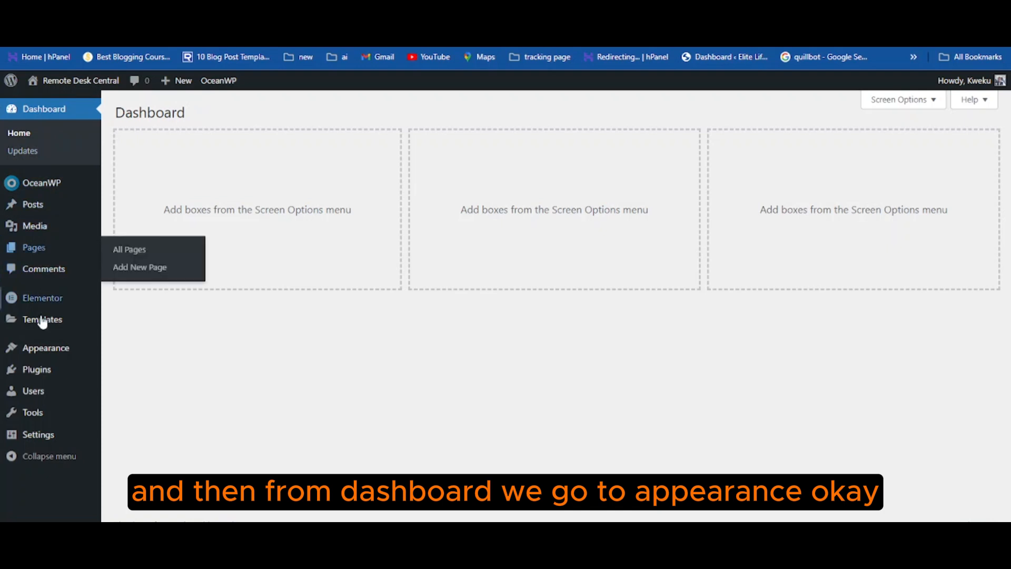
{"action": "mouse_move", "coordinate": [40, 353]}
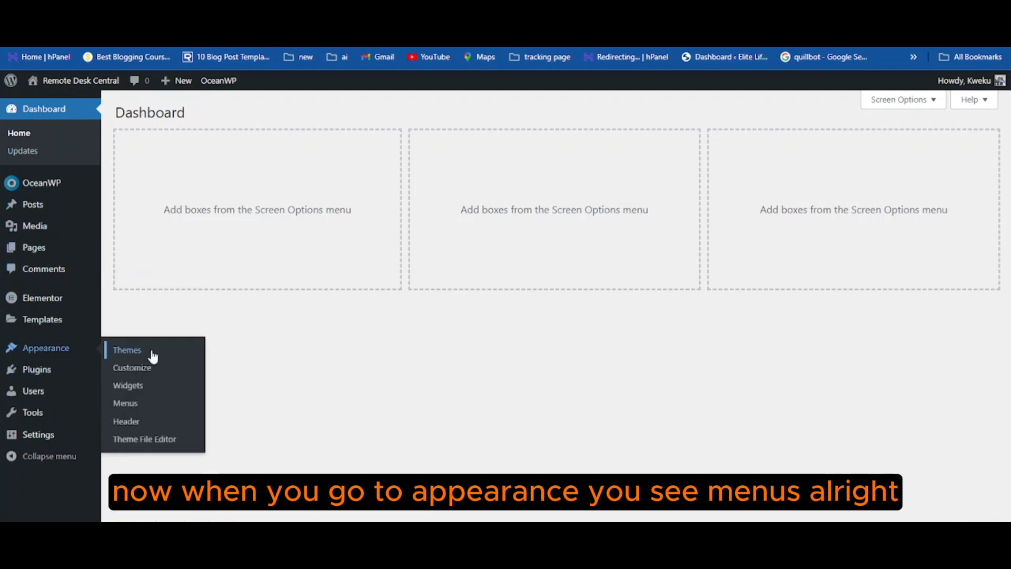
{"action": "left_click", "coordinate": [135, 407]}
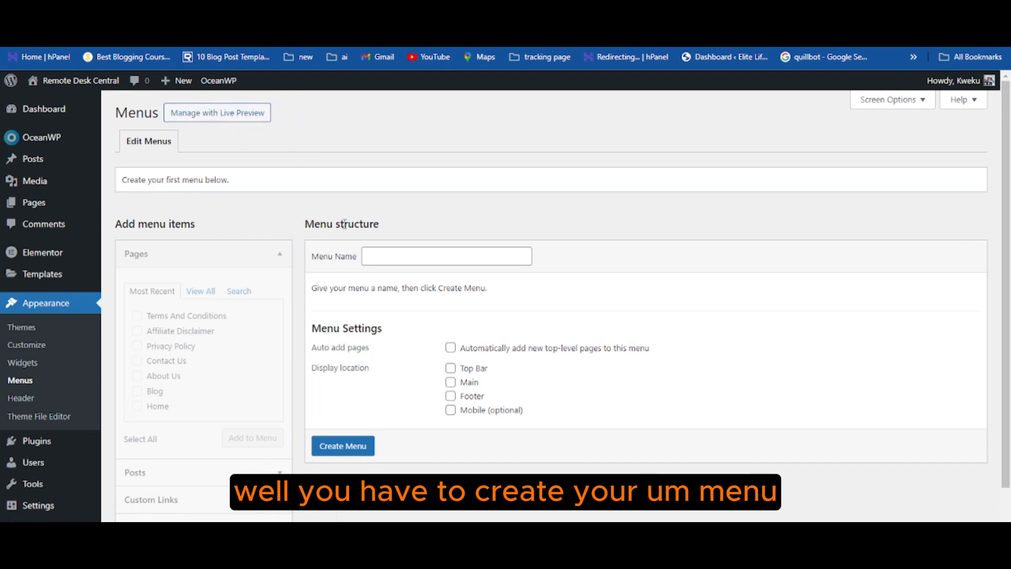
{"action": "left_click", "coordinate": [397, 255]}
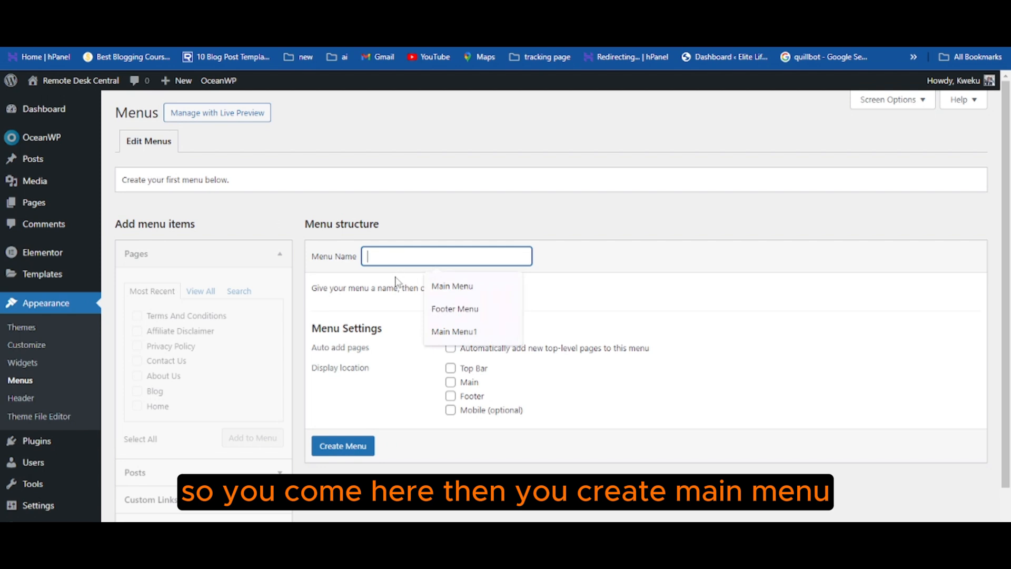
{"action": "left_click", "coordinate": [477, 290]}
{"action": "left_click", "coordinate": [620, 297]}
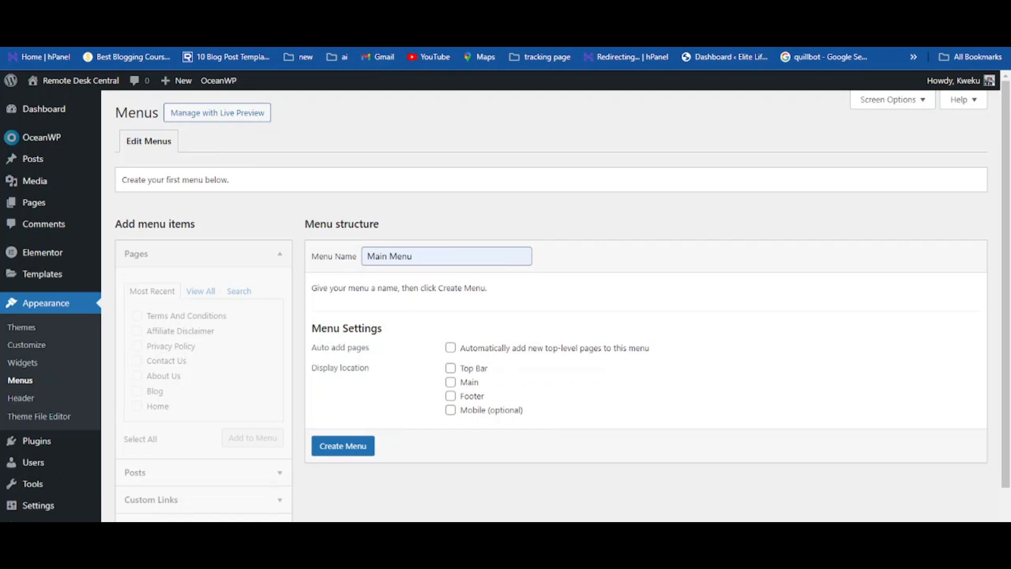
{"action": "key", "text": "ctrl+Tab"}
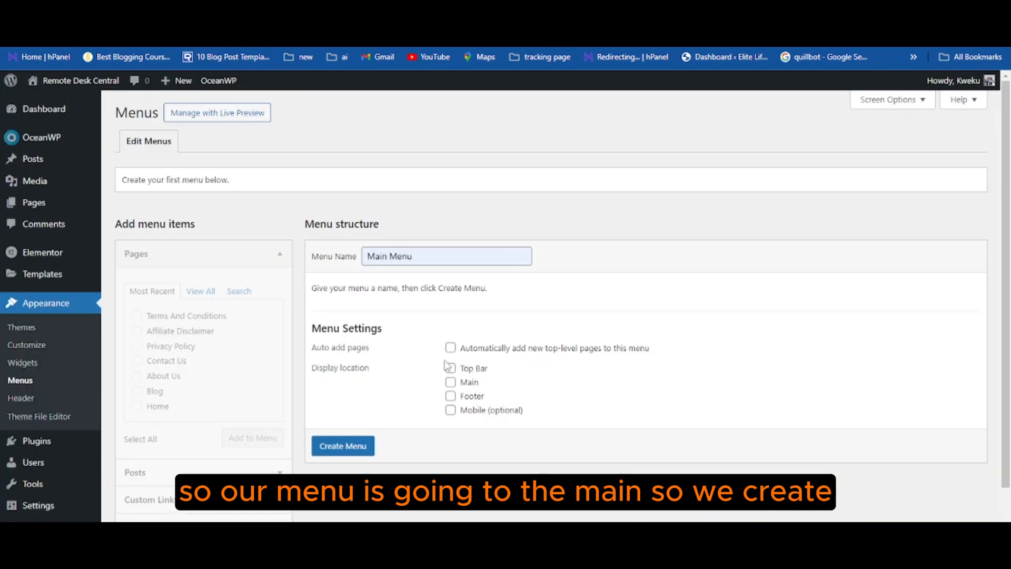
{"action": "left_click", "coordinate": [450, 383]}
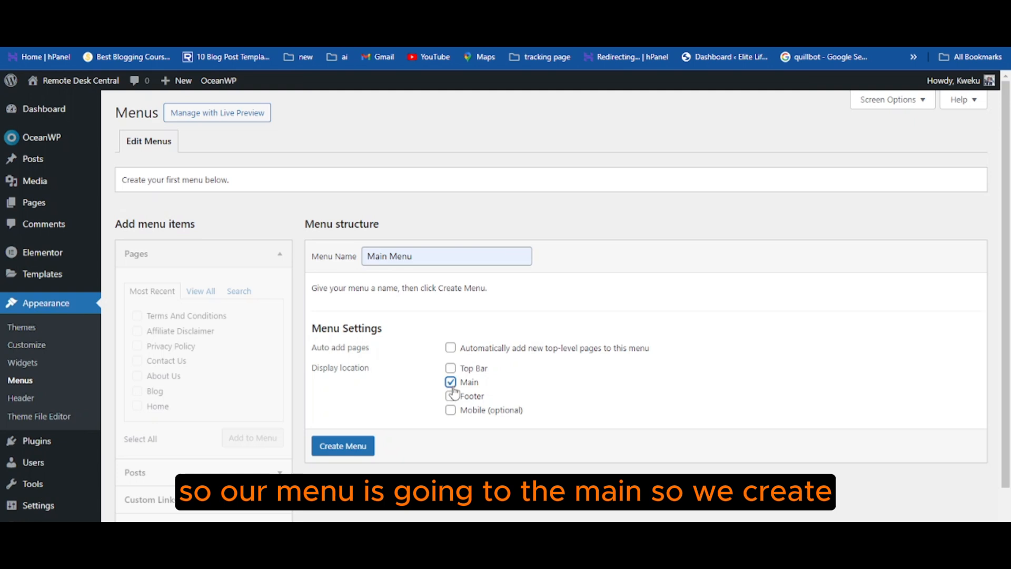
{"action": "left_click", "coordinate": [340, 446]}
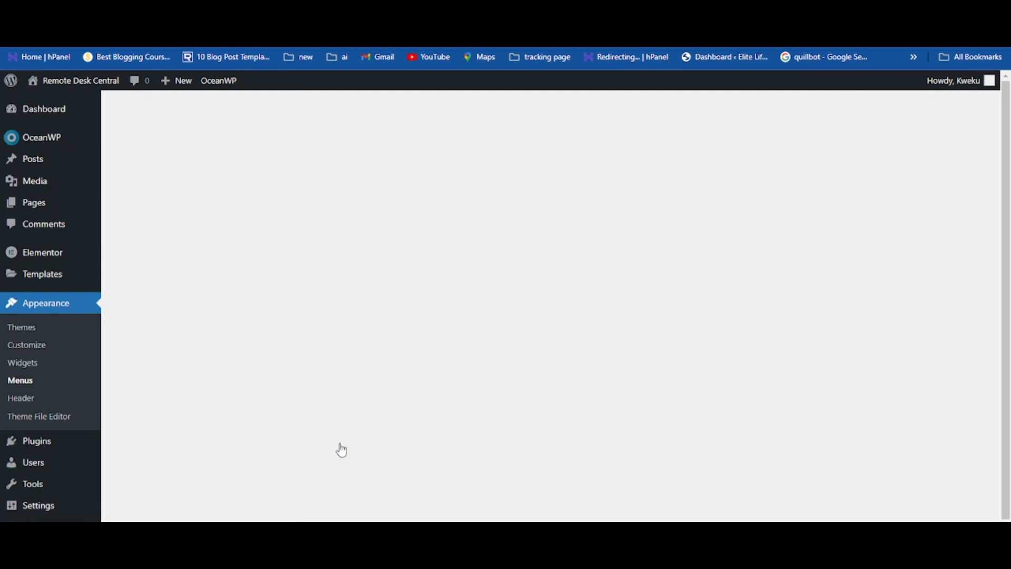
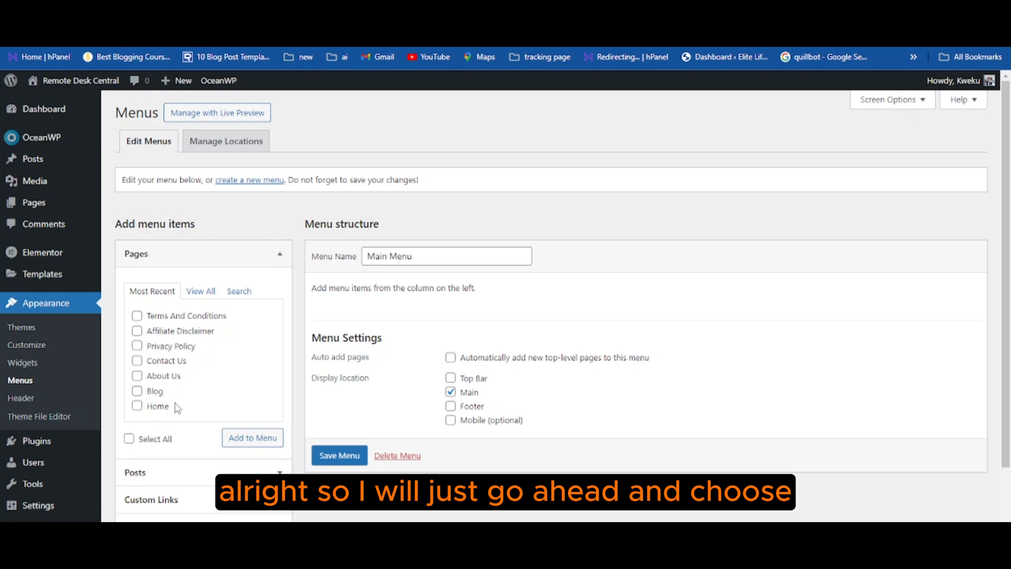
Step: Add all post categories and subcategories except Uncategorized to Main Menu, choosing them from the complete category list
{"action": "scroll", "coordinate": [176, 408], "scroll_direction": "down", "scroll_amount": 1}
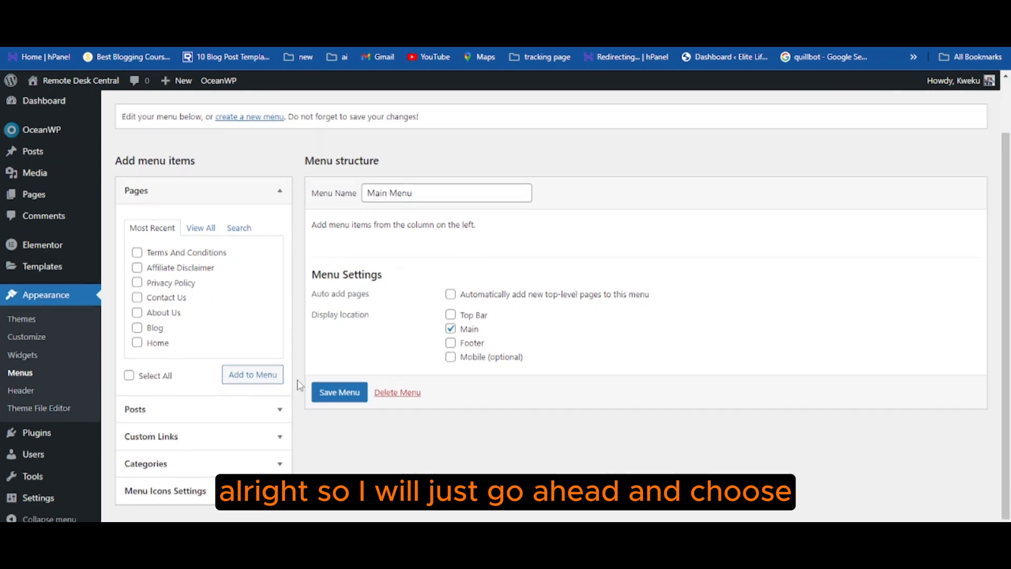
{"action": "left_click", "coordinate": [171, 465]}
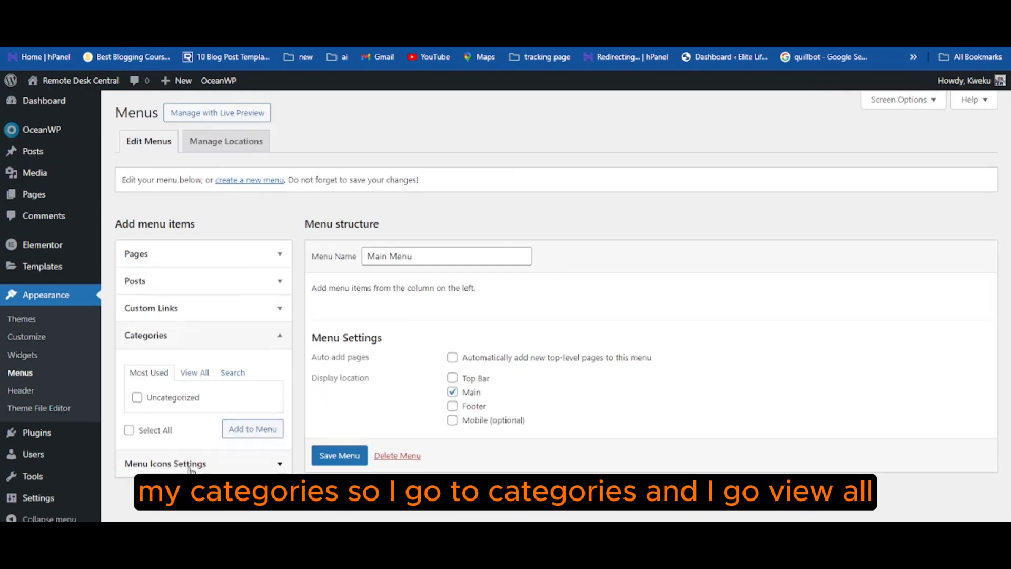
{"action": "left_click", "coordinate": [196, 373]}
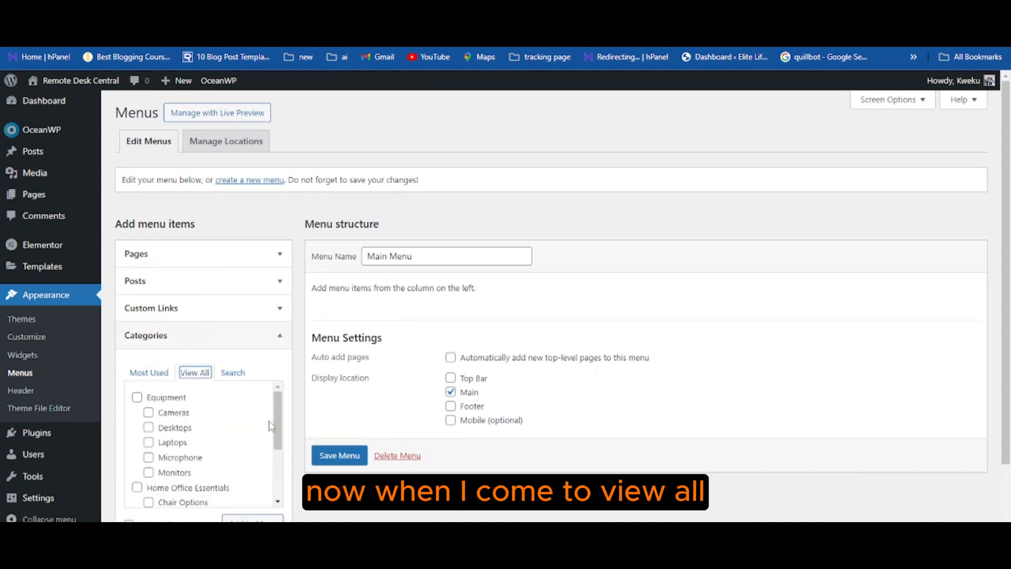
{"action": "left_click_drag", "start_coordinate": [278, 418], "coordinate": [310, 421]}
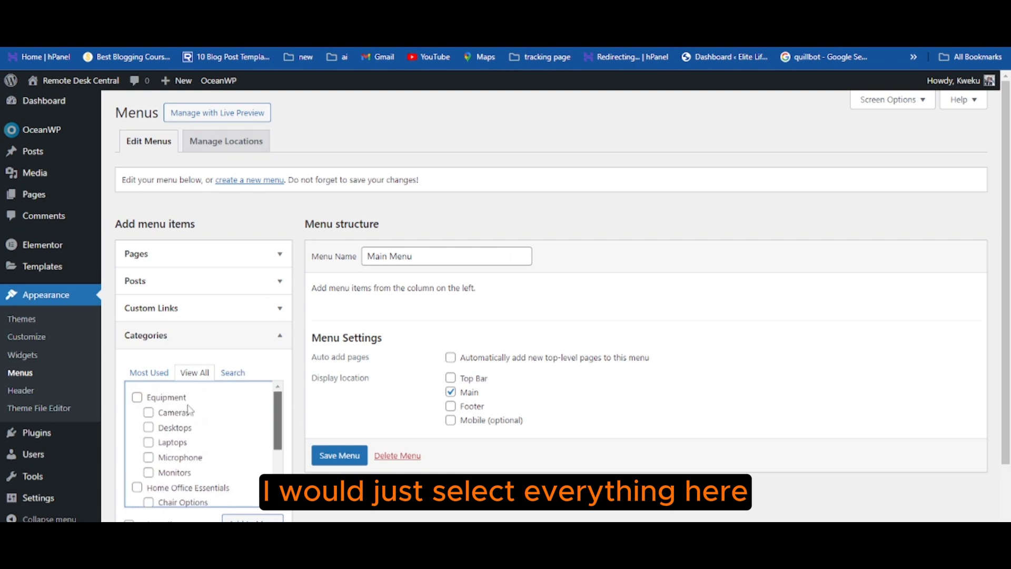
{"action": "left_click", "coordinate": [137, 397]}
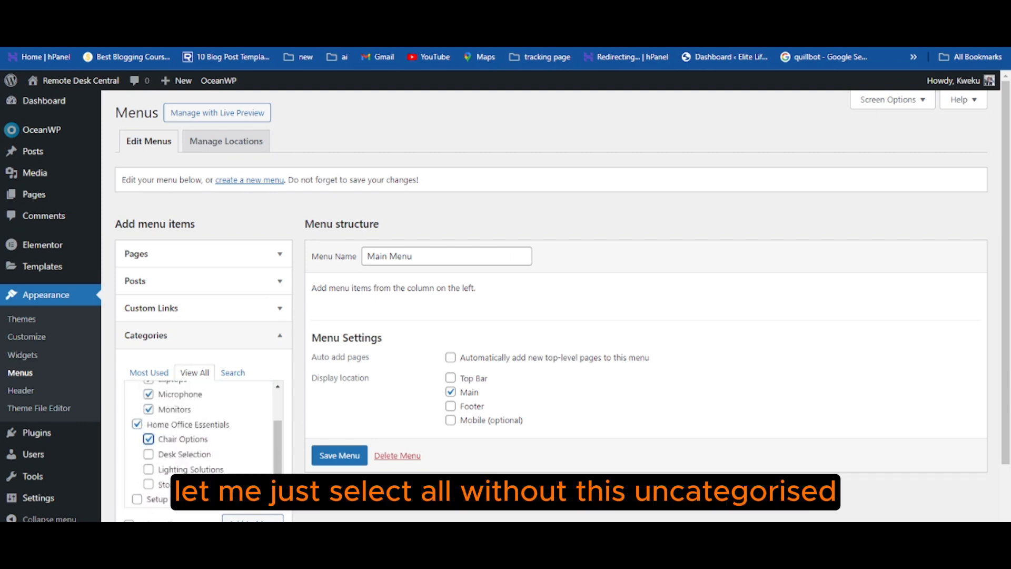
{"action": "left_click_drag", "start_coordinate": [279, 462], "coordinate": [278, 482]}
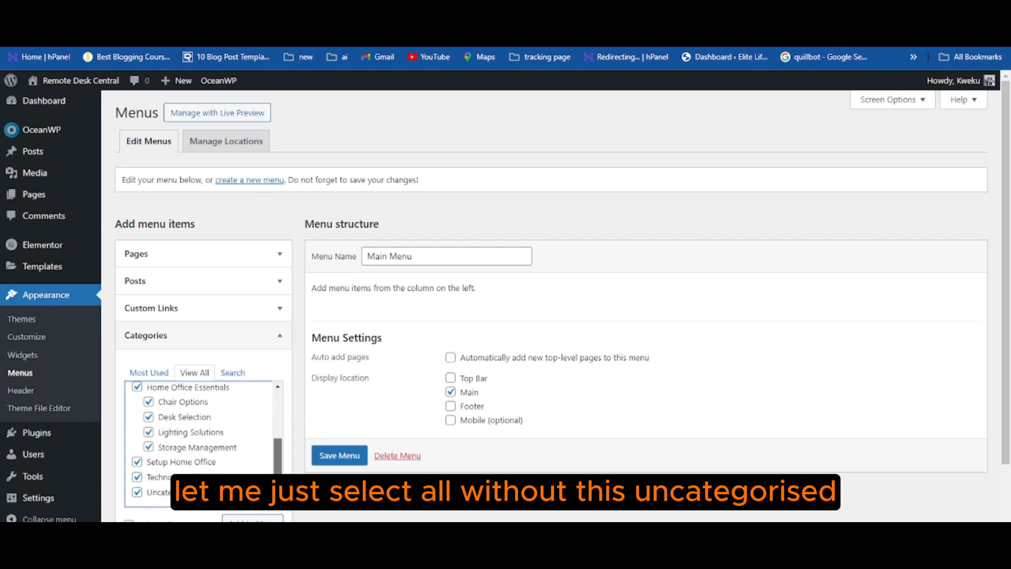
{"action": "left_click", "coordinate": [138, 493]}
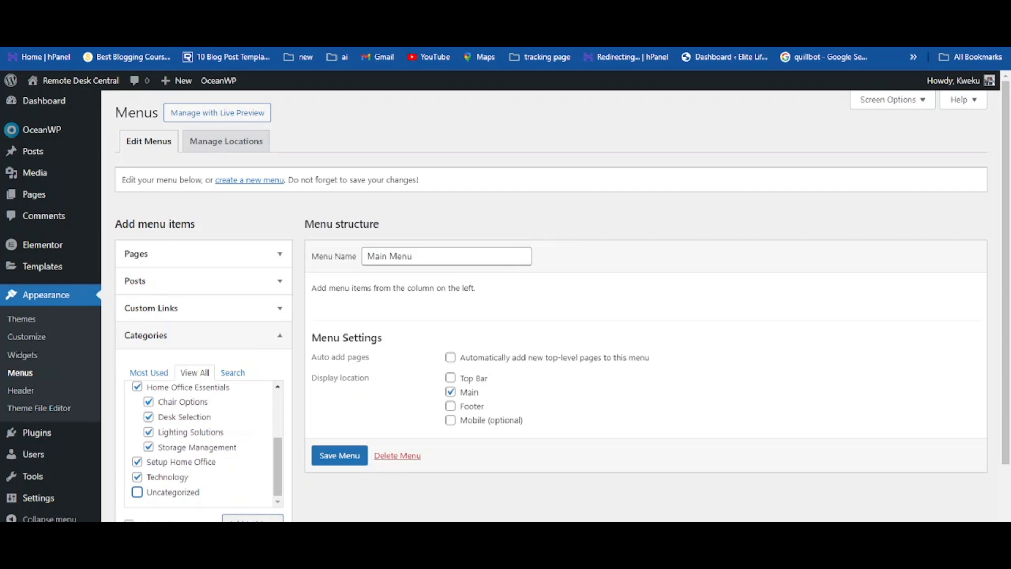
{"action": "left_click", "coordinate": [253, 520]}
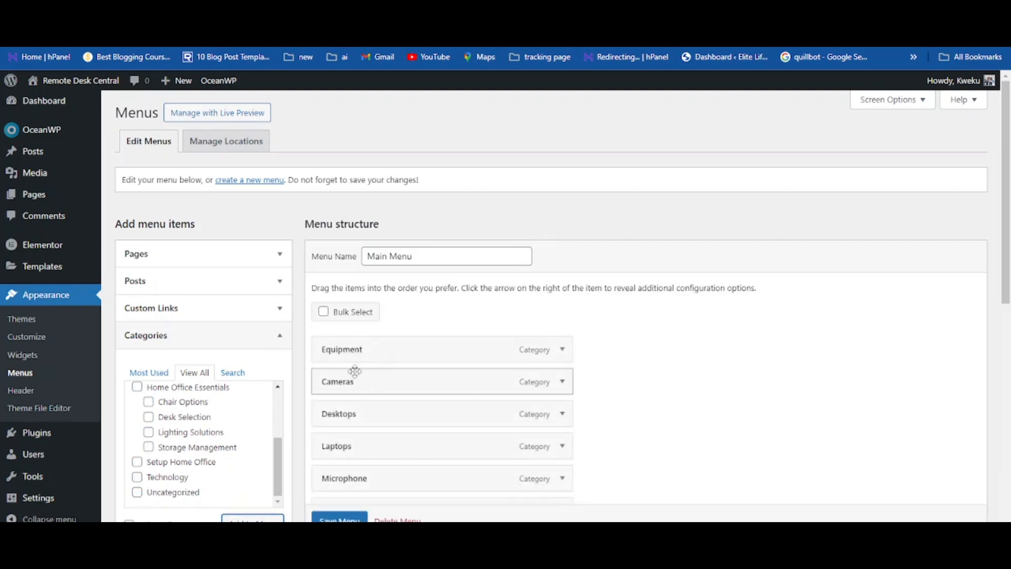
{"action": "scroll", "coordinate": [619, 316], "scroll_direction": "down", "scroll_amount": 1}
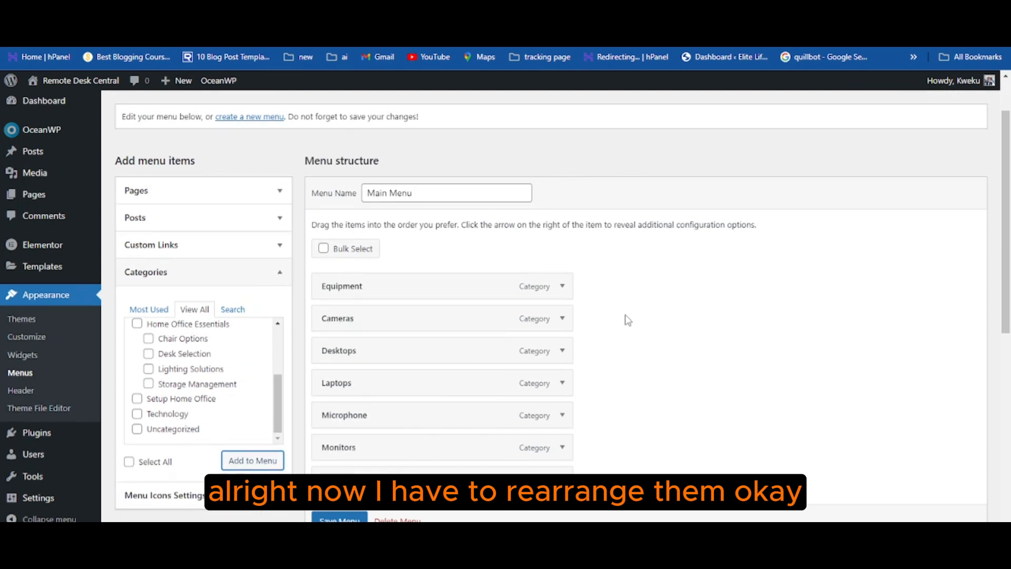
Step: Move the Setup Home Office category to the first position of Main Menu as a top-level item
{"action": "scroll", "coordinate": [653, 392], "scroll_direction": "down", "scroll_amount": 4}
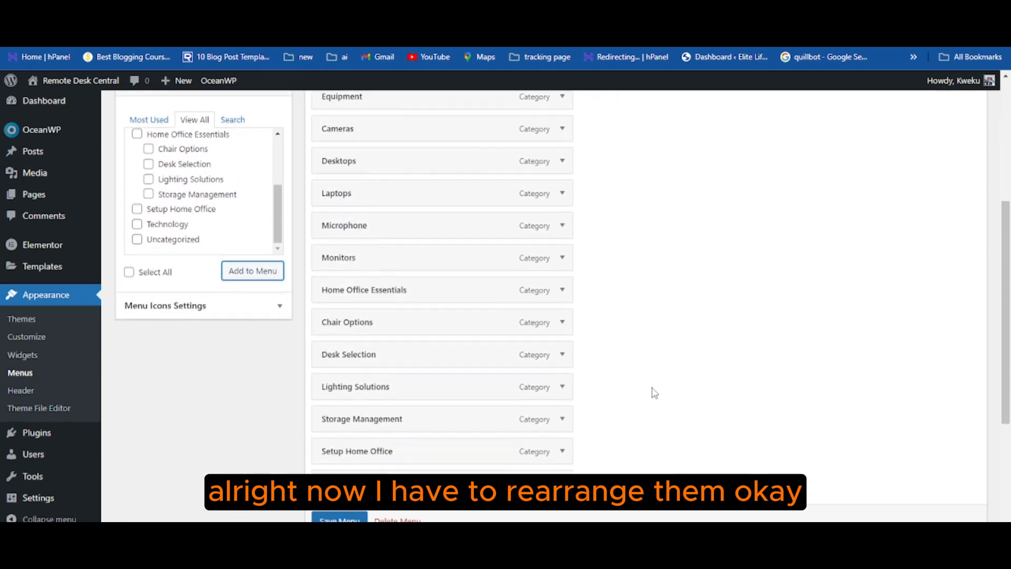
{"action": "scroll", "coordinate": [655, 393], "scroll_direction": "down", "scroll_amount": 1}
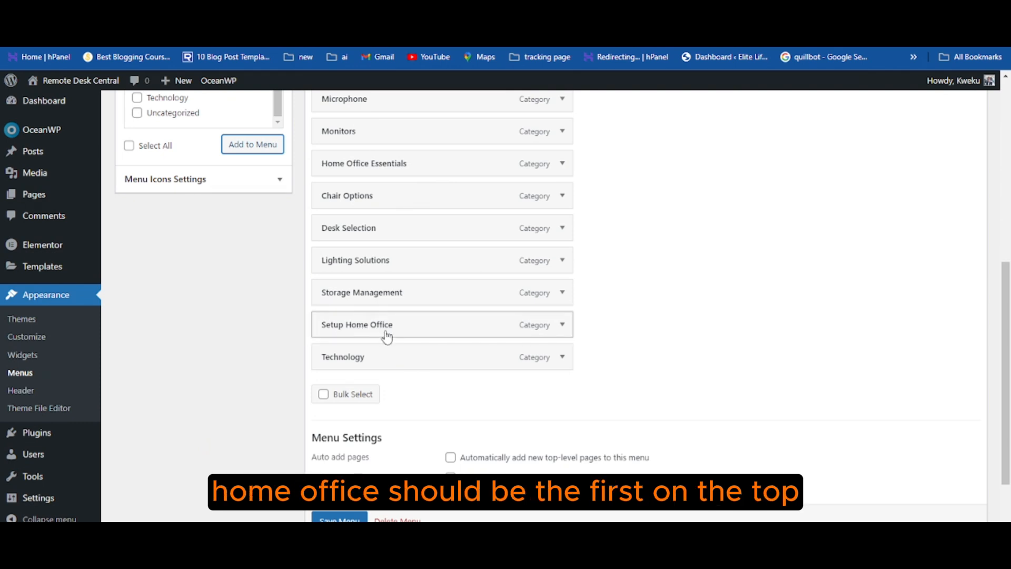
{"action": "left_click_drag", "start_coordinate": [390, 326], "coordinate": [378, 207]}
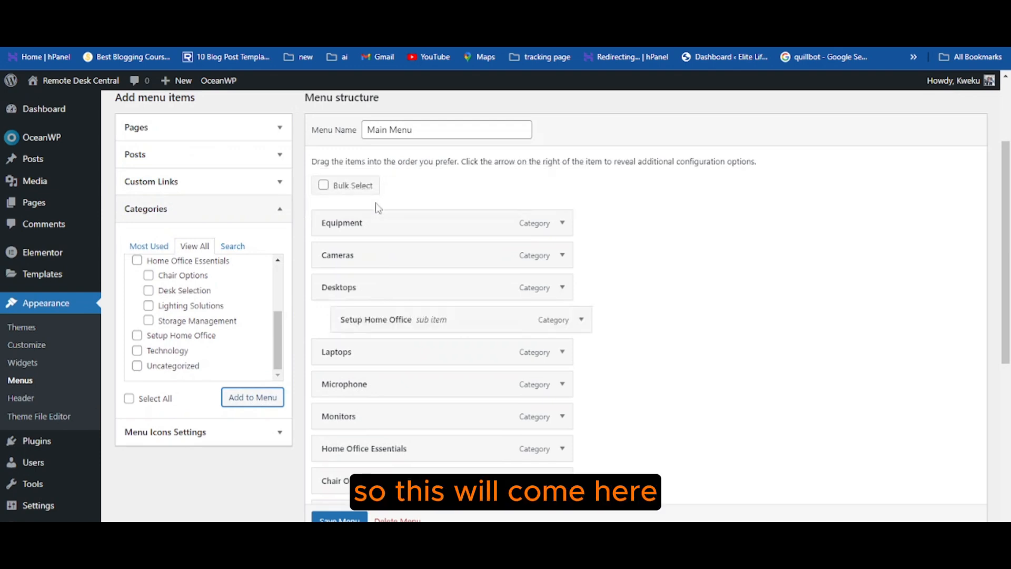
{"action": "left_click_drag", "start_coordinate": [385, 326], "coordinate": [362, 213]}
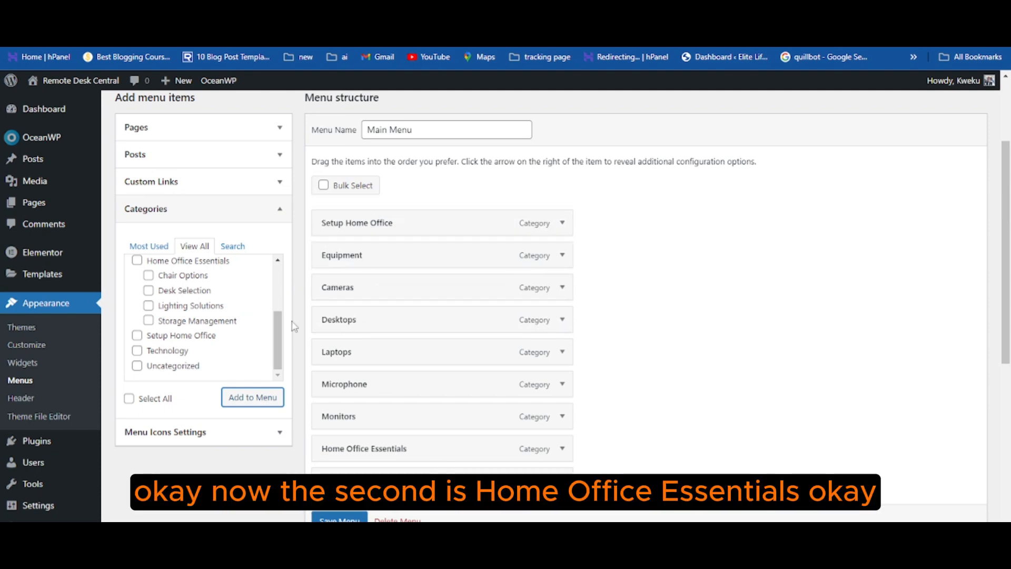
Step: Nest Desk Selection, Chair Options, Lighting Solutions and Storage Management under Home Office Essentials, and place that group directly below Setup Home Office
{"action": "scroll", "coordinate": [377, 387], "scroll_direction": "down", "scroll_amount": 1}
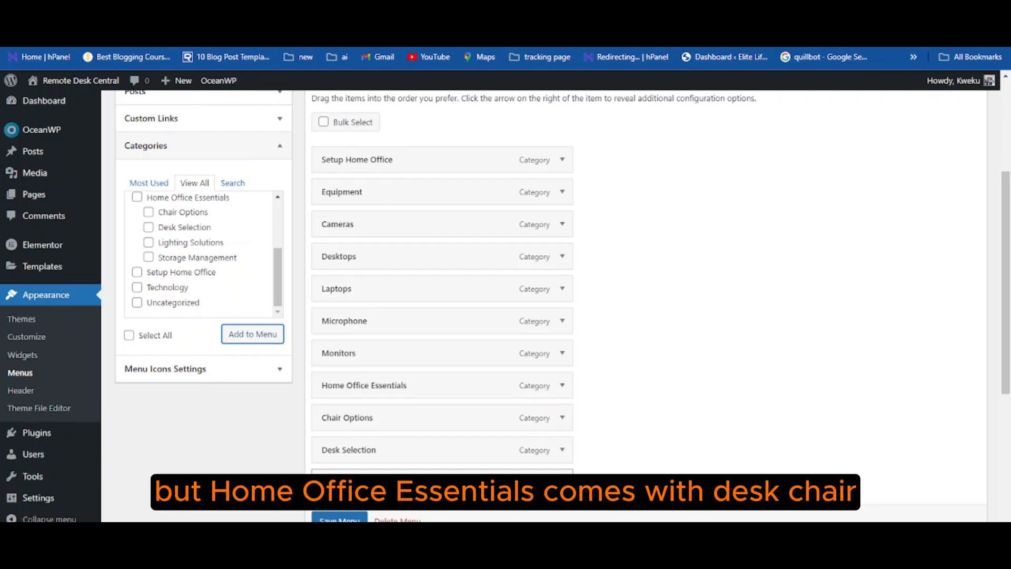
{"action": "mouse_move", "coordinate": [369, 457]}
{"action": "left_mouse_down"}
{"action": "mouse_move", "coordinate": [372, 420]}
{"action": "mouse_move", "coordinate": [375, 453]}
{"action": "left_mouse_up"}
{"action": "mouse_move", "coordinate": [380, 487]}
{"action": "left_mouse_down"}
{"action": "mouse_move", "coordinate": [413, 481]}
{"action": "mouse_move", "coordinate": [393, 479]}
{"action": "left_mouse_up"}
{"action": "scroll", "coordinate": [351, 392], "scroll_direction": "down", "scroll_amount": 3}
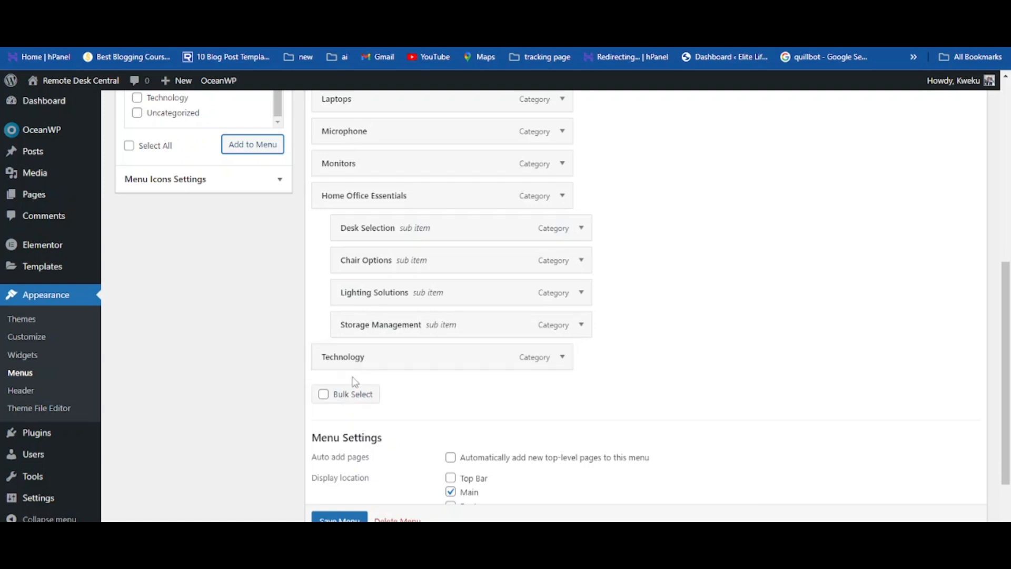
{"action": "scroll", "coordinate": [442, 393], "scroll_direction": "up", "scroll_amount": 3}
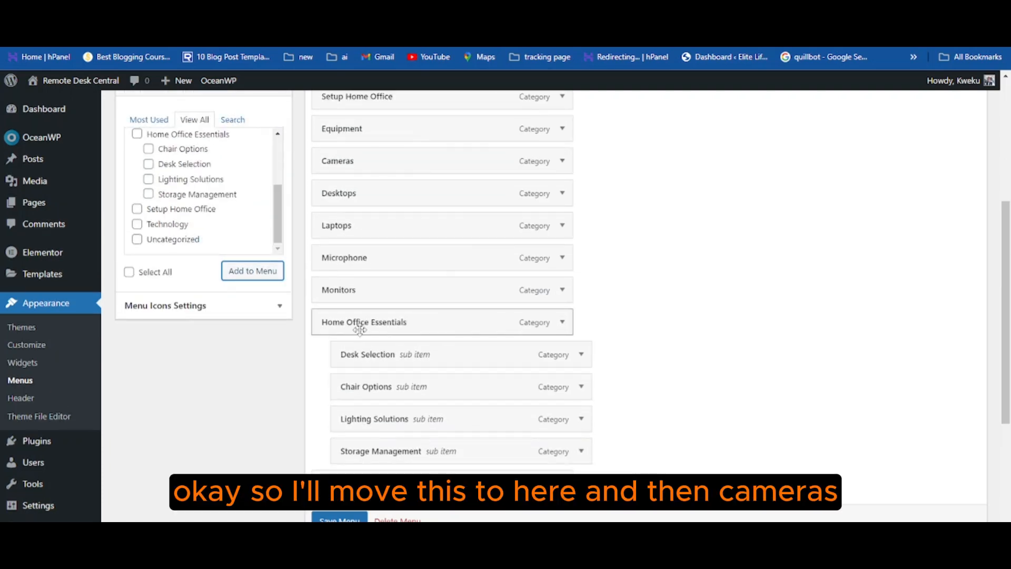
{"action": "left_click_drag", "start_coordinate": [360, 329], "coordinate": [348, 258]}
Step: Nest Laptops, Desktops, Monitors, Cameras and Microphone in that order under Equipment, and save the menu
{"action": "scroll", "coordinate": [364, 401], "scroll_direction": "down", "scroll_amount": 2}
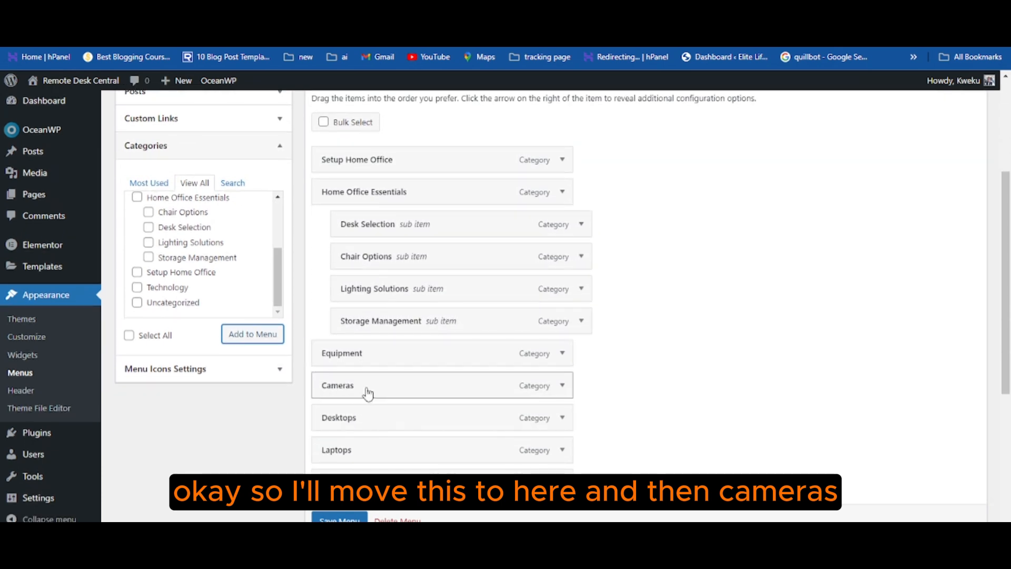
{"action": "left_click_drag", "start_coordinate": [354, 393], "coordinate": [422, 388]}
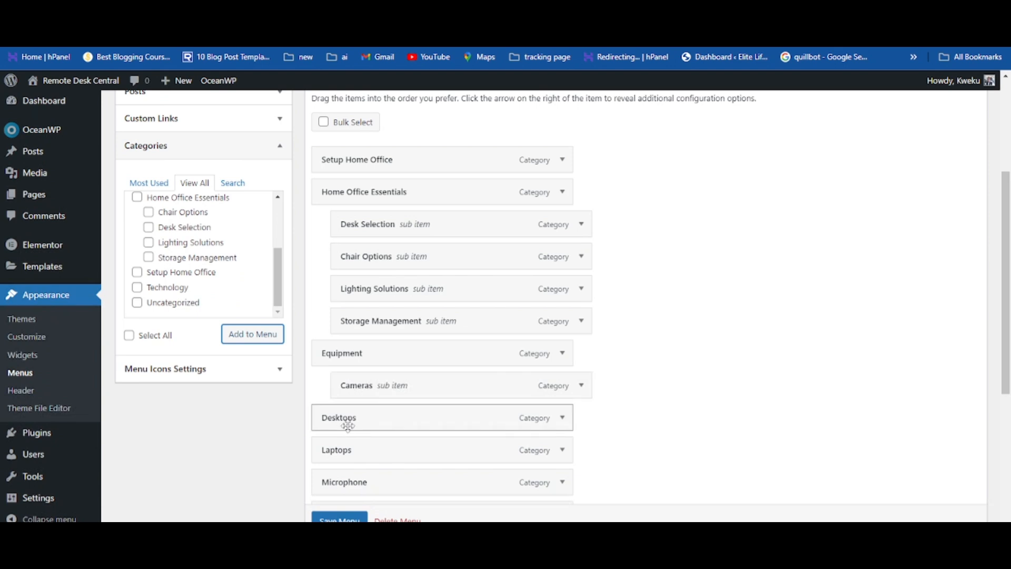
{"action": "left_click_drag", "start_coordinate": [380, 419], "coordinate": [393, 298]}
{"action": "scroll", "coordinate": [363, 437], "scroll_direction": "down", "scroll_amount": 3}
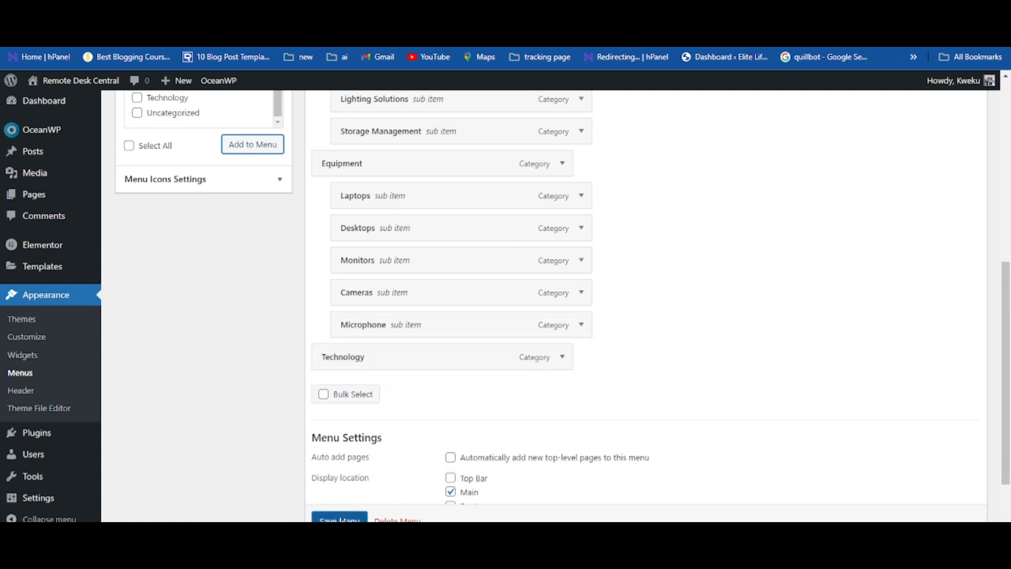
{"action": "scroll", "coordinate": [364, 343], "scroll_direction": "up", "scroll_amount": 2}
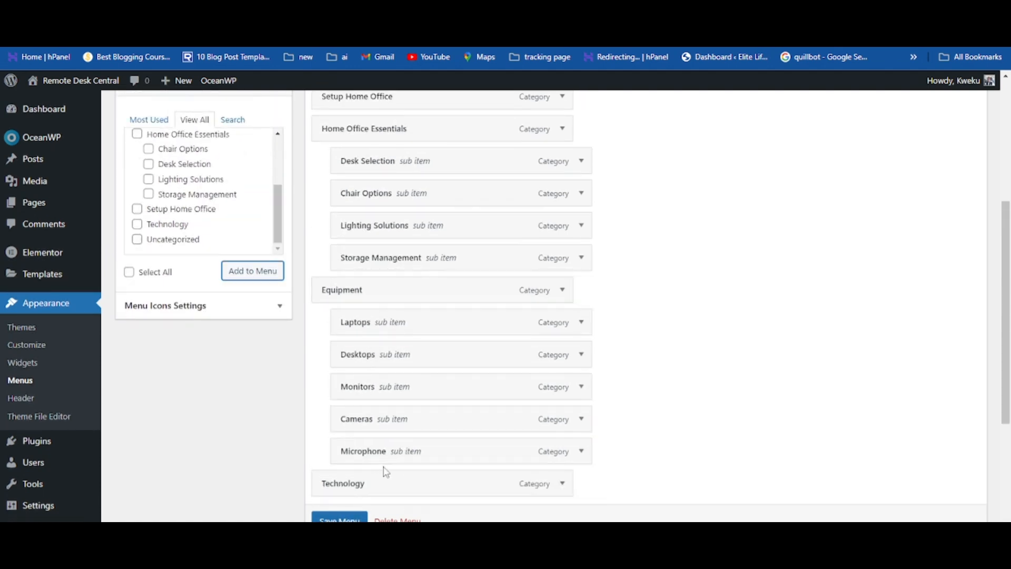
{"action": "scroll", "coordinate": [382, 472], "scroll_direction": "down", "scroll_amount": 1}
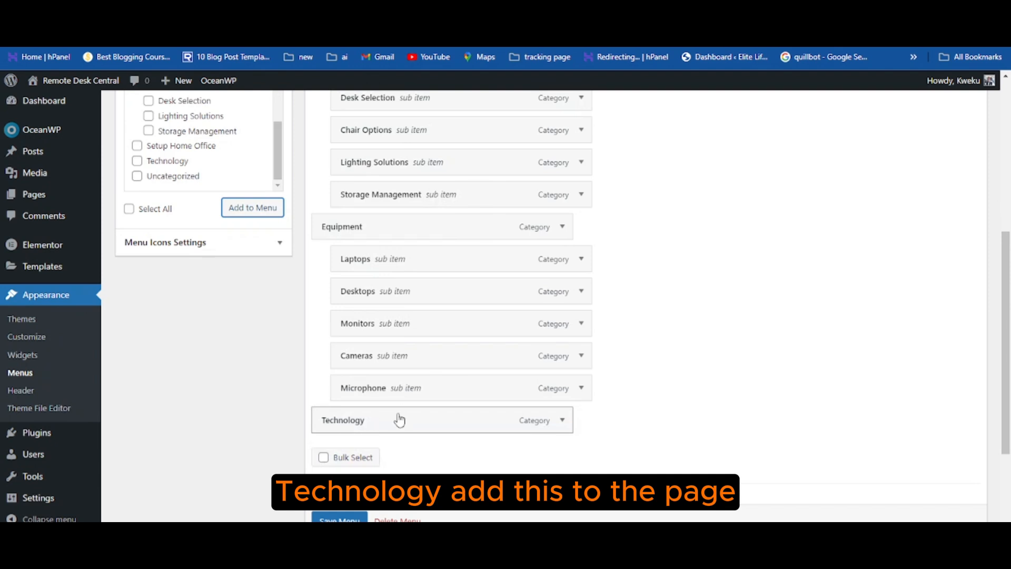
{"action": "scroll", "coordinate": [399, 419], "scroll_direction": "down", "scroll_amount": 1}
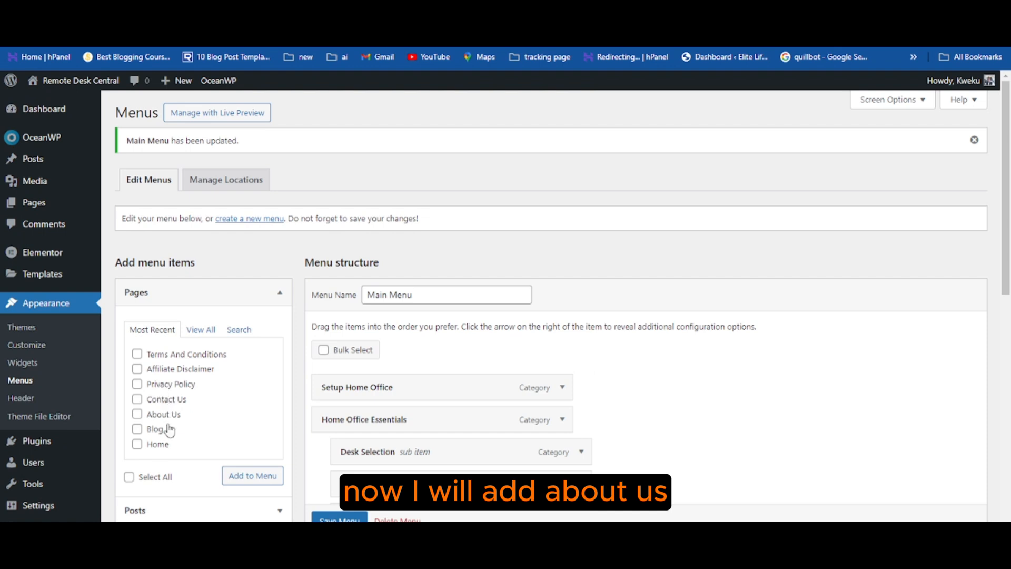
Step: Add the About Us page as the last item of Main Menu after Technology, and save the menu
{"action": "left_click", "coordinate": [247, 482]}
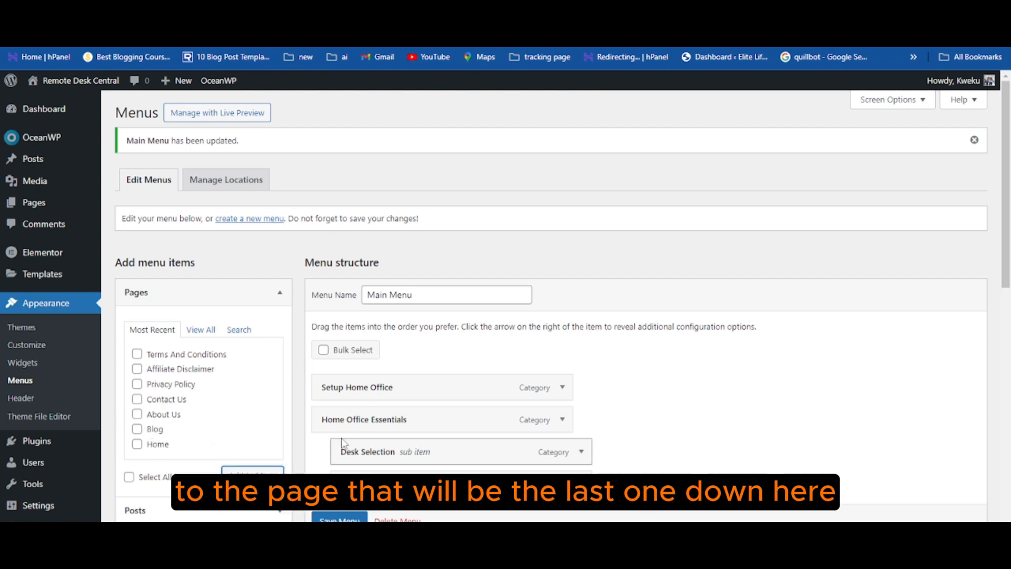
{"action": "scroll", "coordinate": [441, 411], "scroll_direction": "down", "scroll_amount": 8}
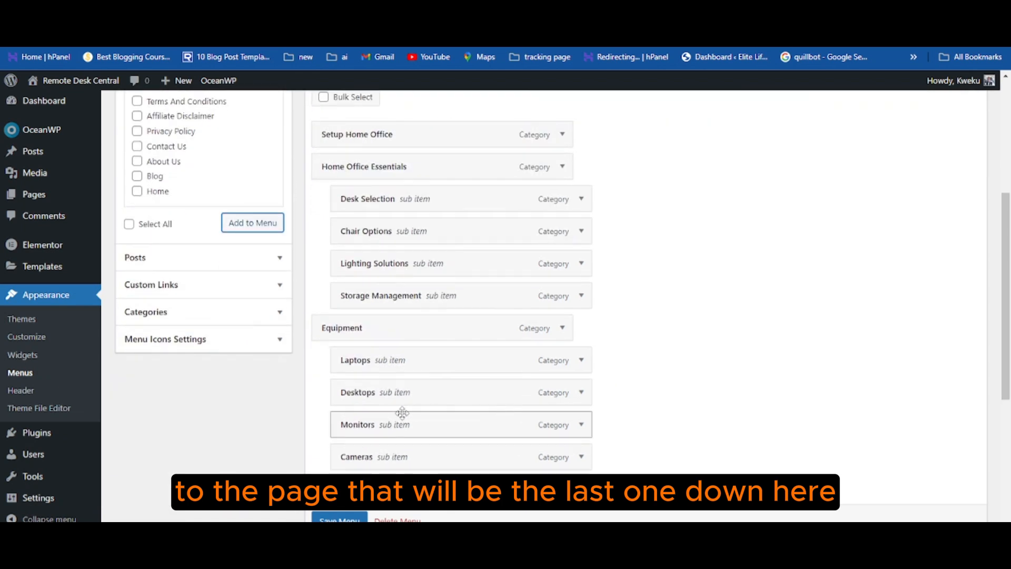
{"action": "scroll", "coordinate": [401, 422], "scroll_direction": "down", "scroll_amount": 2}
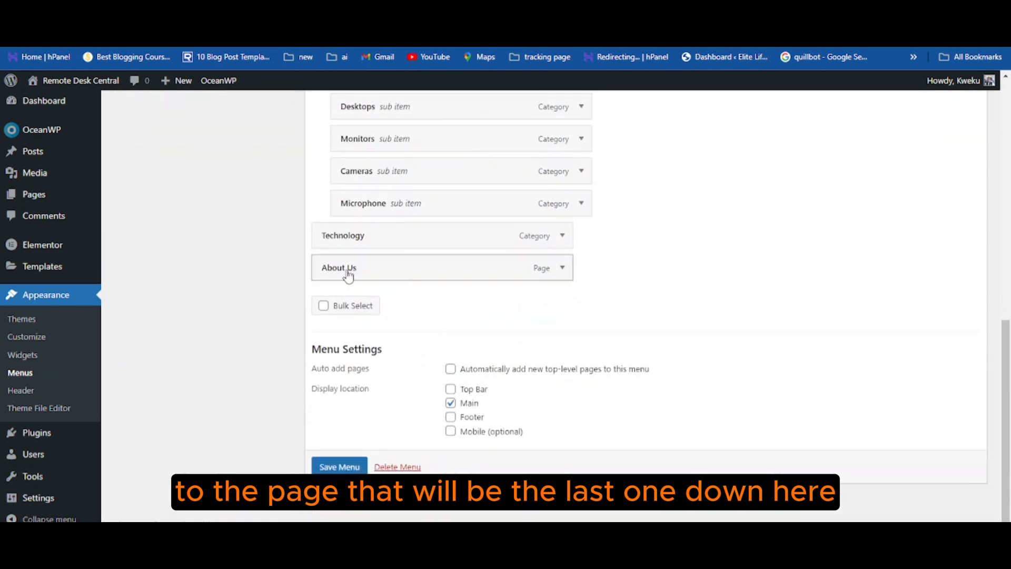
{"action": "left_click", "coordinate": [338, 469]}
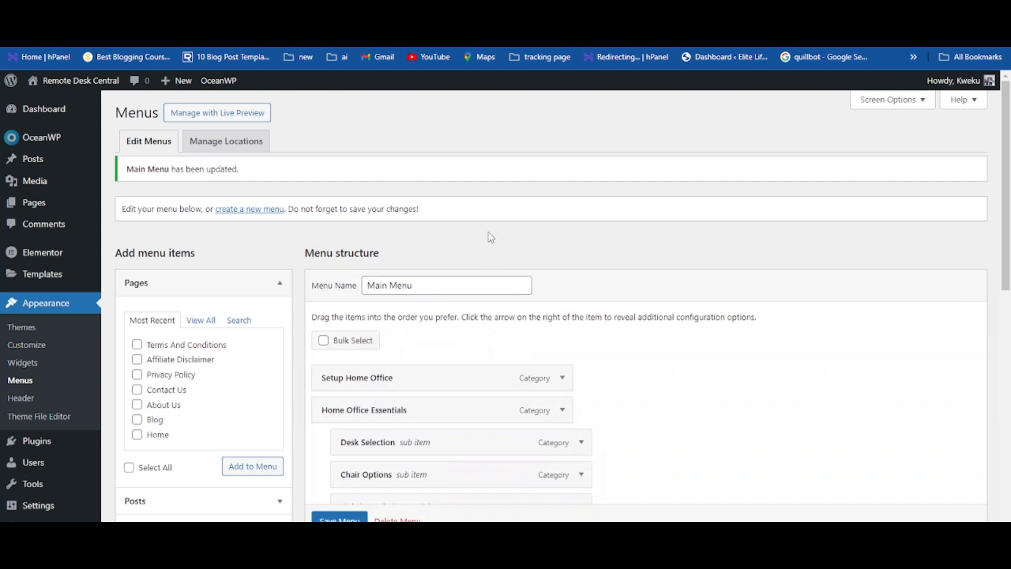
{"action": "scroll", "coordinate": [432, 370], "scroll_direction": "down", "scroll_amount": 10}
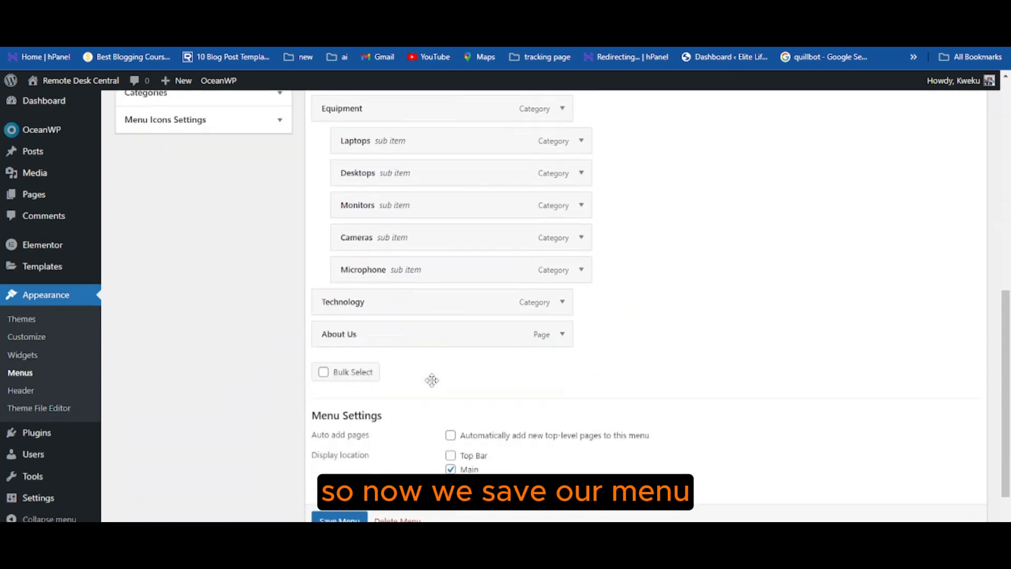
{"action": "scroll", "coordinate": [384, 264], "scroll_direction": "up", "scroll_amount": 10}
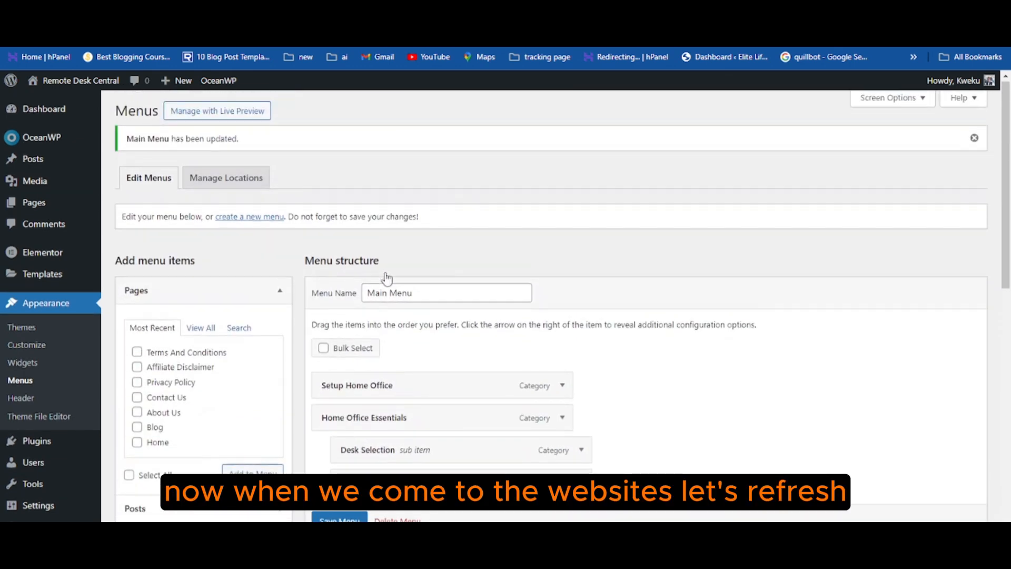
Step: Switch to the live Remote Desk Central site, reload it, and check the header navigation menu and the site title link
{"action": "left_click", "coordinate": [63, 12]}
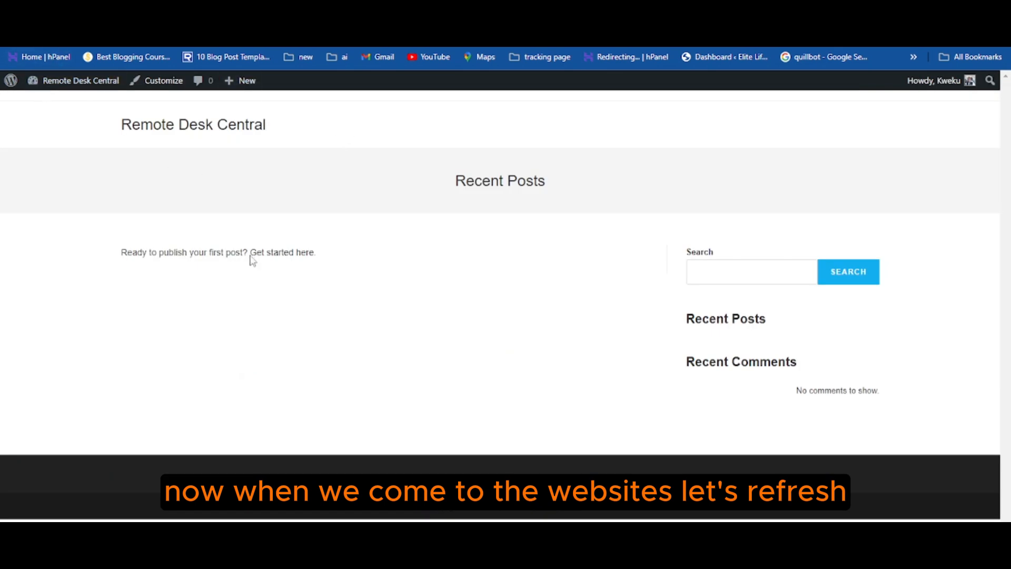
{"action": "key", "text": "F5"}
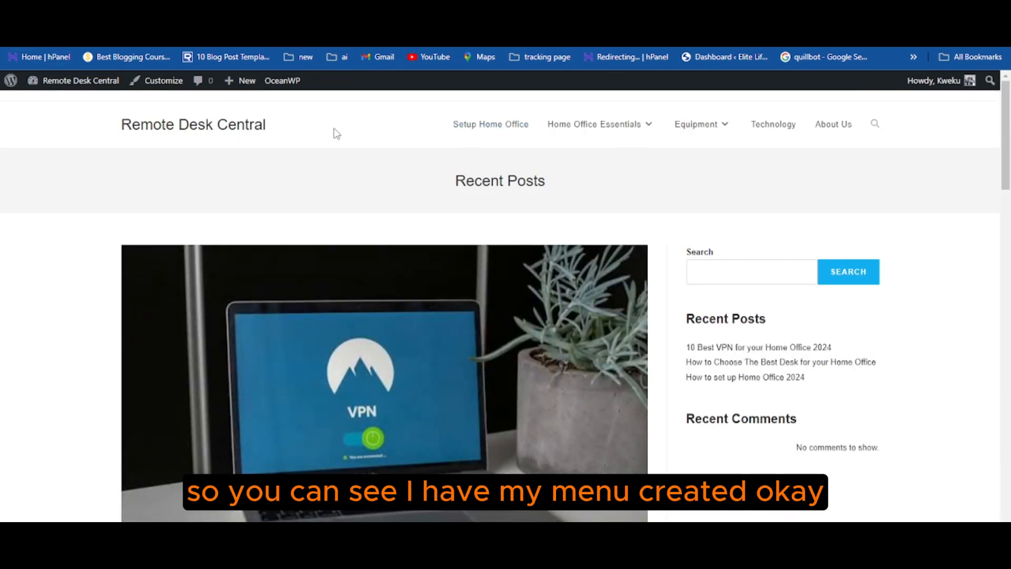
{"action": "mouse_move", "coordinate": [711, 140]}
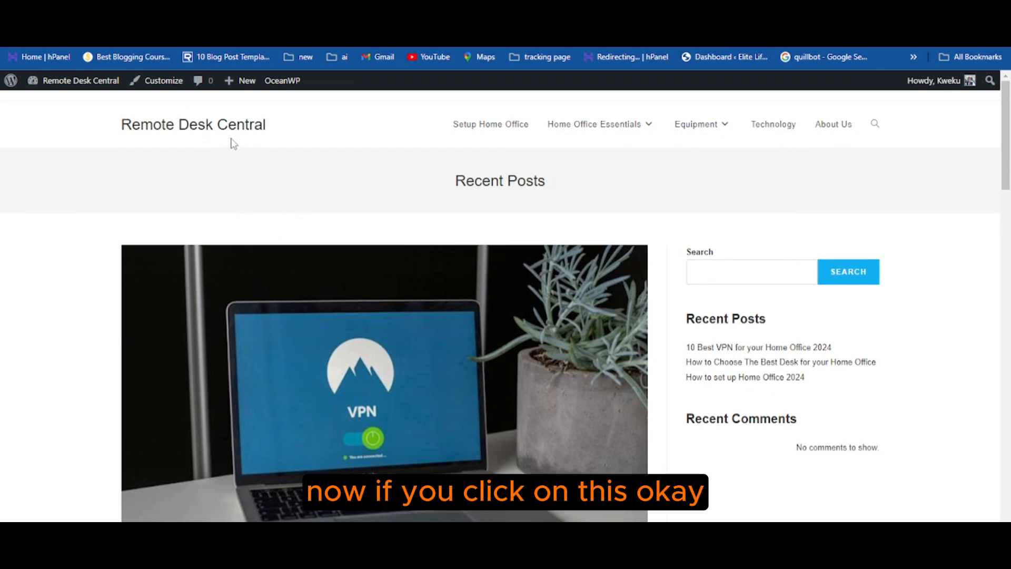
{"action": "left_click", "coordinate": [246, 128]}
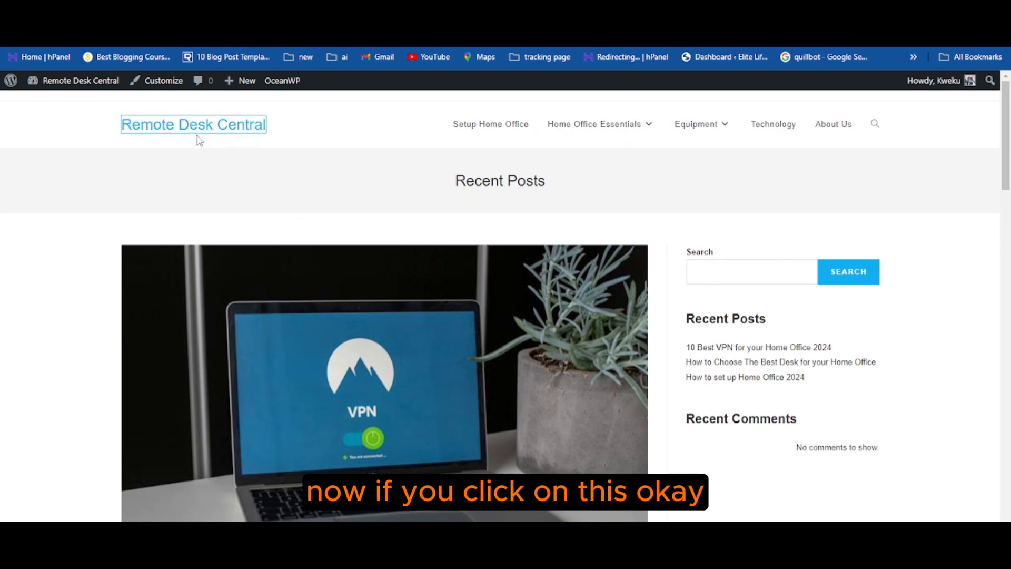
{"action": "left_click", "coordinate": [160, 131]}
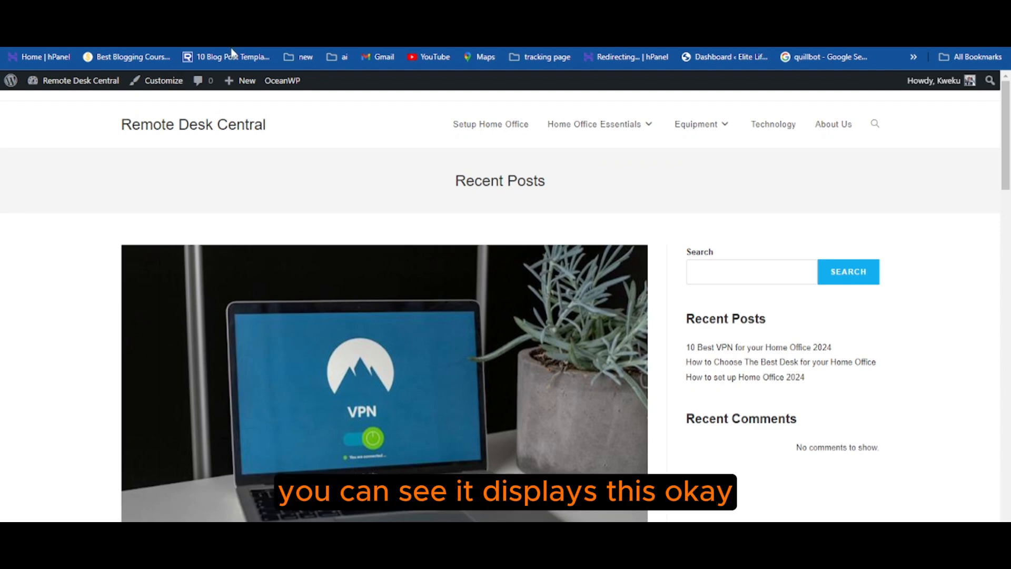
Step: Look through the blog posts listed on the live site's homepage
{"action": "scroll", "coordinate": [279, 342], "scroll_direction": "down", "scroll_amount": 5}
{"action": "scroll", "coordinate": [286, 349], "scroll_direction": "down", "scroll_amount": 15}
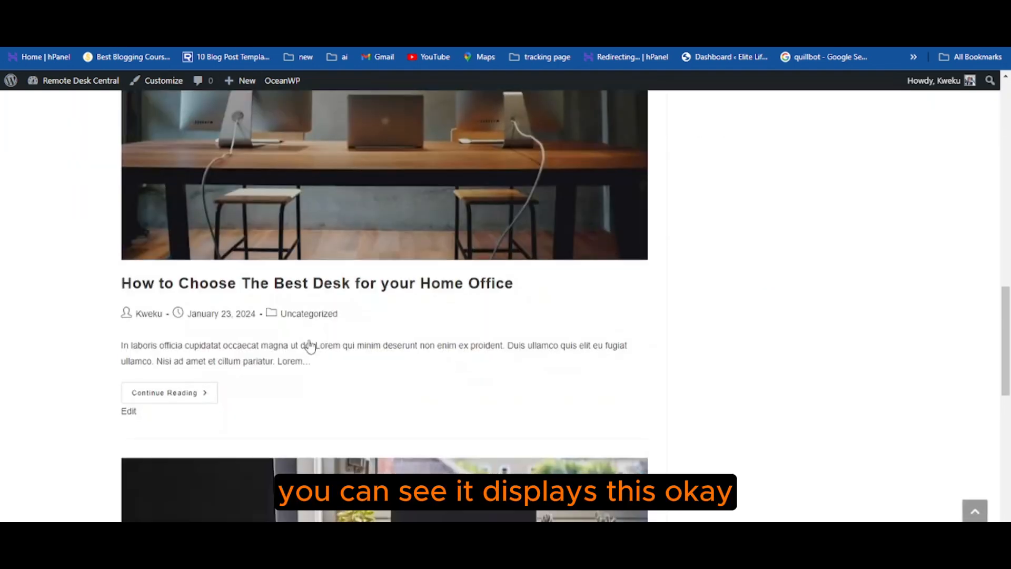
{"action": "scroll", "coordinate": [310, 342], "scroll_direction": "up", "scroll_amount": 20}
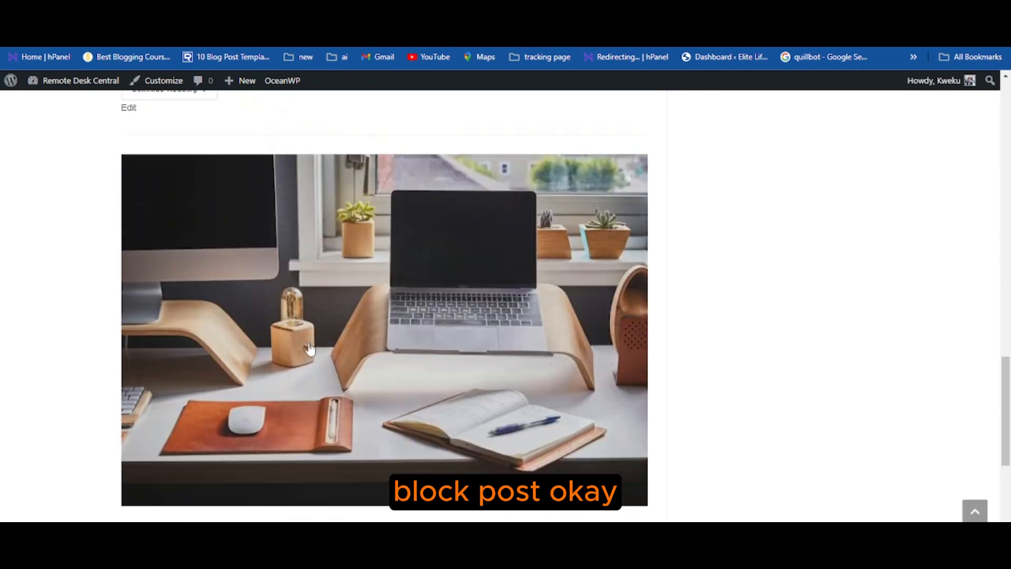
{"action": "scroll", "coordinate": [311, 348], "scroll_direction": "up", "scroll_amount": 1}
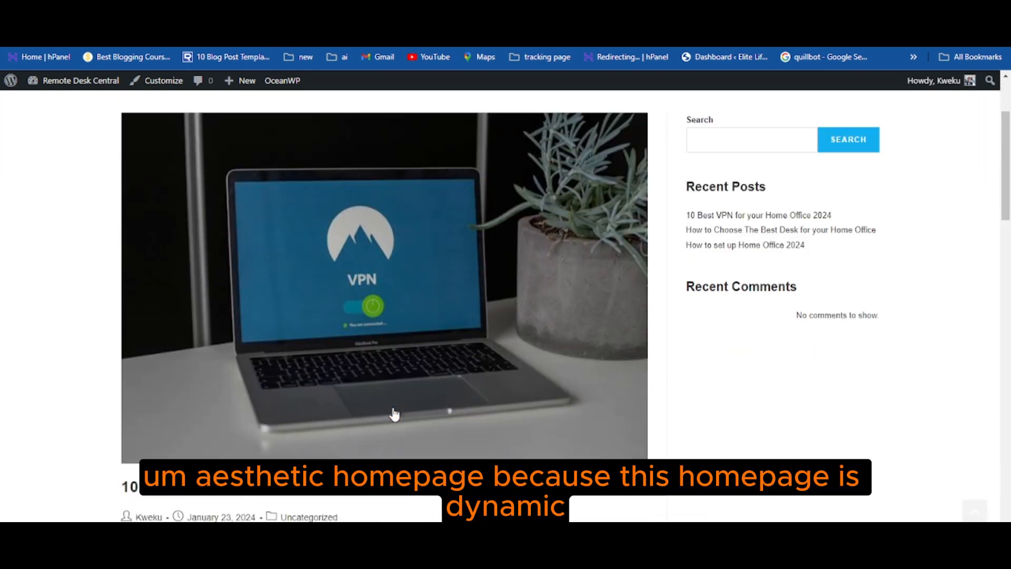
{"action": "scroll", "coordinate": [395, 413], "scroll_direction": "down", "scroll_amount": 6}
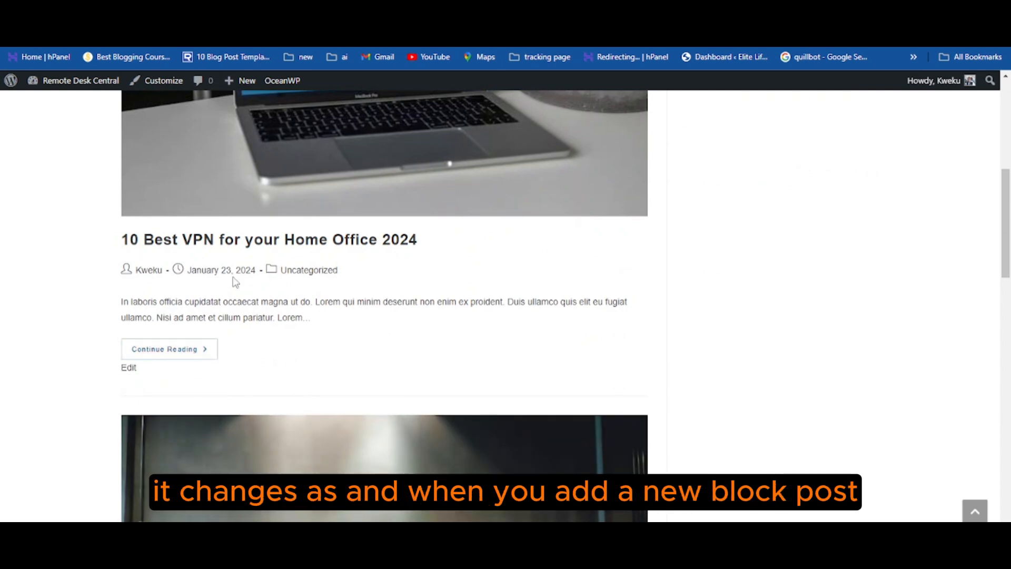
{"action": "scroll", "coordinate": [413, 368], "scroll_direction": "up", "scroll_amount": 6}
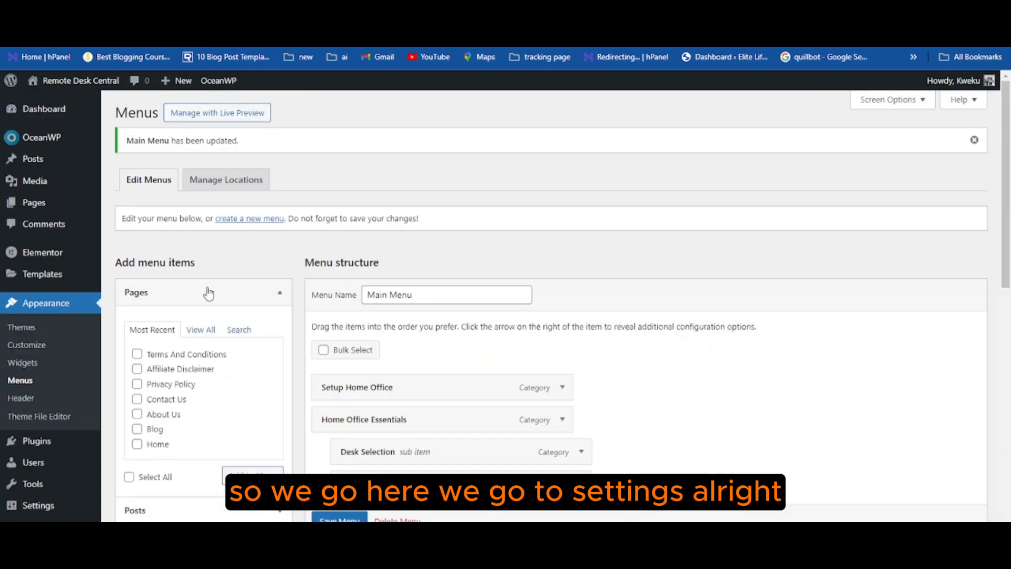
Step: Set the site's homepage display in the Reading settings to a static page, using Home as the homepage
{"action": "mouse_move", "coordinate": [40, 510]}
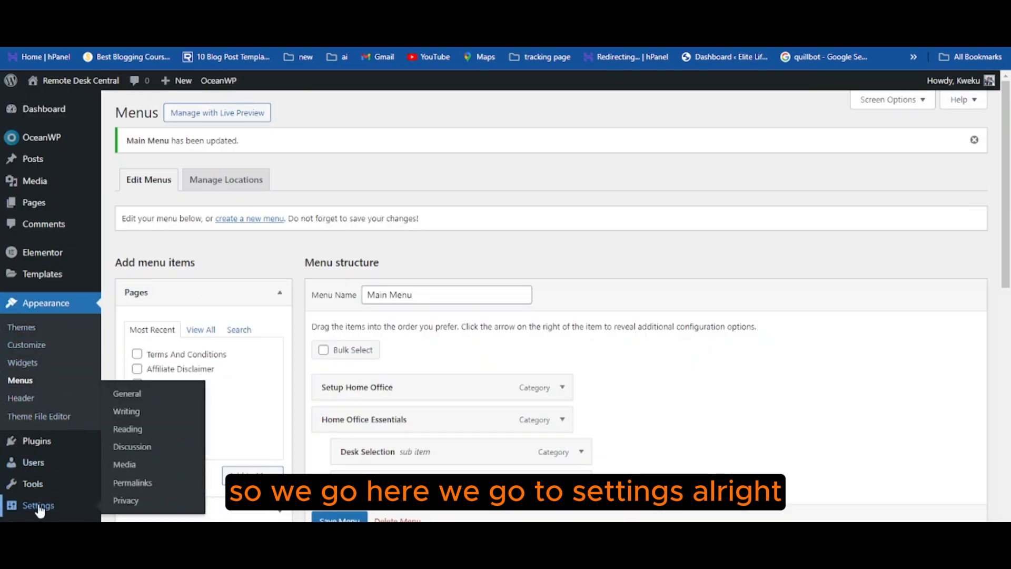
{"action": "left_click", "coordinate": [39, 507]}
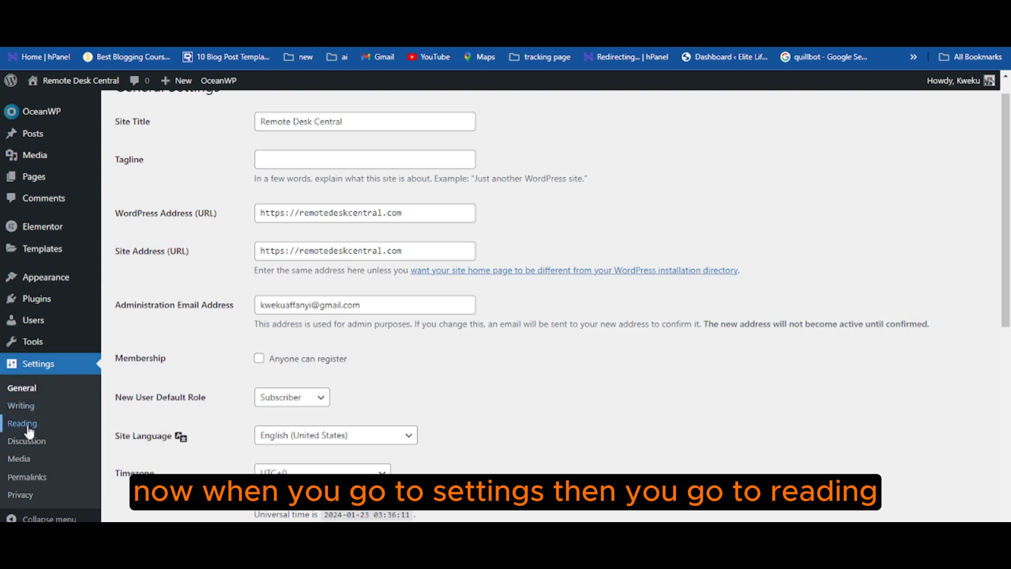
{"action": "left_click", "coordinate": [26, 427]}
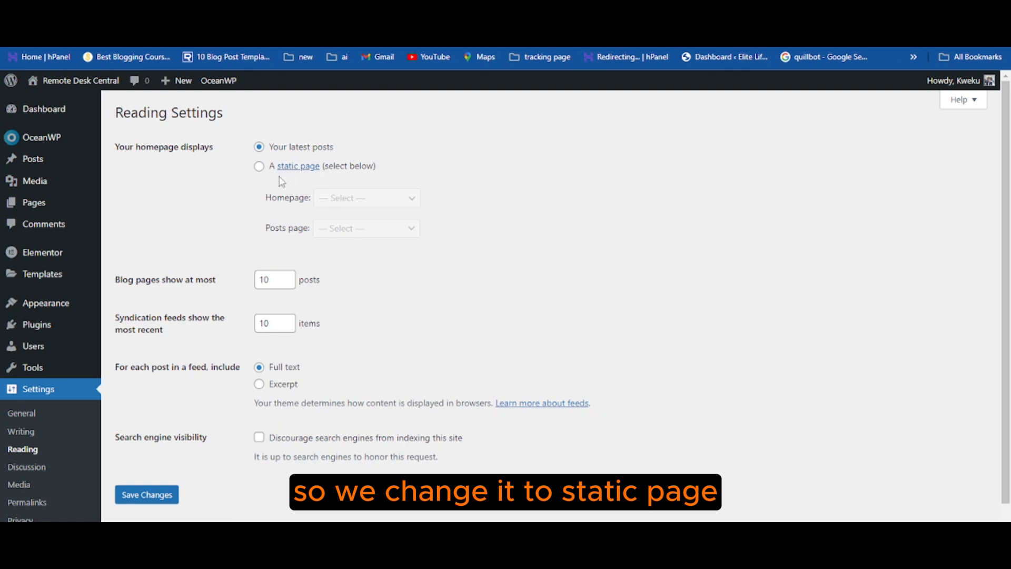
{"action": "left_click", "coordinate": [259, 167]}
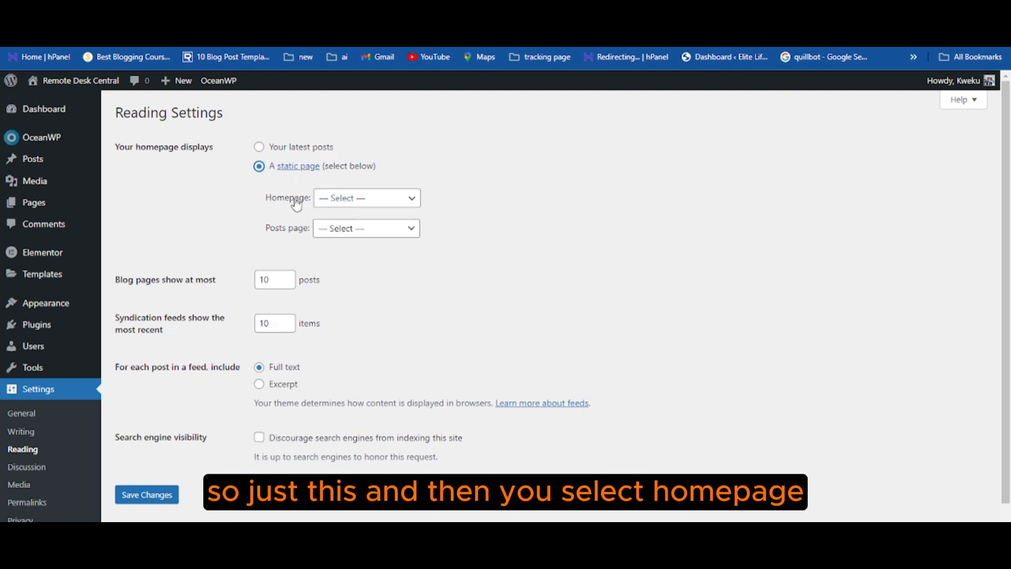
{"action": "left_click", "coordinate": [377, 199]}
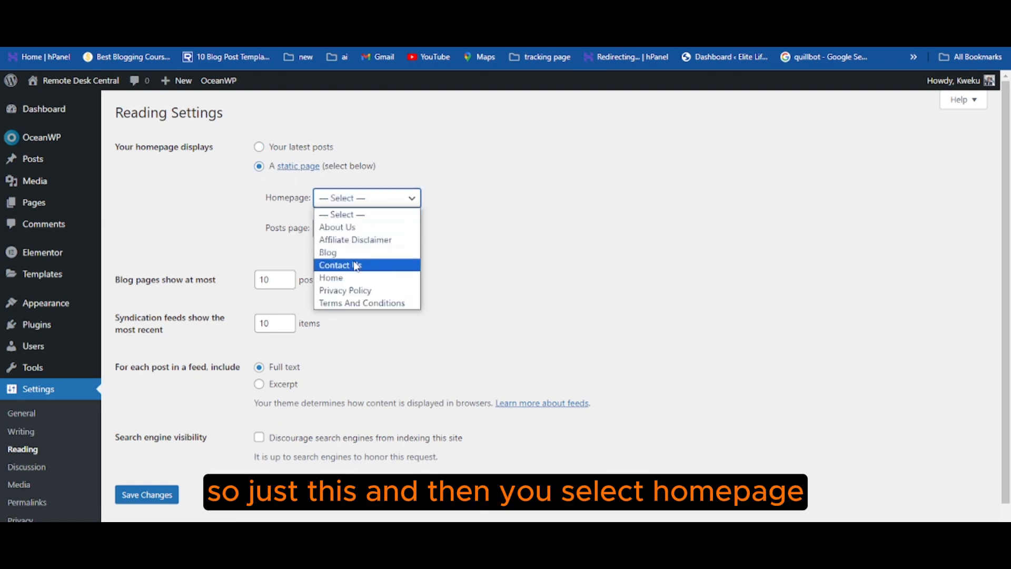
{"action": "left_click", "coordinate": [350, 278]}
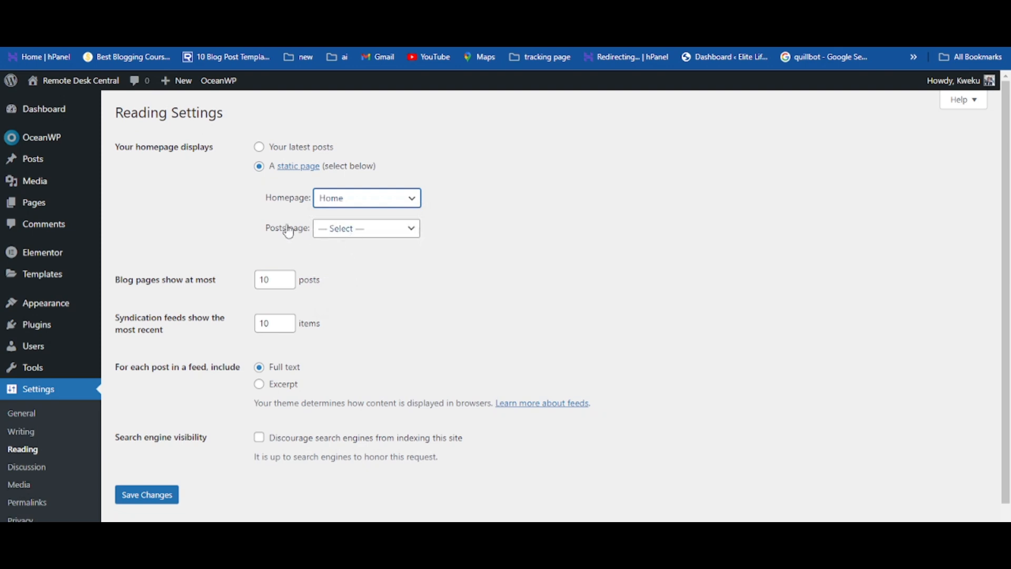
Step: Save the Reading settings, then check the homepage and the header's dropdown menus on the live Remote Desk Central site
{"action": "left_click", "coordinate": [128, 496]}
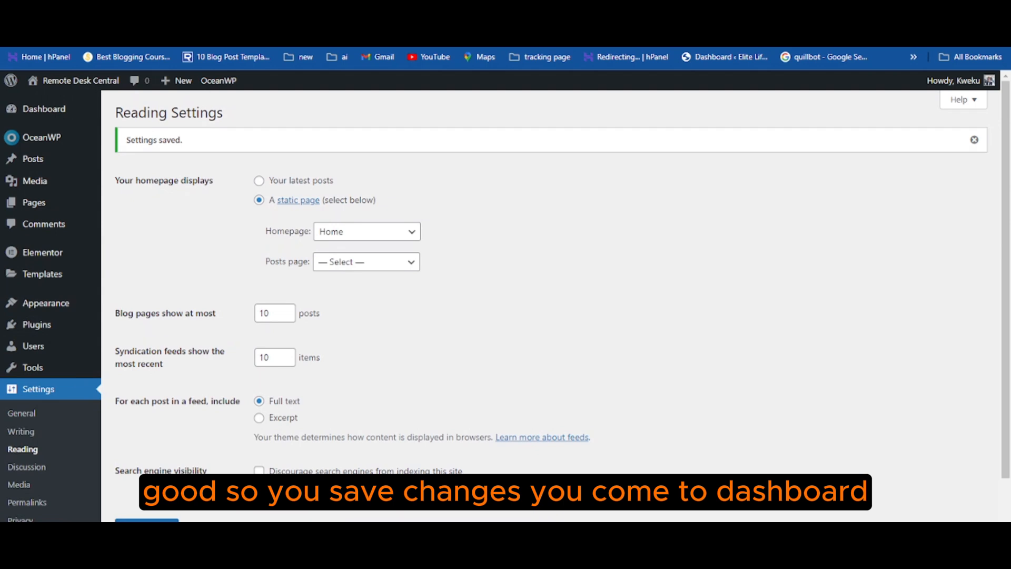
{"action": "left_click", "coordinate": [47, 113]}
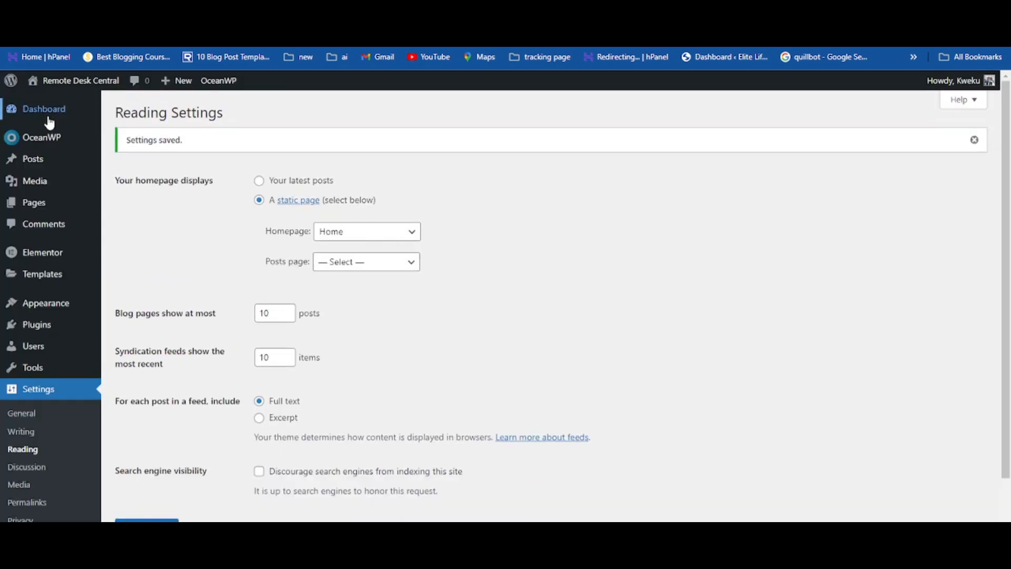
{"action": "left_click", "coordinate": [211, 10]}
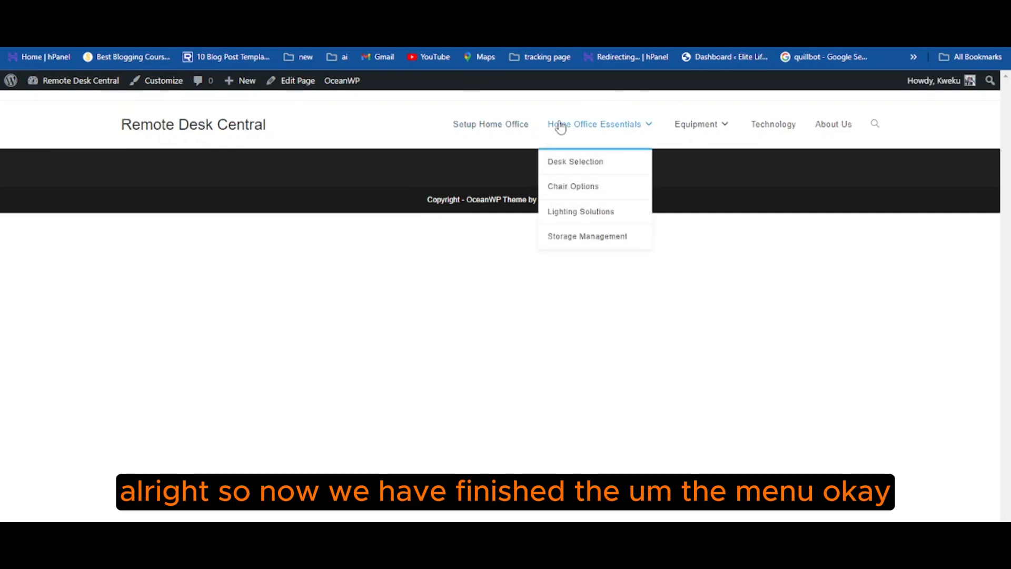
{"action": "mouse_move", "coordinate": [723, 128]}
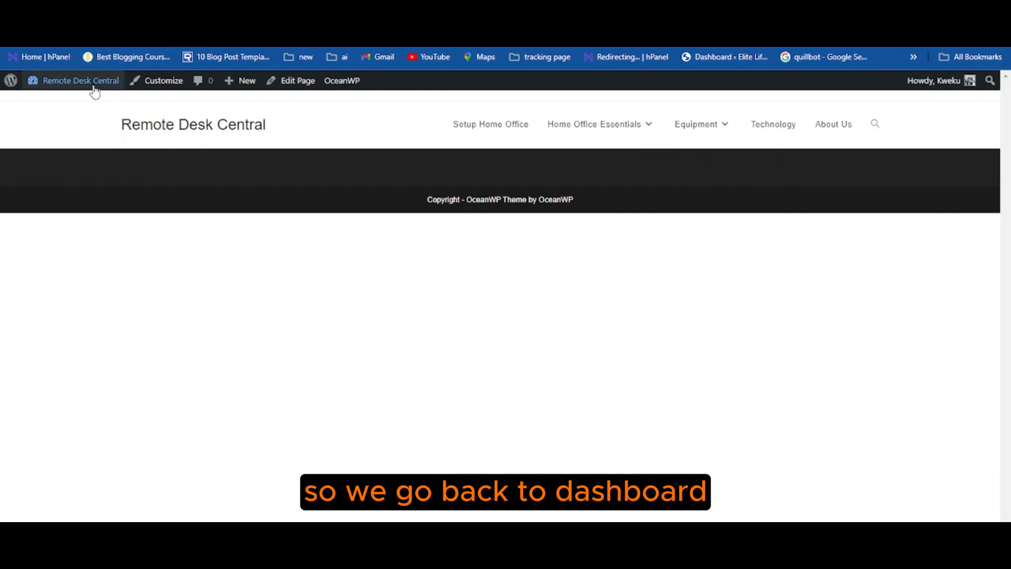
Step: Return to the site's dashboard, open the Home page for editing with Elementor, and dismiss the notification
{"action": "mouse_move", "coordinate": [84, 90]}
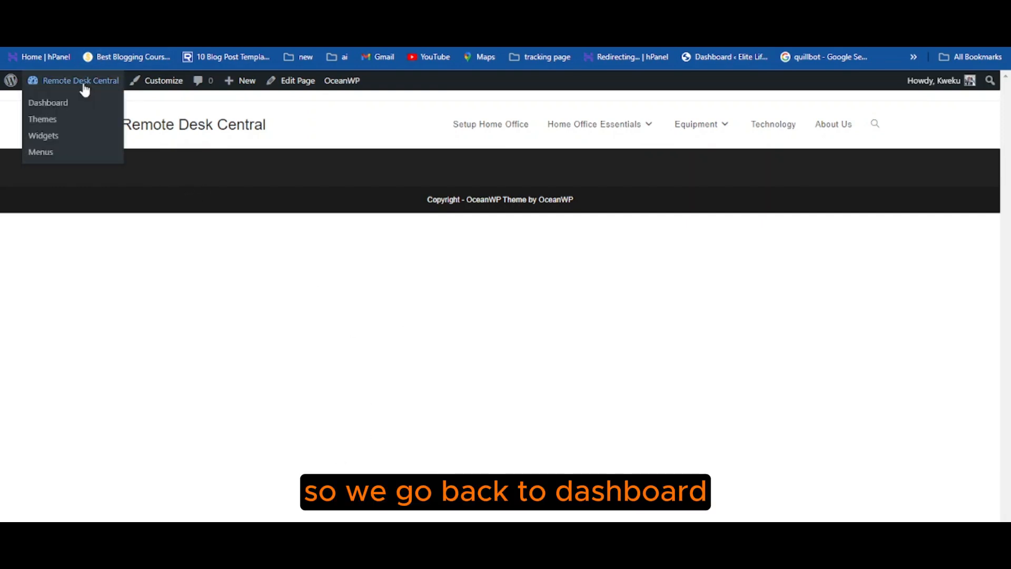
{"action": "left_click", "coordinate": [56, 108]}
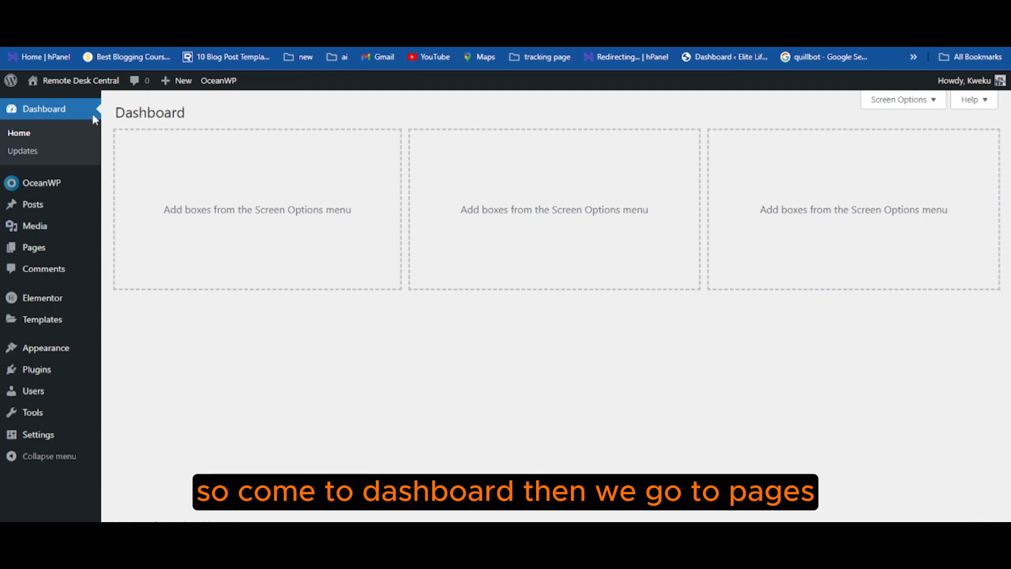
{"action": "left_click", "coordinate": [47, 252]}
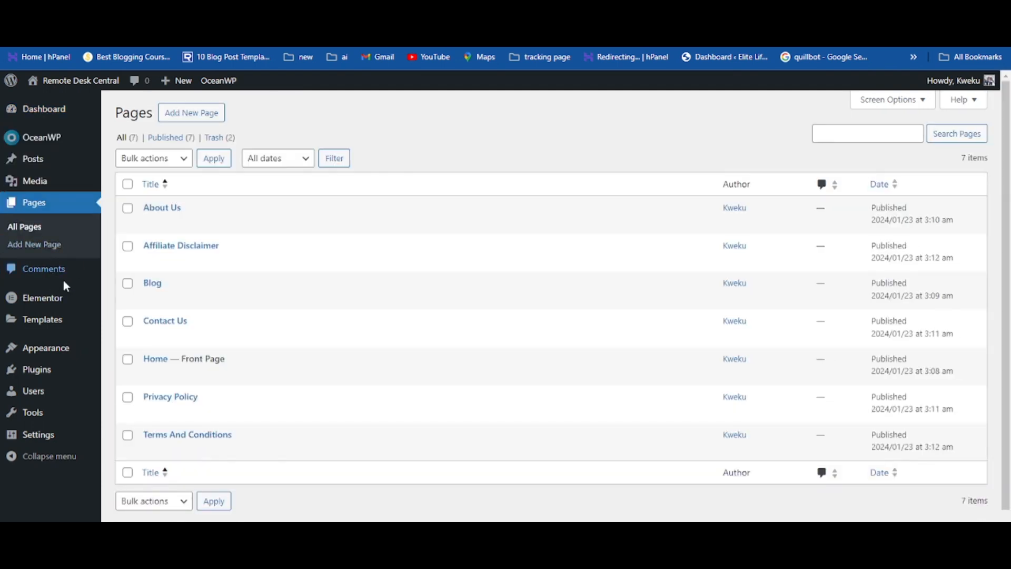
{"action": "left_click", "coordinate": [159, 361]}
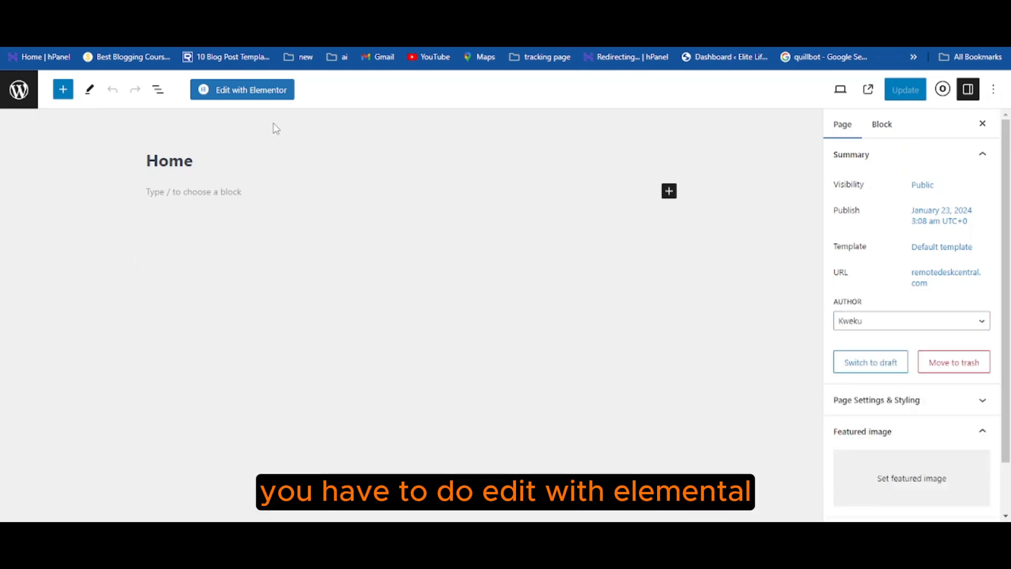
{"action": "left_click", "coordinate": [243, 96]}
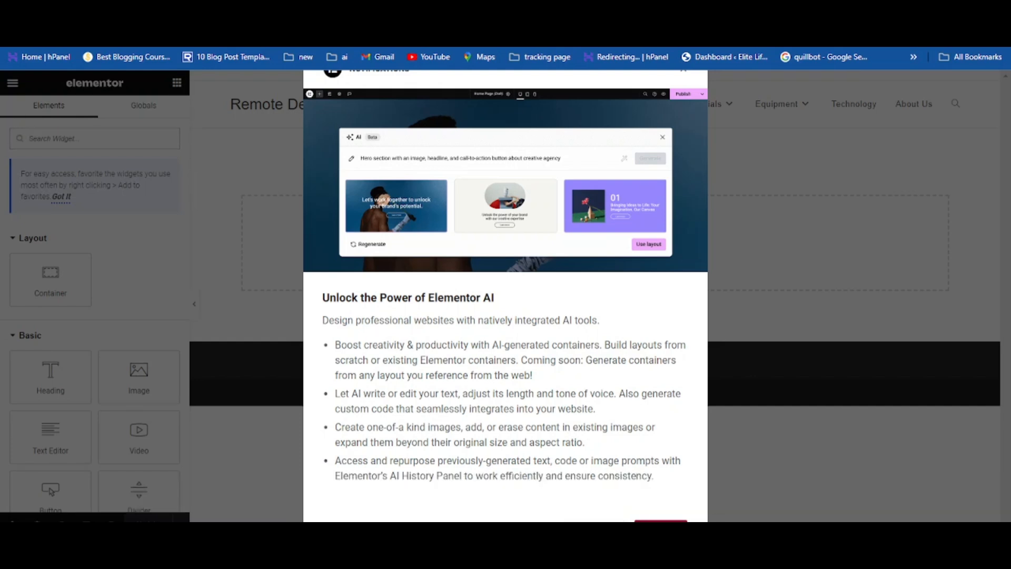
{"action": "key", "text": "Escape"}
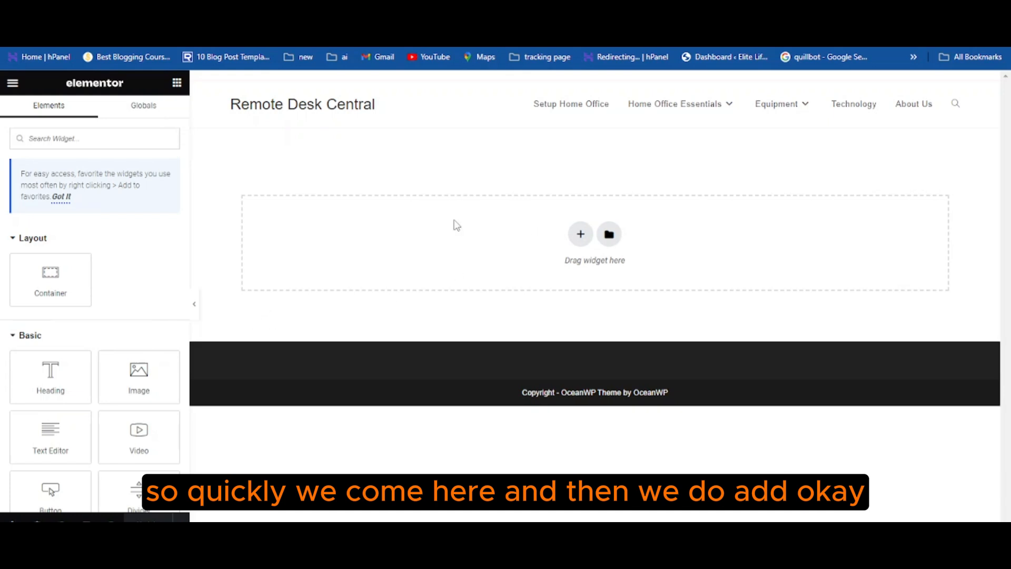
Step: Add a container with two equal columns to the Home page and place a Heading widget in its first column
{"action": "left_click", "coordinate": [580, 236]}
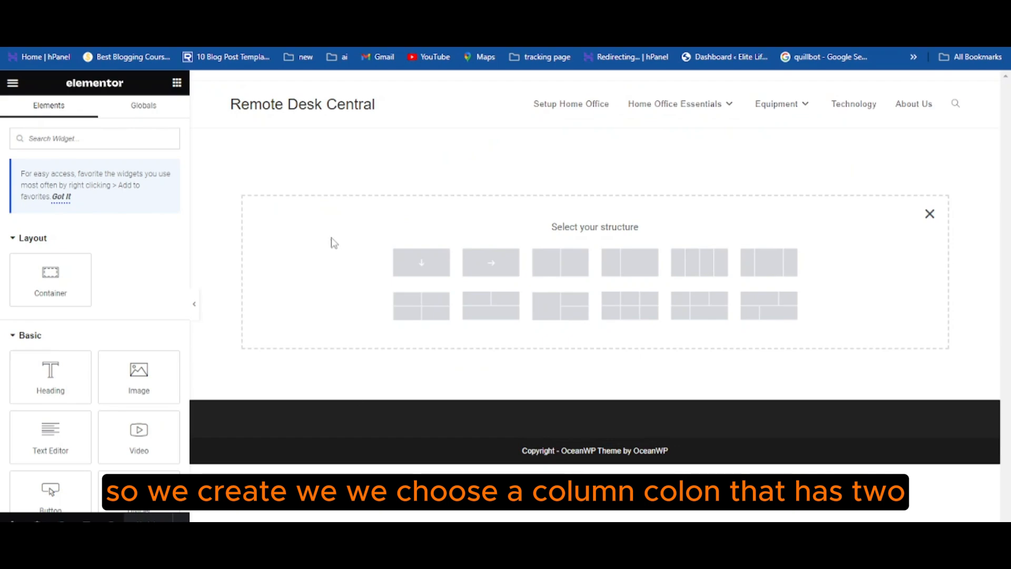
{"action": "left_click", "coordinate": [571, 272]}
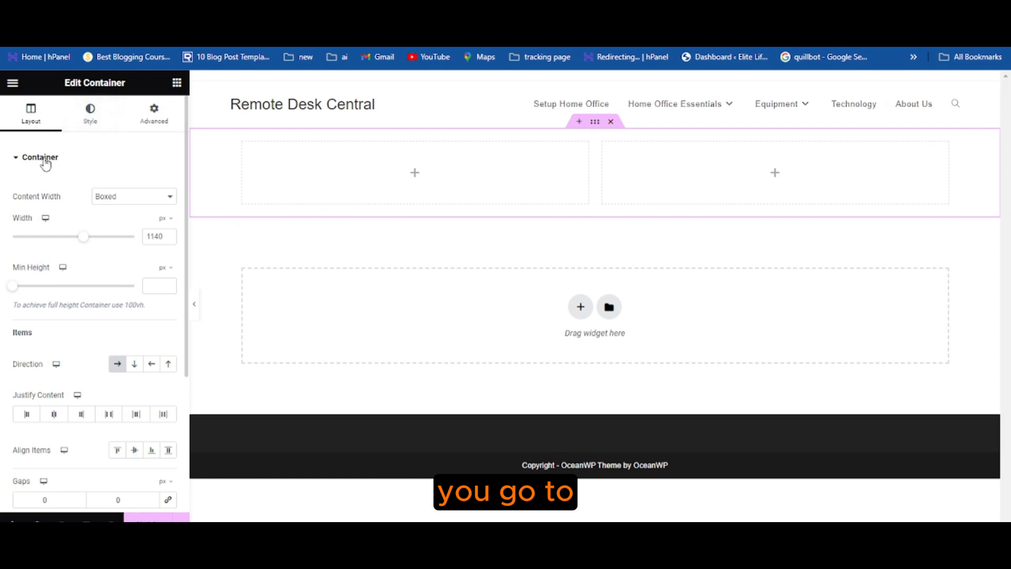
{"action": "left_click", "coordinate": [177, 86]}
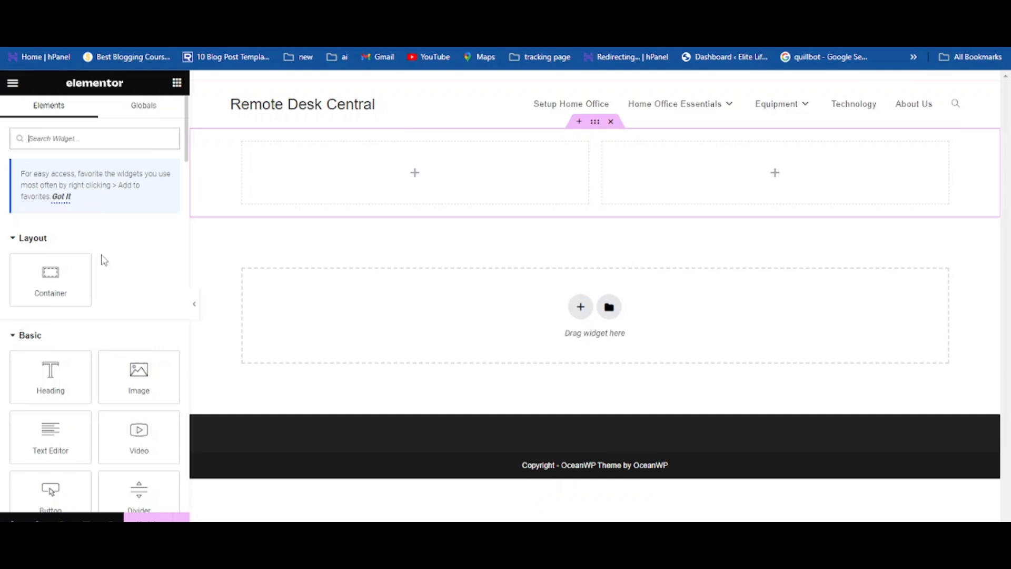
{"action": "scroll", "coordinate": [103, 259], "scroll_direction": "down", "scroll_amount": 1}
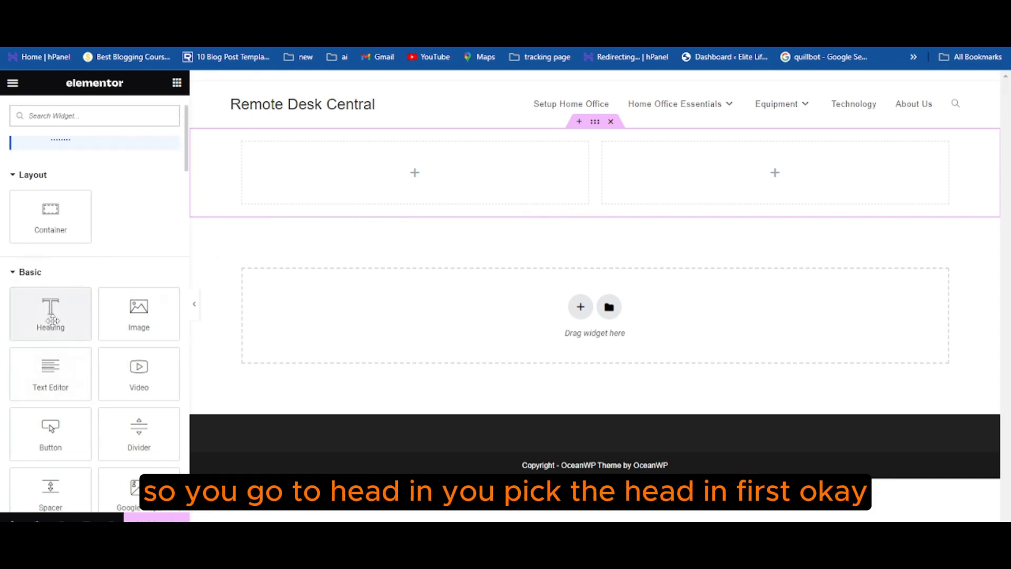
{"action": "left_click_drag", "start_coordinate": [51, 320], "coordinate": [422, 174]}
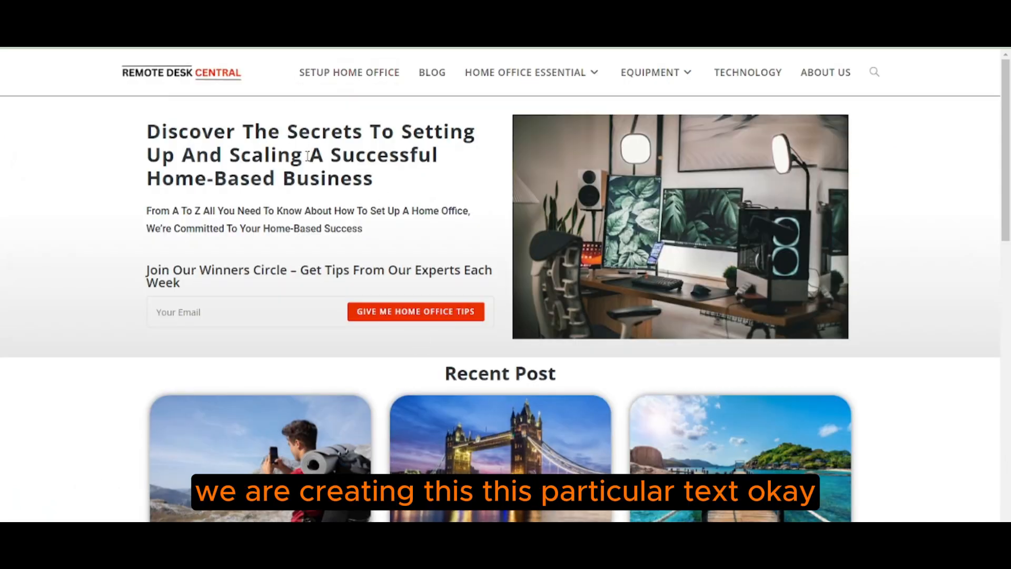
Step: Replace the heading's title with "Discover The Secrets To Setting Up And Scaling A Successful Home-Based Business", copied from the reference site's homepage
{"action": "left_click_drag", "start_coordinate": [390, 188], "coordinate": [136, 115]}
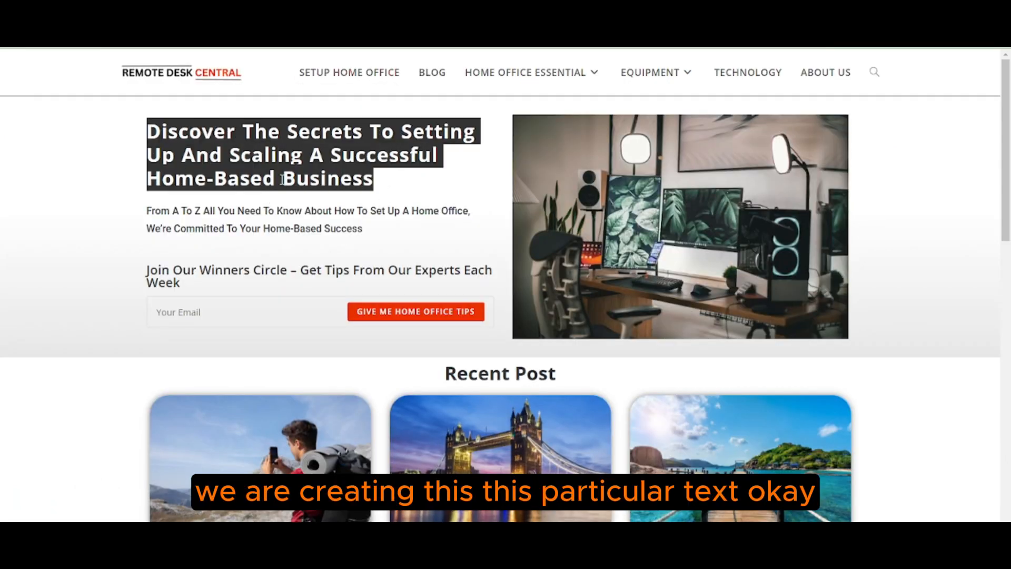
{"action": "right_click", "coordinate": [326, 154]}
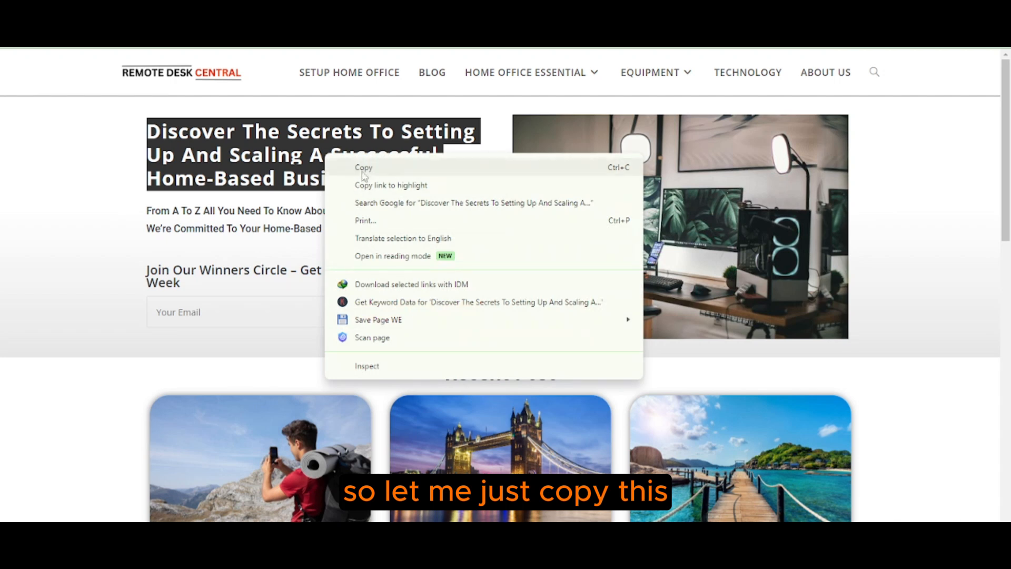
{"action": "left_click", "coordinate": [361, 171]}
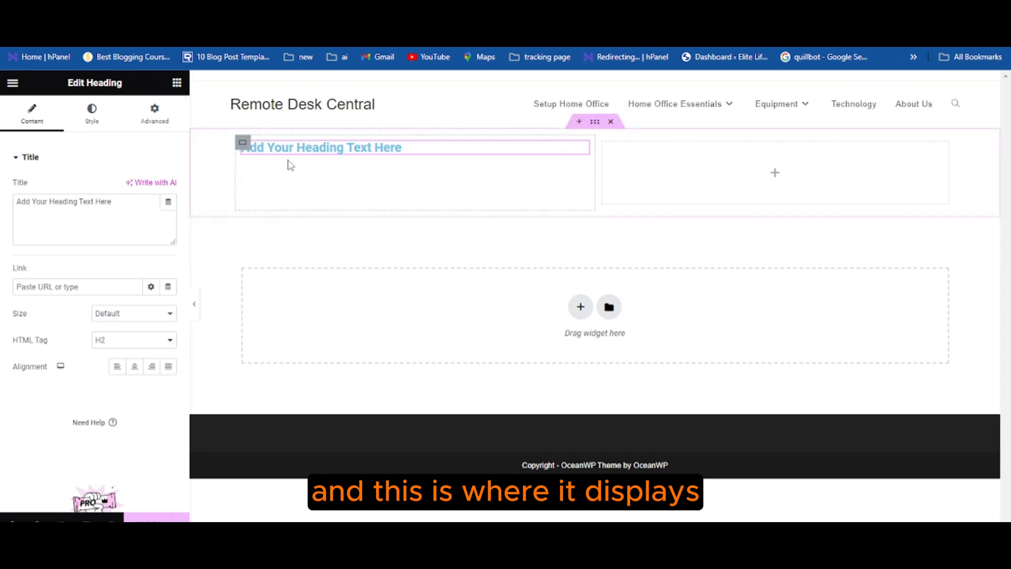
{"action": "left_click_drag", "start_coordinate": [116, 201], "coordinate": [3, 202]}
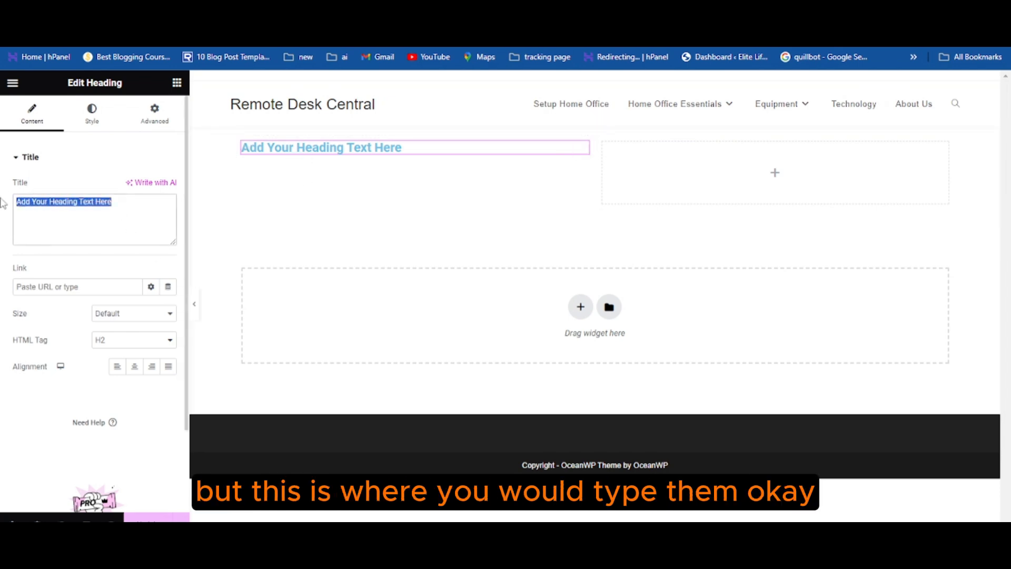
{"action": "right_click", "coordinate": [57, 207]}
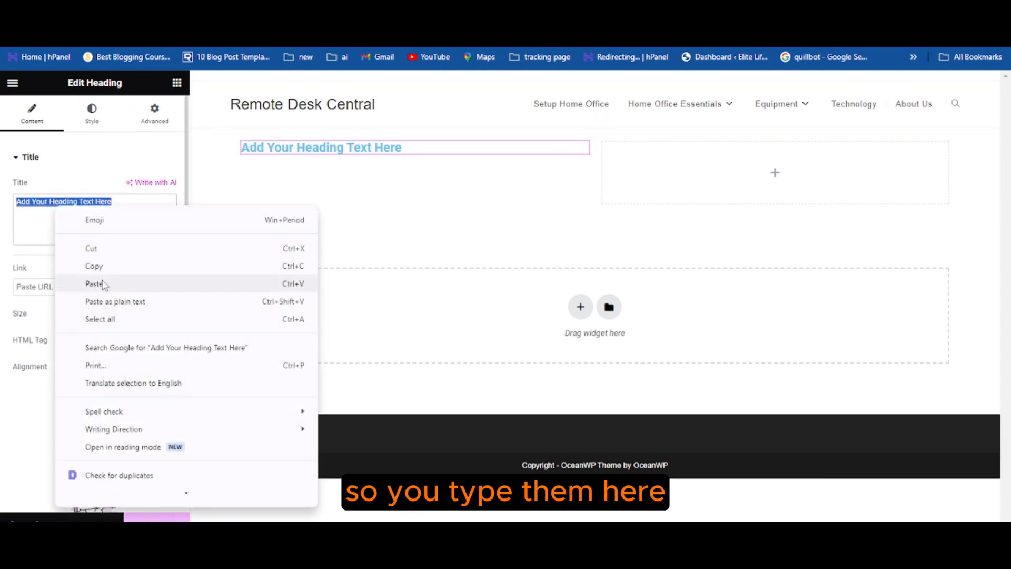
{"action": "left_click", "coordinate": [112, 301]}
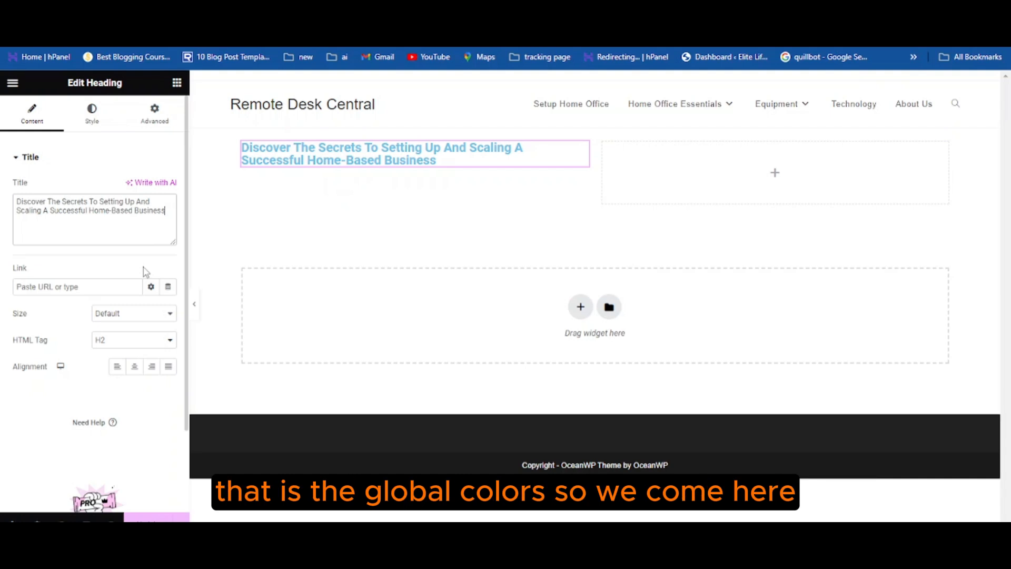
Step: Open the Global Colors in Elementor's Site Settings
{"action": "left_click", "coordinate": [13, 85]}
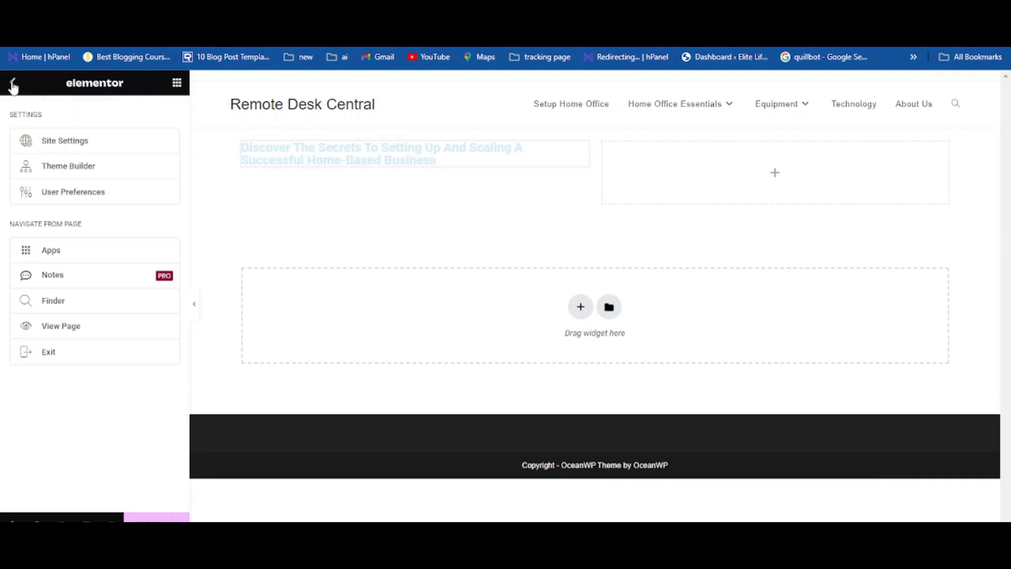
{"action": "left_click", "coordinate": [64, 140]}
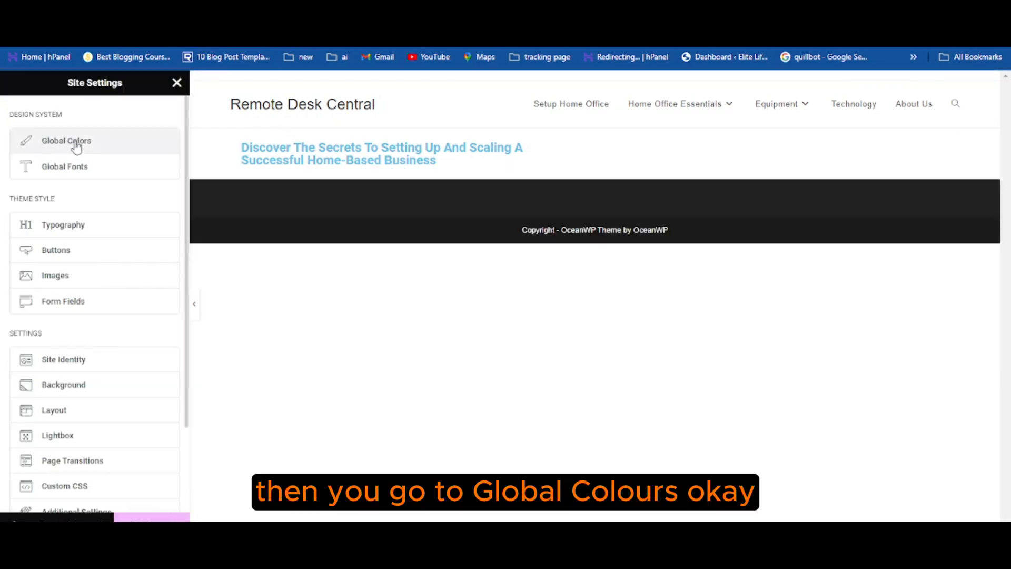
{"action": "left_click", "coordinate": [76, 144]}
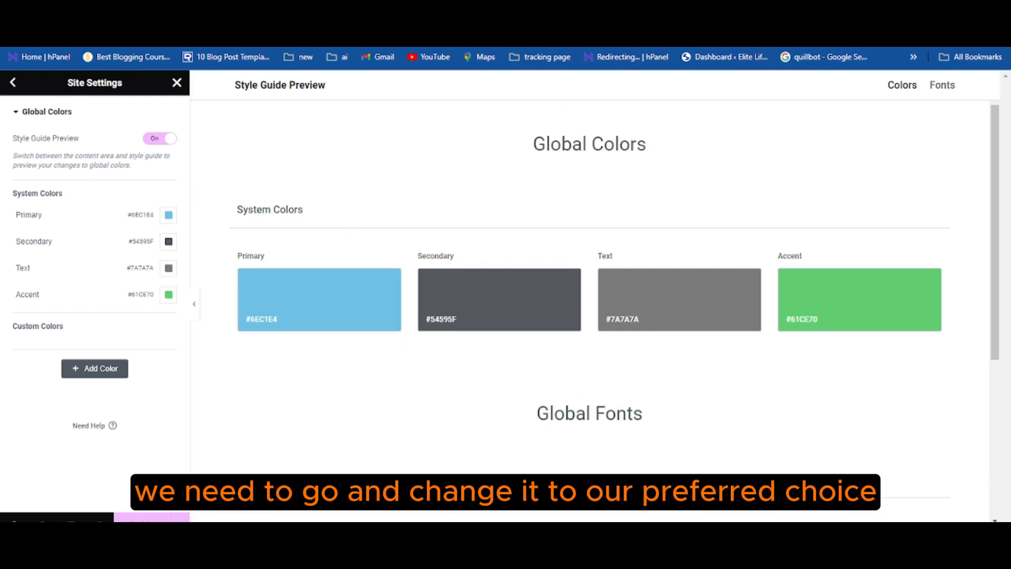
Step: Search Google for huemint in a new browser tab, open the Huemint site, and launch its color palette generator
{"action": "key", "text": "ctrl+t"}
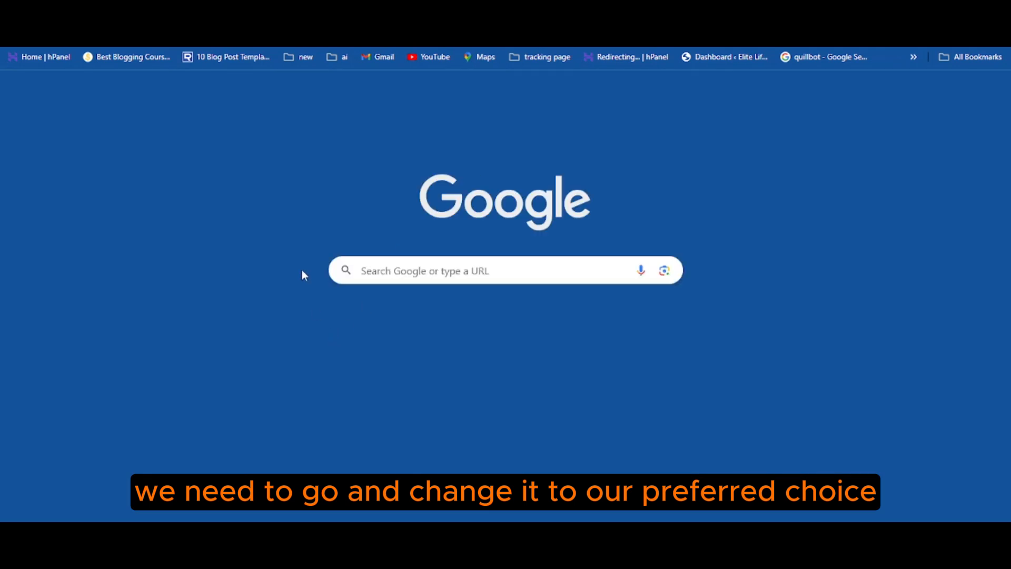
{"action": "left_click", "coordinate": [389, 268]}
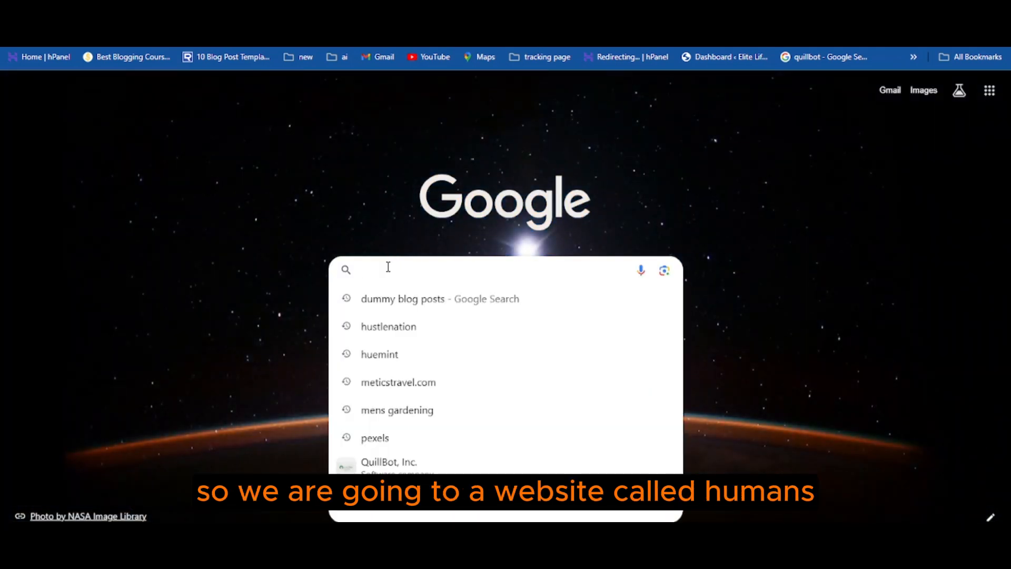
{"action": "left_click", "coordinate": [361, 175]}
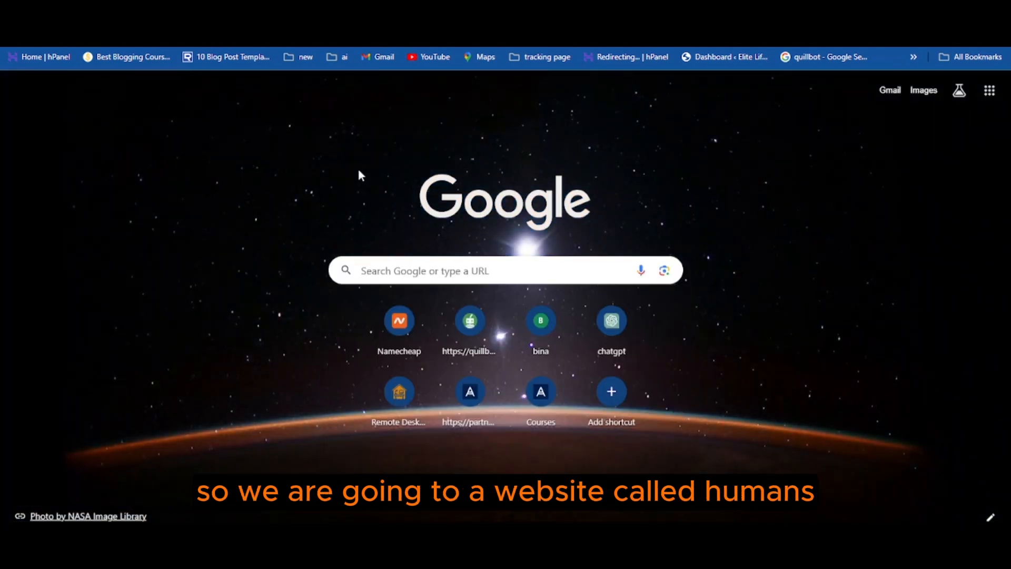
{"action": "left_click", "coordinate": [388, 270]}
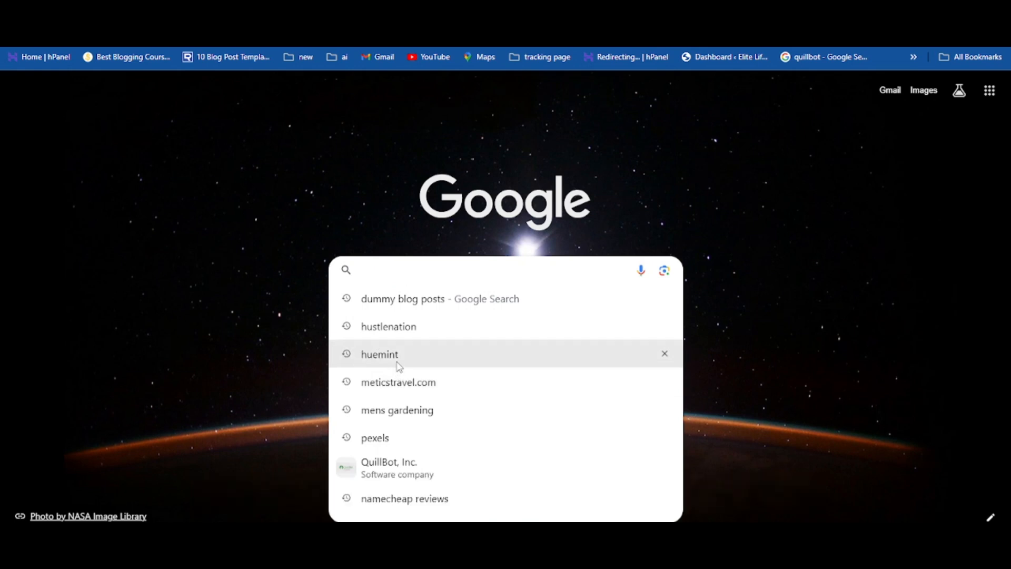
{"action": "left_click", "coordinate": [397, 361]}
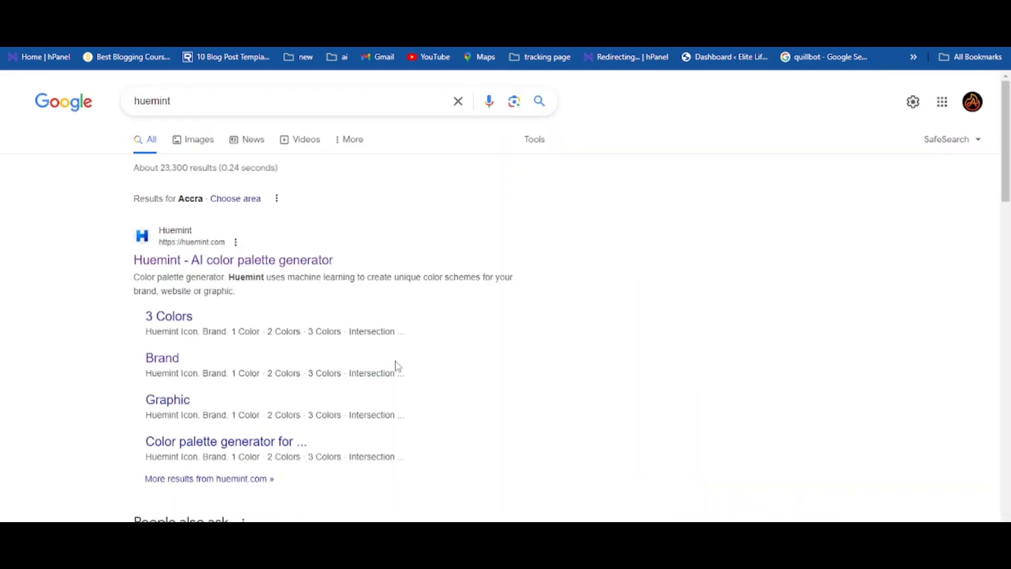
{"action": "left_click", "coordinate": [270, 261]}
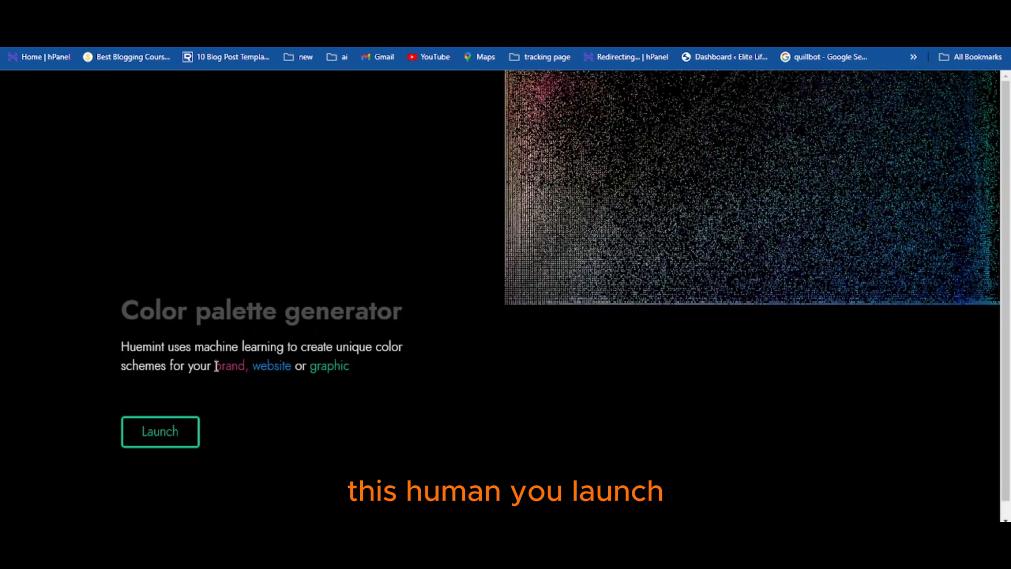
{"action": "left_click", "coordinate": [171, 441]}
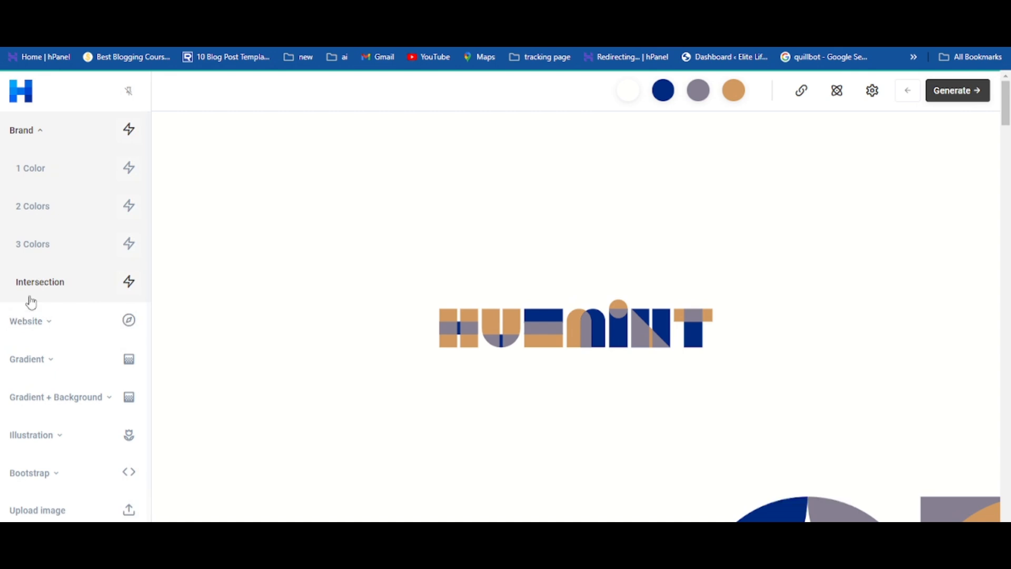
Step: Show Huemint's website color scheme with 1 Accent and look through its preview page
{"action": "left_click", "coordinate": [39, 323]}
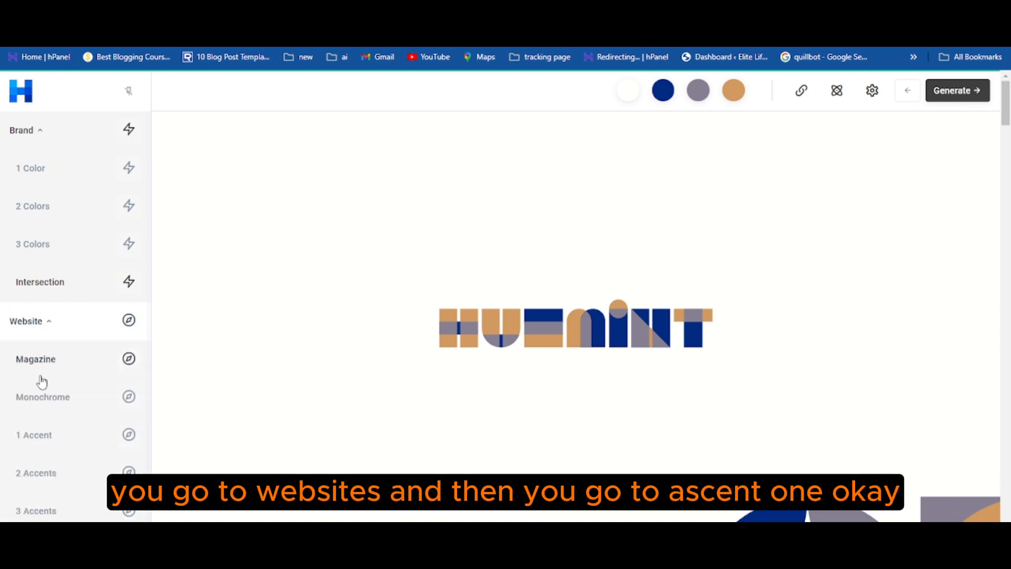
{"action": "scroll", "coordinate": [58, 332], "scroll_direction": "down", "scroll_amount": 2}
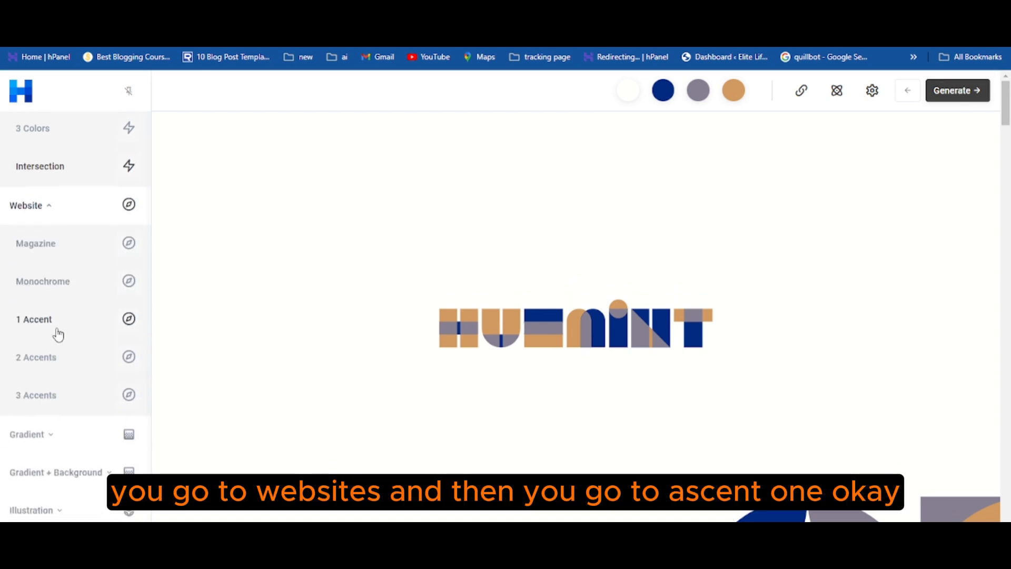
{"action": "left_click", "coordinate": [40, 315]}
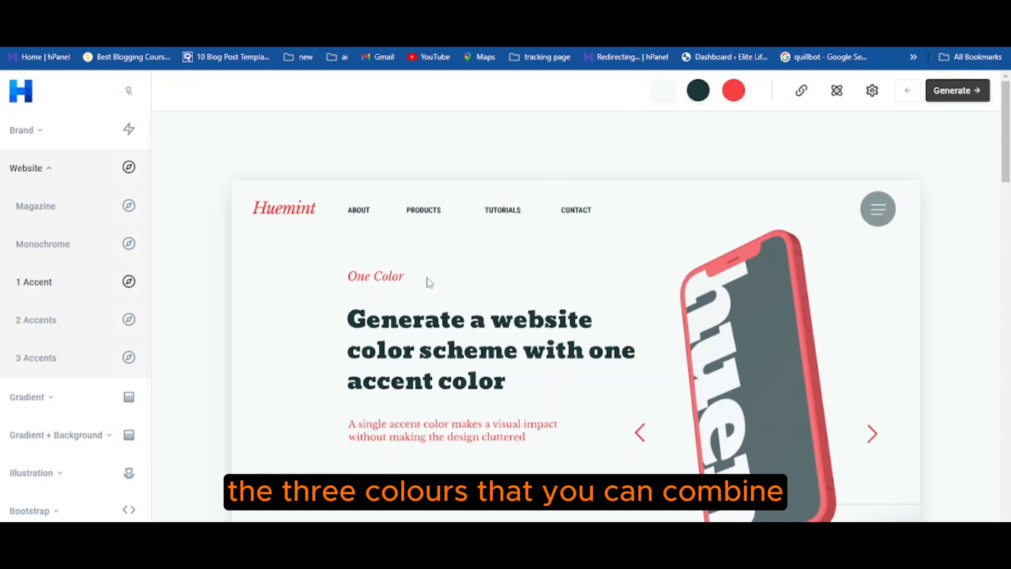
{"action": "scroll", "coordinate": [628, 388], "scroll_direction": "down", "scroll_amount": 2}
{"action": "scroll", "coordinate": [493, 357], "scroll_direction": "up", "scroll_amount": 2}
{"action": "scroll", "coordinate": [501, 357], "scroll_direction": "down", "scroll_amount": 3}
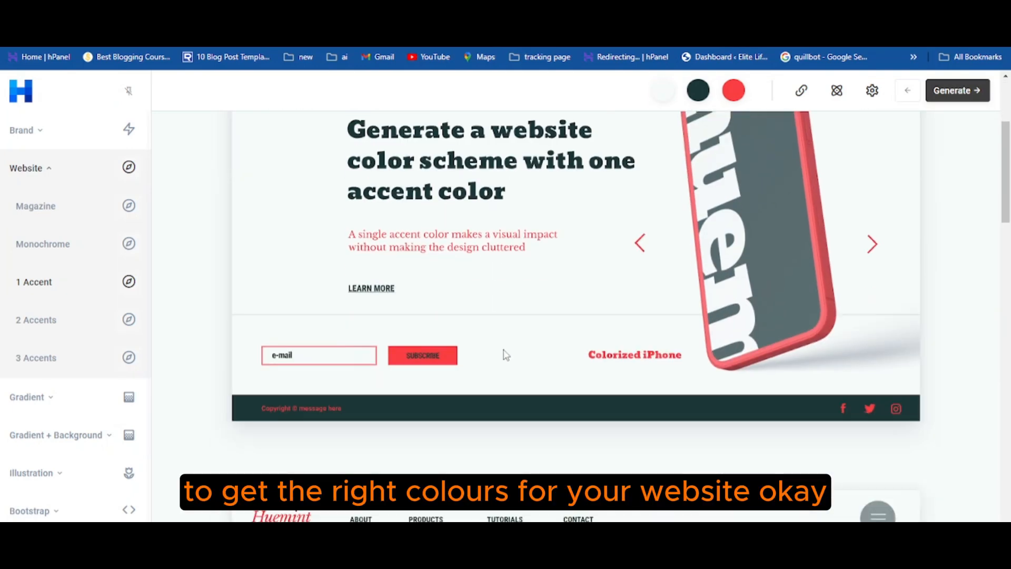
Step: Return to the start of the preview page and view the code options of the palette's light background color
{"action": "scroll", "coordinate": [506, 355], "scroll_direction": "up", "scroll_amount": 3}
{"action": "scroll", "coordinate": [510, 353], "scroll_direction": "down", "scroll_amount": 3}
{"action": "scroll", "coordinate": [509, 352], "scroll_direction": "up", "scroll_amount": 3}
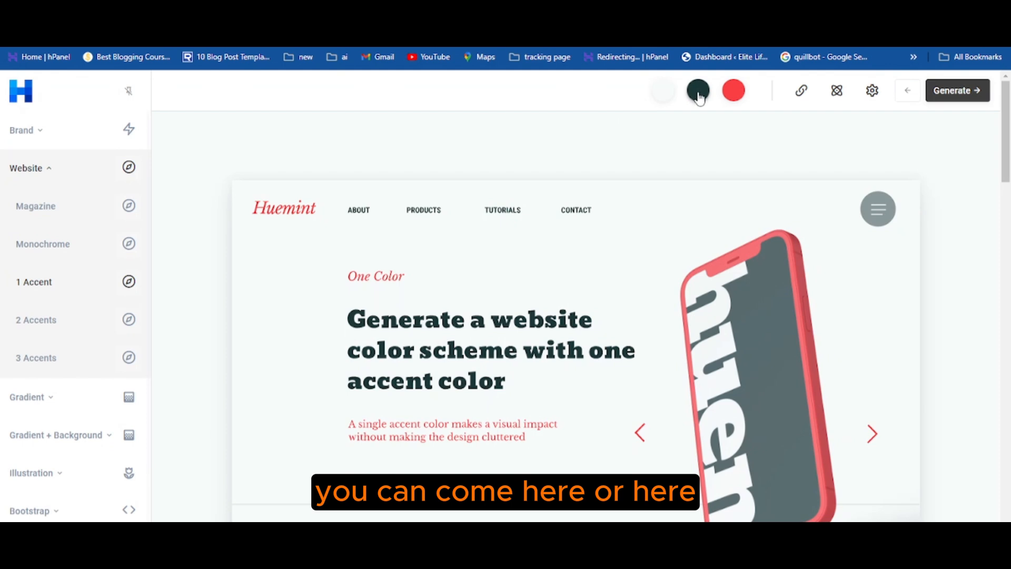
{"action": "left_click", "coordinate": [670, 97]}
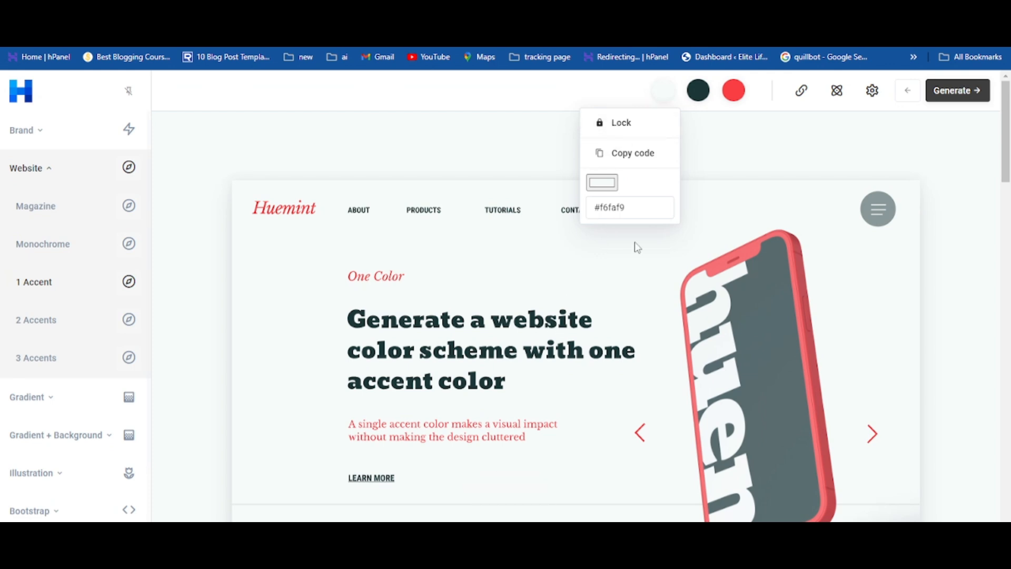
{"action": "left_click", "coordinate": [742, 149]}
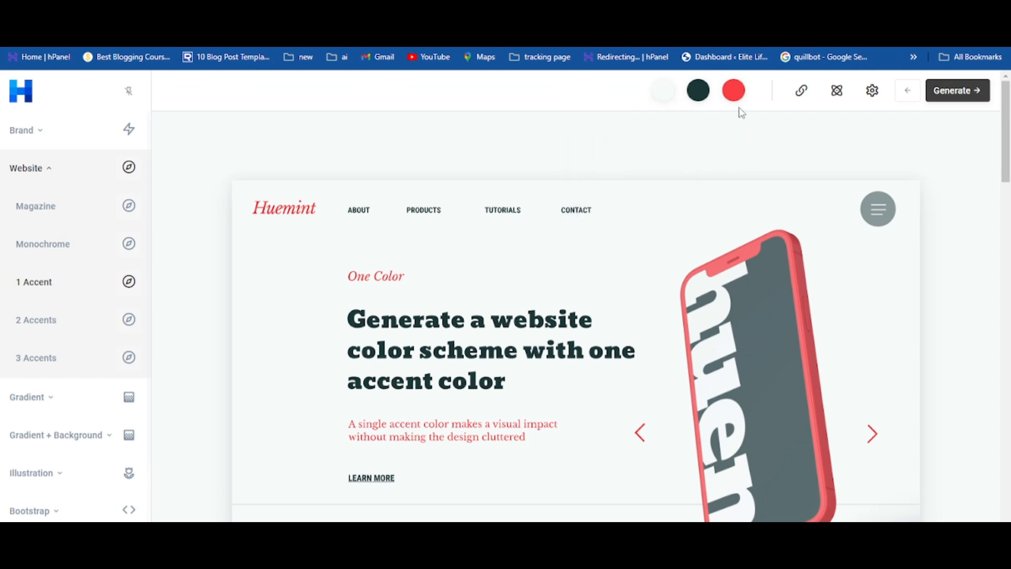
Step: Generate new 1 Accent palettes until a white, navy blue and red scheme comes up, and look over its preview
{"action": "left_click", "coordinate": [939, 95]}
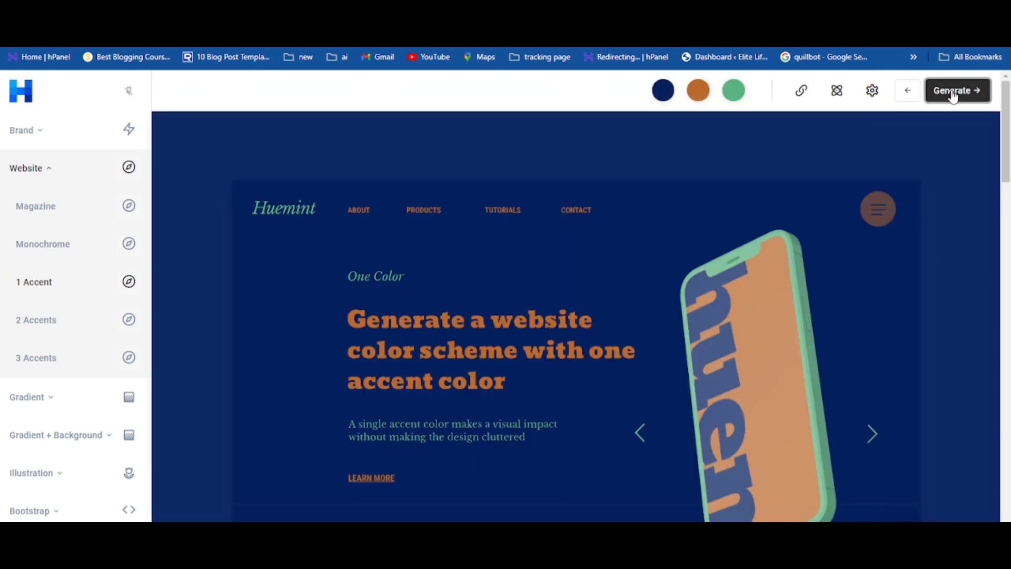
{"action": "left_click", "coordinate": [953, 93]}
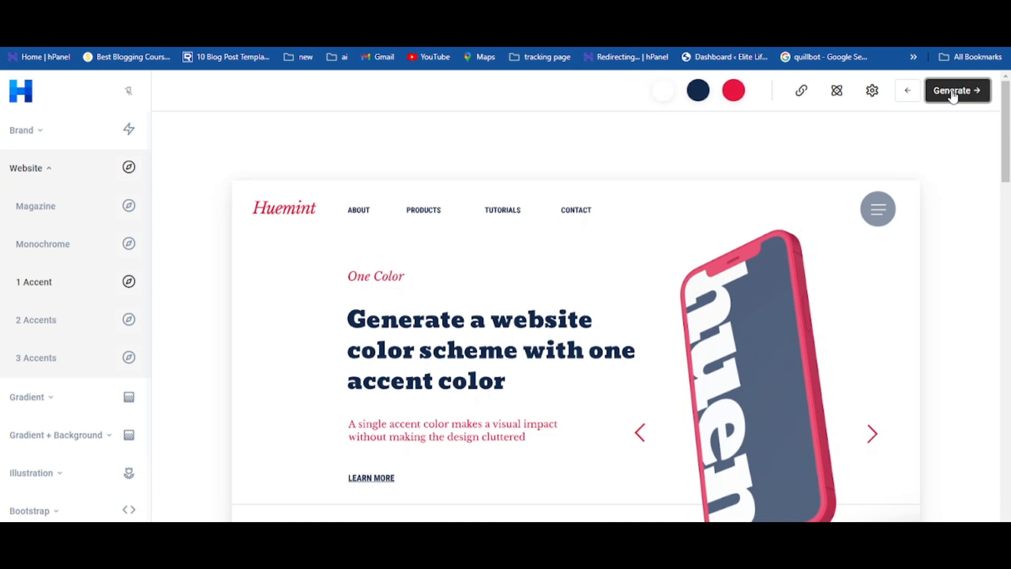
{"action": "left_click", "coordinate": [953, 95]}
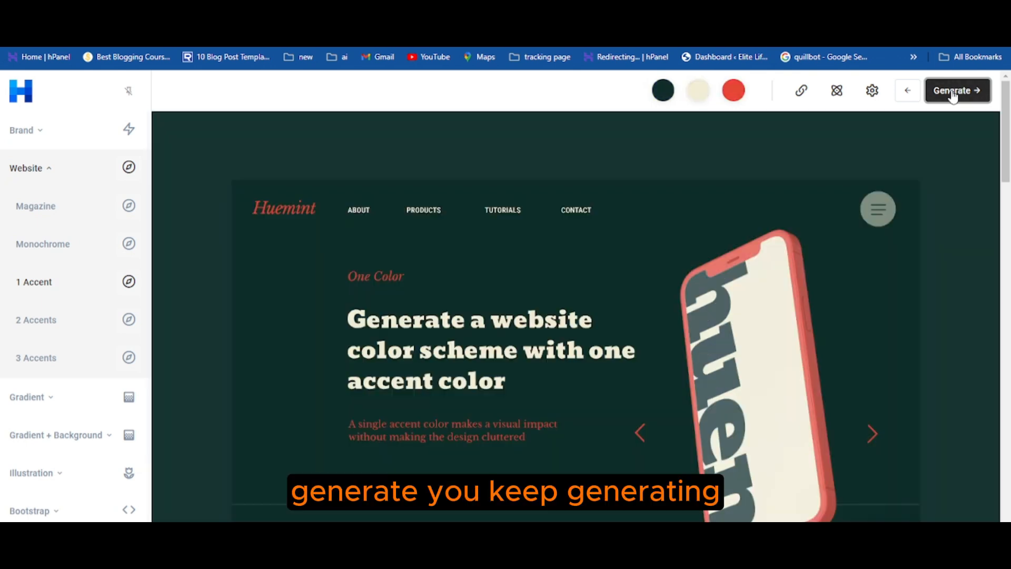
{"action": "left_click", "coordinate": [953, 93]}
{"action": "left_click", "coordinate": [953, 93]}
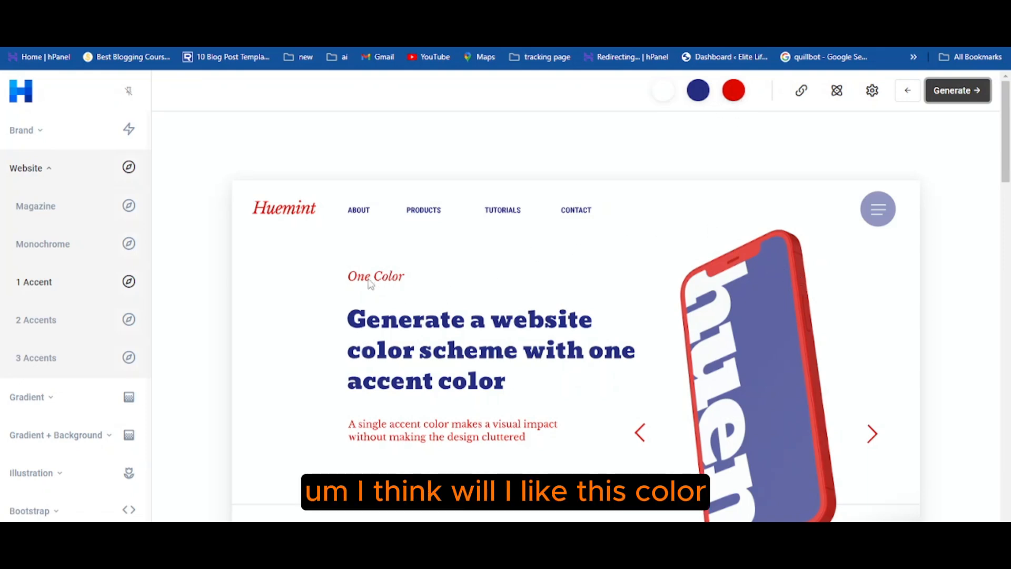
{"action": "scroll", "coordinate": [451, 447], "scroll_direction": "down", "scroll_amount": 3}
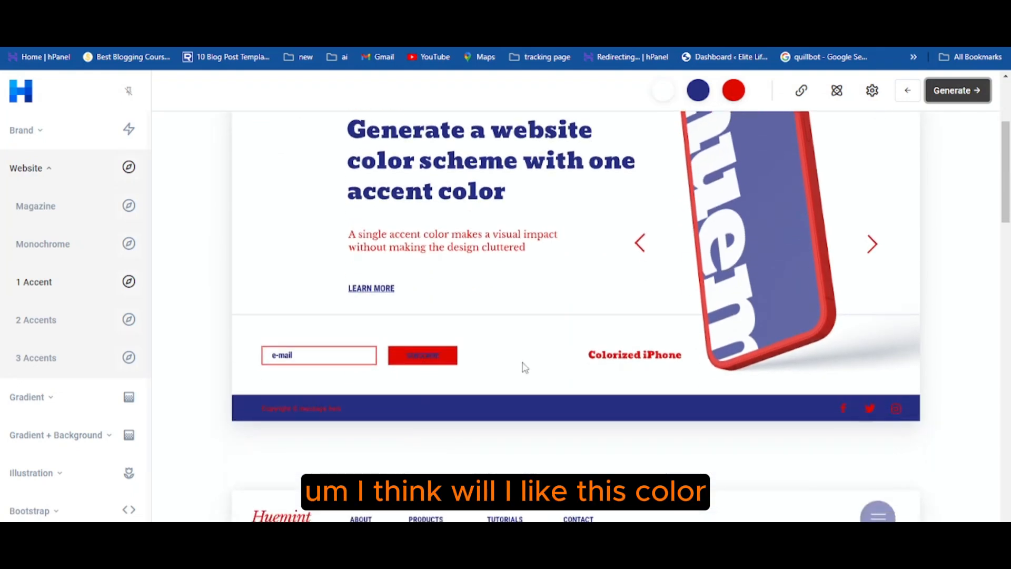
{"action": "scroll", "coordinate": [643, 395], "scroll_direction": "up", "scroll_amount": 3}
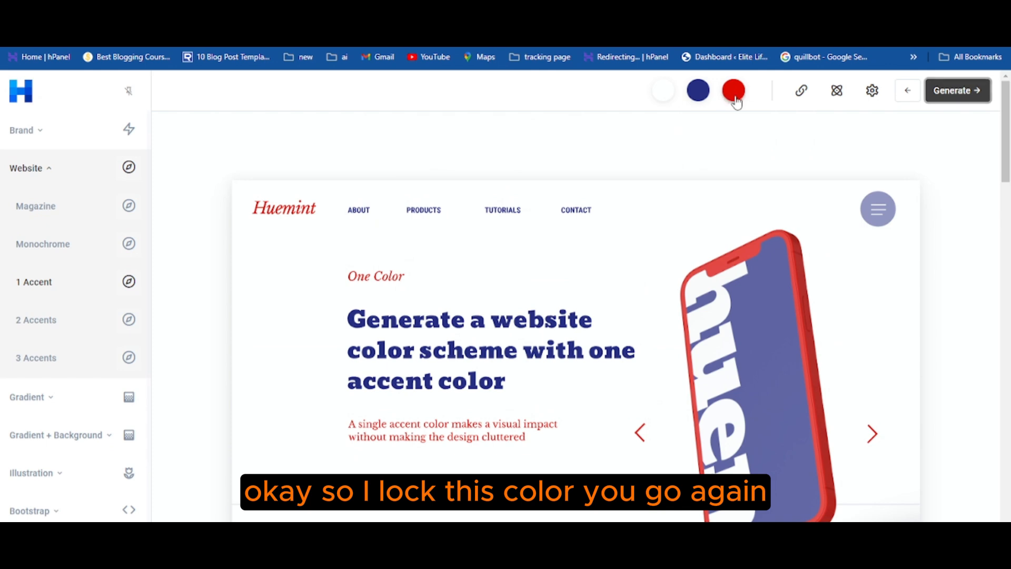
Step: Lock the red accent color and generate a new palette around it, checking the preview page
{"action": "left_click", "coordinate": [736, 100]}
{"action": "left_click", "coordinate": [682, 125]}
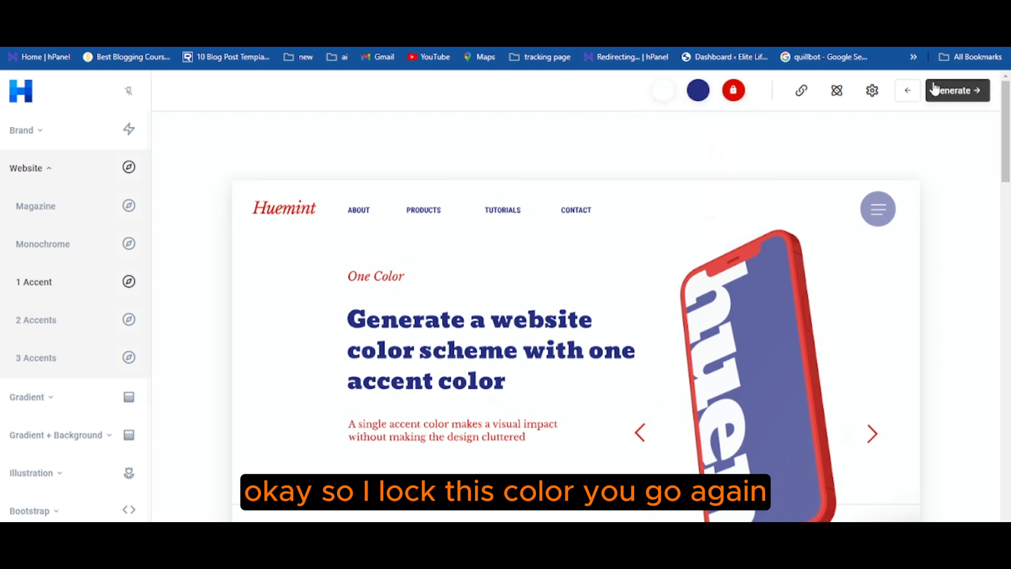
{"action": "left_click", "coordinate": [951, 92]}
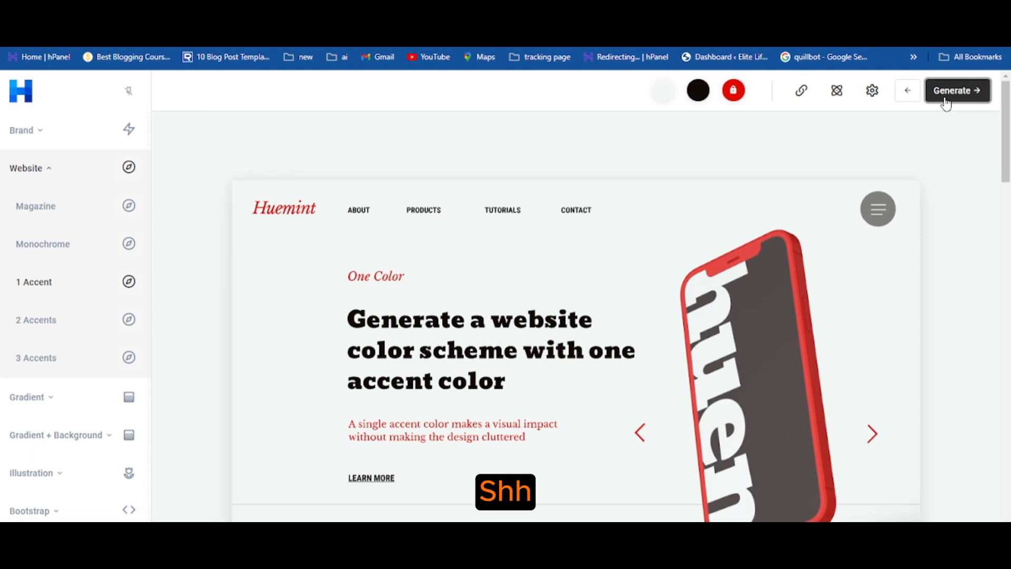
{"action": "scroll", "coordinate": [524, 318], "scroll_direction": "down", "scroll_amount": 3}
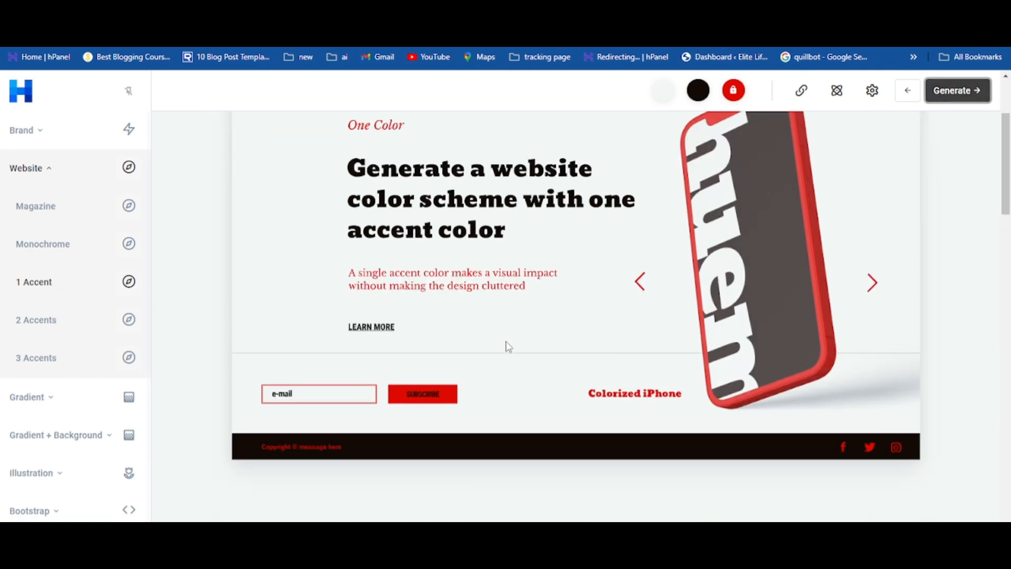
{"action": "scroll", "coordinate": [522, 383], "scroll_direction": "up", "scroll_amount": 3}
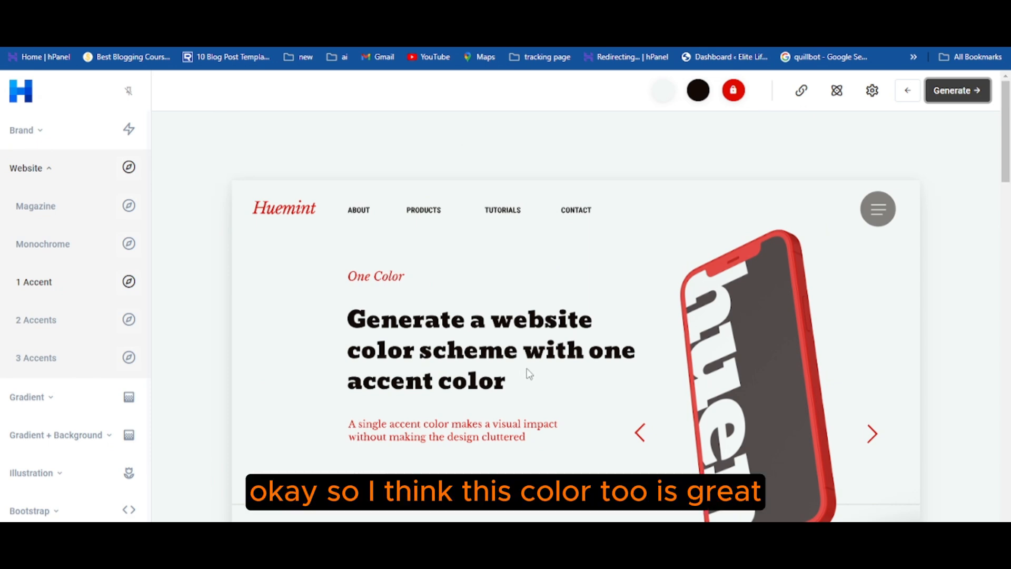
Step: Lock the palette's black text color and its light background color as well
{"action": "left_click", "coordinate": [699, 94]}
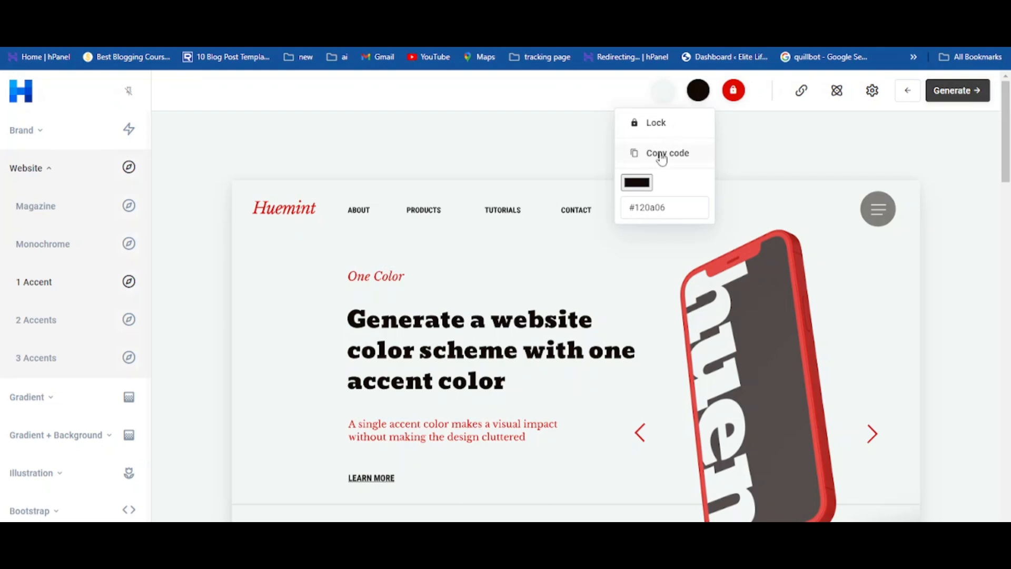
{"action": "left_click", "coordinate": [667, 125]}
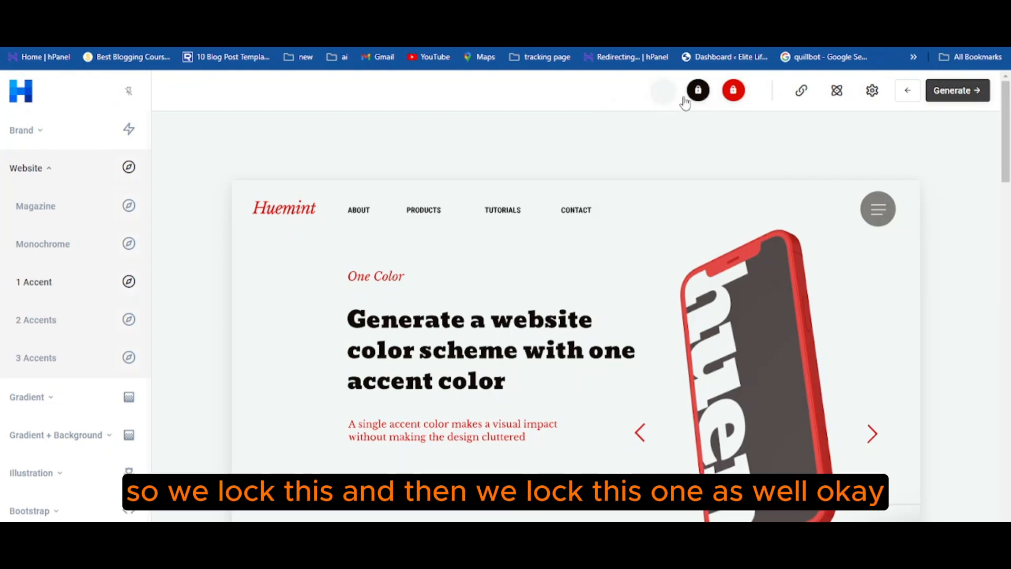
{"action": "left_click", "coordinate": [666, 94]}
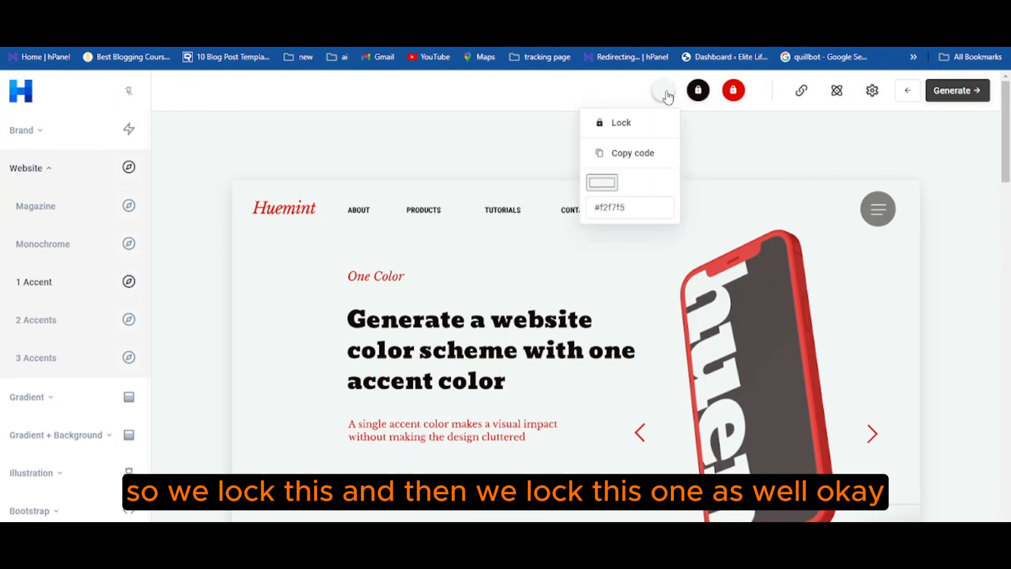
{"action": "left_click", "coordinate": [630, 126]}
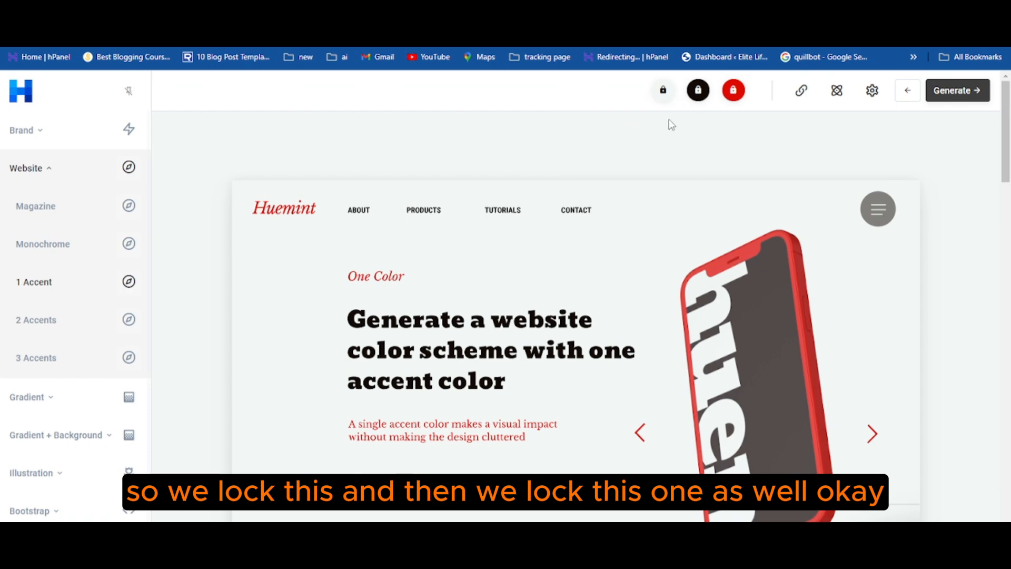
Step: Look through the website preview to examine how the locked palette is applied to text, buttons and sections
{"action": "scroll", "coordinate": [624, 391], "scroll_direction": "down", "scroll_amount": 5}
{"action": "scroll", "coordinate": [624, 391], "scroll_direction": "down", "scroll_amount": 8}
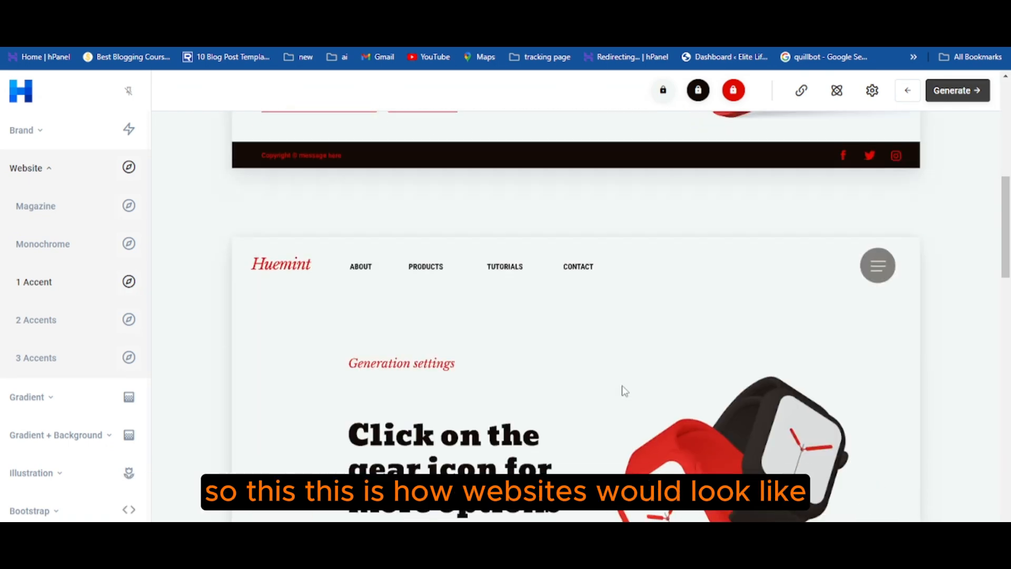
{"action": "scroll", "coordinate": [624, 390], "scroll_direction": "up", "scroll_amount": 3}
{"action": "scroll", "coordinate": [624, 391], "scroll_direction": "down", "scroll_amount": 10}
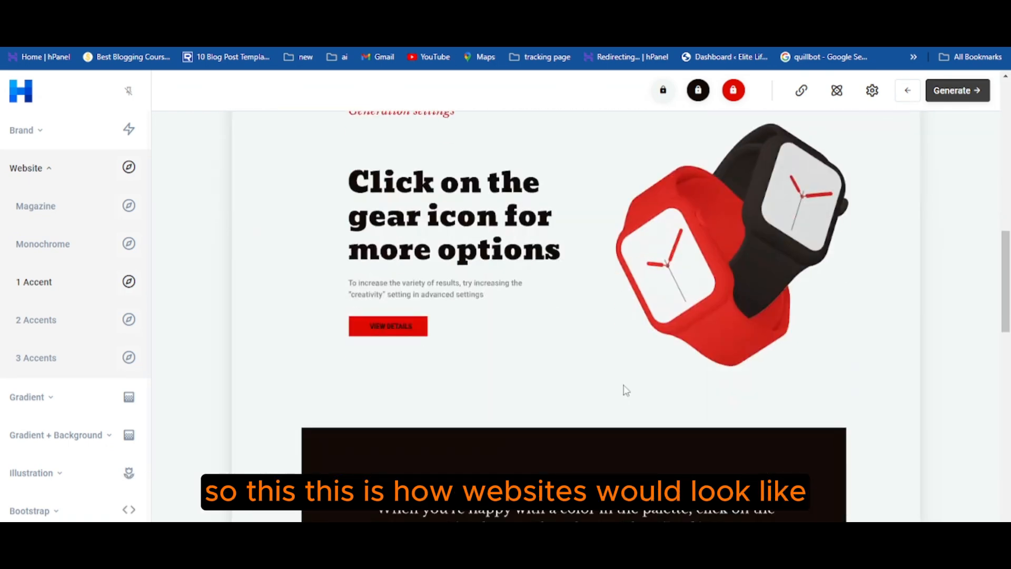
{"action": "scroll", "coordinate": [626, 391], "scroll_direction": "up", "scroll_amount": 12}
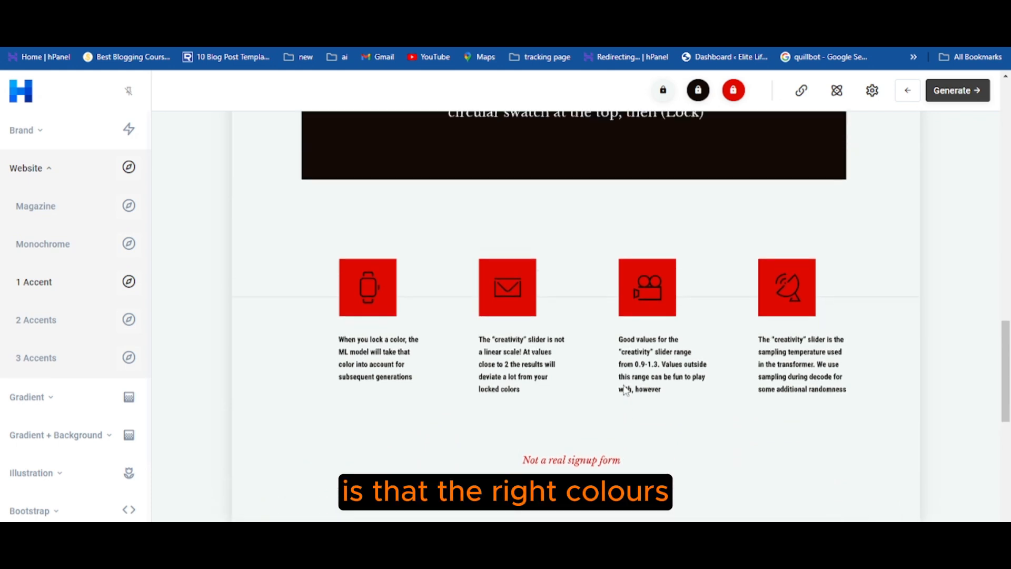
{"action": "scroll", "coordinate": [626, 391], "scroll_direction": "up", "scroll_amount": 10}
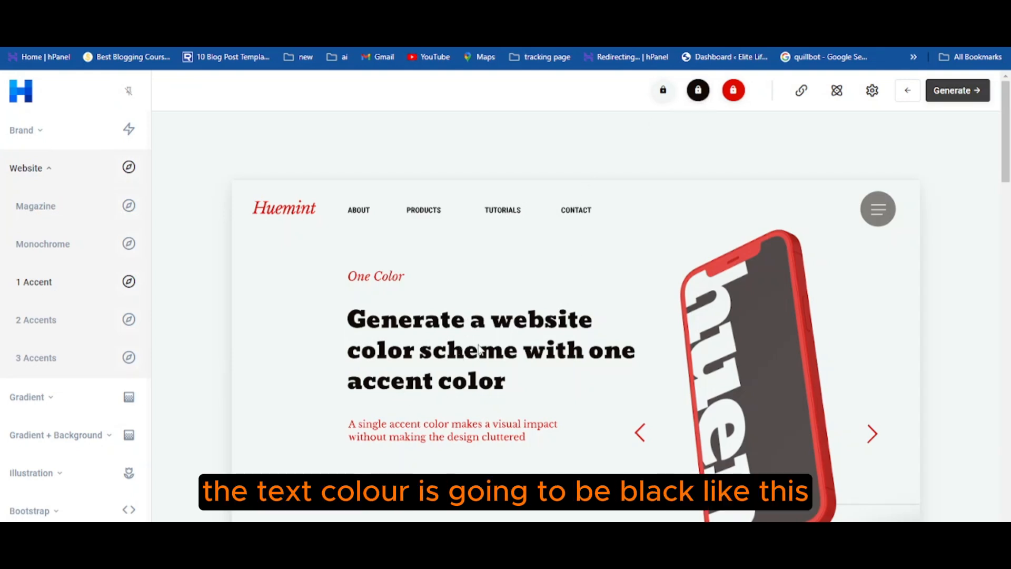
{"action": "scroll", "coordinate": [406, 427], "scroll_direction": "down", "scroll_amount": 2}
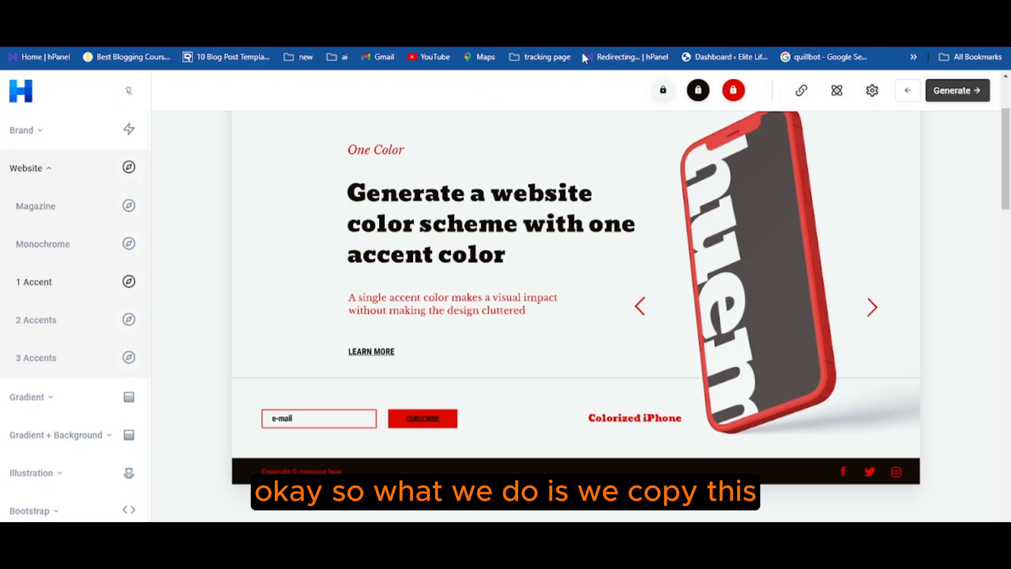
Step: Copy the black color's code from Huemint and set Elementor's Primary global color to #120A06
{"action": "left_click", "coordinate": [699, 93]}
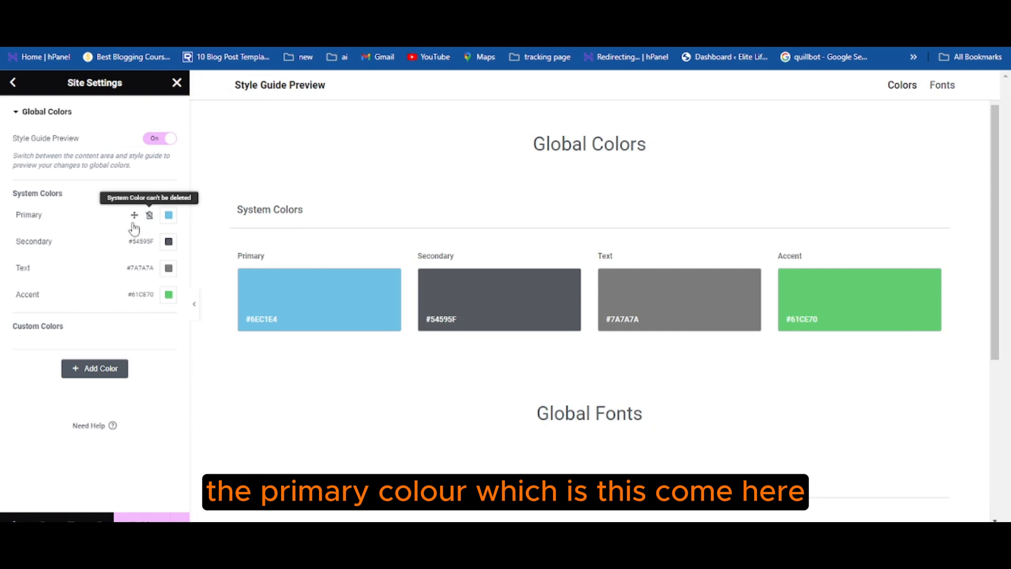
{"action": "left_click", "coordinate": [168, 215]}
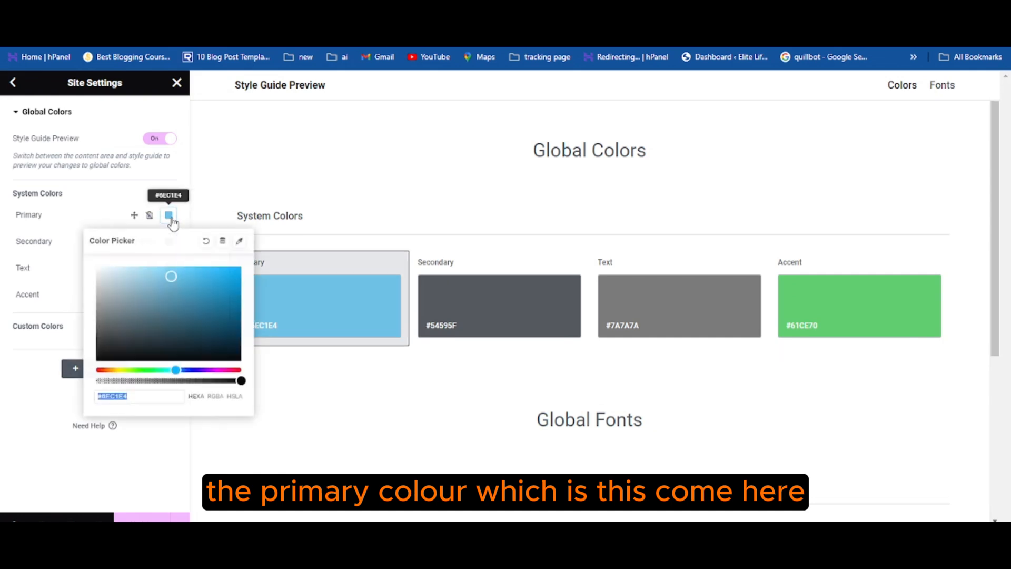
{"action": "right_click", "coordinate": [129, 397]}
{"action": "left_click", "coordinate": [202, 127]}
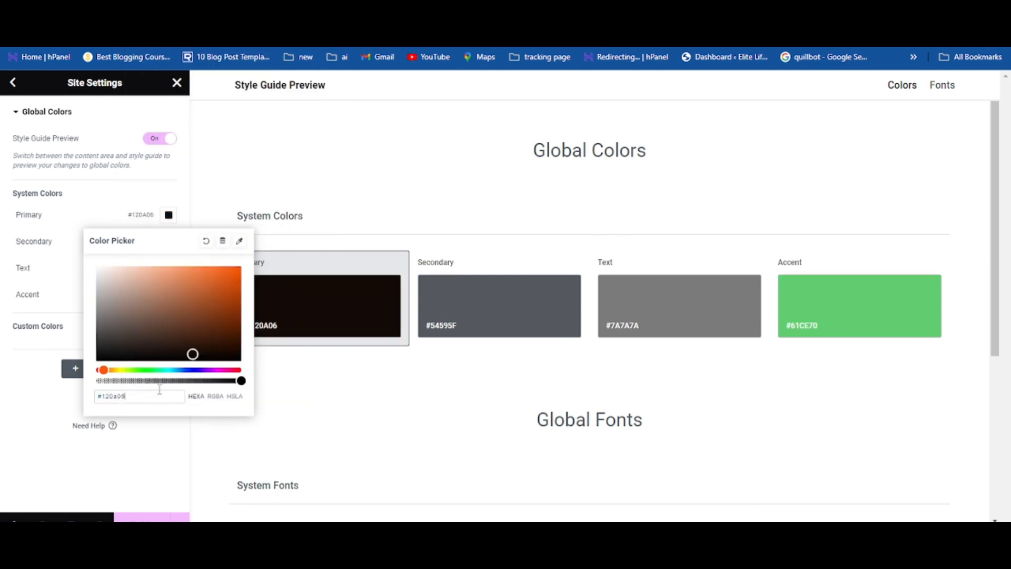
{"action": "left_click", "coordinate": [288, 411]}
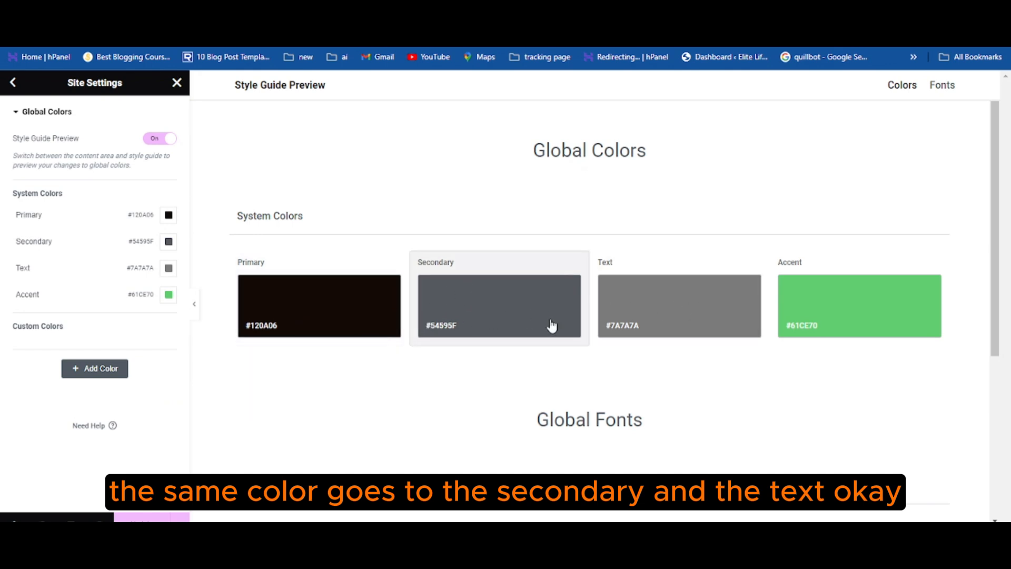
Step: Set the Secondary and Text global colors to the same #120A06
{"action": "left_click", "coordinate": [169, 241]}
{"action": "right_click", "coordinate": [119, 426]}
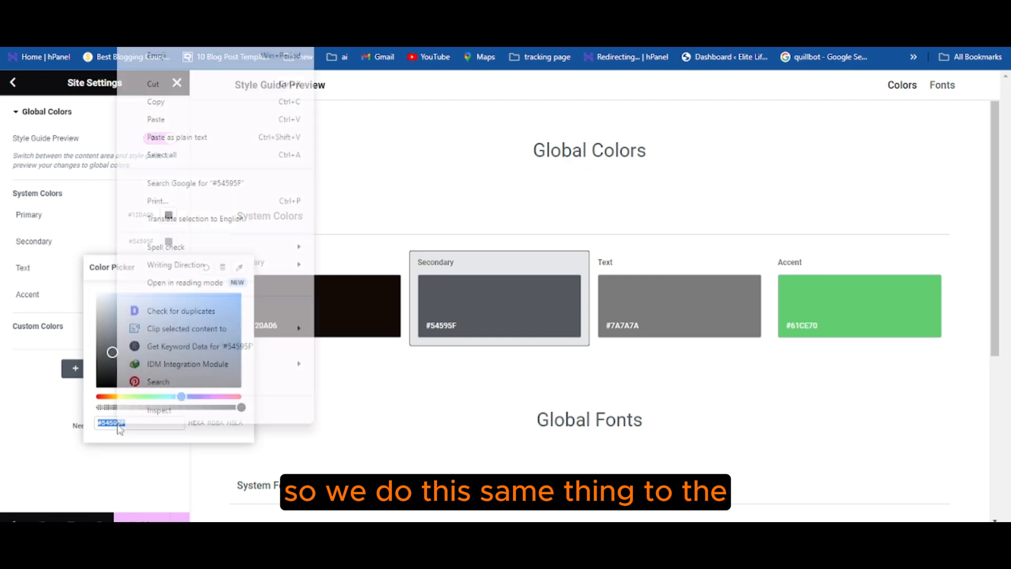
{"action": "left_click", "coordinate": [192, 143]}
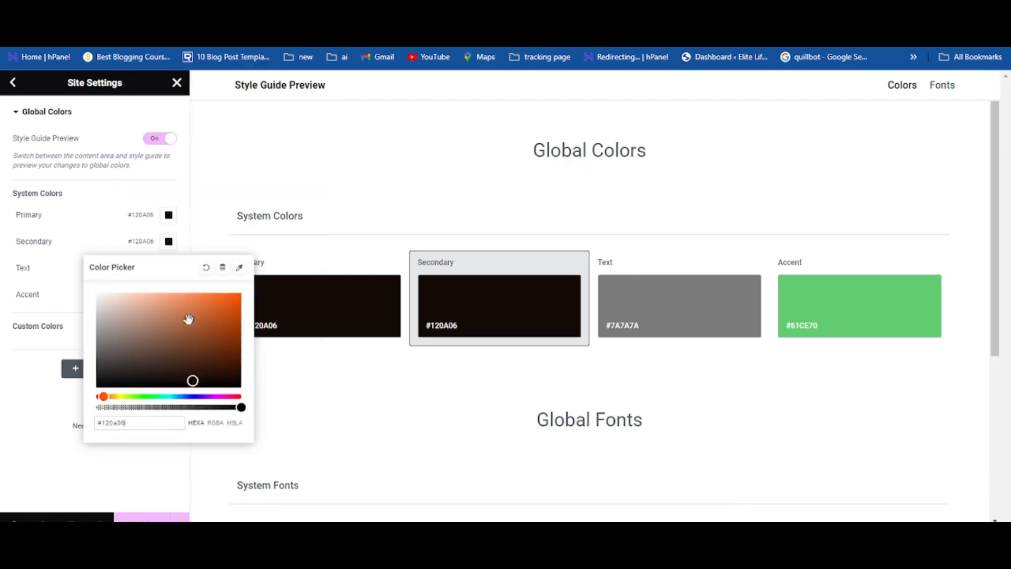
{"action": "left_click", "coordinate": [305, 418]}
{"action": "left_click", "coordinate": [648, 323]}
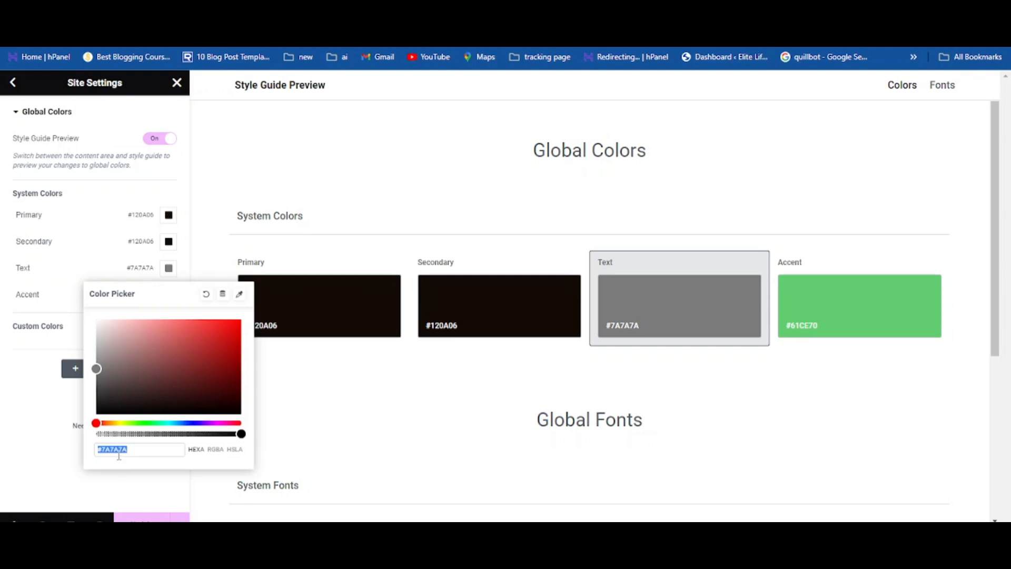
{"action": "key", "text": "ctrl+v"}
{"action": "left_click", "coordinate": [477, 373]}
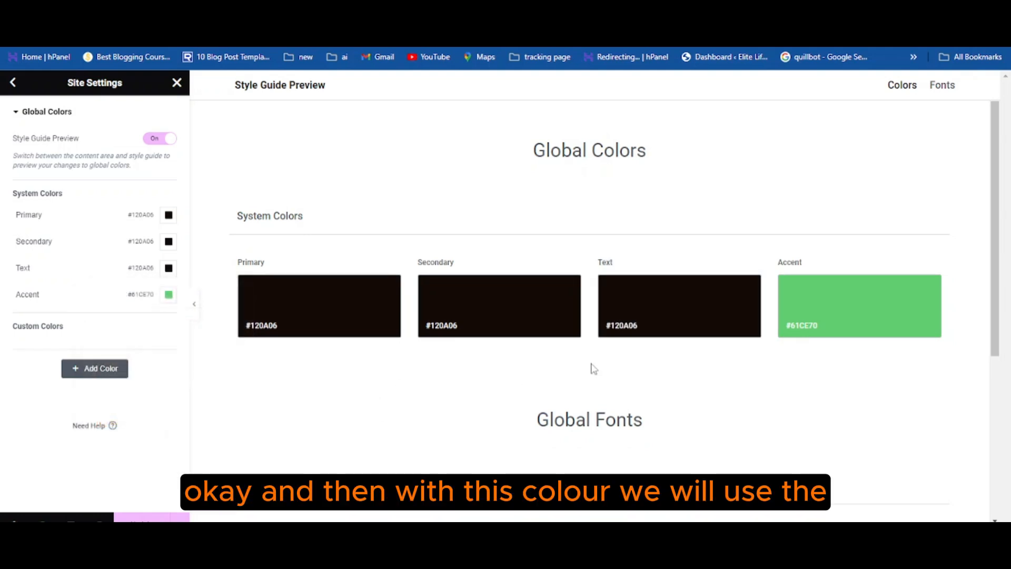
Step: Copy the red accent's code from Huemint and set Elementor's Accent global color to #E00A00
{"action": "left_click", "coordinate": [790, 324]}
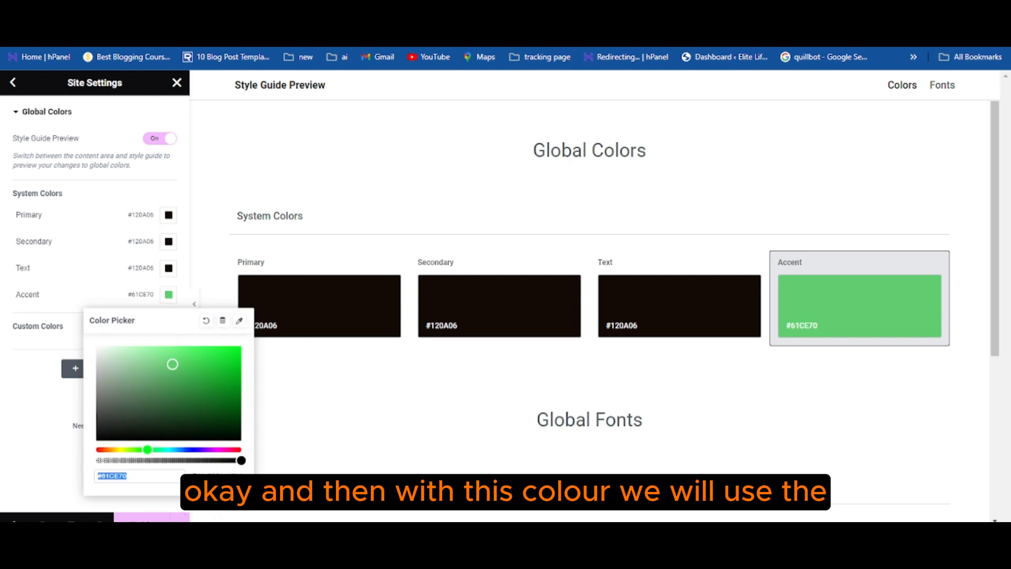
{"action": "left_click", "coordinate": [665, 10]}
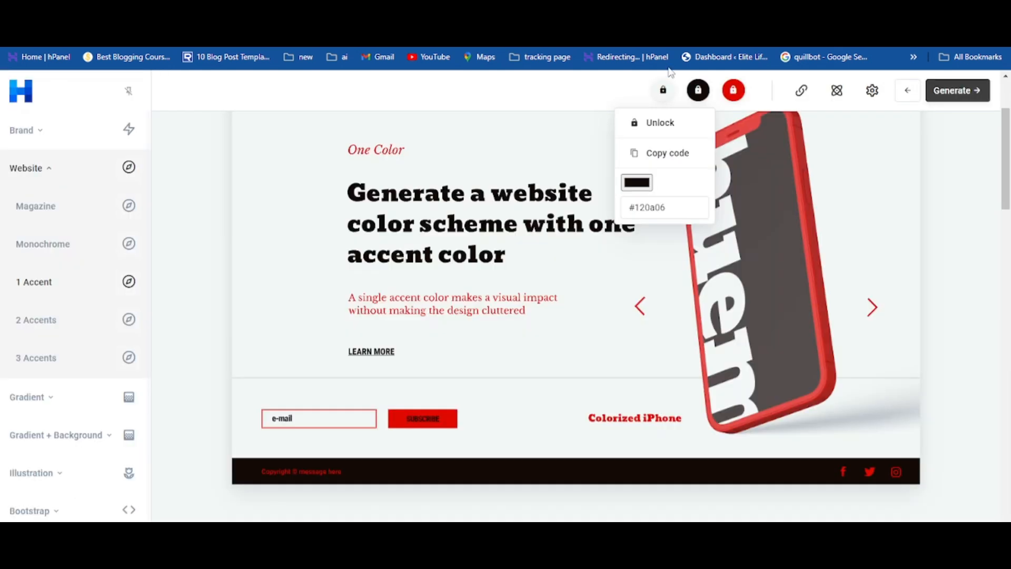
{"action": "left_click", "coordinate": [733, 92]}
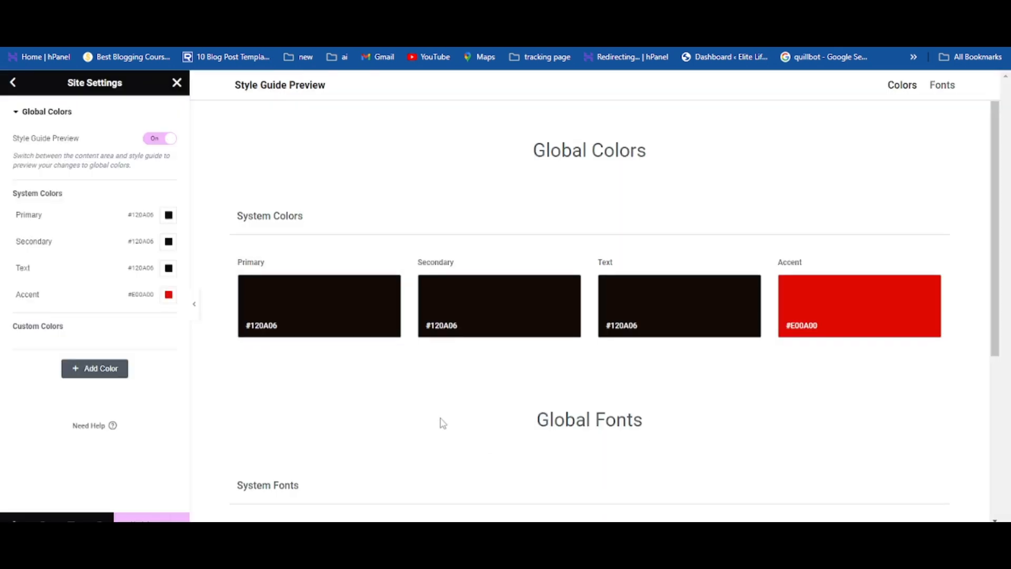
Step: Add a custom global color named BAckground 1
{"action": "scroll", "coordinate": [443, 424], "scroll_direction": "down", "scroll_amount": 5}
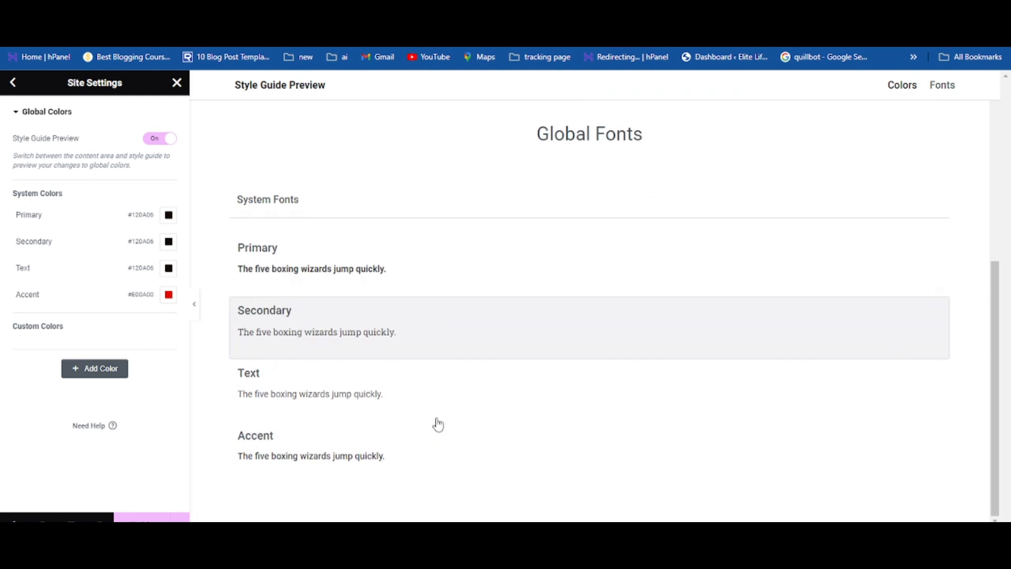
{"action": "left_click", "coordinate": [86, 371]}
{"action": "left_click", "coordinate": [61, 359]}
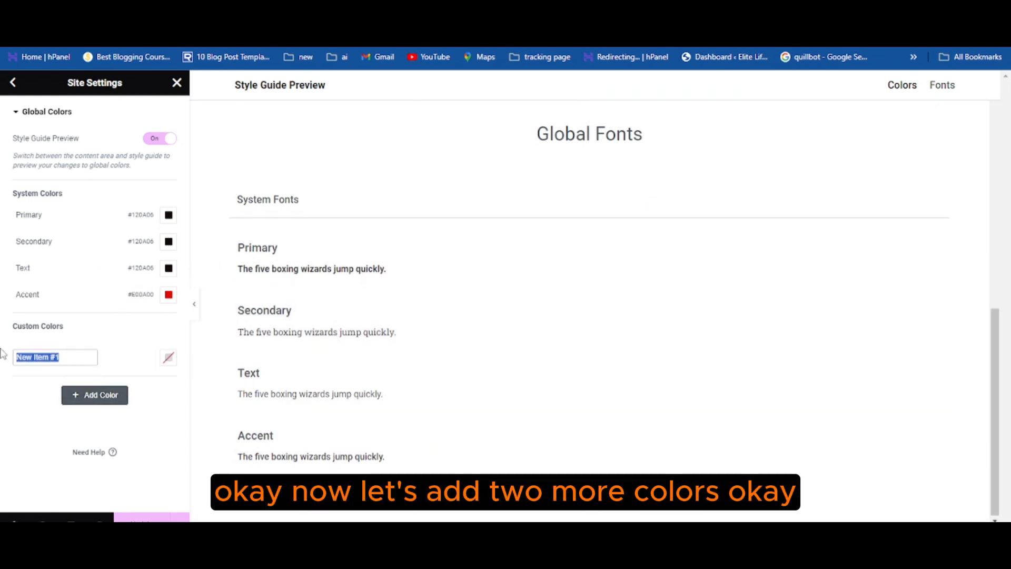
{"action": "type", "text": "BA"}
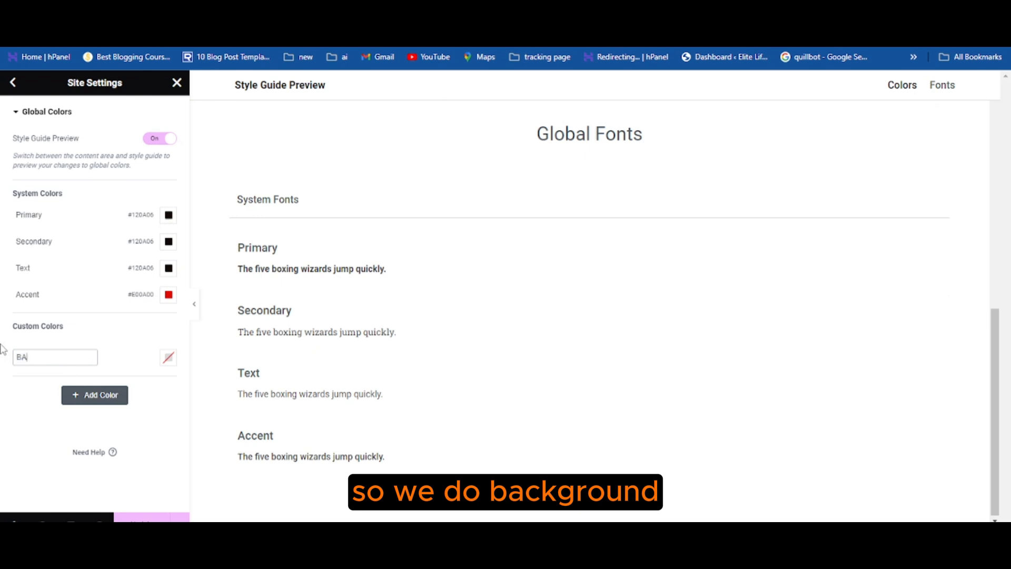
{"action": "type", "text": "ckground"}
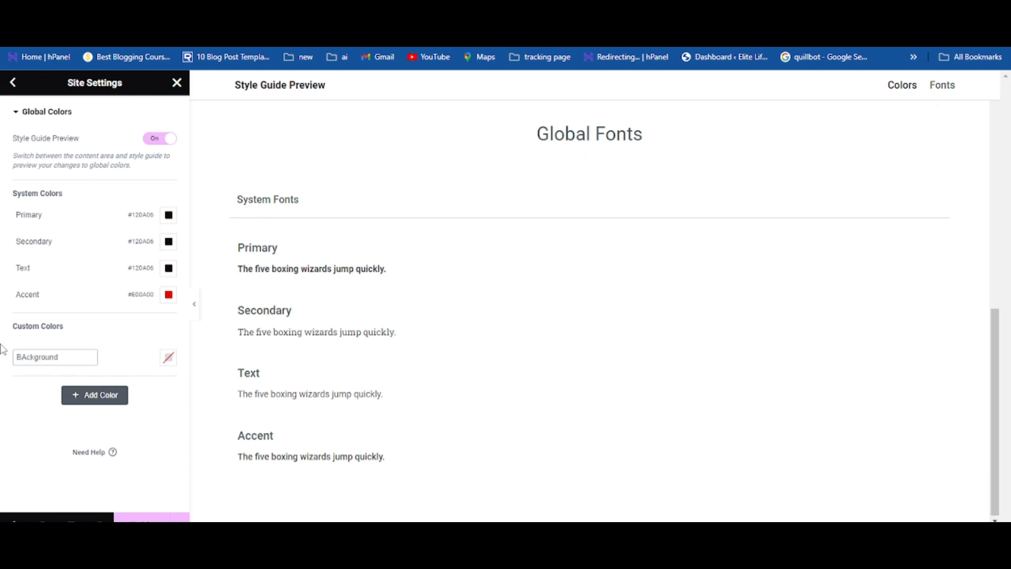
{"action": "type", "text": " 1"}
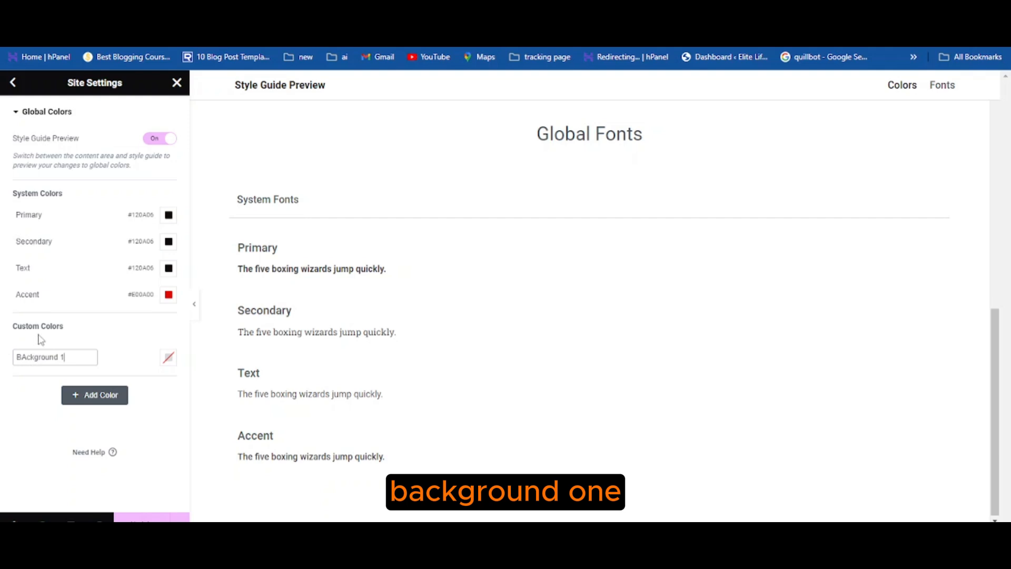
Step: Copy the off-white background color's code from Huemint and set Elementor's BAckground 1 custom color to #F2F7F5
{"action": "left_click", "coordinate": [169, 358]}
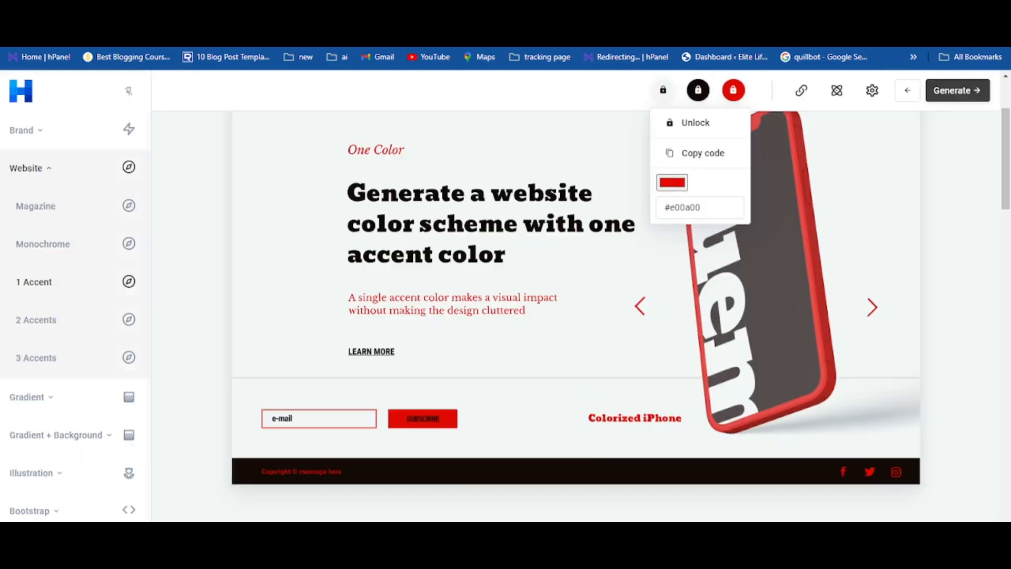
{"action": "left_click", "coordinate": [665, 95]}
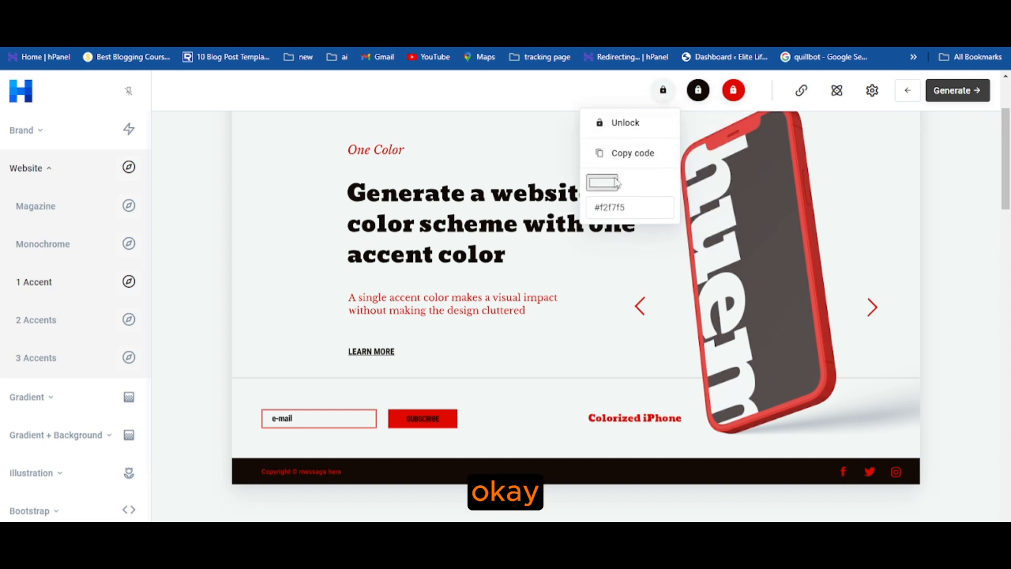
{"action": "left_click", "coordinate": [633, 158]}
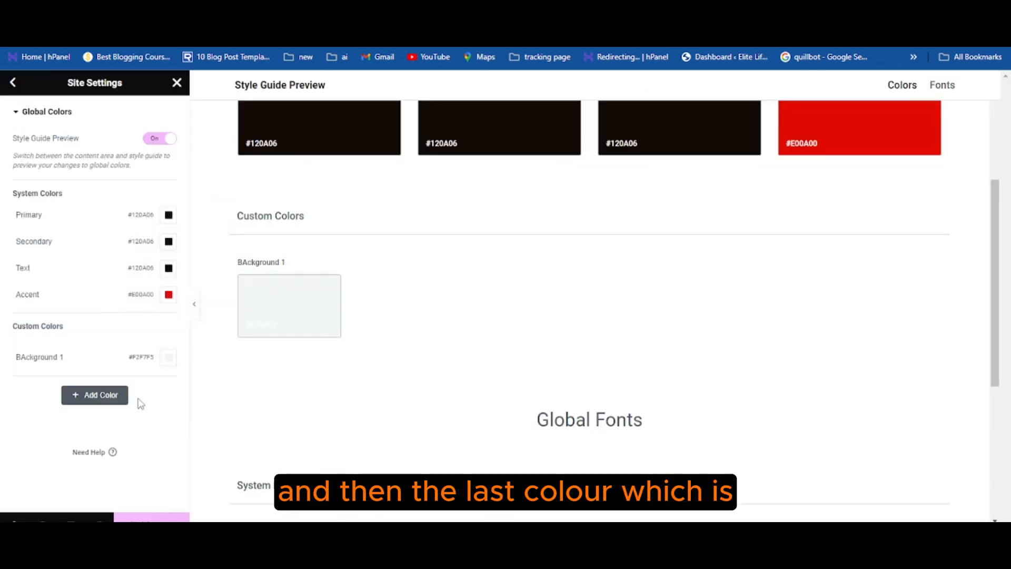
Step: Add a second custom color named Background 2 with the value #FFFFFF and save the site settings
{"action": "left_click", "coordinate": [88, 399]}
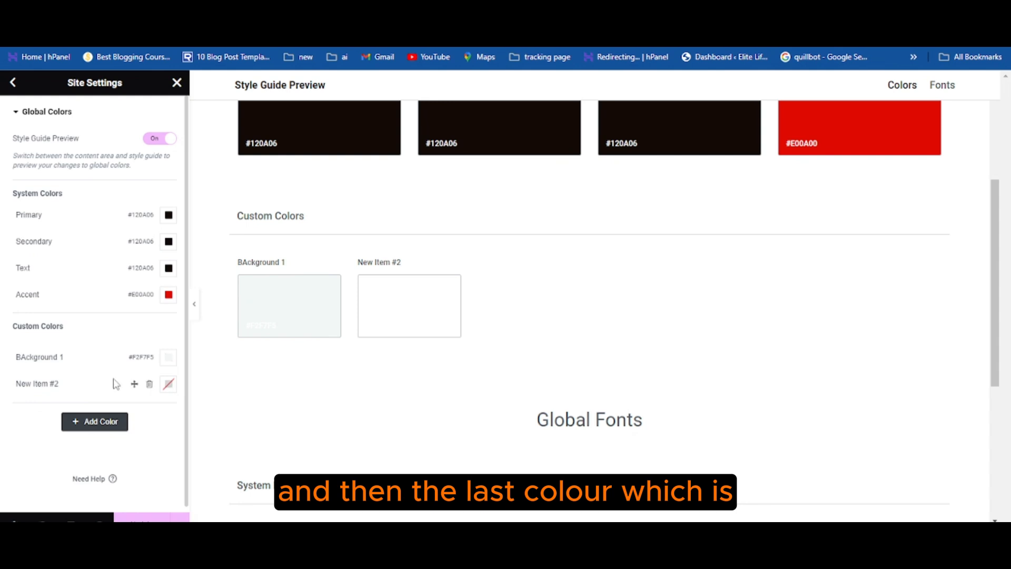
{"action": "left_click_drag", "start_coordinate": [61, 388], "coordinate": [7, 413]}
{"action": "type", "text": "Background"}
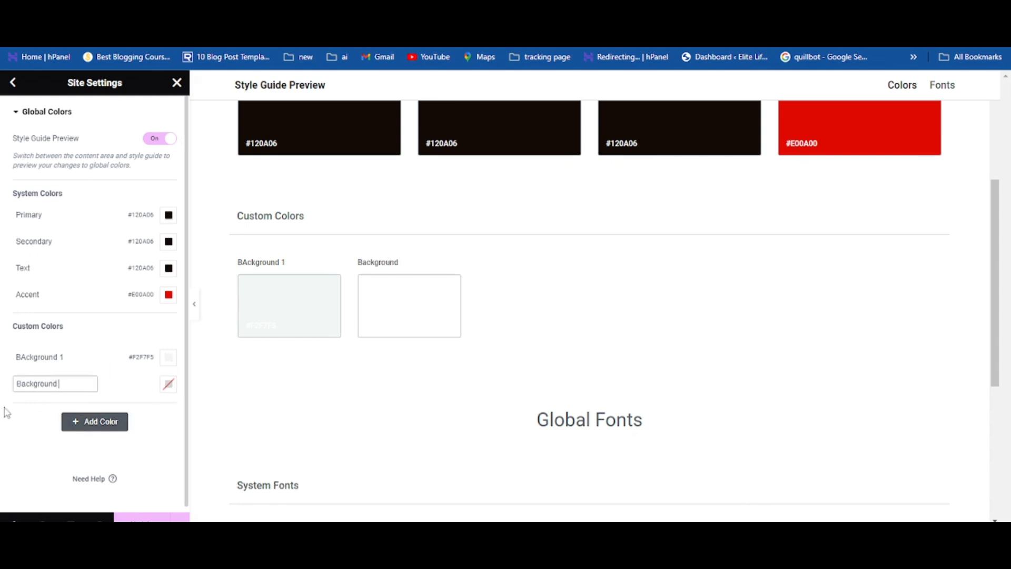
{"action": "type", "text": " 2"}
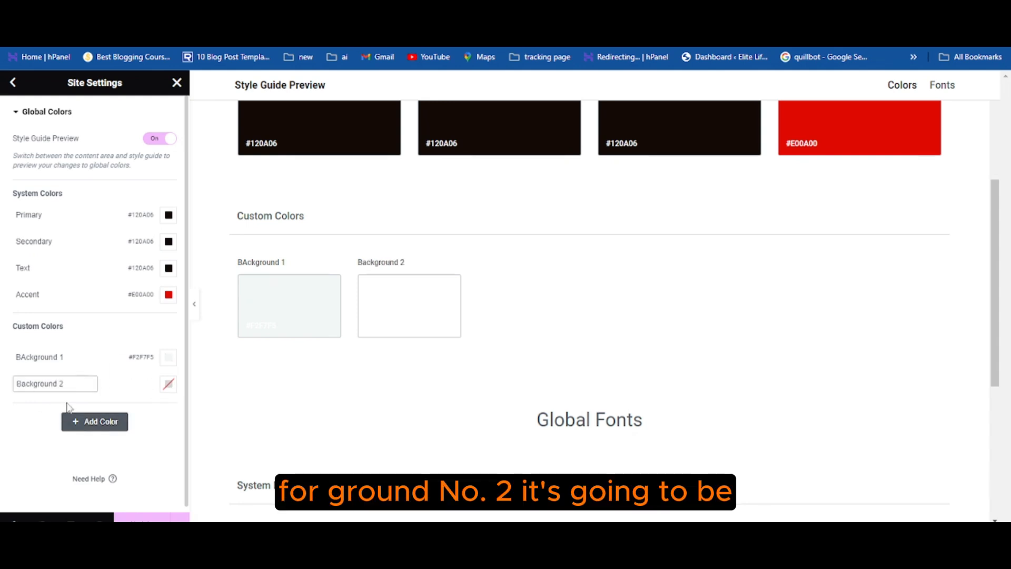
{"action": "left_click", "coordinate": [168, 385]}
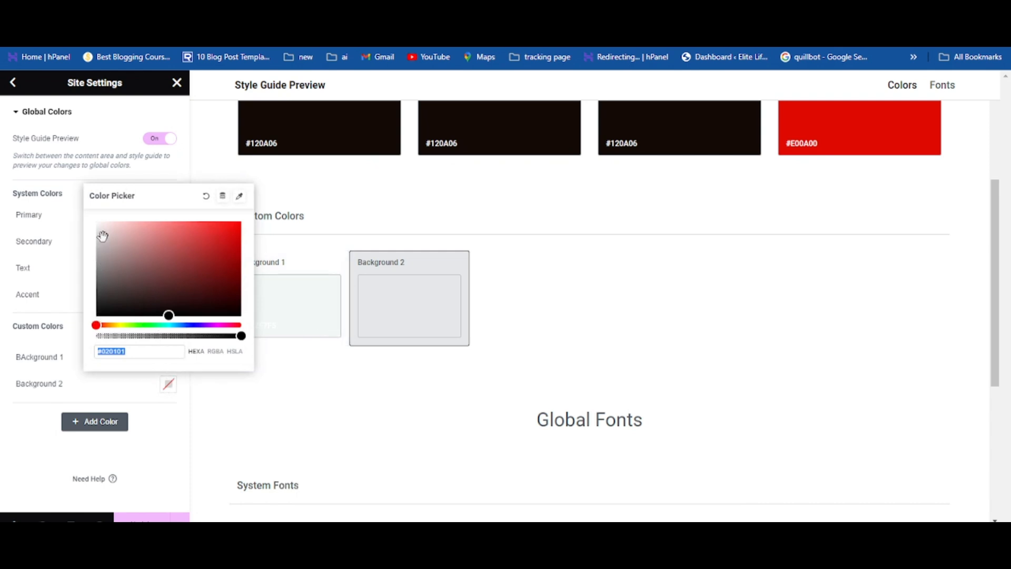
{"action": "type", "text": "#FFFFFF"}
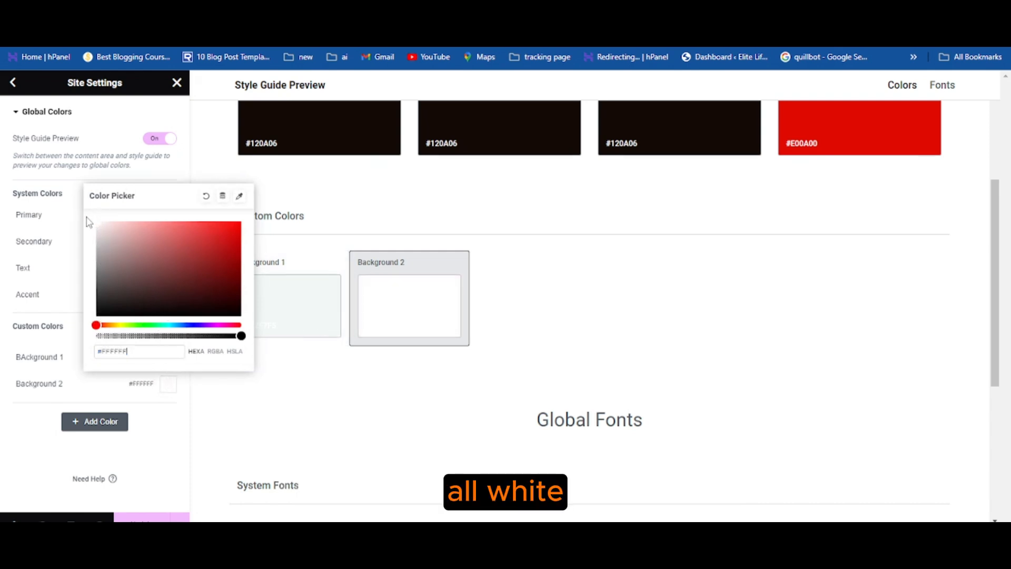
{"action": "left_click", "coordinate": [221, 402]}
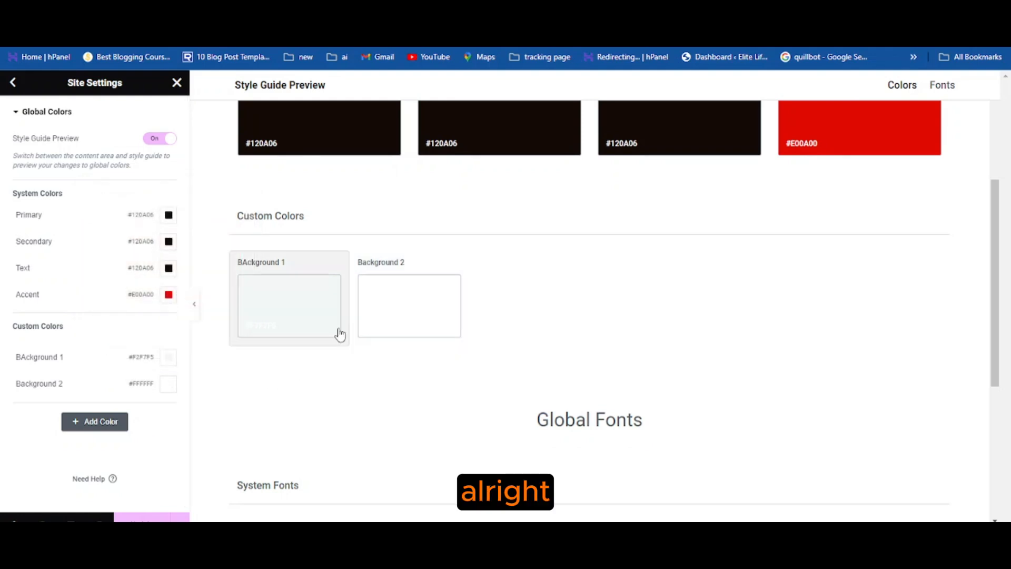
{"action": "left_click", "coordinate": [145, 519]}
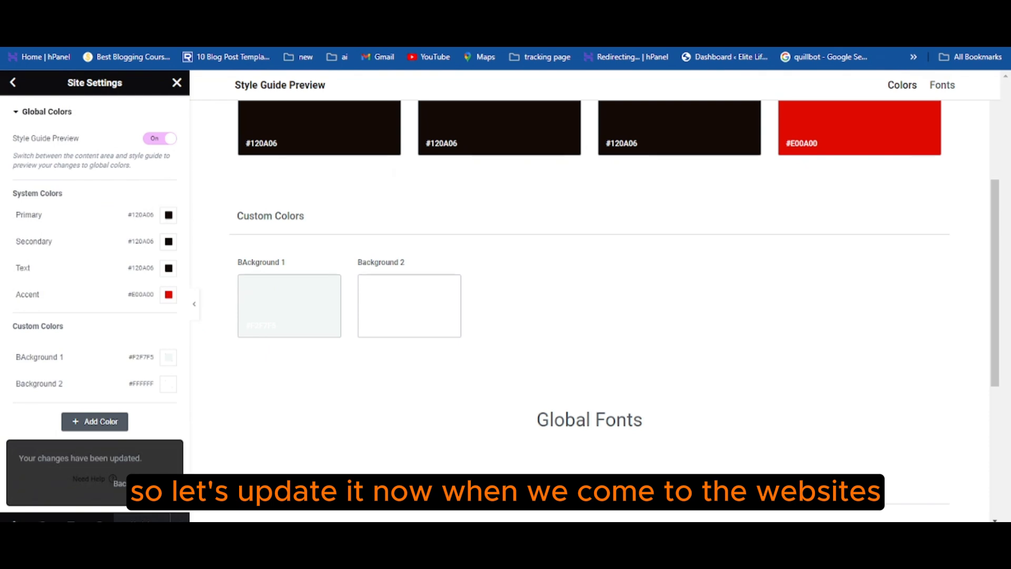
{"action": "left_click", "coordinate": [106, 12]}
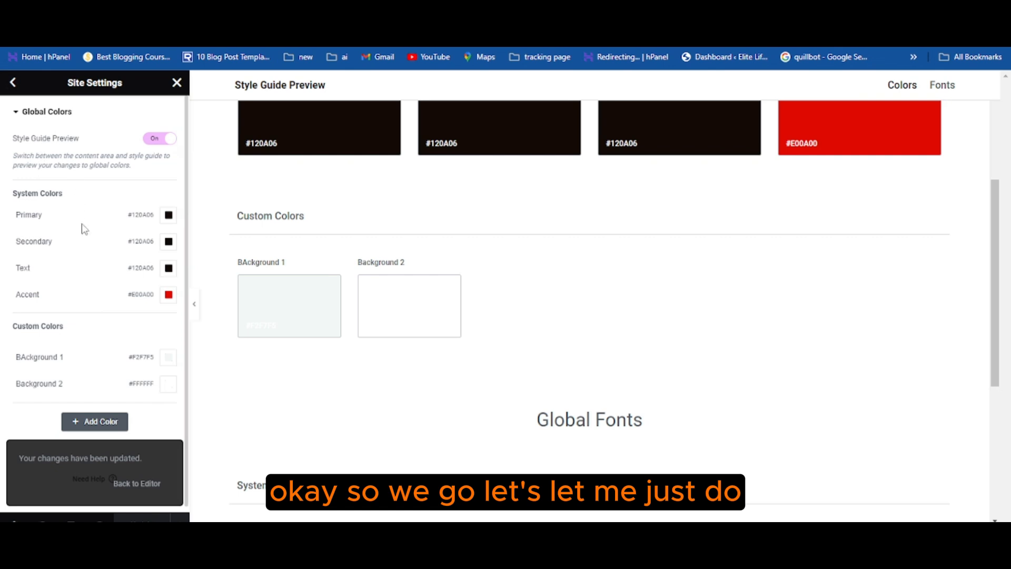
{"action": "scroll", "coordinate": [83, 228], "scroll_direction": "down", "scroll_amount": 1}
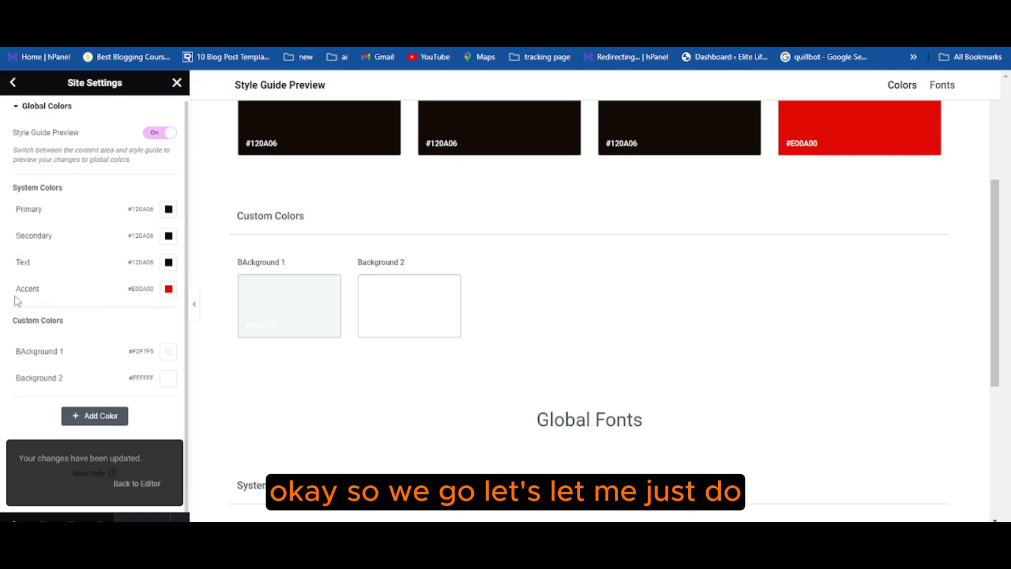
{"action": "scroll", "coordinate": [132, 211], "scroll_direction": "up", "scroll_amount": 1}
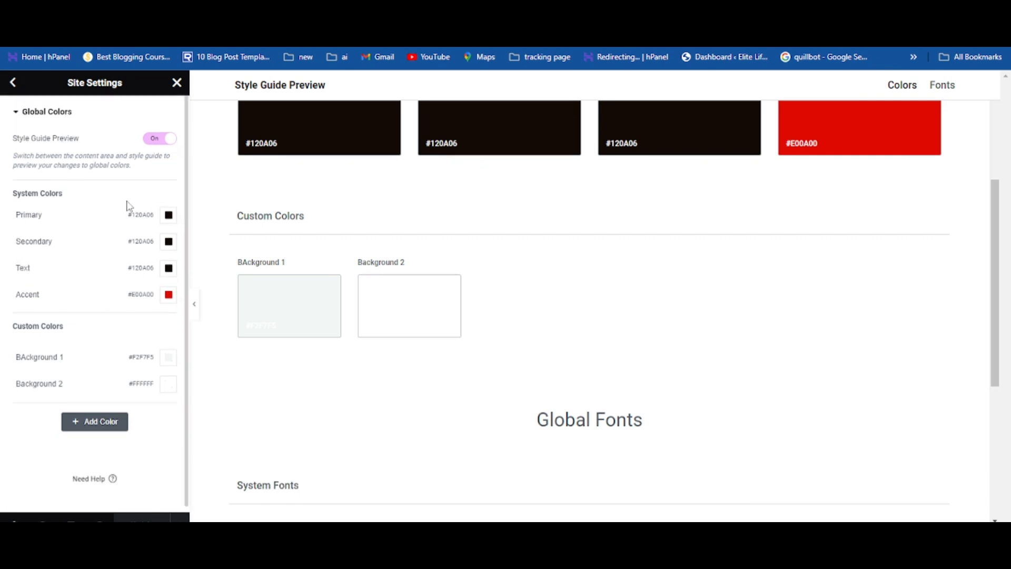
Step: Set the Primary global font's family to Open Sans
{"action": "left_click", "coordinate": [12, 82]}
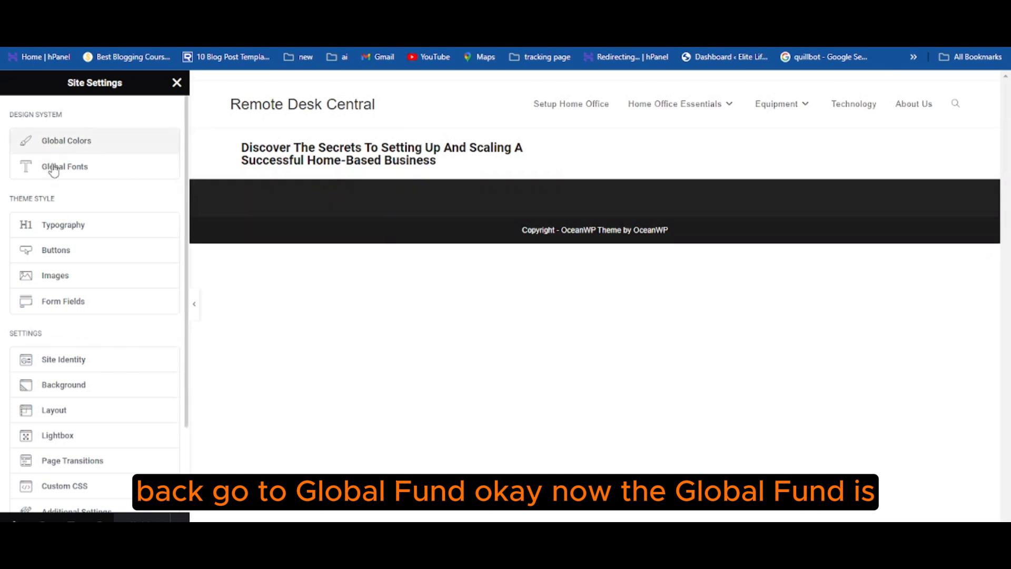
{"action": "left_click", "coordinate": [60, 174]}
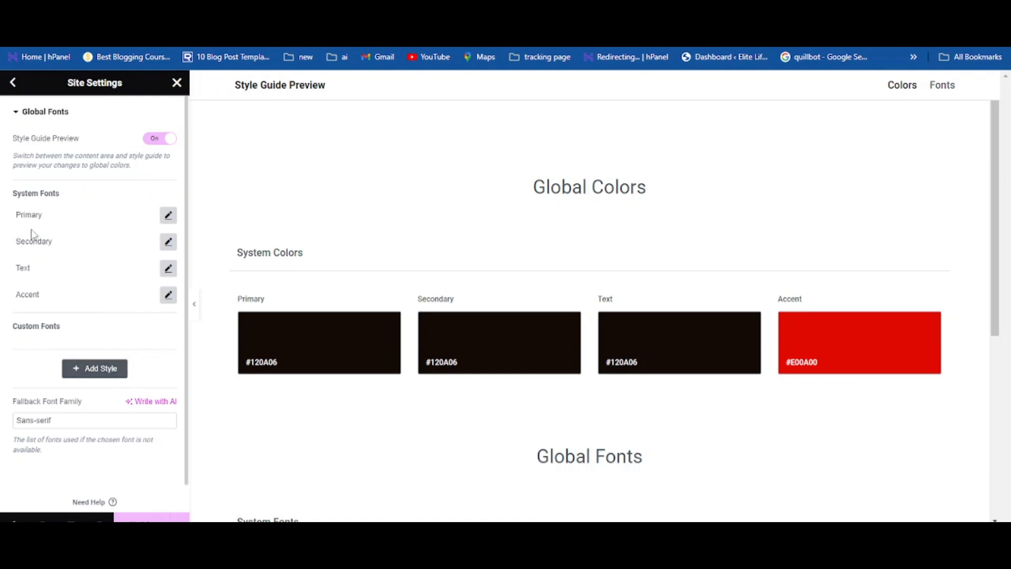
{"action": "left_click", "coordinate": [167, 216]}
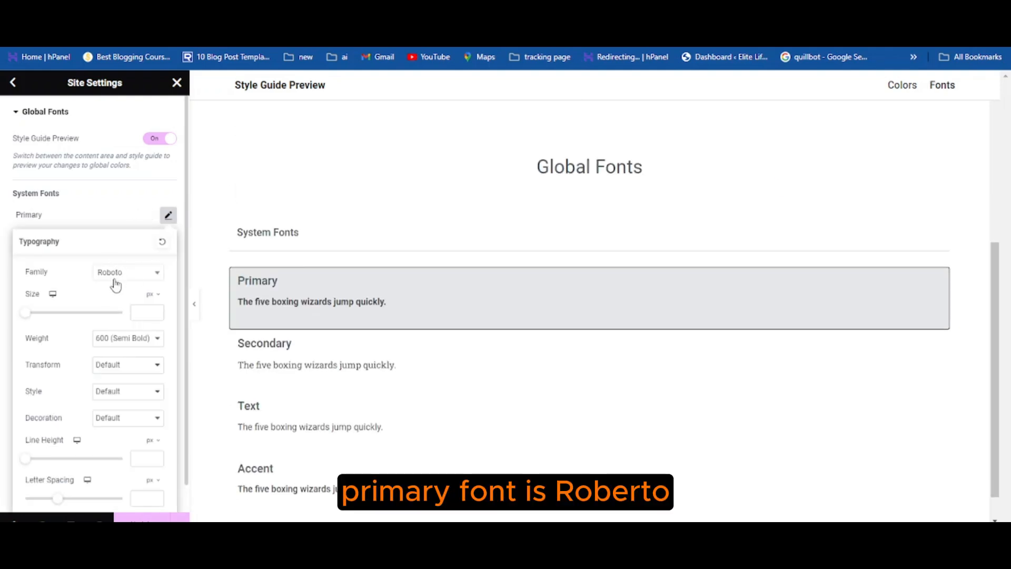
{"action": "left_click", "coordinate": [153, 279]}
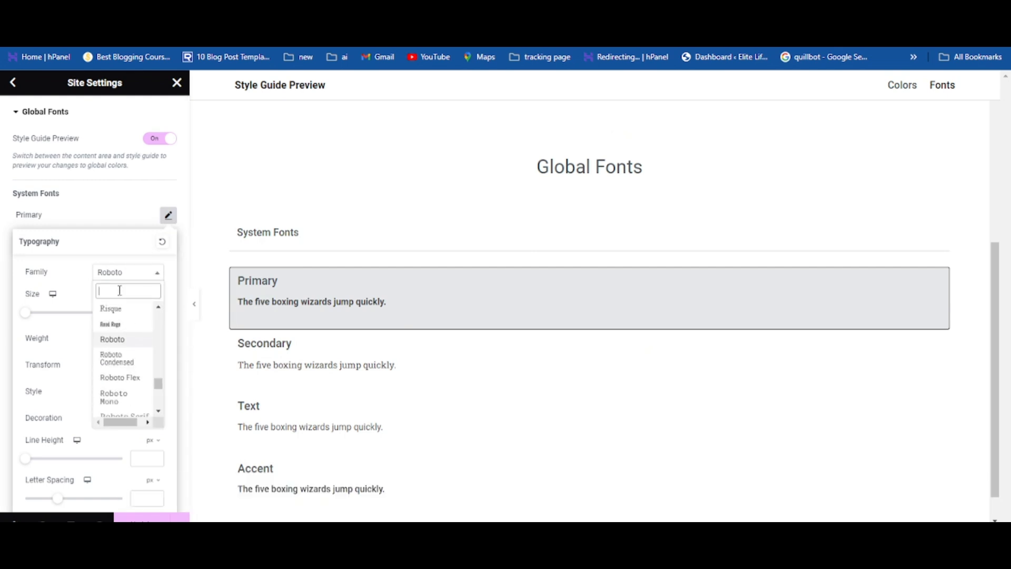
{"action": "type", "text": "Open Sans"}
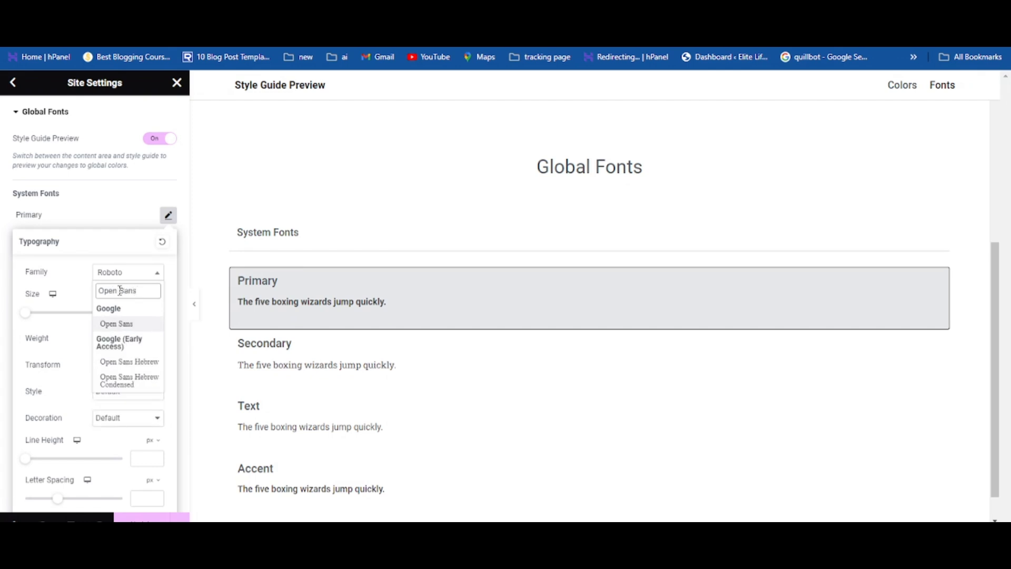
{"action": "key", "text": "Return"}
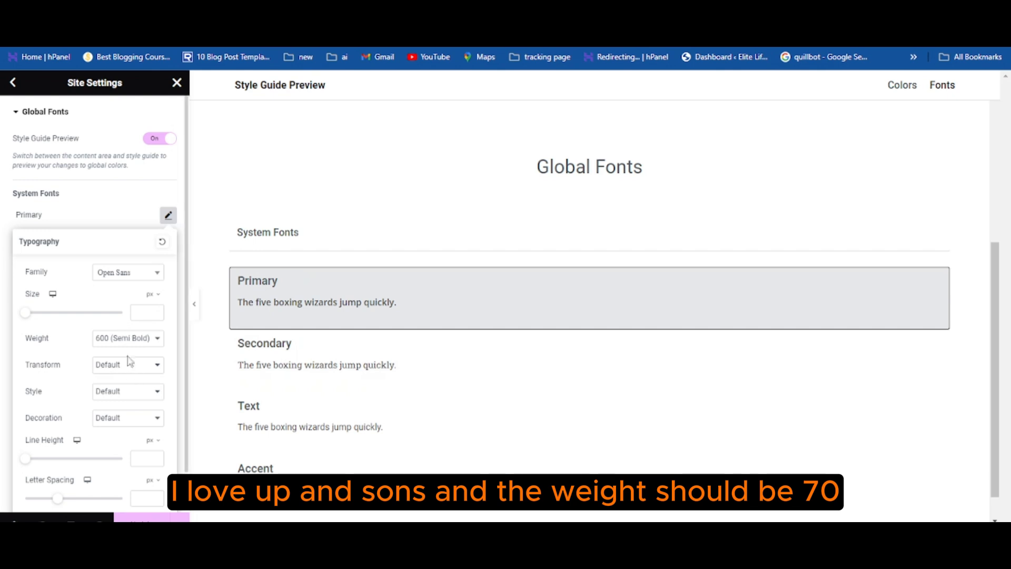
Step: Set the Primary font's weight to 700 (Bold), save the site settings and return to the page editor
{"action": "left_click", "coordinate": [113, 340]}
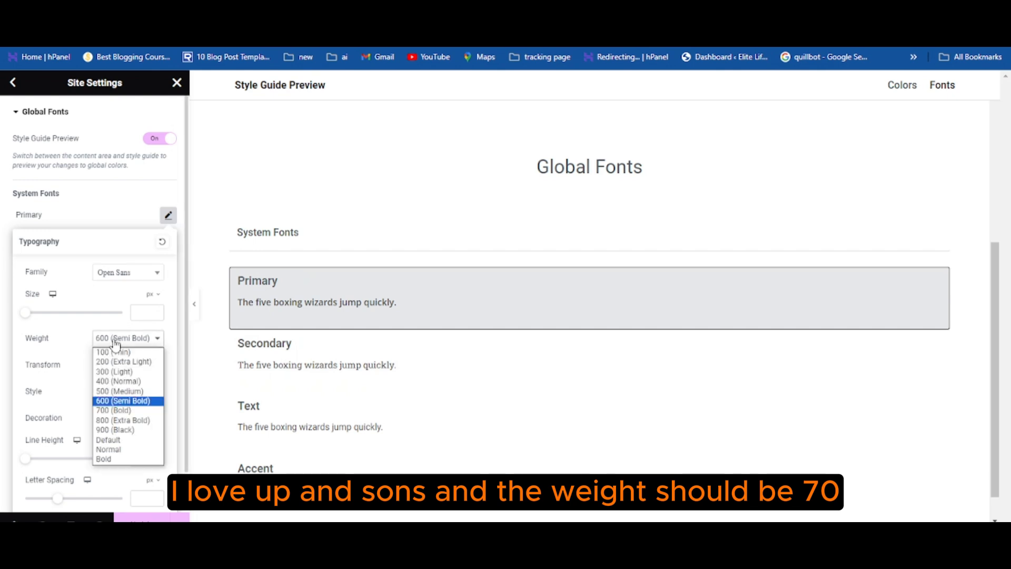
{"action": "left_click", "coordinate": [108, 410]}
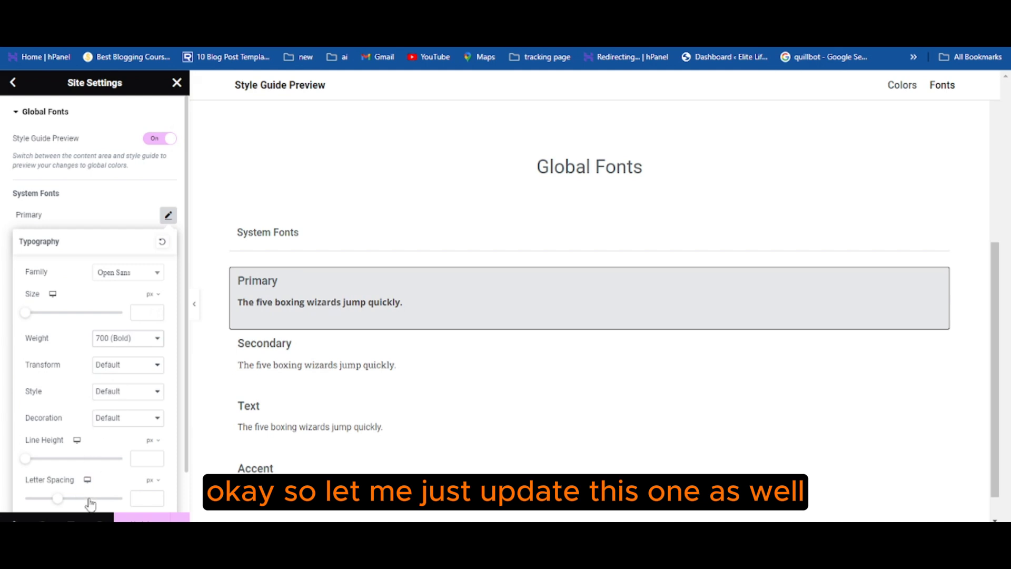
{"action": "left_click", "coordinate": [143, 519]}
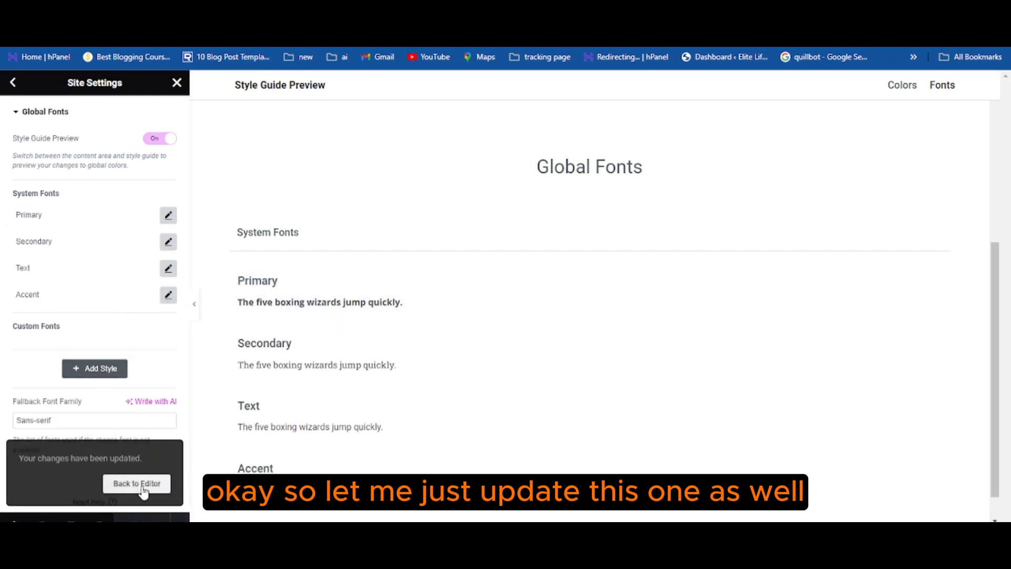
{"action": "left_click", "coordinate": [143, 488]}
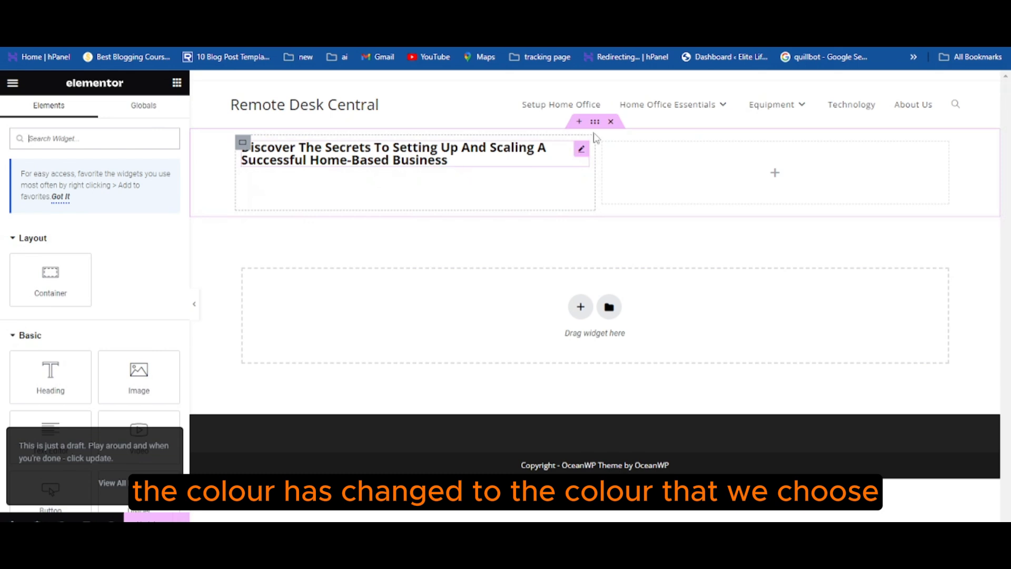
Step: Compare the page heading's color with the locked palette in Huemint, returning to the Elementor editor
{"action": "left_click", "coordinate": [614, 9]}
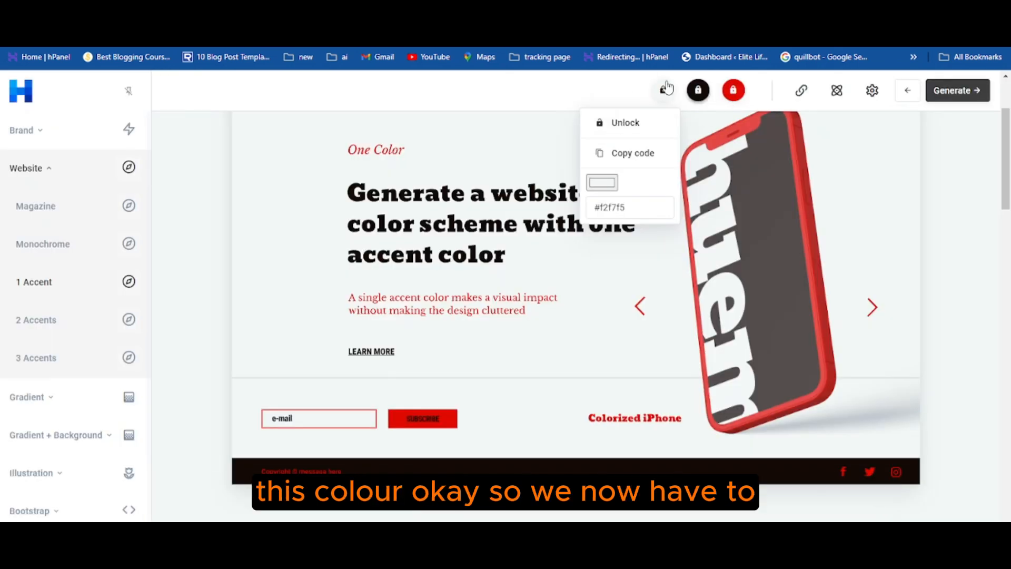
{"action": "left_click", "coordinate": [169, 11]}
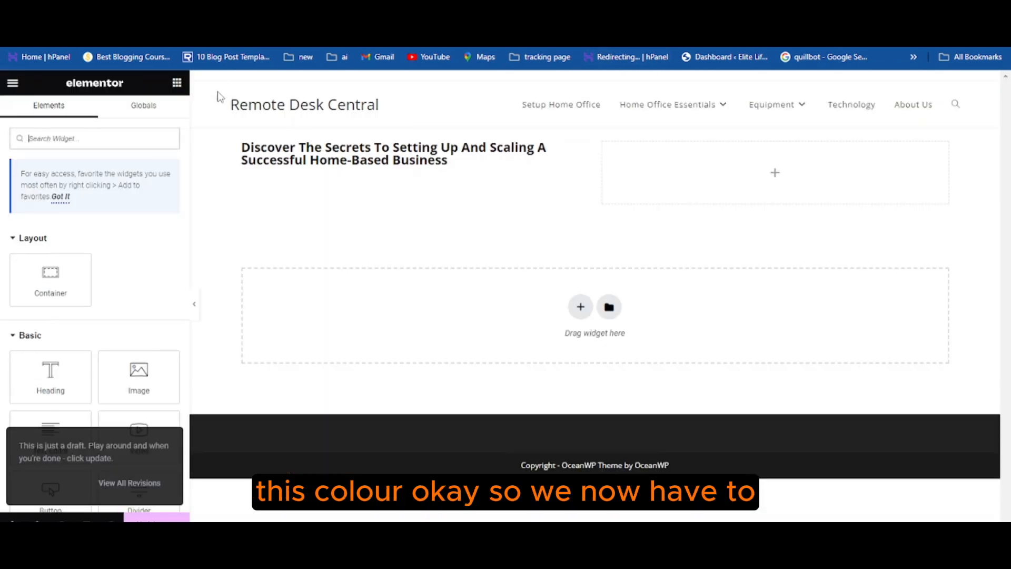
{"action": "left_click", "coordinate": [61, 197]}
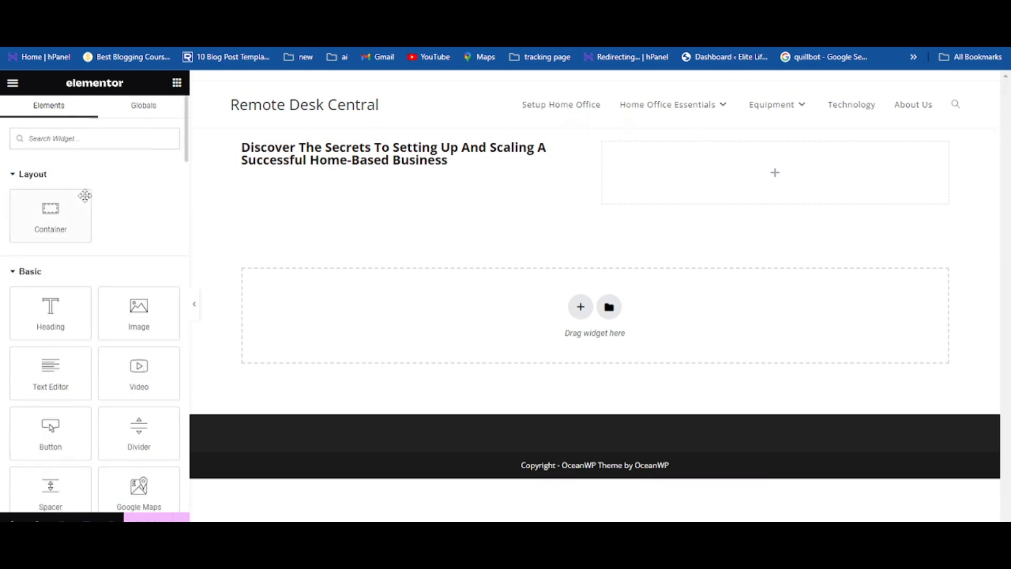
{"action": "left_click", "coordinate": [17, 178]}
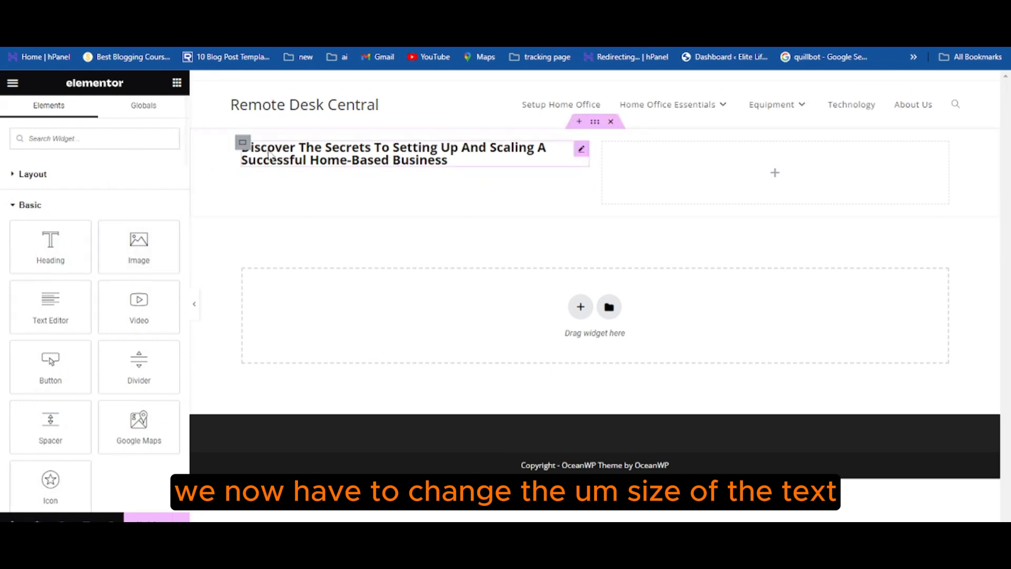
Step: Set the page heading's font size to 35 px in its typography settings and dismiss the Global Fonts tip
{"action": "left_click", "coordinate": [341, 154]}
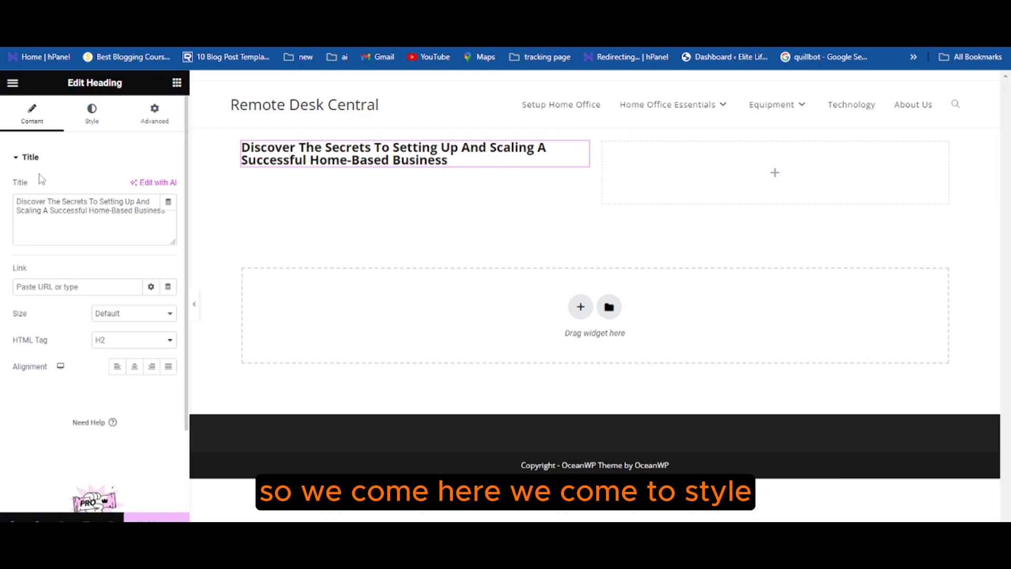
{"action": "left_click", "coordinate": [93, 122]}
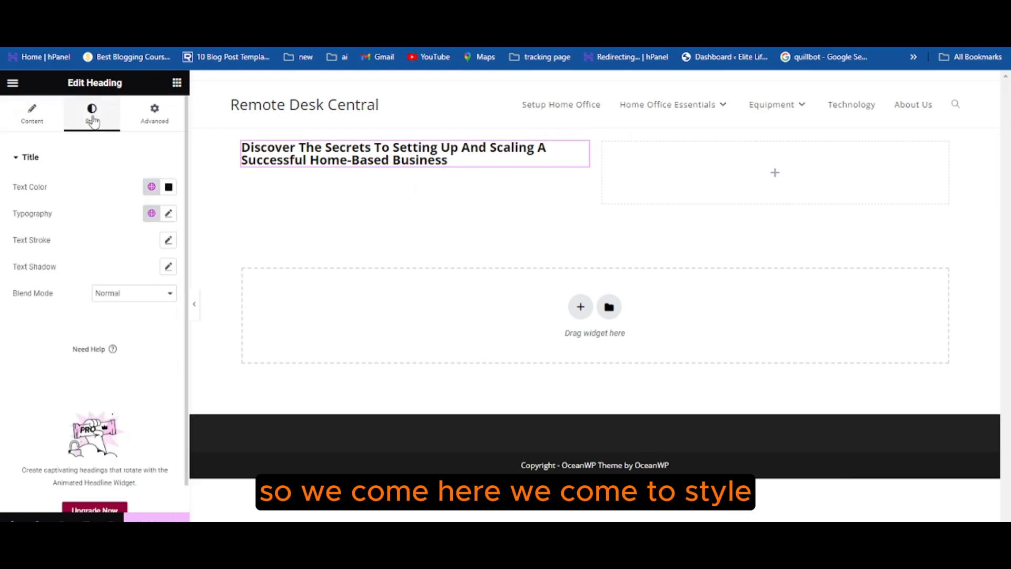
{"action": "left_click", "coordinate": [168, 214]}
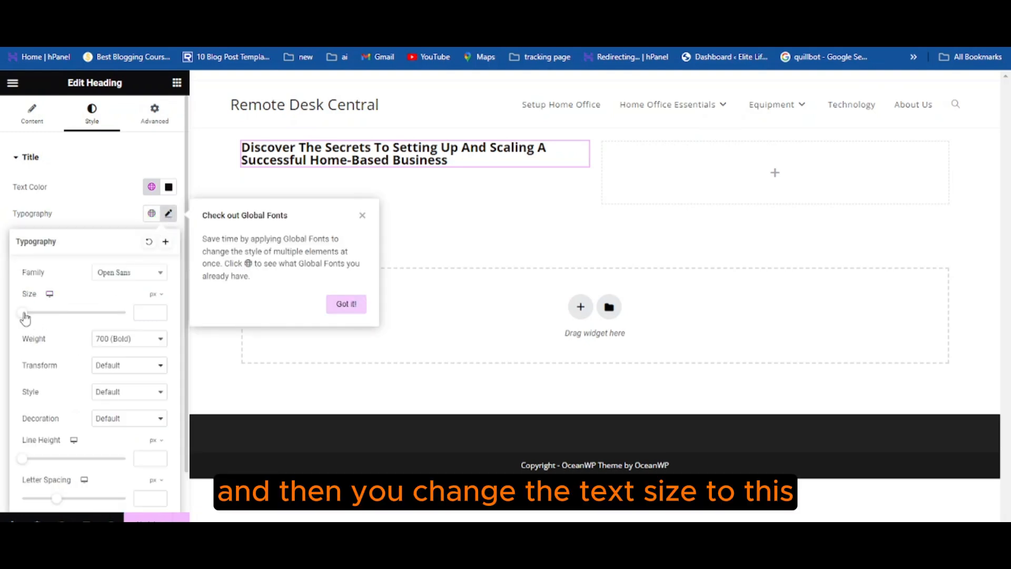
{"action": "left_click_drag", "start_coordinate": [26, 316], "coordinate": [42, 320]}
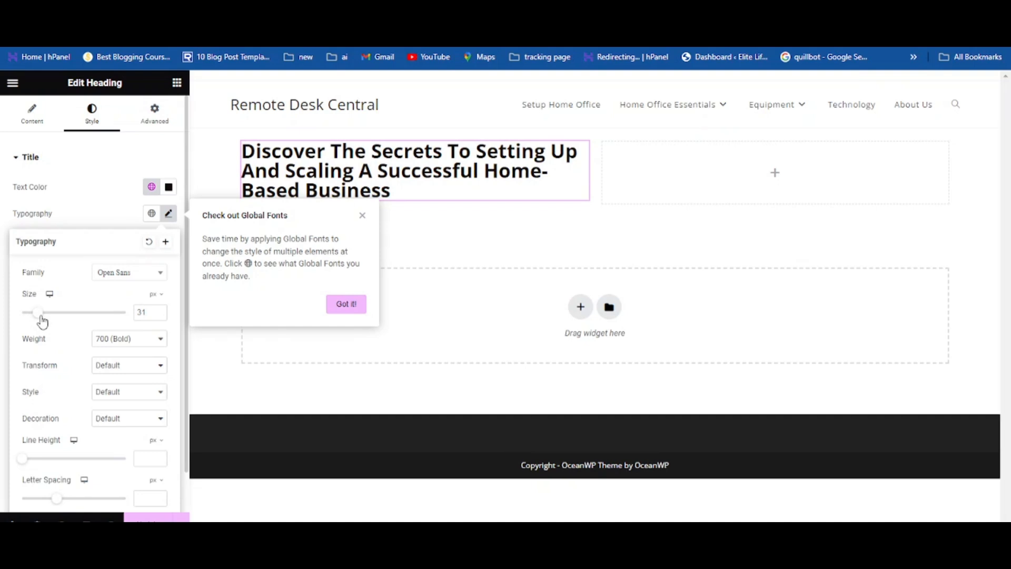
{"action": "left_click_drag", "start_coordinate": [42, 321], "coordinate": [40, 317]}
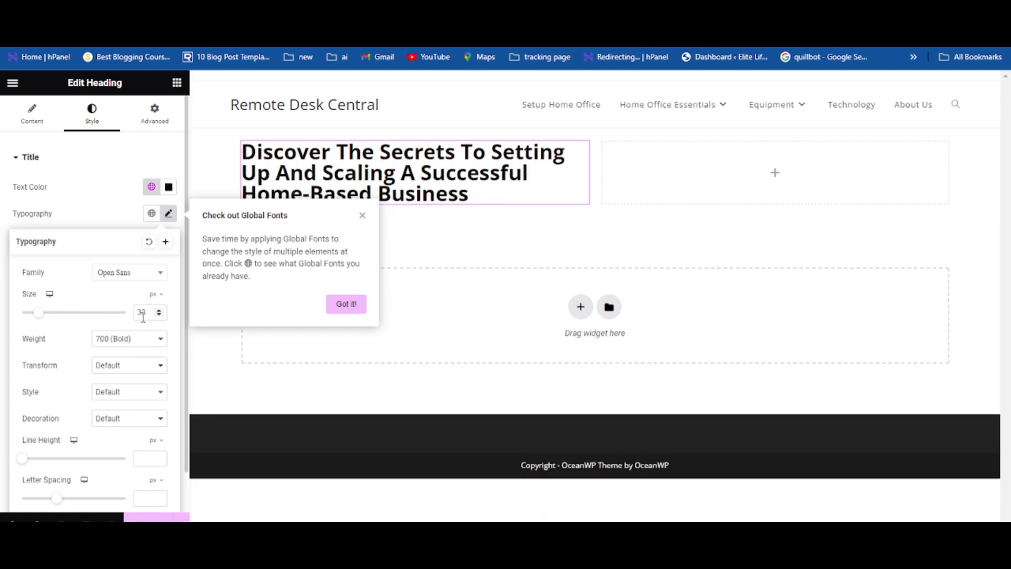
{"action": "left_click", "coordinate": [159, 311]}
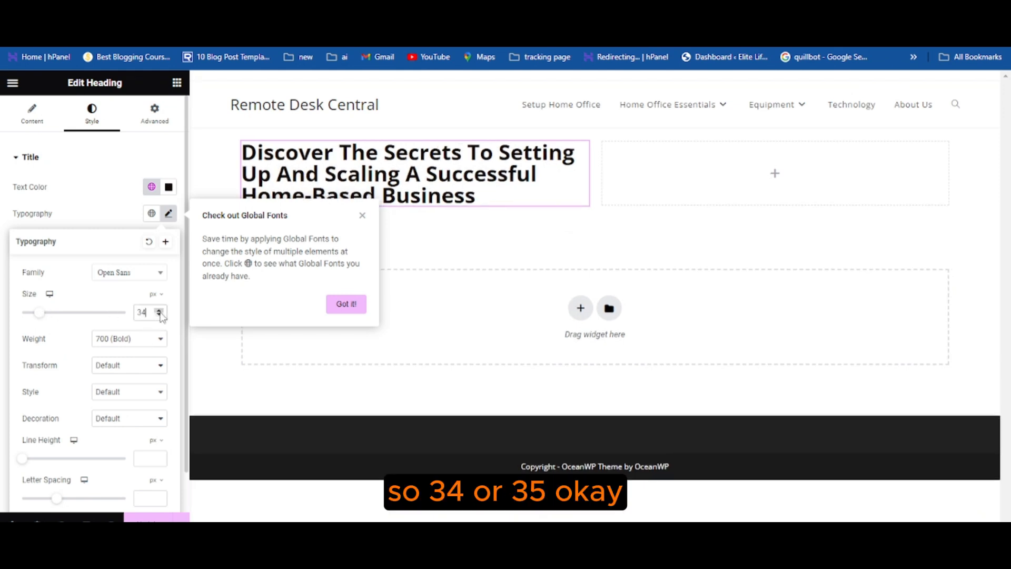
{"action": "left_click", "coordinate": [160, 311]}
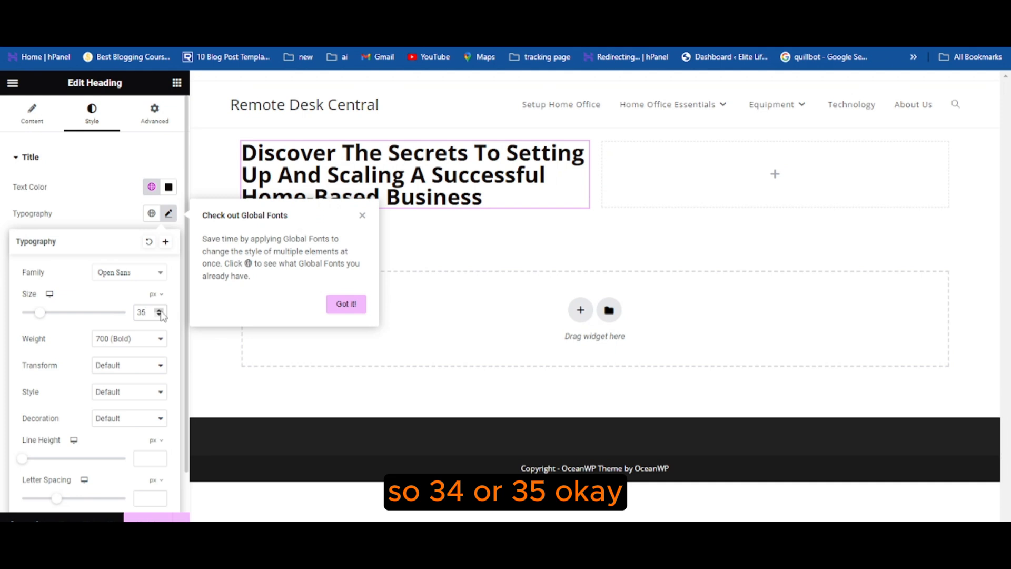
{"action": "left_click", "coordinate": [333, 305]}
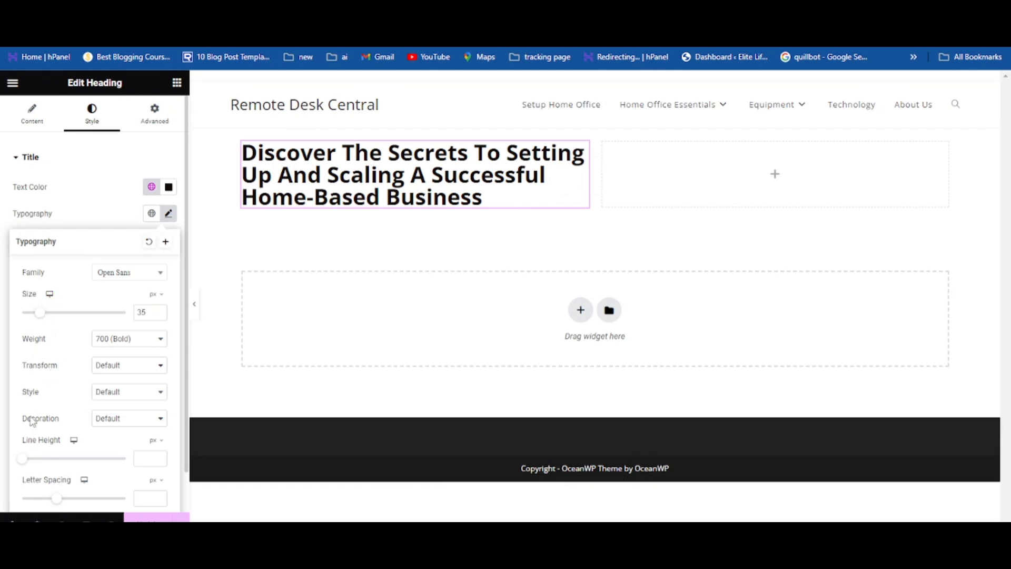
Step: Set the heading's line height to 43 px and update the page
{"action": "scroll", "coordinate": [93, 450], "scroll_direction": "down", "scroll_amount": 1}
{"action": "left_click_drag", "start_coordinate": [22, 414], "coordinate": [67, 426]}
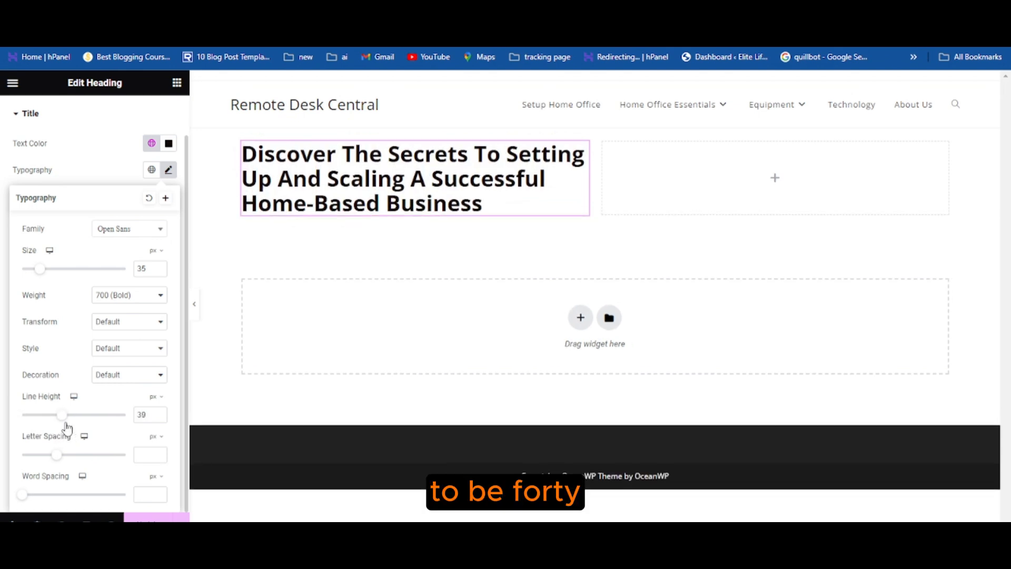
{"action": "left_click", "coordinate": [160, 414]}
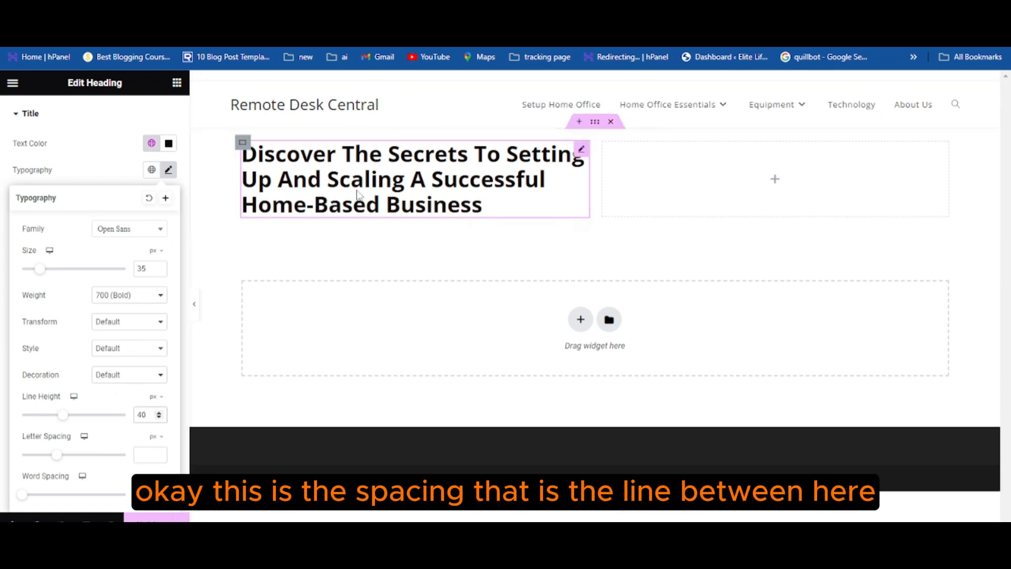
{"action": "left_click", "coordinate": [159, 414]}
{"action": "left_click", "coordinate": [159, 414]}
{"action": "left_click", "coordinate": [159, 414]}
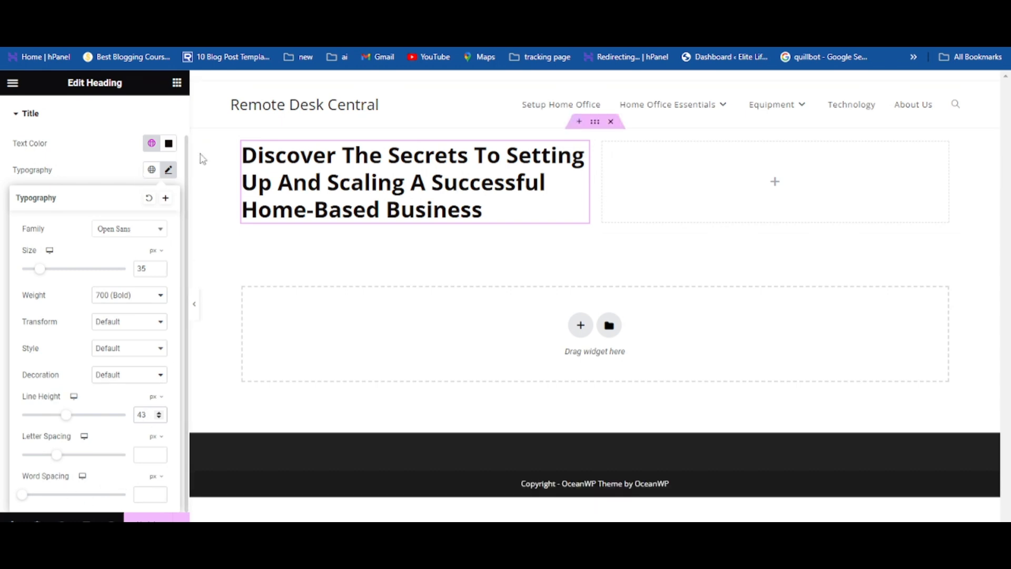
{"action": "left_click", "coordinate": [148, 519]}
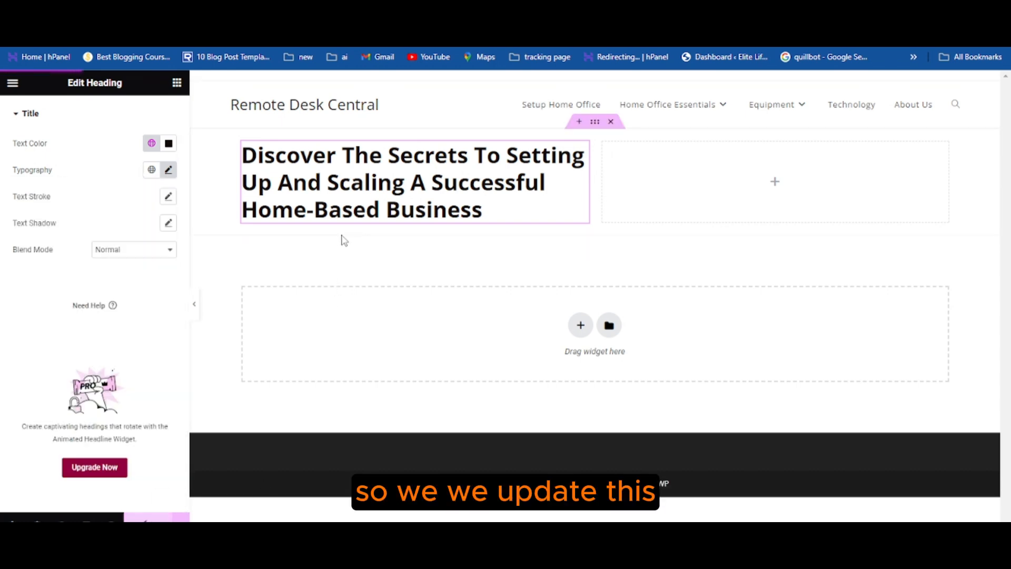
Step: Add a Text Editor widget below the heading, replacing its placeholder with the "From A To Z All You Need To Know" paragraph copied from the reference site
{"action": "left_click", "coordinate": [177, 83]}
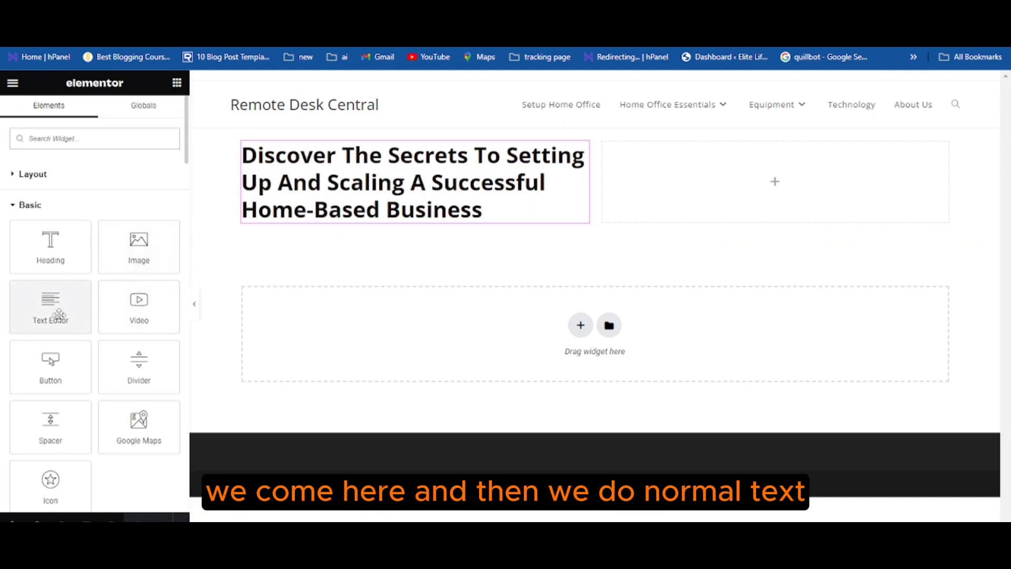
{"action": "left_click_drag", "start_coordinate": [56, 312], "coordinate": [378, 227]}
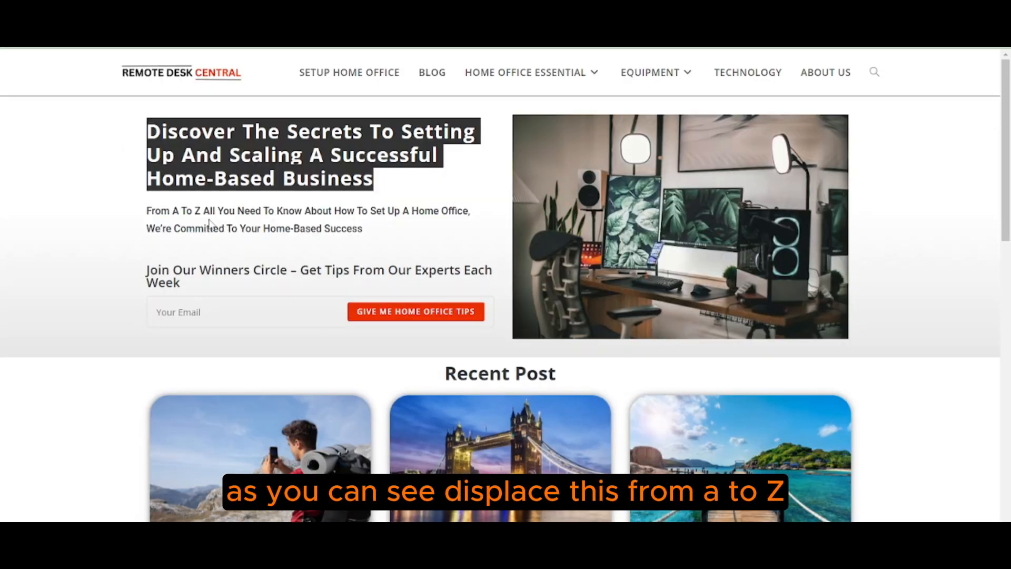
{"action": "left_click_drag", "start_coordinate": [353, 228], "coordinate": [148, 212]}
{"action": "right_click", "coordinate": [162, 218]}
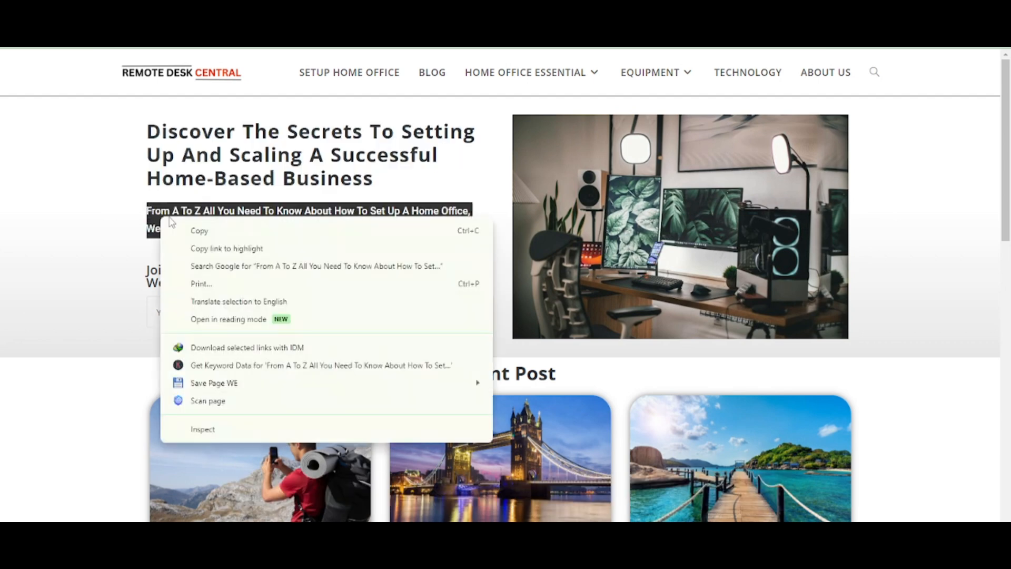
{"action": "left_click", "coordinate": [198, 229]}
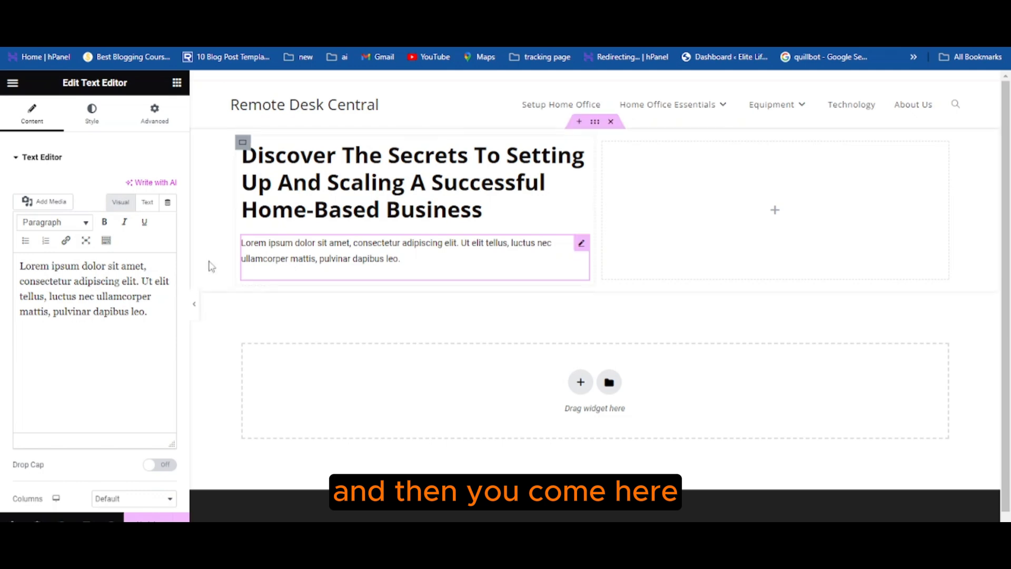
{"action": "left_click", "coordinate": [91, 309]}
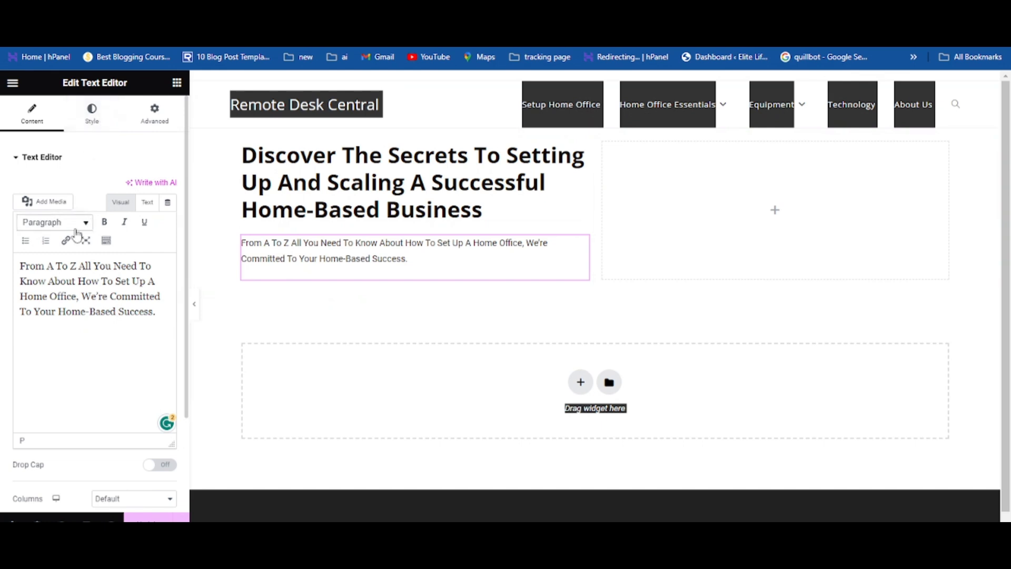
Step: Set the intro paragraph's font size to 18 px, keeping the Roboto family, and update the page
{"action": "left_click", "coordinate": [91, 112]}
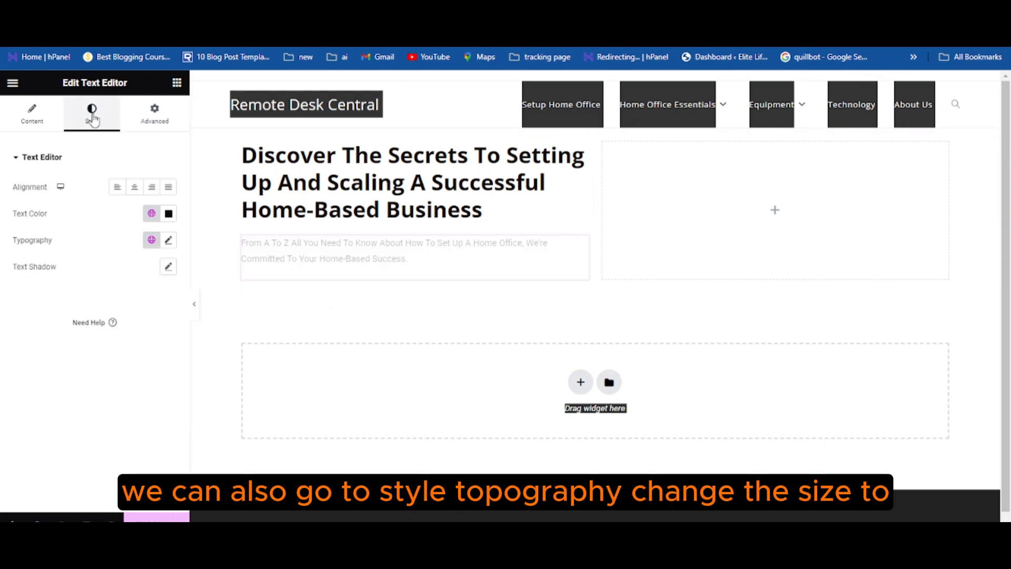
{"action": "left_click", "coordinate": [169, 240]}
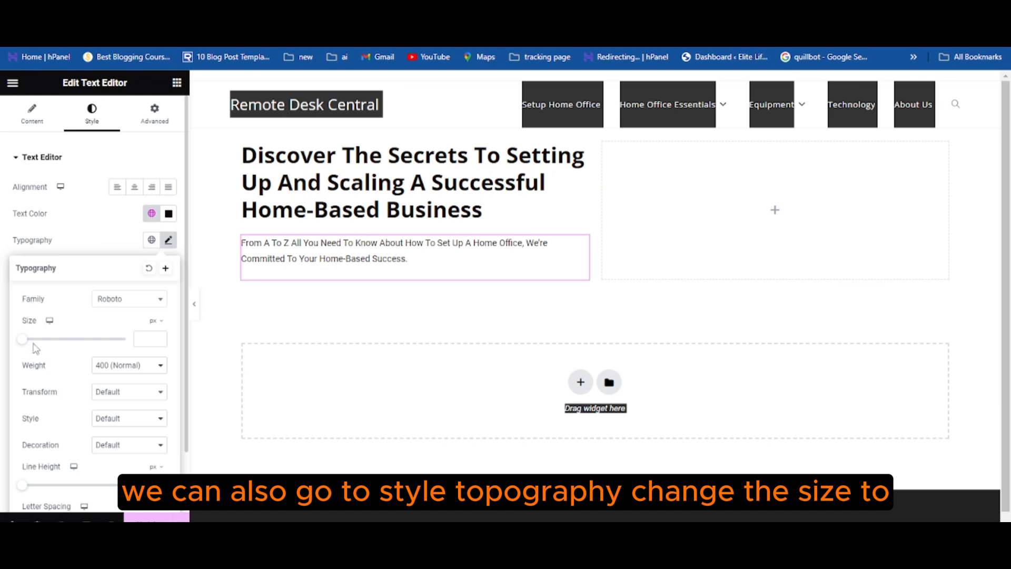
{"action": "left_click_drag", "start_coordinate": [23, 341], "coordinate": [32, 348]}
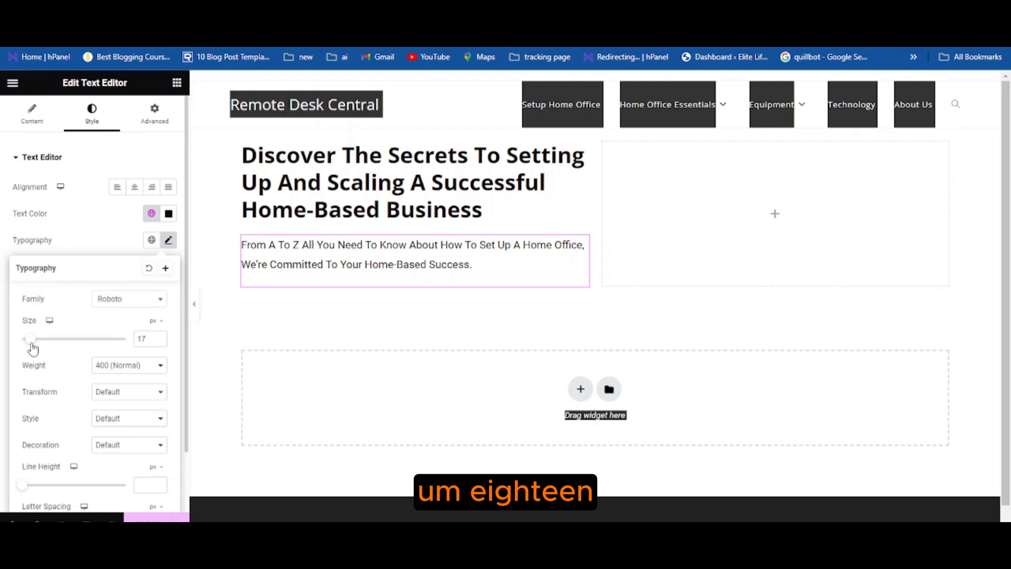
{"action": "left_click", "coordinate": [160, 339]}
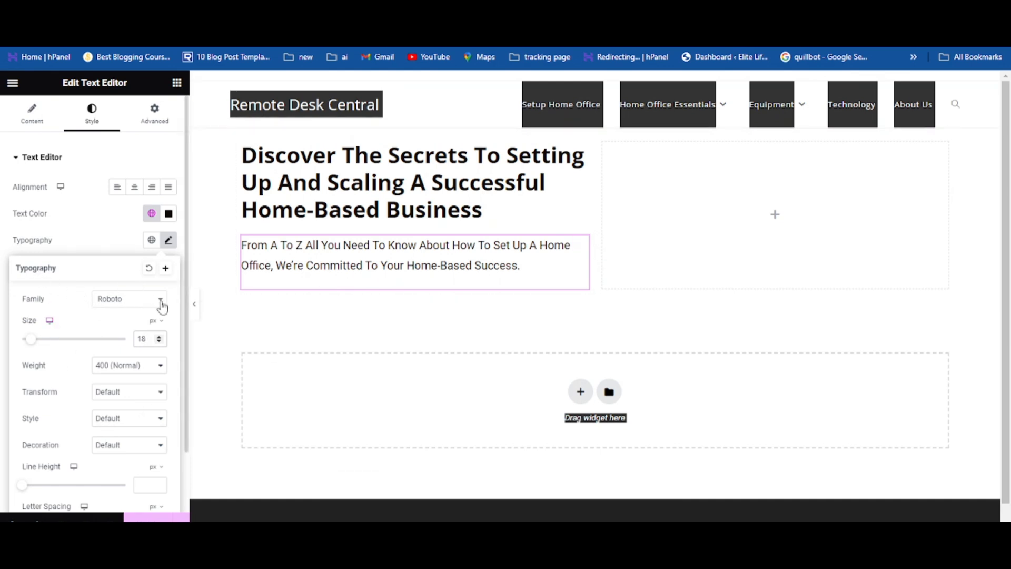
{"action": "left_click", "coordinate": [130, 305]}
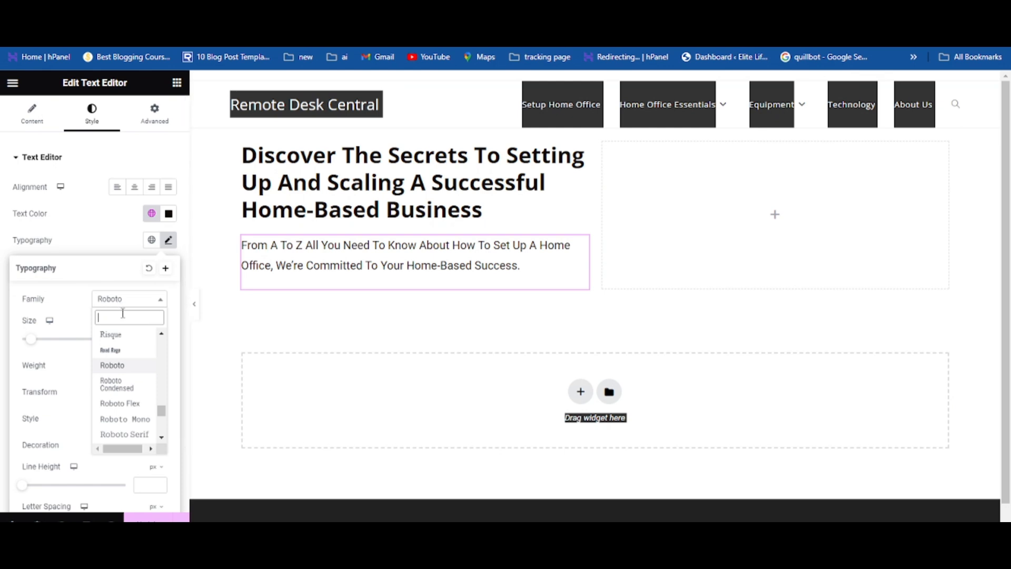
{"action": "left_click", "coordinate": [101, 302]}
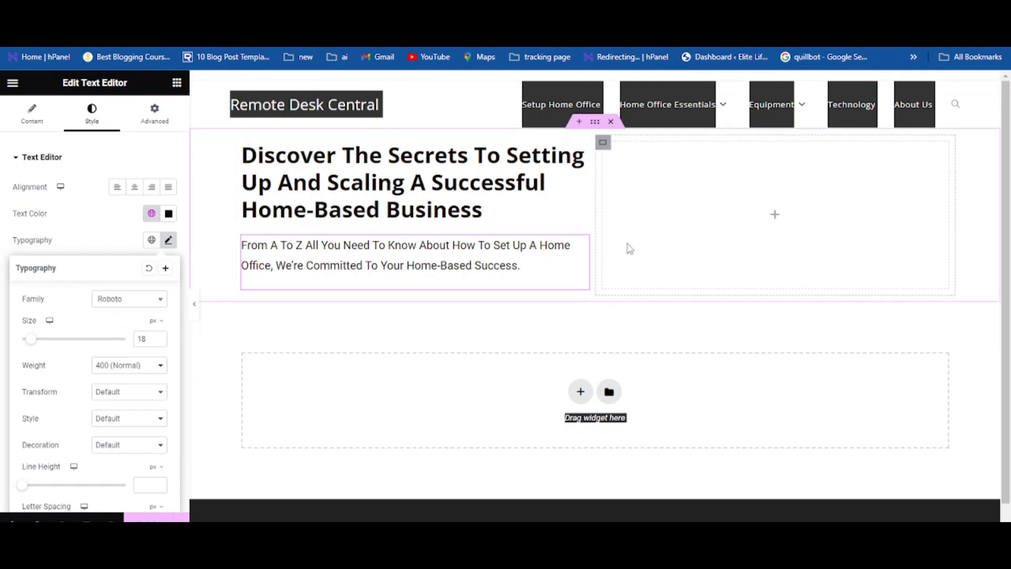
{"action": "left_click", "coordinate": [416, 328]}
{"action": "left_click", "coordinate": [146, 519]}
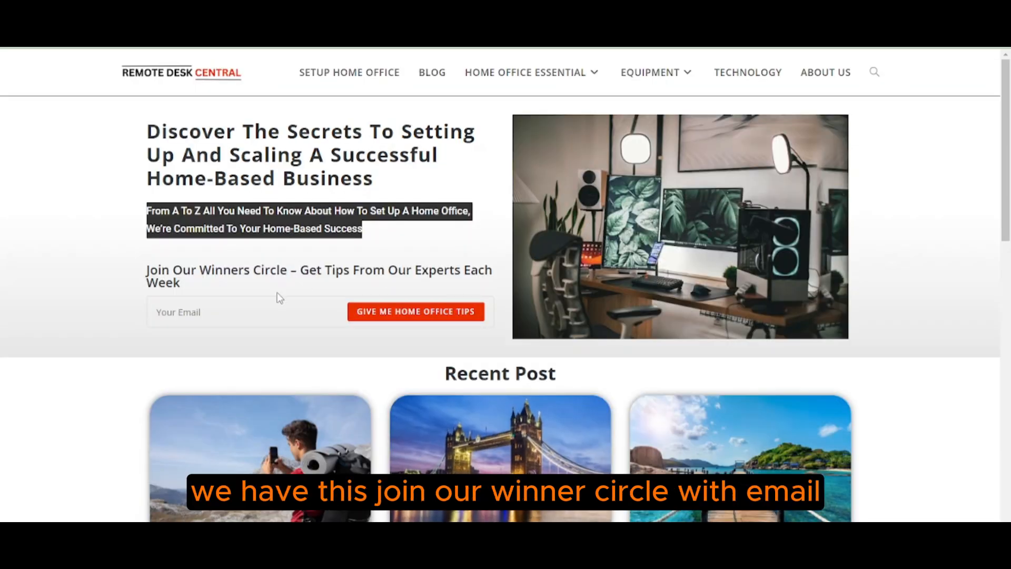
Step: Copy the "Join Our Winners Circle – Get Tips From Our Experts Each Week" line from the reference site
{"action": "left_click", "coordinate": [260, 244]}
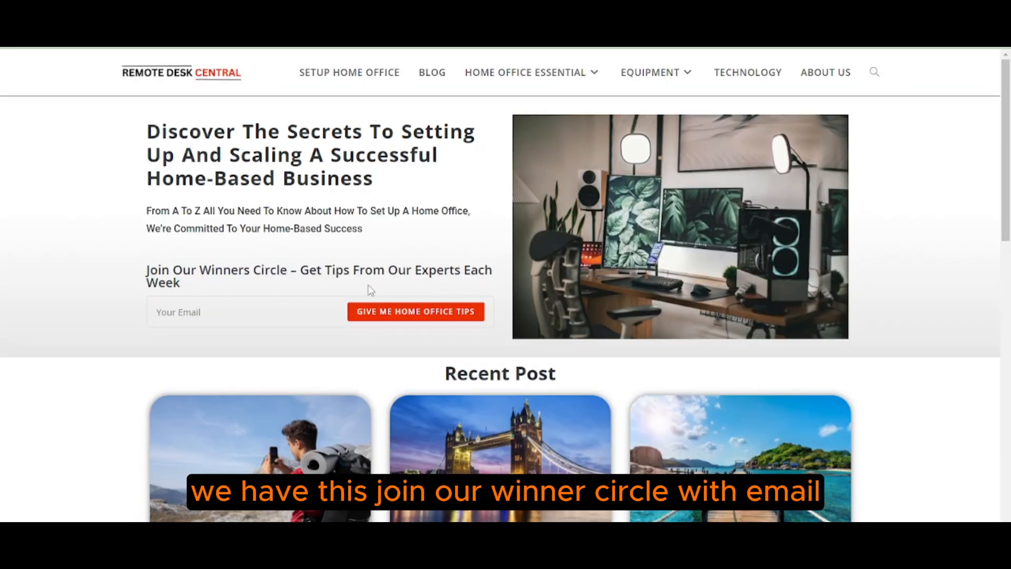
{"action": "left_click_drag", "start_coordinate": [188, 287], "coordinate": [132, 262]}
{"action": "key", "text": "ctrl+c"}
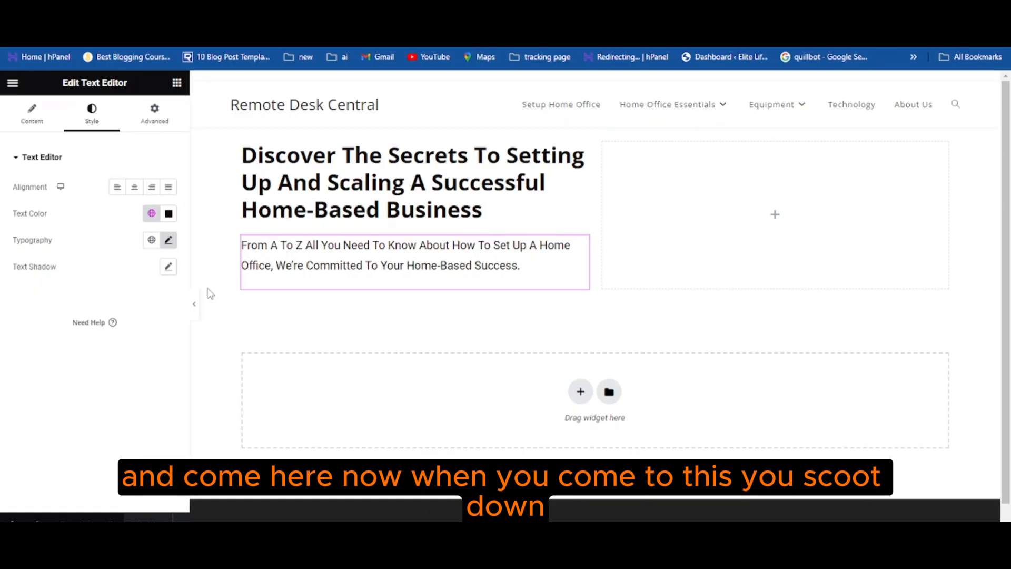
Step: Add the WordPress MailChimp widget below the intro paragraph and clear its default description text
{"action": "left_click", "coordinate": [177, 84]}
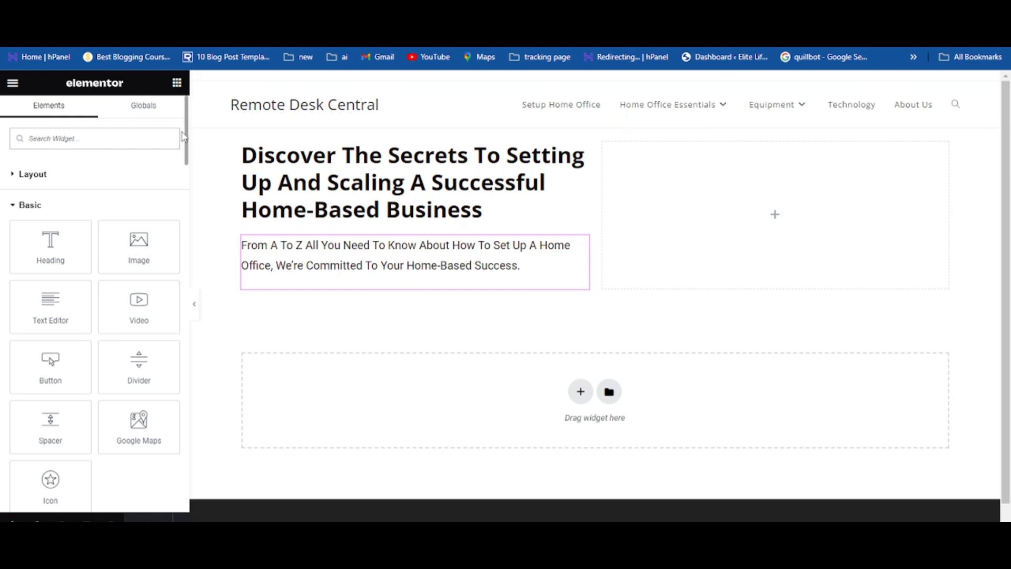
{"action": "left_click_drag", "start_coordinate": [186, 140], "coordinate": [171, 475]}
{"action": "scroll", "coordinate": [171, 476], "scroll_direction": "down", "scroll_amount": 1}
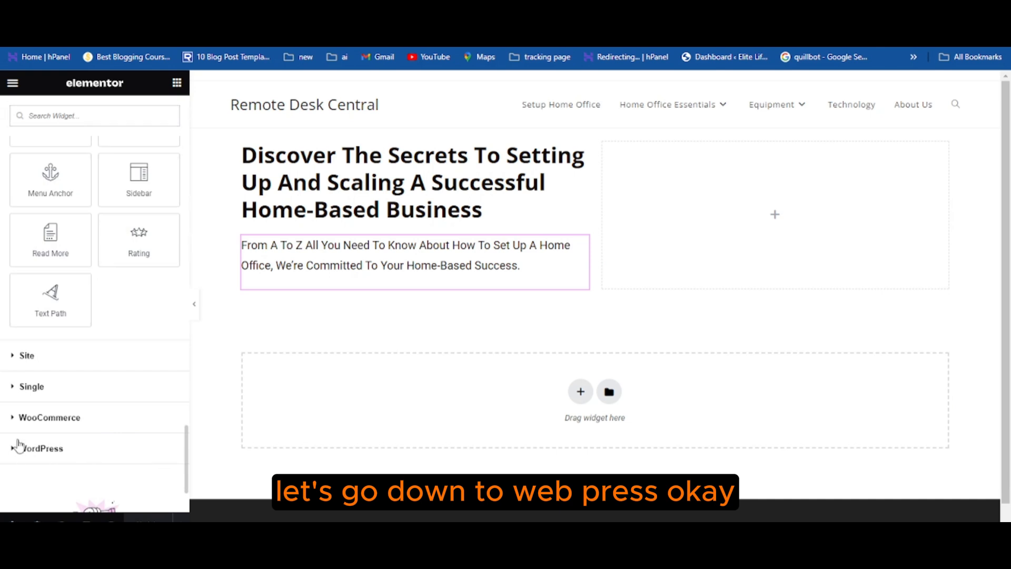
{"action": "left_click", "coordinate": [50, 451]}
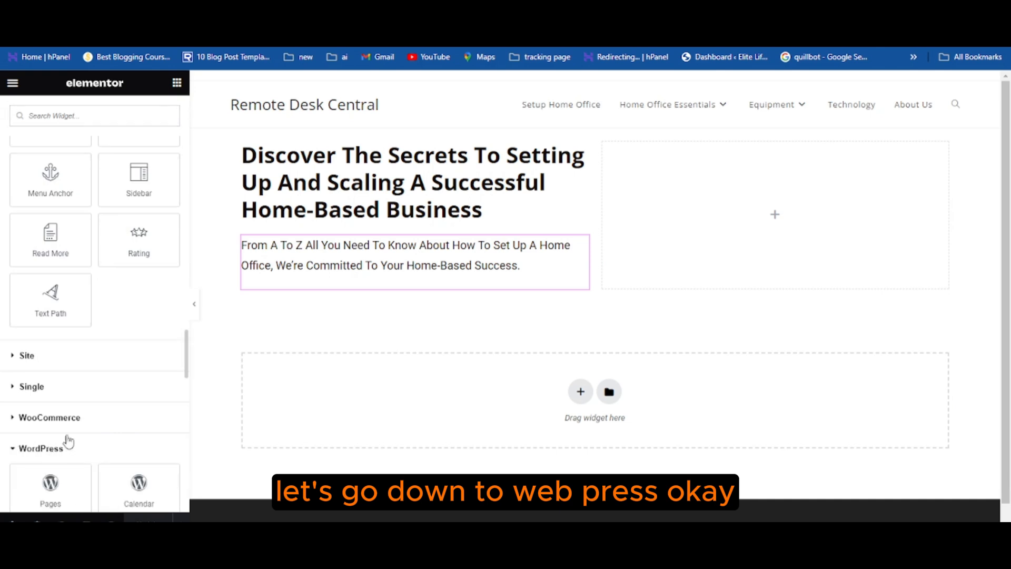
{"action": "scroll", "coordinate": [78, 428], "scroll_direction": "down", "scroll_amount": 3}
{"action": "scroll", "coordinate": [74, 441], "scroll_direction": "down", "scroll_amount": 3}
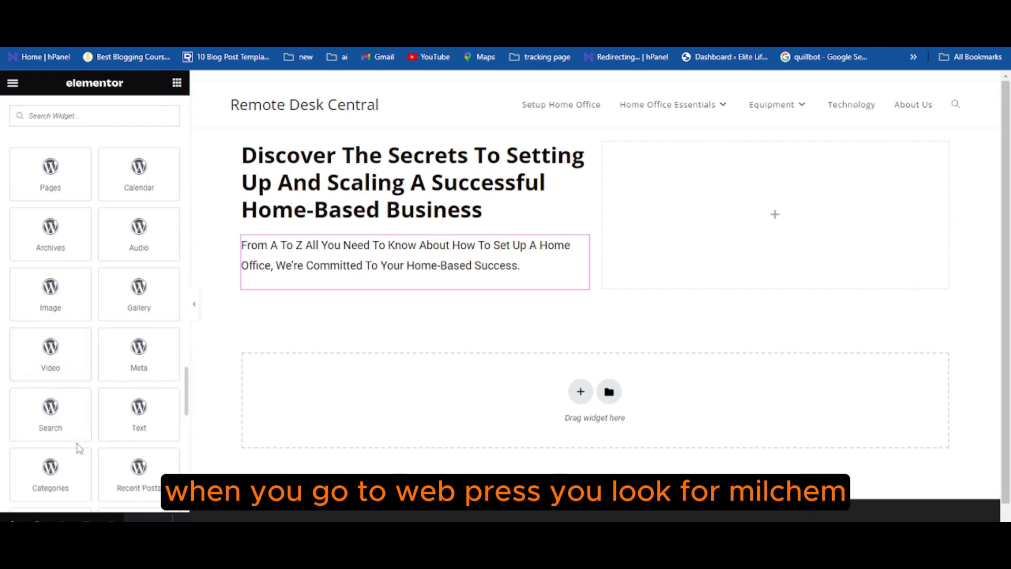
{"action": "scroll", "coordinate": [77, 430], "scroll_direction": "down", "scroll_amount": 9}
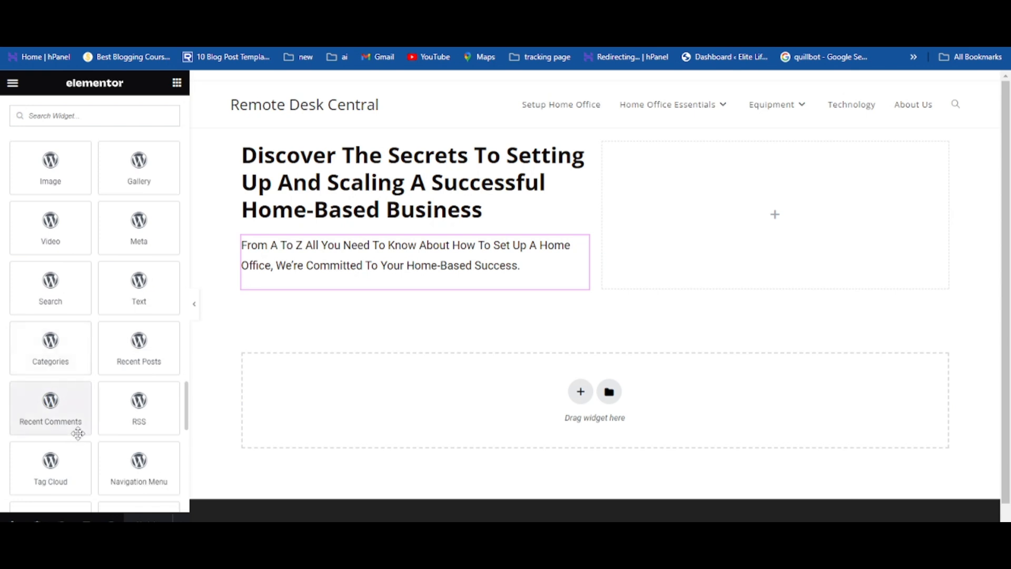
{"action": "scroll", "coordinate": [79, 435], "scroll_direction": "down", "scroll_amount": 1}
{"action": "scroll", "coordinate": [80, 436], "scroll_direction": "down", "scroll_amount": 1}
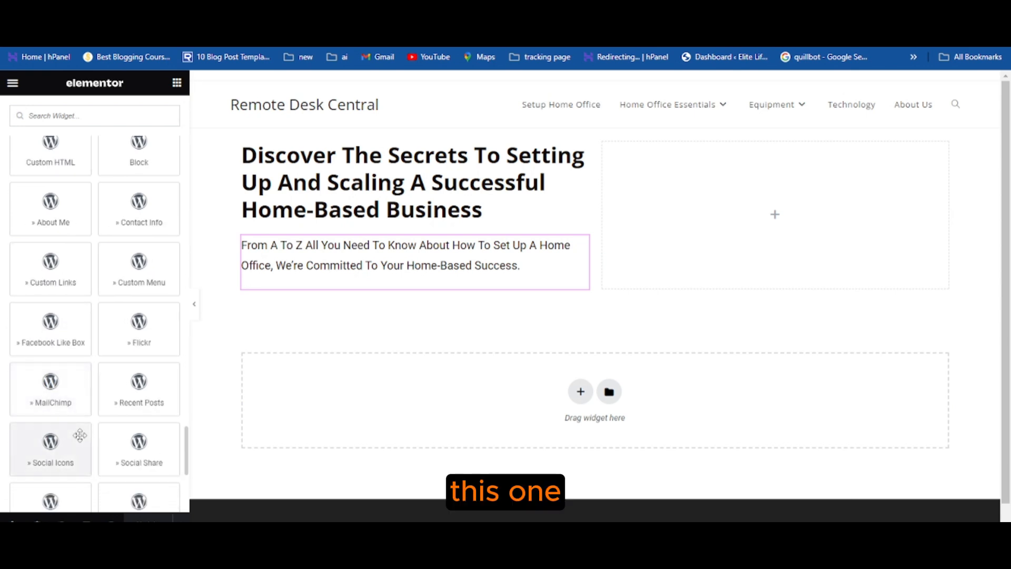
{"action": "left_click_drag", "start_coordinate": [63, 388], "coordinate": [358, 283]}
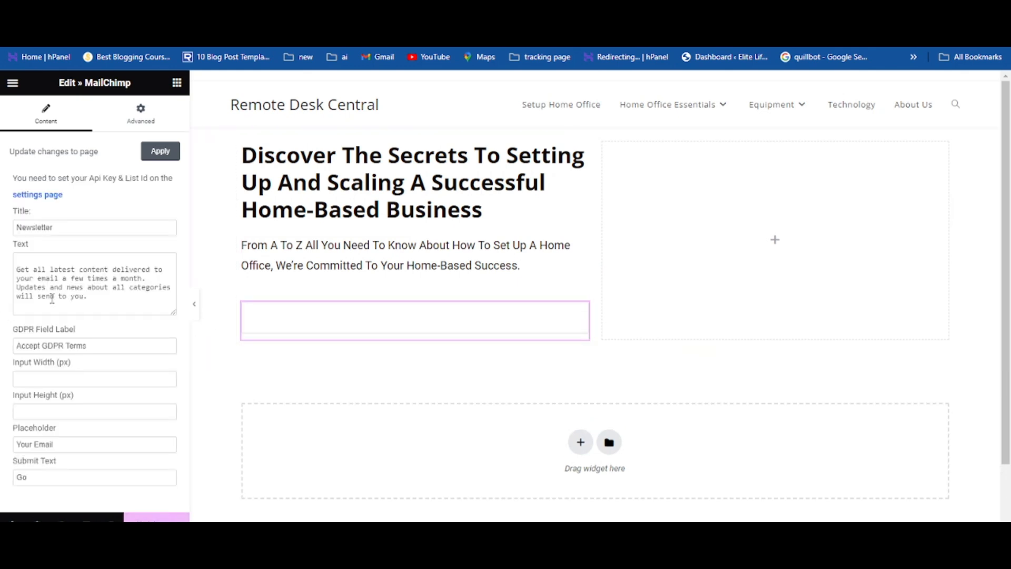
{"action": "left_click_drag", "start_coordinate": [99, 300], "coordinate": [14, 274]}
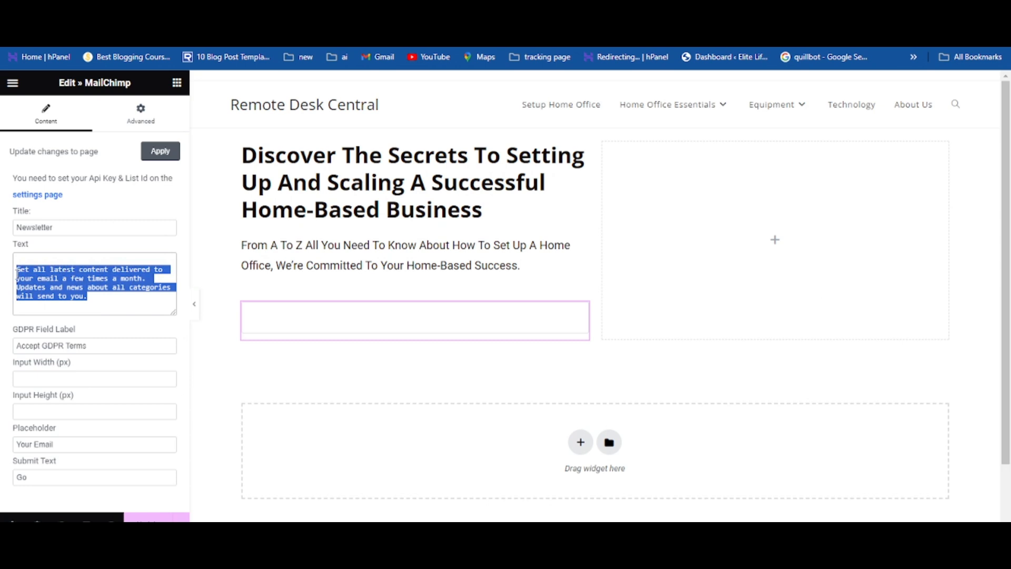
{"action": "key", "text": "BackSpace"}
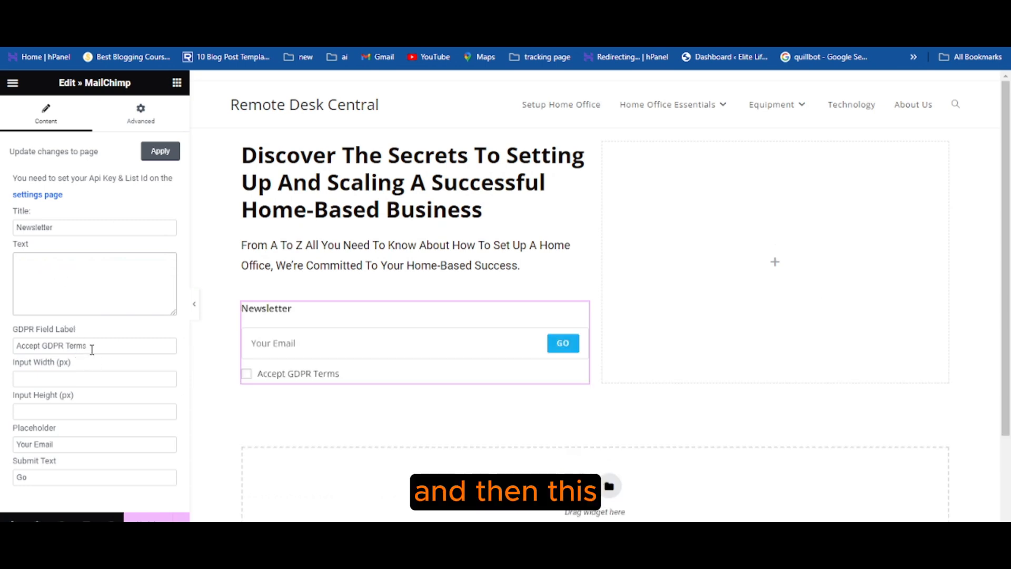
Step: Clear the newsletter form's GDPR field label and set its submit button text to "Join"
{"action": "left_click_drag", "start_coordinate": [91, 347], "coordinate": [5, 352]}
{"action": "key", "text": "BackSpace"}
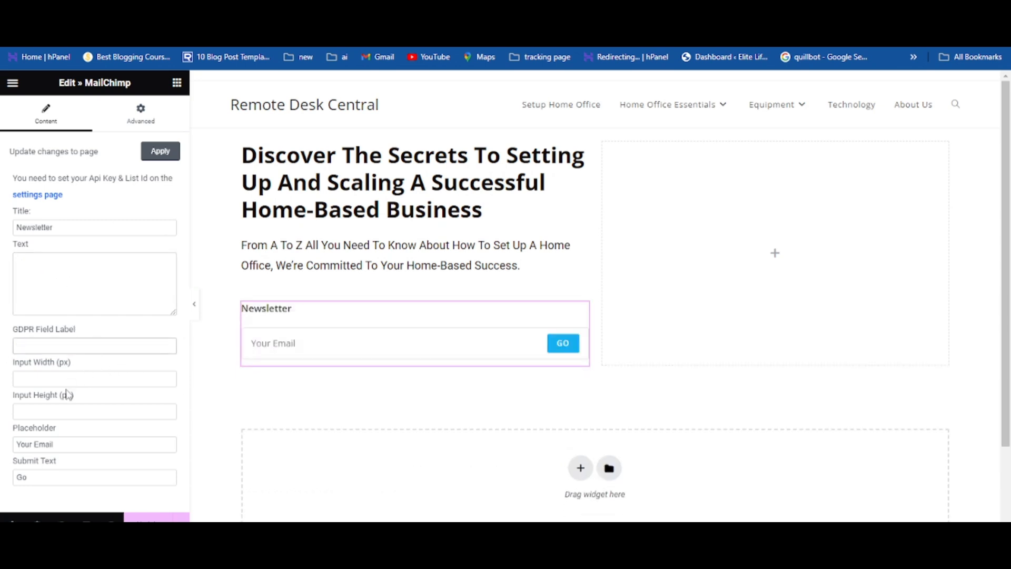
{"action": "left_click", "coordinate": [61, 446]}
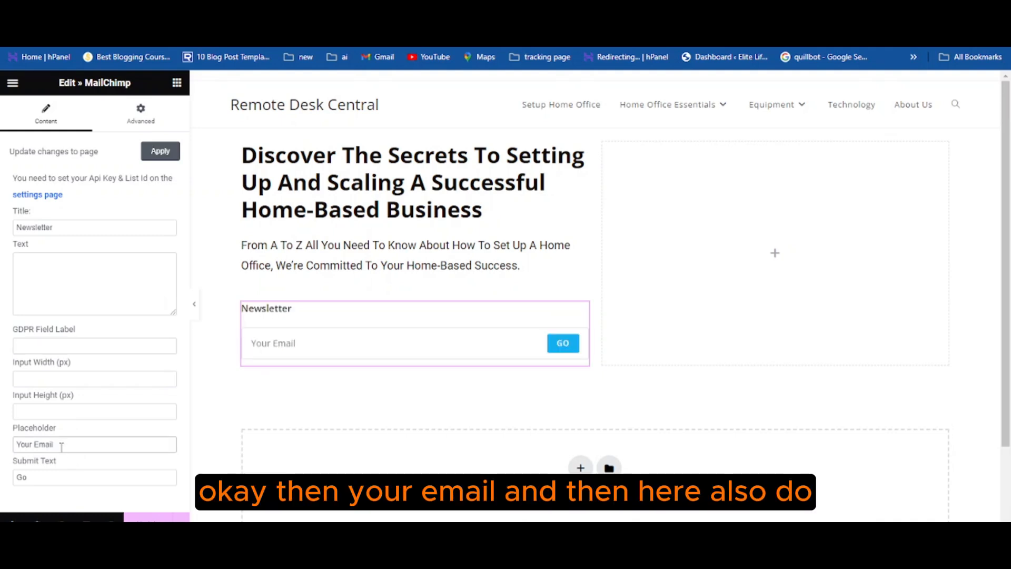
{"action": "left_click_drag", "start_coordinate": [28, 479], "coordinate": [3, 473]}
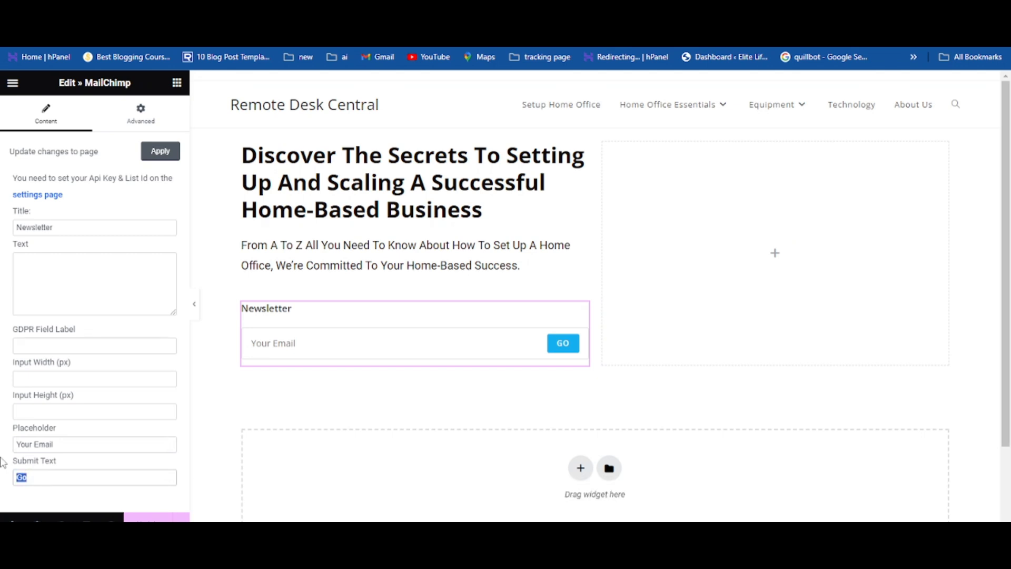
{"action": "type", "text": "Join"}
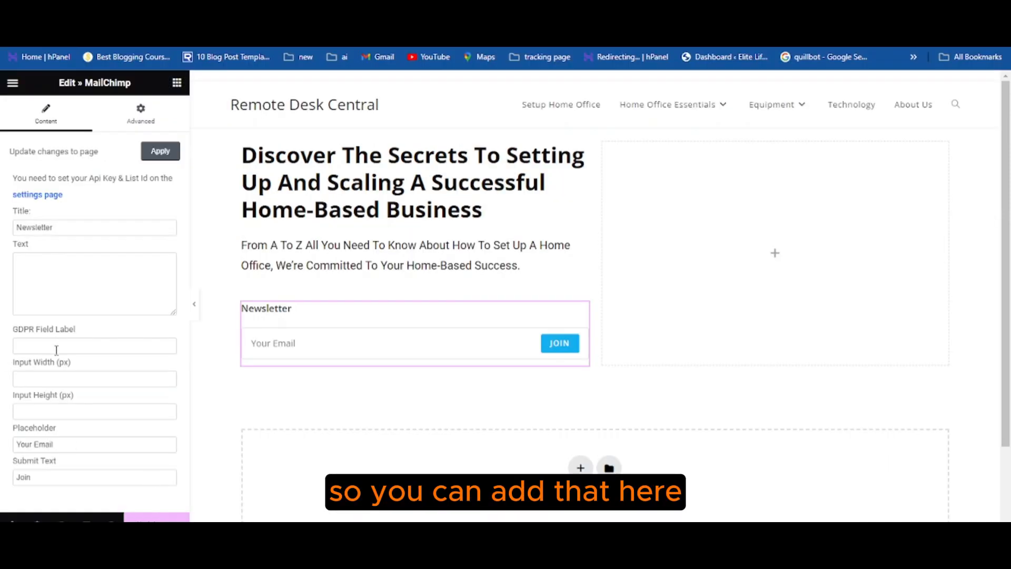
Step: Try "Join Our Winners Circle – Get Tips From Our Experts Each Week" as the newsletter form's description text, without leading spaces
{"action": "left_click", "coordinate": [67, 291]}
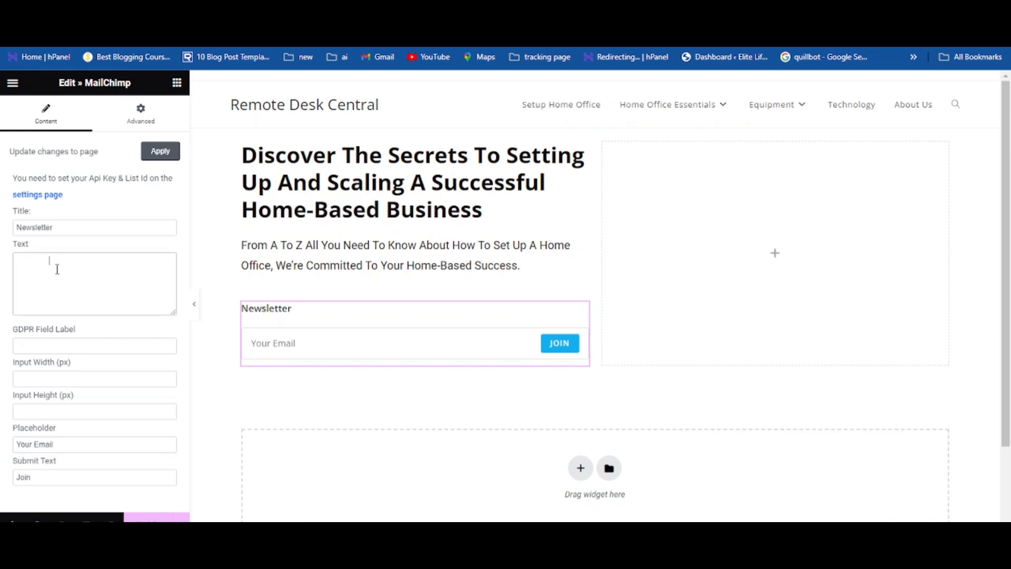
{"action": "right_click", "coordinate": [54, 266]}
{"action": "left_click", "coordinate": [113, 407]}
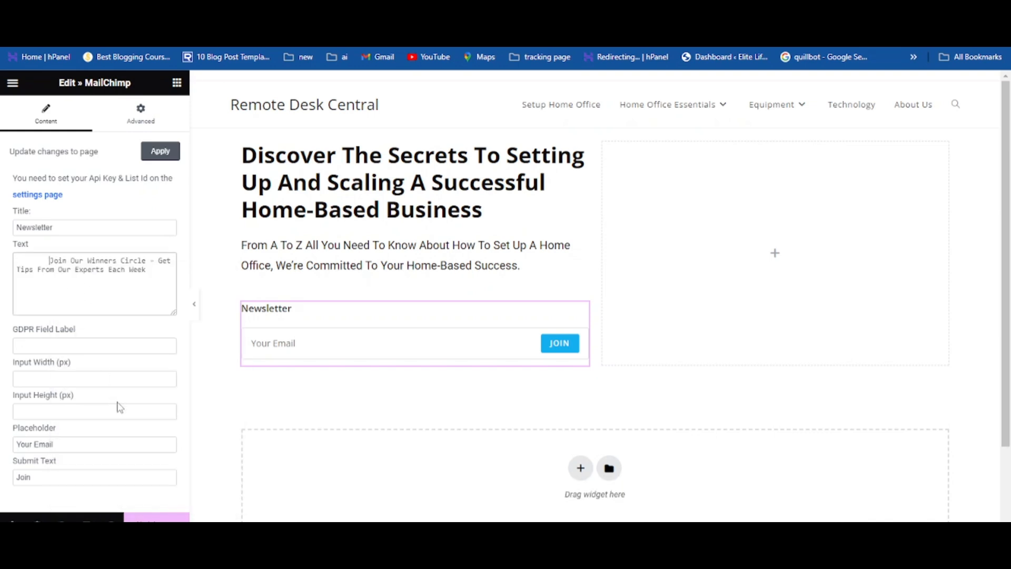
{"action": "key", "text": "BackSpace"}
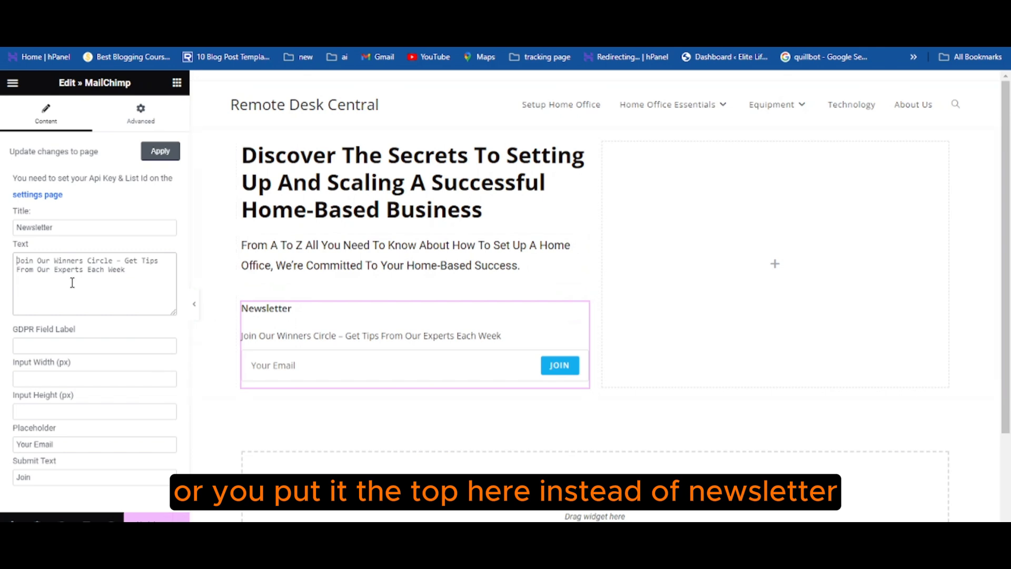
Step: Clear the newsletter form's title and description text
{"action": "left_click_drag", "start_coordinate": [60, 226], "coordinate": [3, 228]}
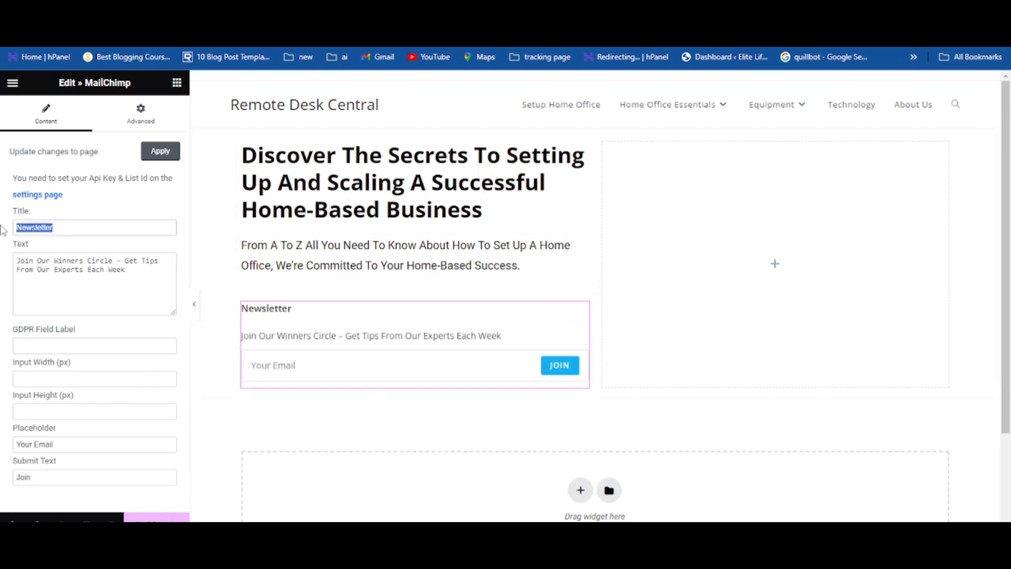
{"action": "key", "text": "BackSpace"}
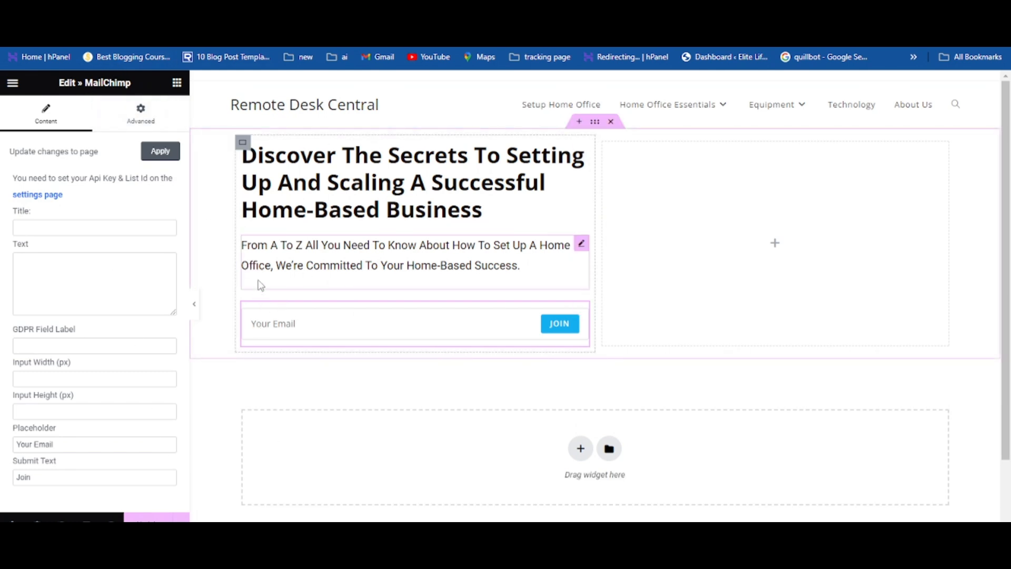
Step: Add a Heading widget between the intro paragraph and the email form, reading "Join Our Winners Circle – Get Tips From Our Experts Each Week"
{"action": "left_click", "coordinate": [177, 82]}
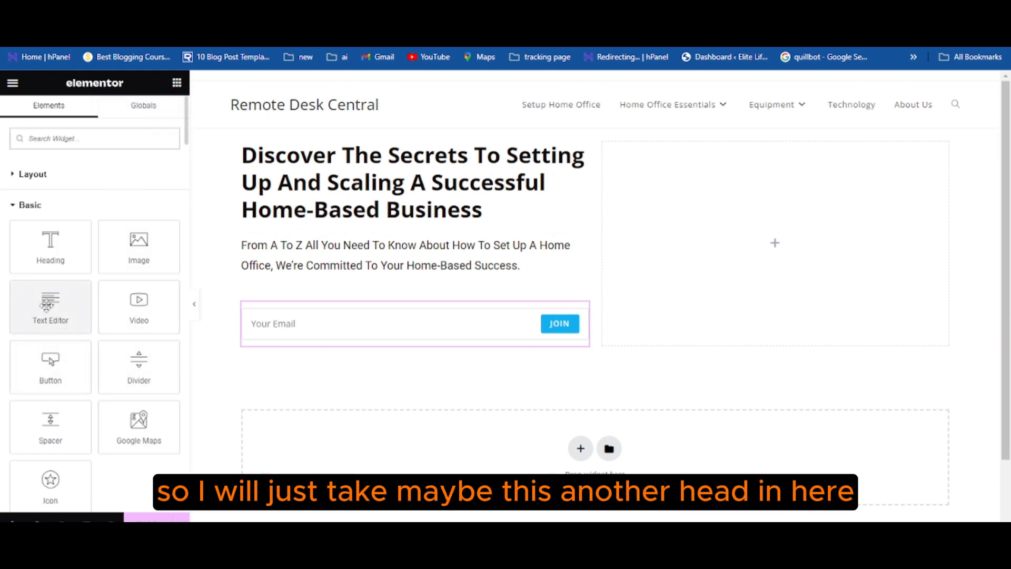
{"action": "left_click_drag", "start_coordinate": [49, 245], "coordinate": [324, 284]}
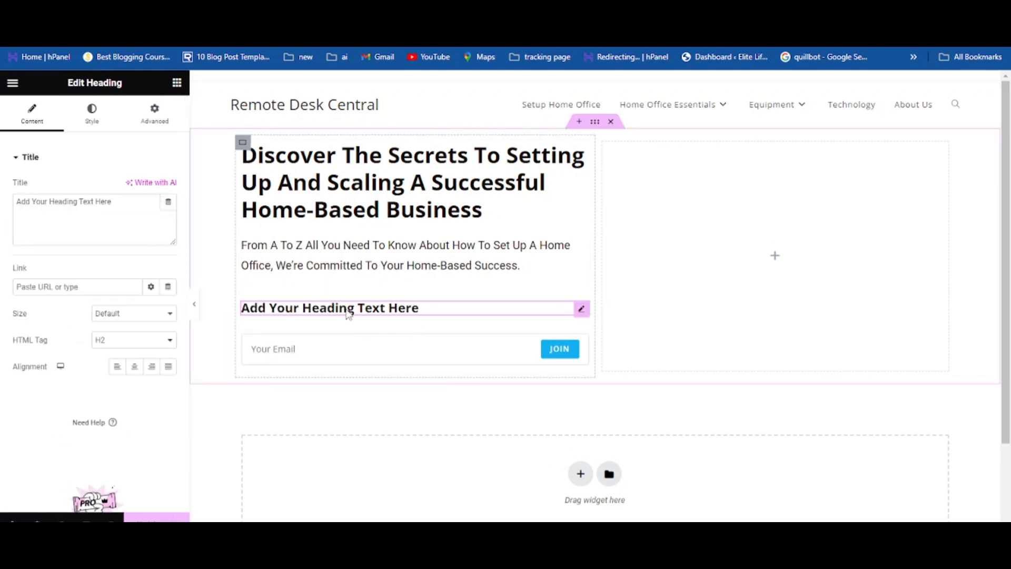
{"action": "left_click_drag", "start_coordinate": [120, 210], "coordinate": [38, 196]}
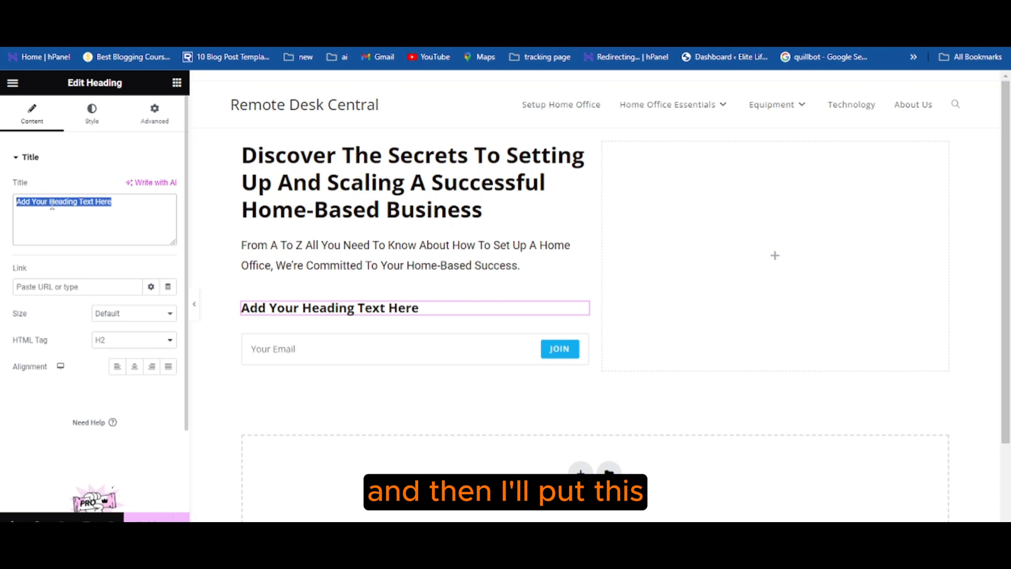
{"action": "key", "text": "ctrl+v"}
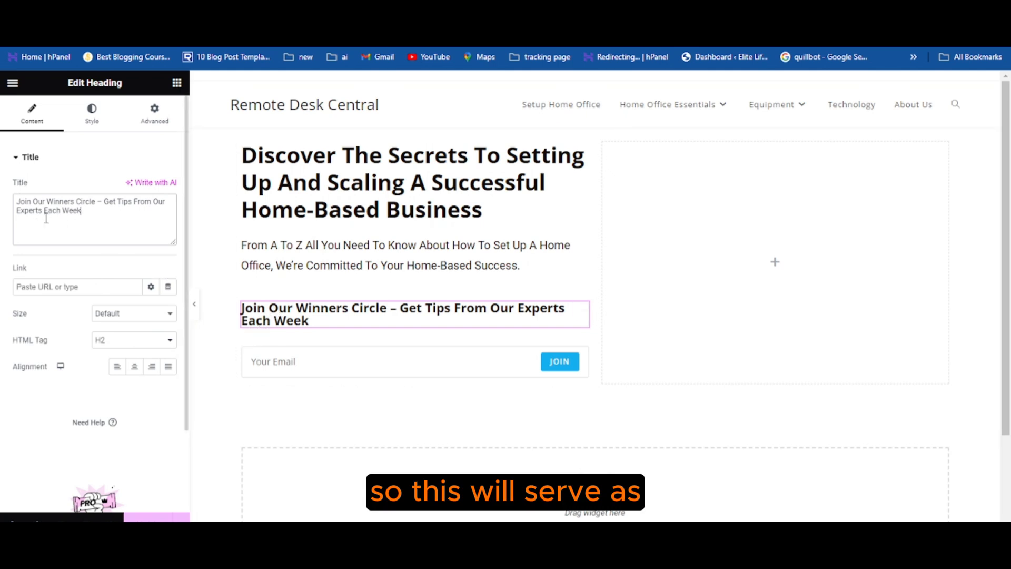
{"action": "left_click", "coordinate": [64, 226]}
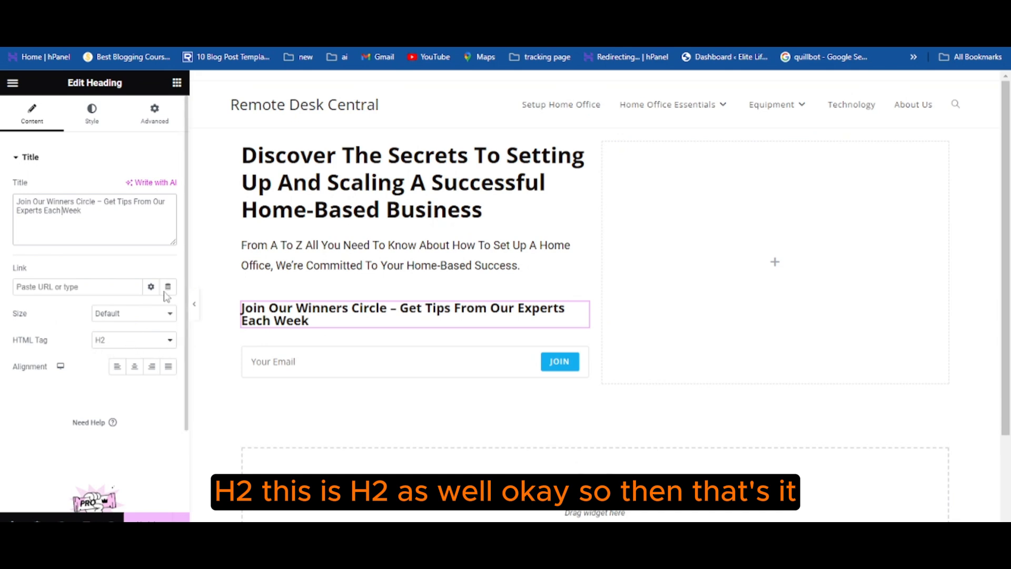
{"action": "left_click", "coordinate": [338, 186]}
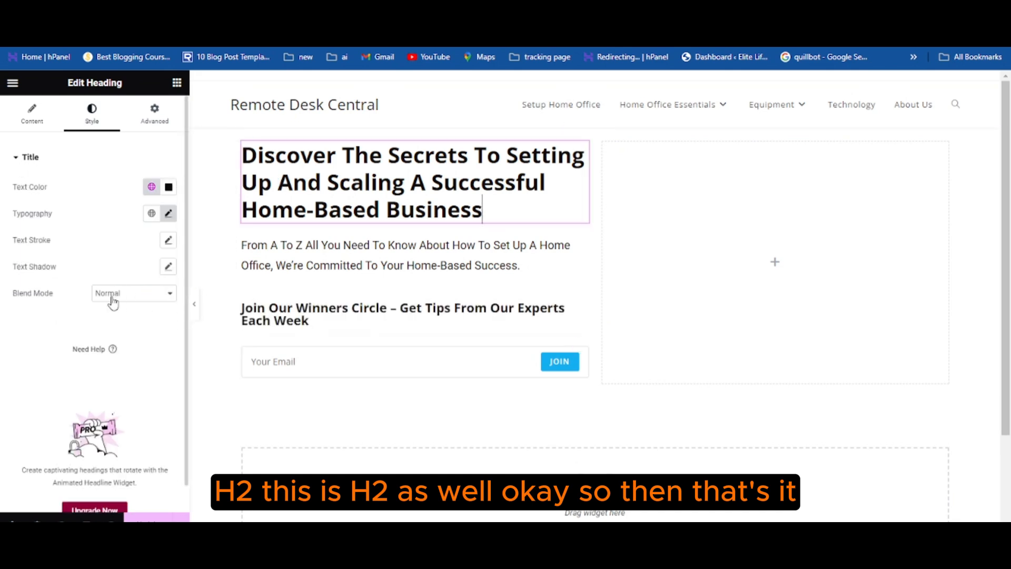
{"action": "left_click", "coordinate": [287, 322]}
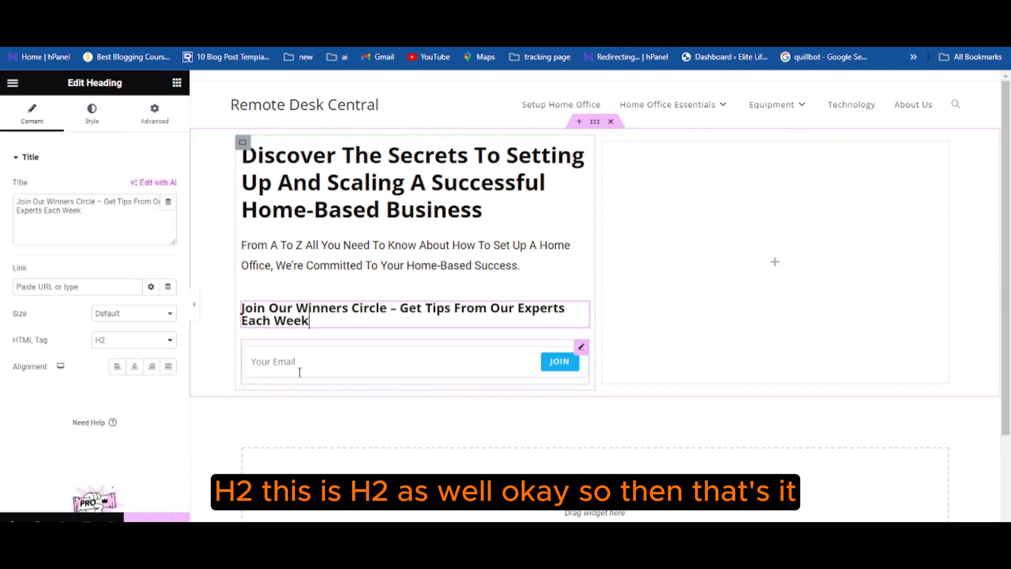
{"action": "left_click", "coordinate": [288, 384]}
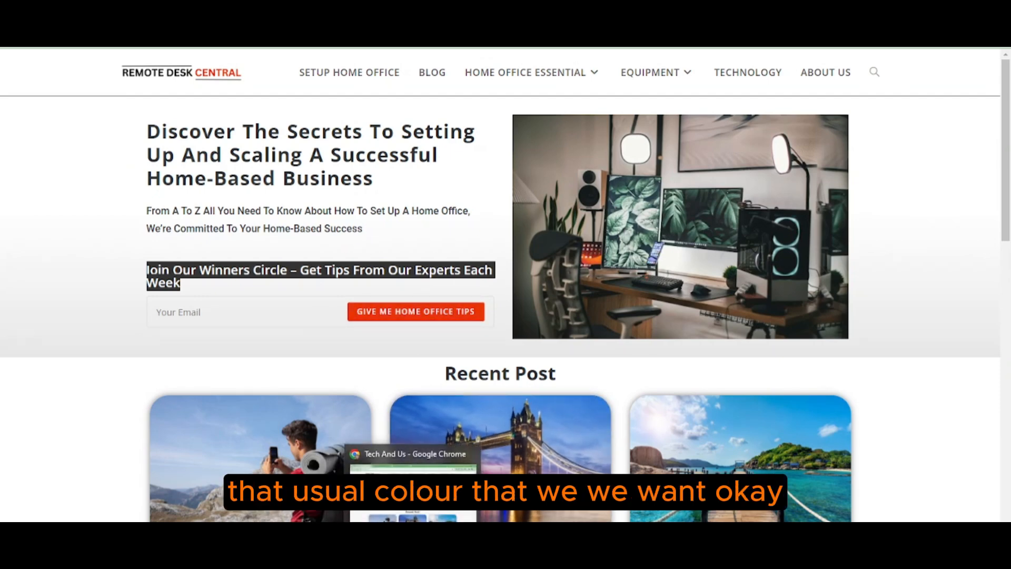
Step: Return to the WordPress dashboard and open the live Remote Desk Central home page in a new tab
{"action": "left_click", "coordinate": [383, 548]}
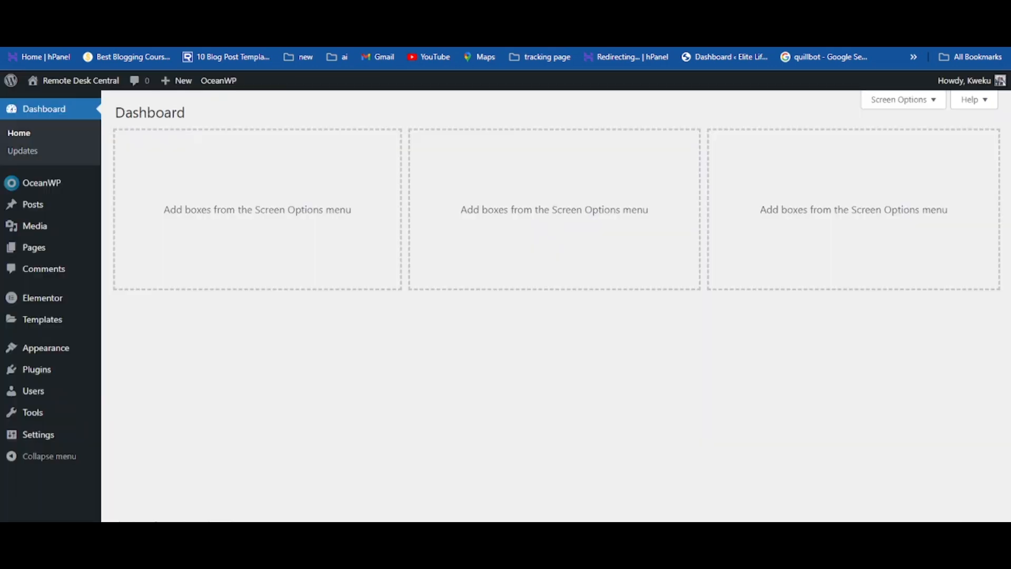
{"action": "mouse_move", "coordinate": [62, 82]}
{"action": "right_click", "coordinate": [44, 106]}
{"action": "left_click", "coordinate": [75, 119]}
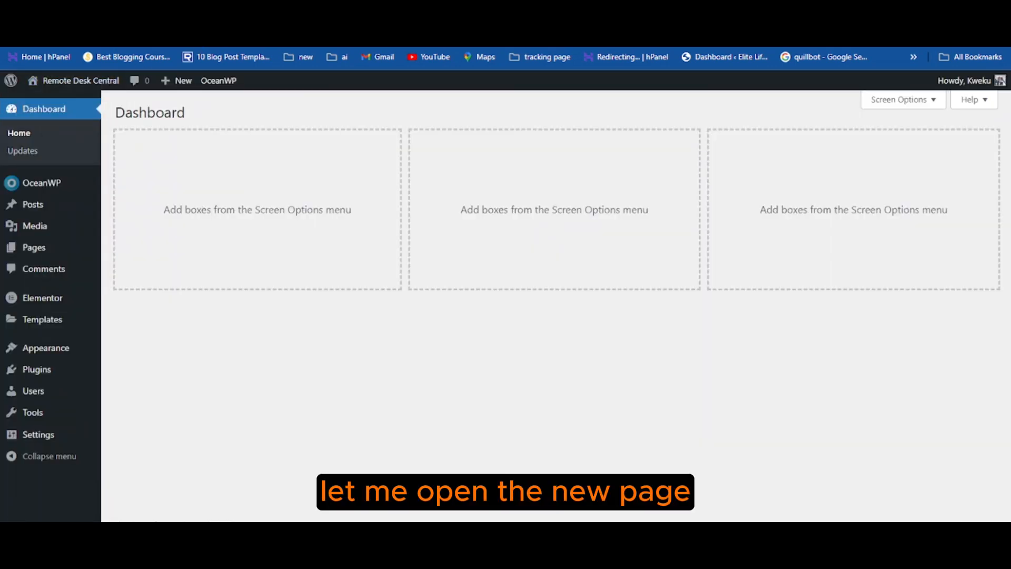
{"action": "key", "text": "ctrl+Tab"}
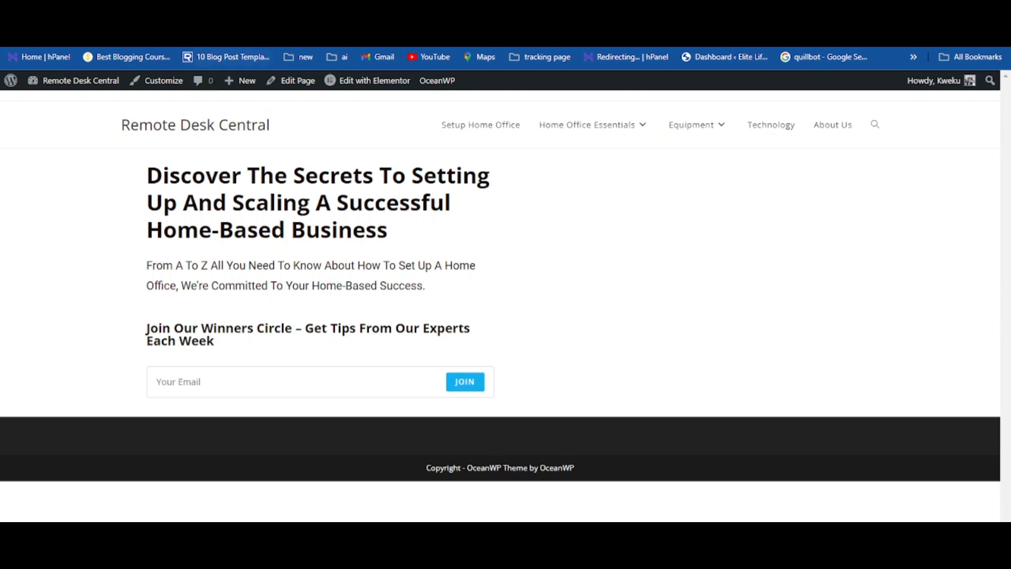
Step: Open the General Styling settings under General Options in the theme Customizer
{"action": "left_click", "coordinate": [164, 80]}
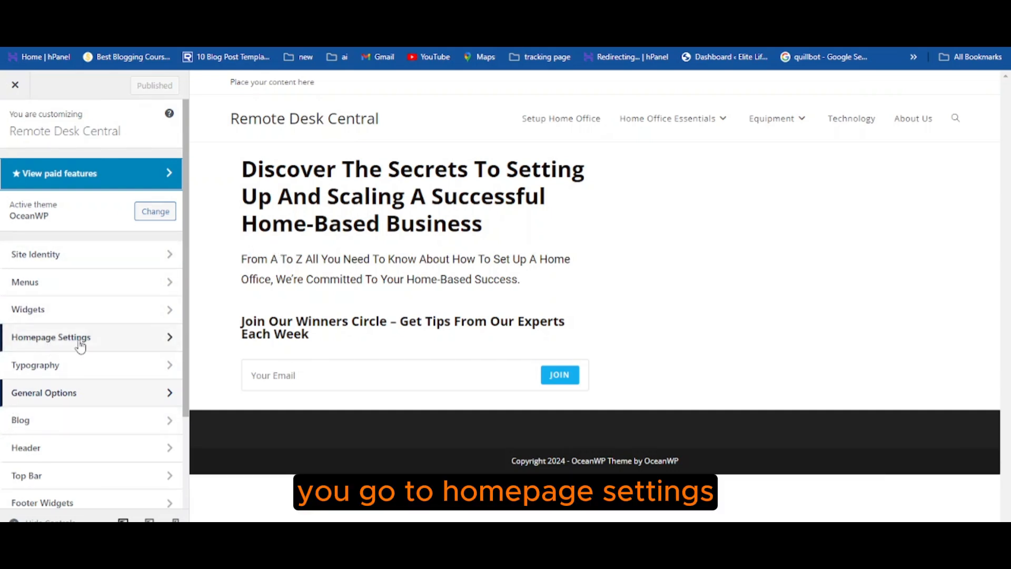
{"action": "left_click", "coordinate": [46, 400]}
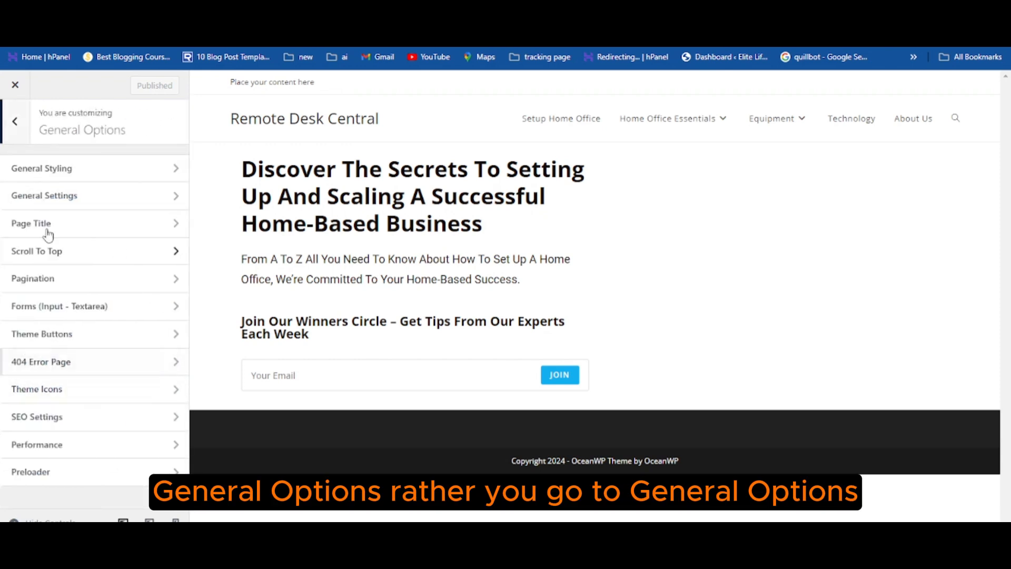
{"action": "left_click", "coordinate": [35, 179]}
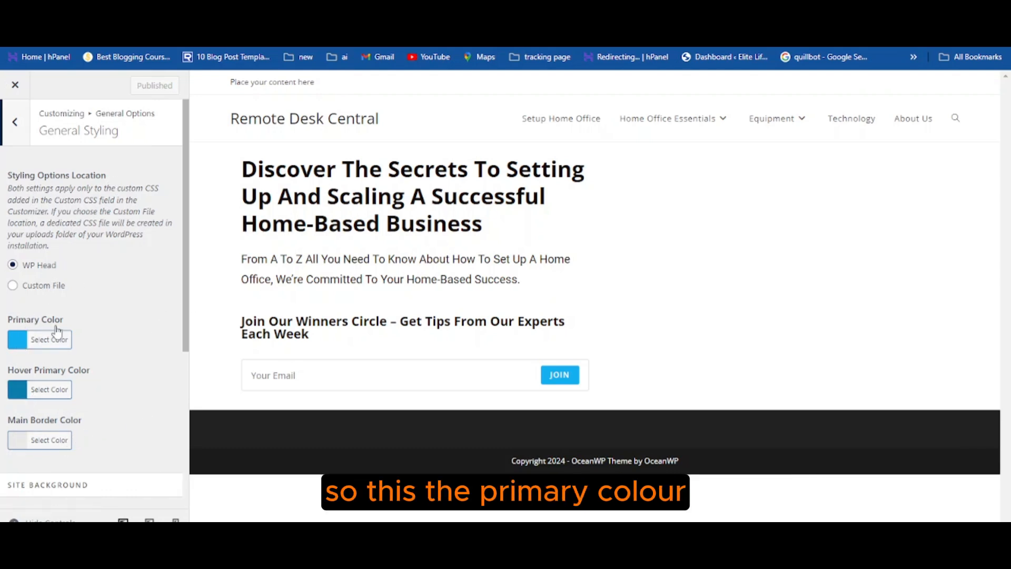
Step: Set the site's primary color to the palette's black, #120a06, and publish the change
{"action": "left_click", "coordinate": [21, 348]}
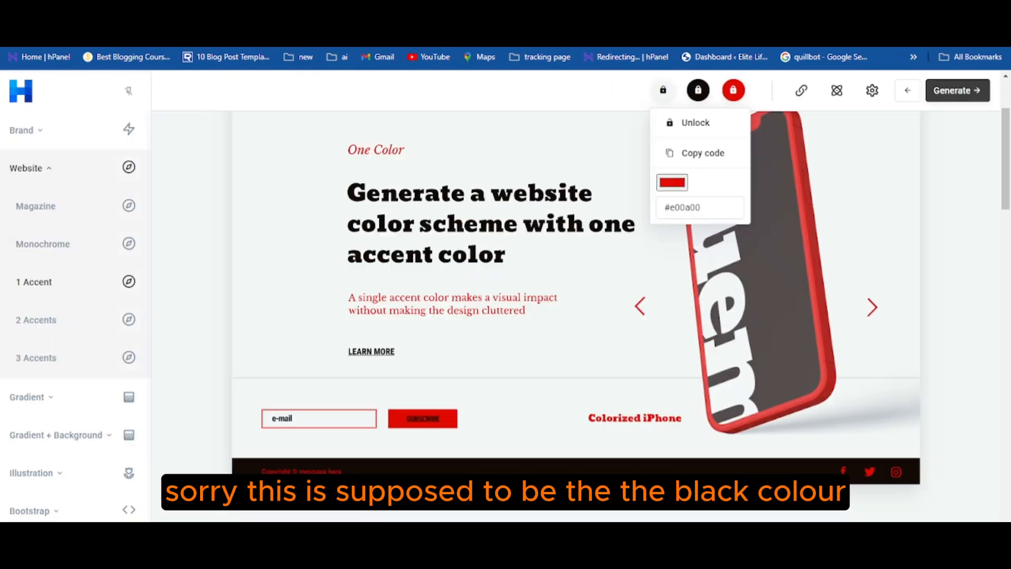
{"action": "mouse_move", "coordinate": [698, 91]}
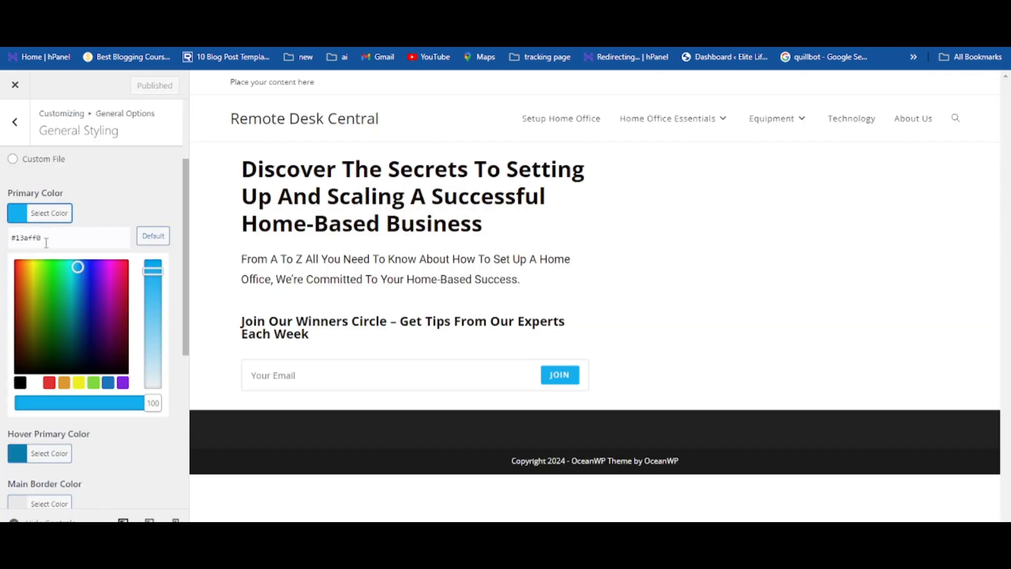
{"action": "left_click_drag", "start_coordinate": [47, 237], "coordinate": [11, 236]}
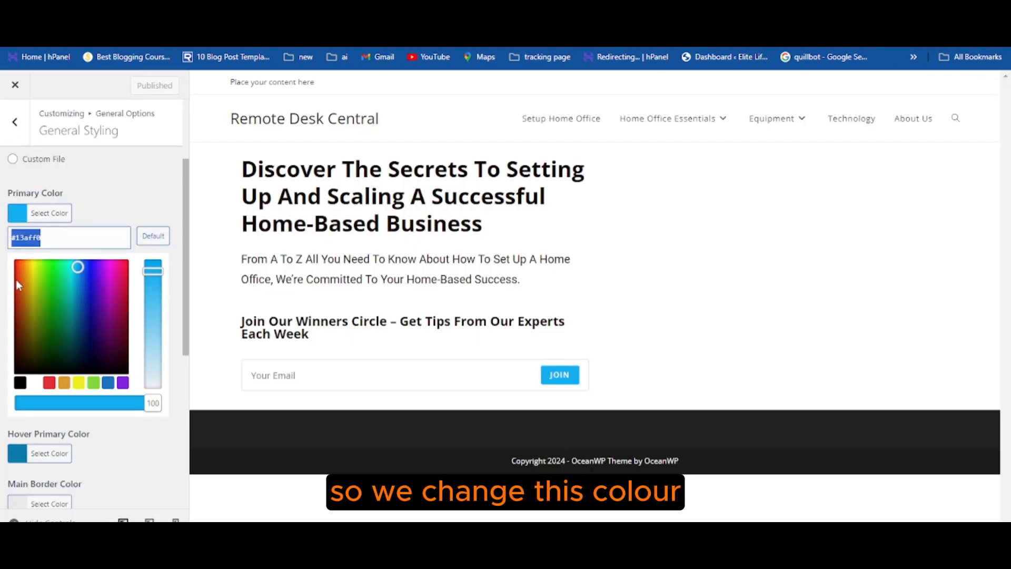
{"action": "type", "text": "#120a06"}
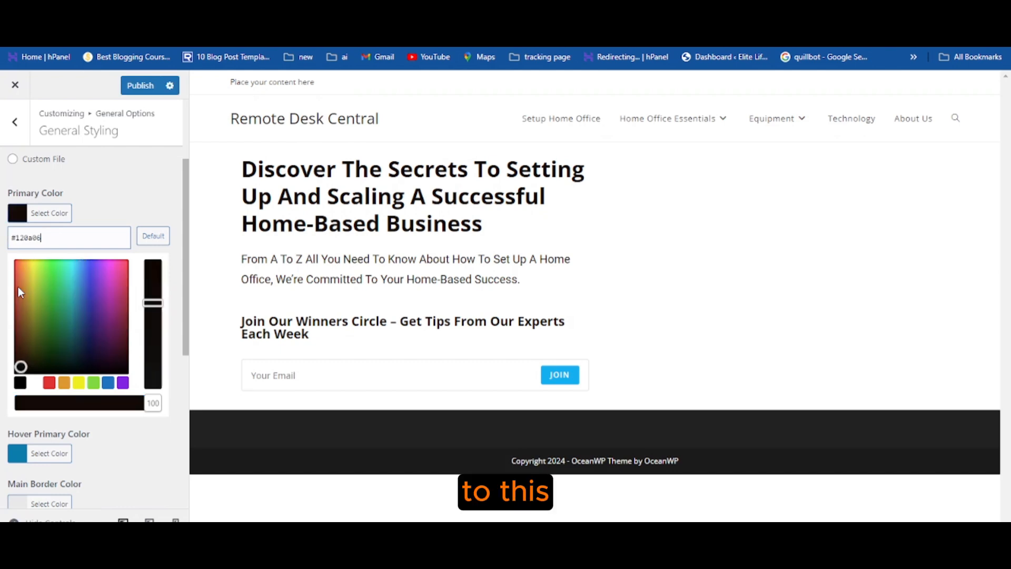
{"action": "left_click", "coordinate": [43, 275]}
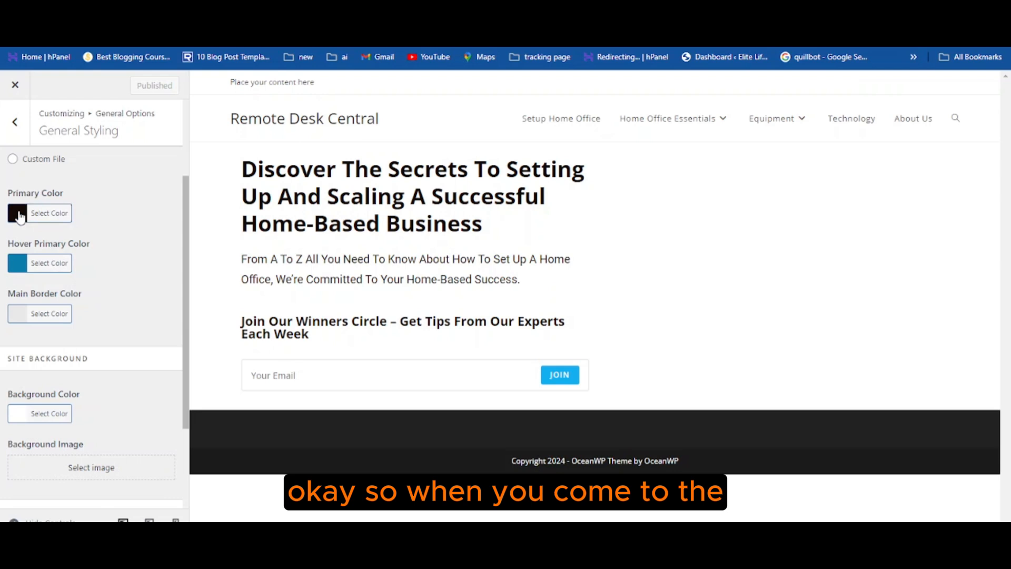
Step: Set the site's primary color to the red accent #e00a00 copied from the color palette site
{"action": "left_click", "coordinate": [18, 214]}
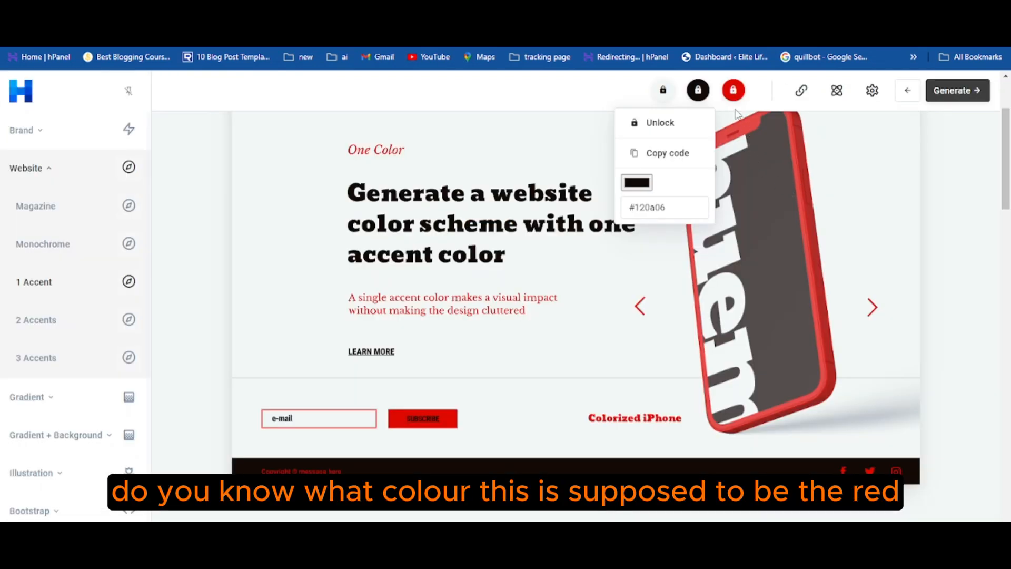
{"action": "left_click", "coordinate": [734, 93]}
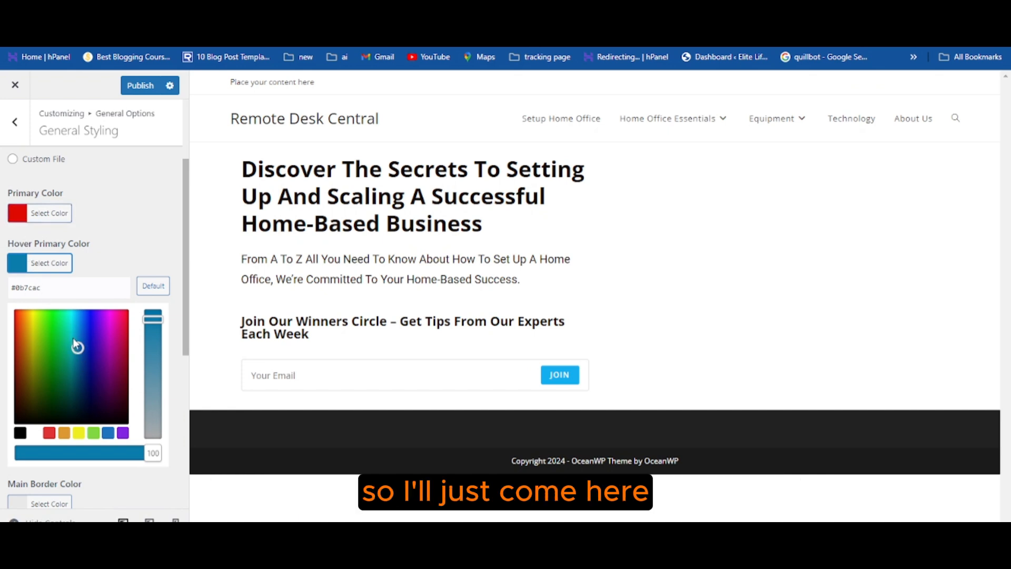
Step: Set the hover primary color to the red #e00a00 and lighten it to #e0716b
{"action": "left_click", "coordinate": [34, 284]}
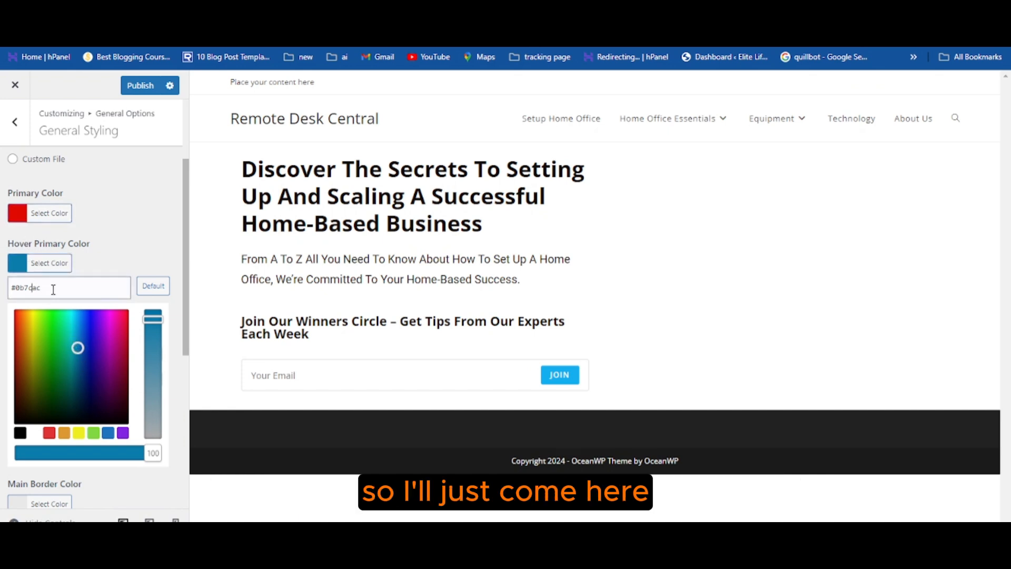
{"action": "left_click_drag", "start_coordinate": [54, 286], "coordinate": [26, 287]}
{"action": "left_click", "coordinate": [2, 300]}
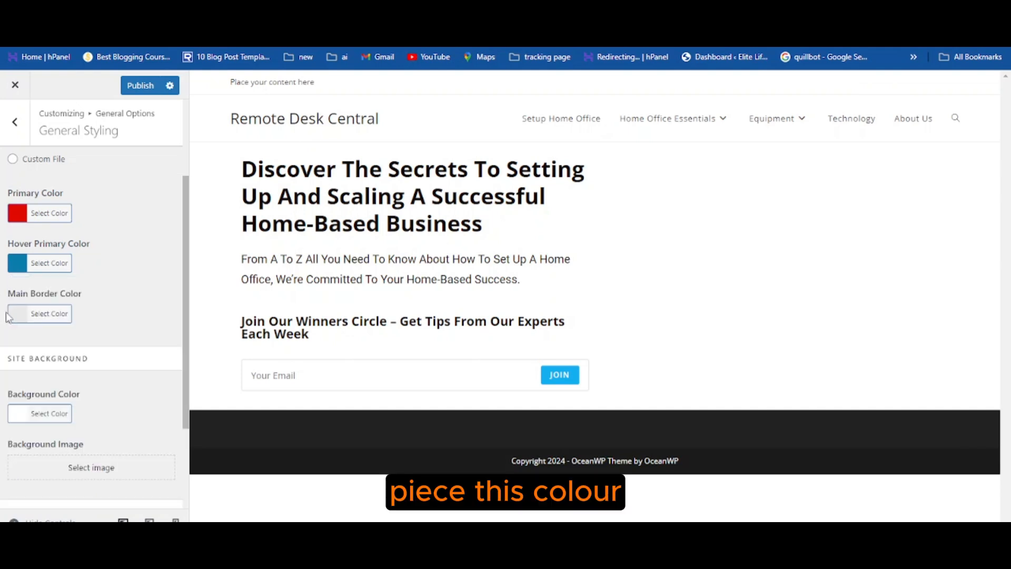
{"action": "left_click", "coordinate": [32, 263]}
{"action": "left_click", "coordinate": [20, 322]}
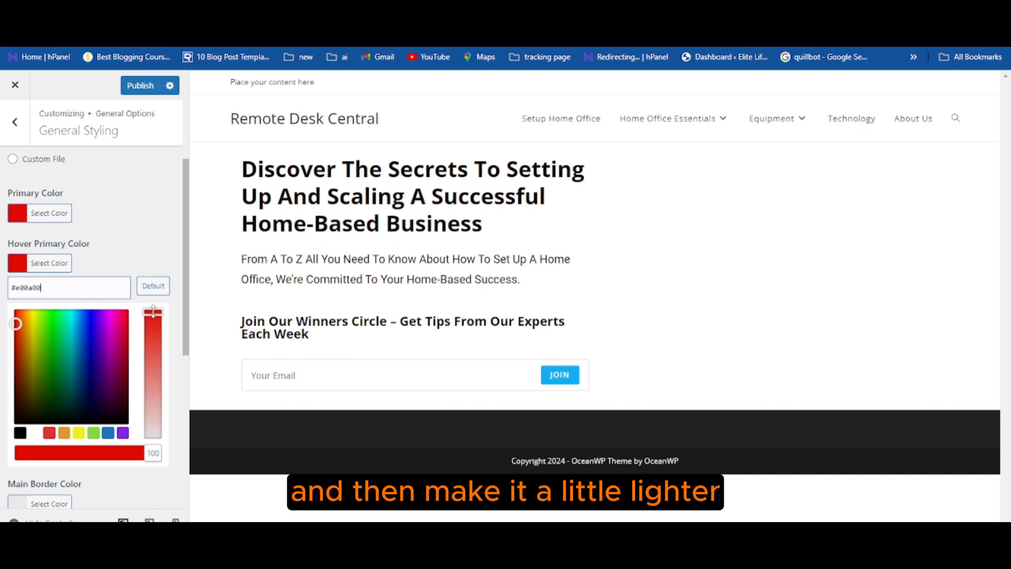
{"action": "left_click_drag", "start_coordinate": [154, 312], "coordinate": [154, 375]}
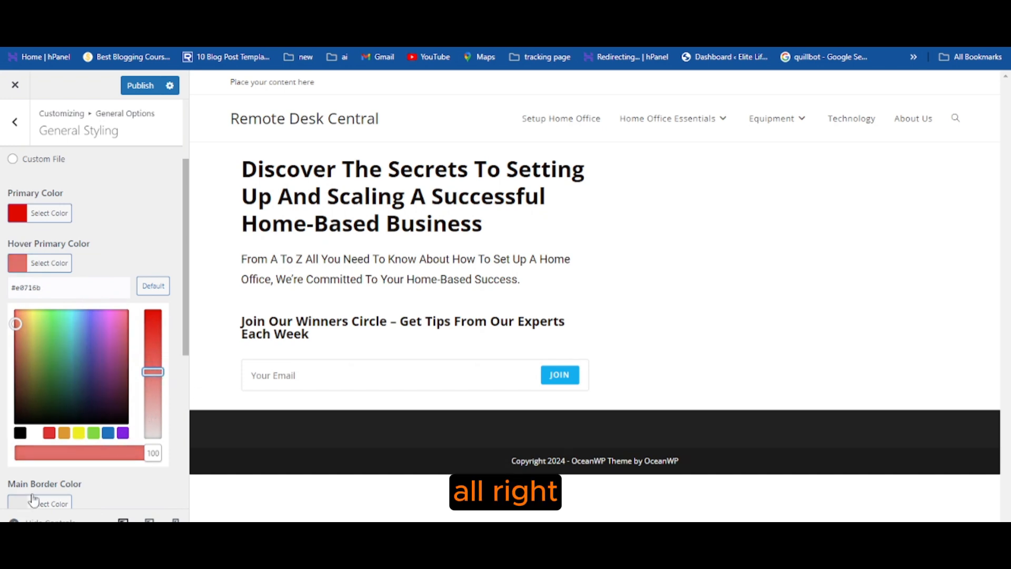
{"action": "left_click", "coordinate": [126, 253]}
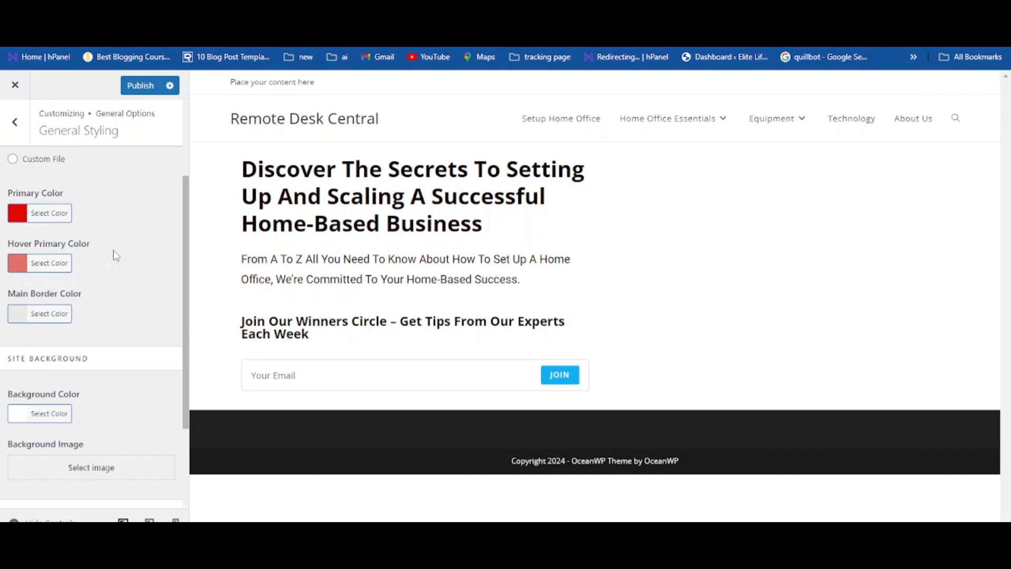
Step: Publish the theme color changes and reload the page in the Elementor editor
{"action": "left_click", "coordinate": [141, 87]}
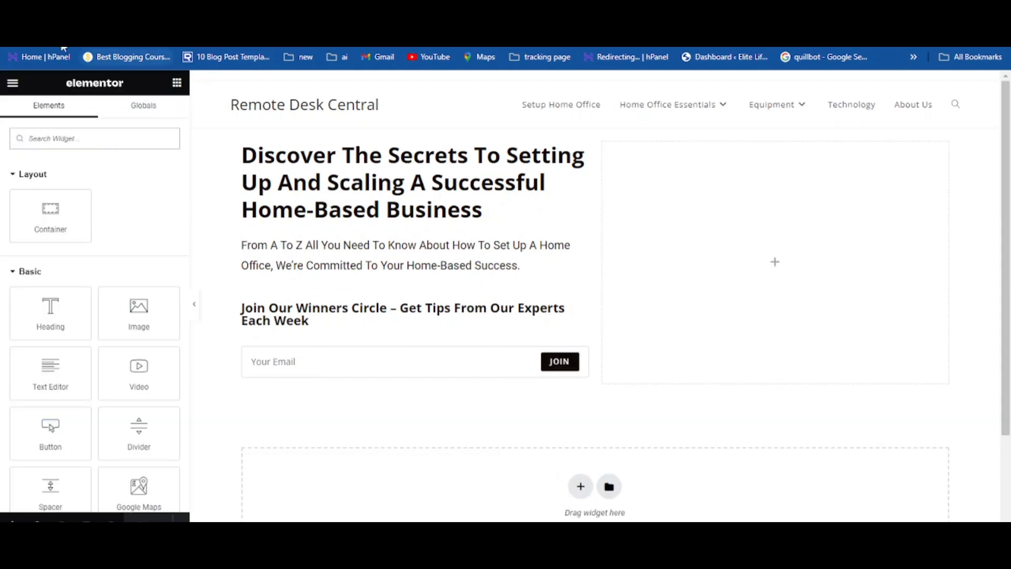
{"action": "key", "text": "F5"}
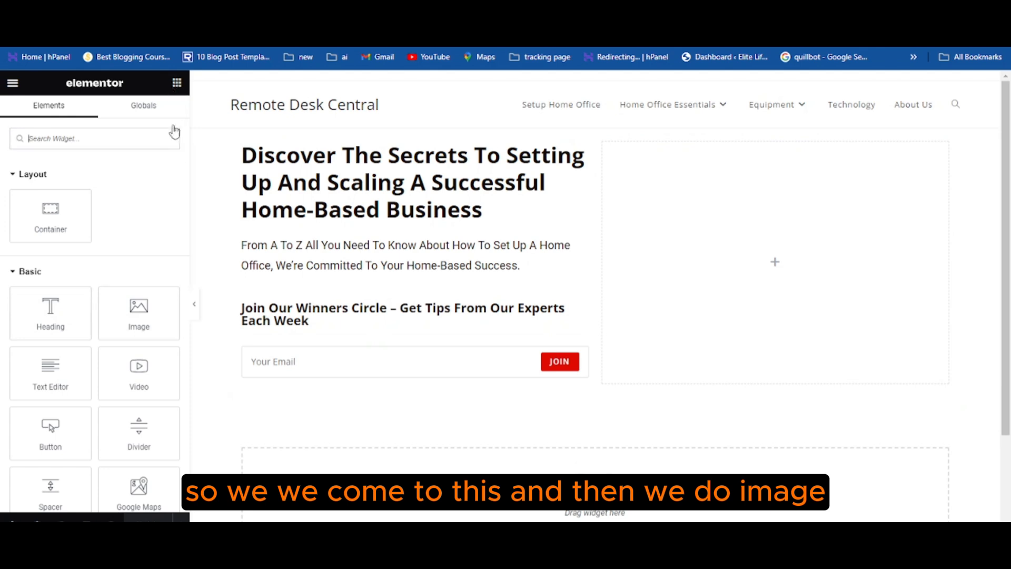
Step: Add an Image widget to the empty hero column, using the Pexels home-office desk photo 7238759 uploaded from Downloads
{"action": "left_click_drag", "start_coordinate": [133, 317], "coordinate": [707, 268]}
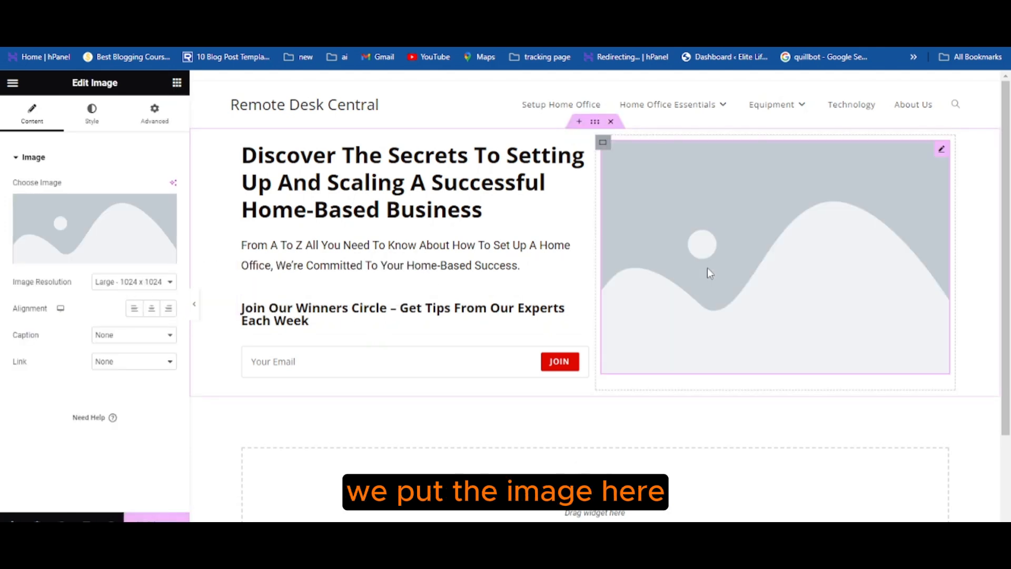
{"action": "left_click", "coordinate": [94, 258]}
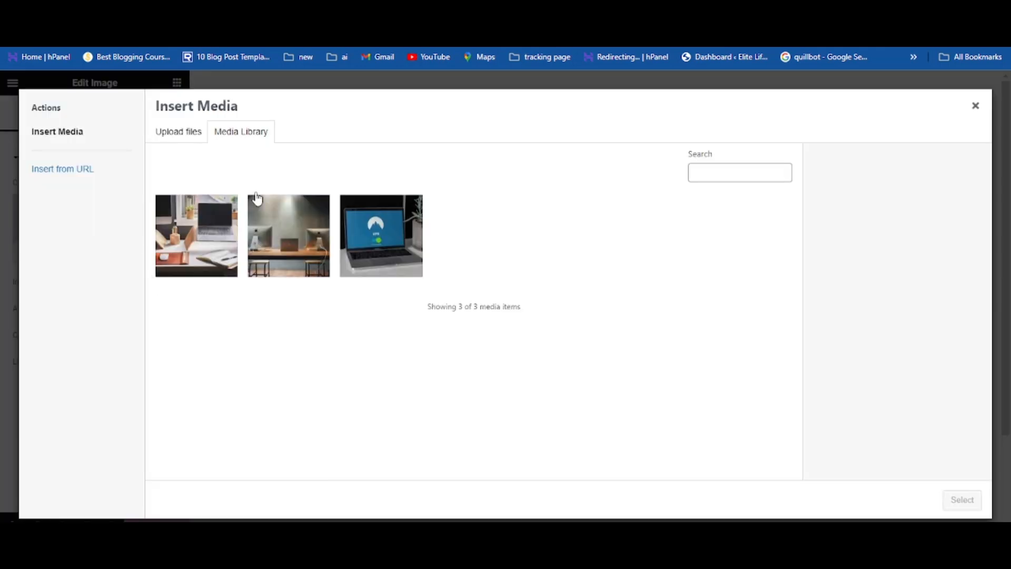
{"action": "left_click", "coordinate": [179, 135]}
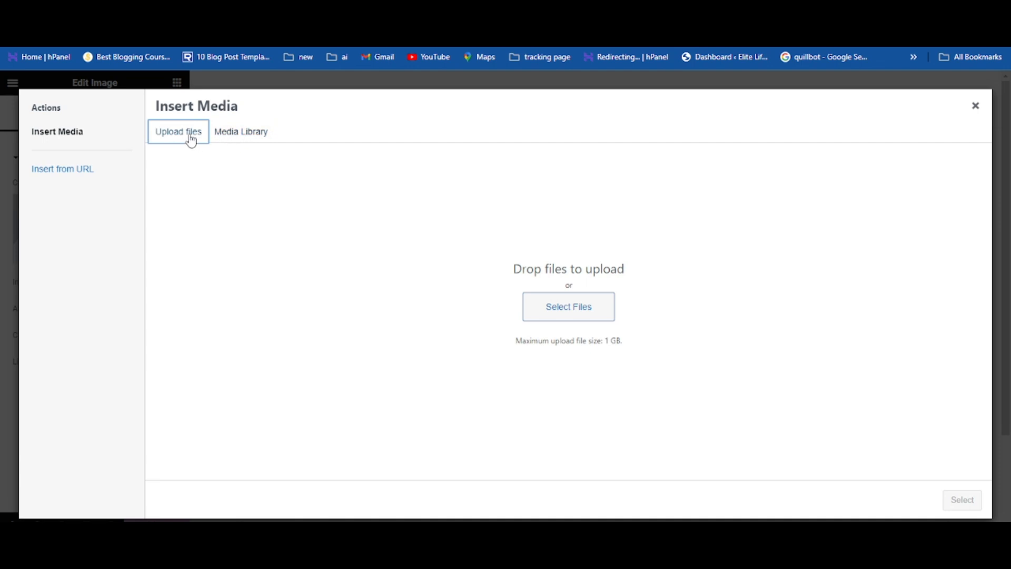
{"action": "left_click", "coordinate": [594, 321]}
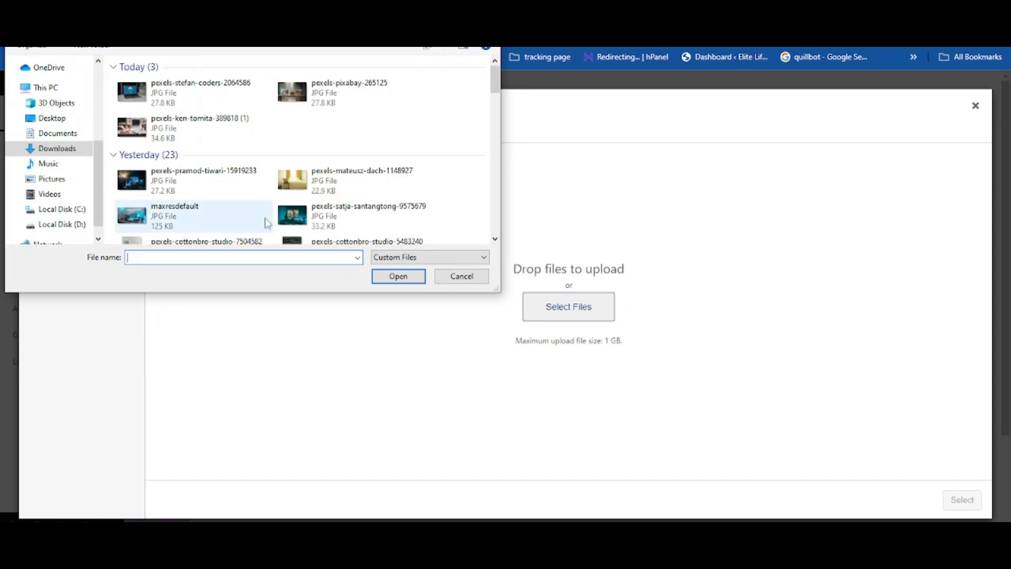
{"action": "scroll", "coordinate": [240, 231], "scroll_direction": "down", "scroll_amount": 5}
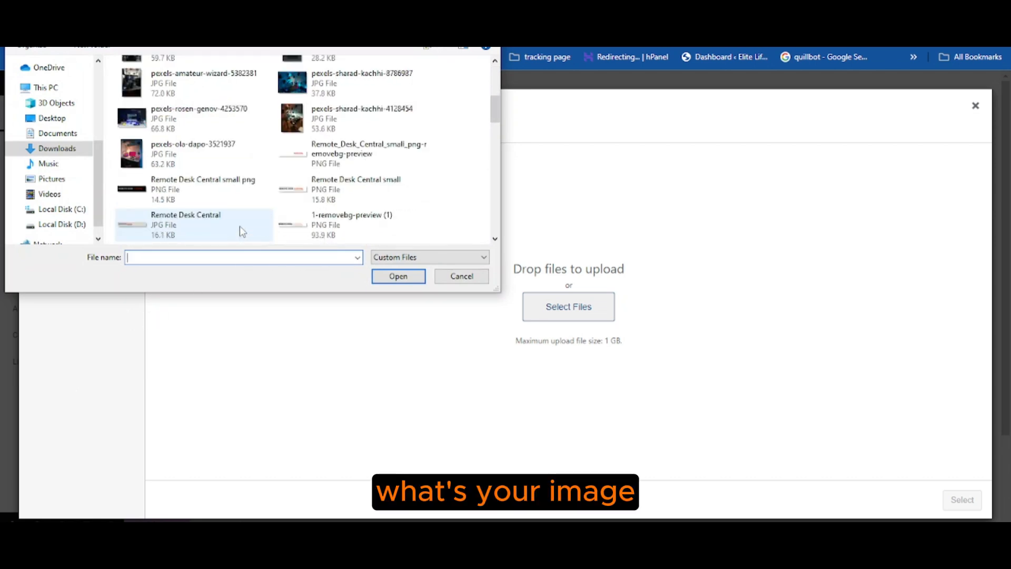
{"action": "scroll", "coordinate": [240, 225], "scroll_direction": "down", "scroll_amount": 3}
{"action": "left_click", "coordinate": [138, 181]}
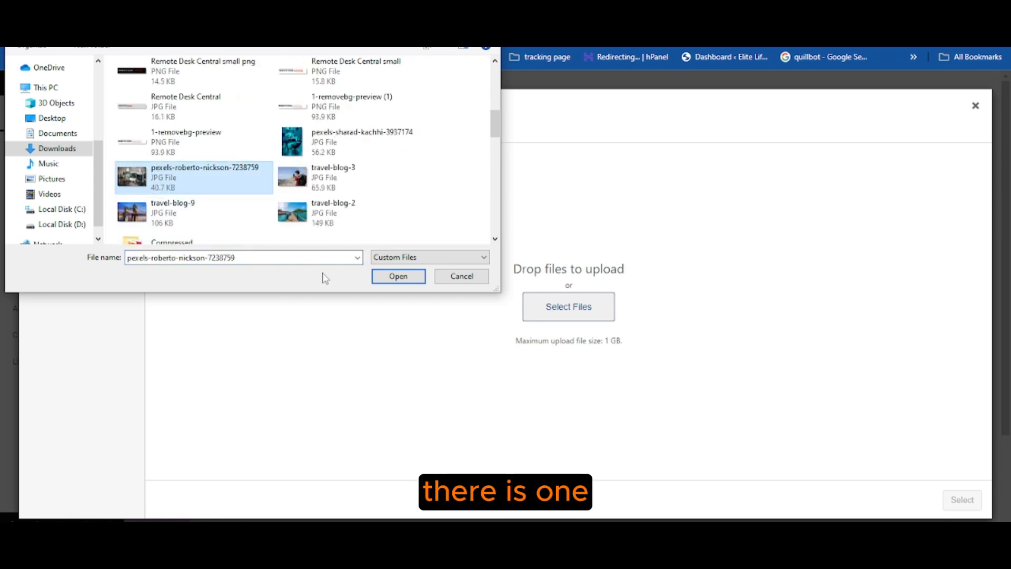
{"action": "left_click", "coordinate": [398, 276]}
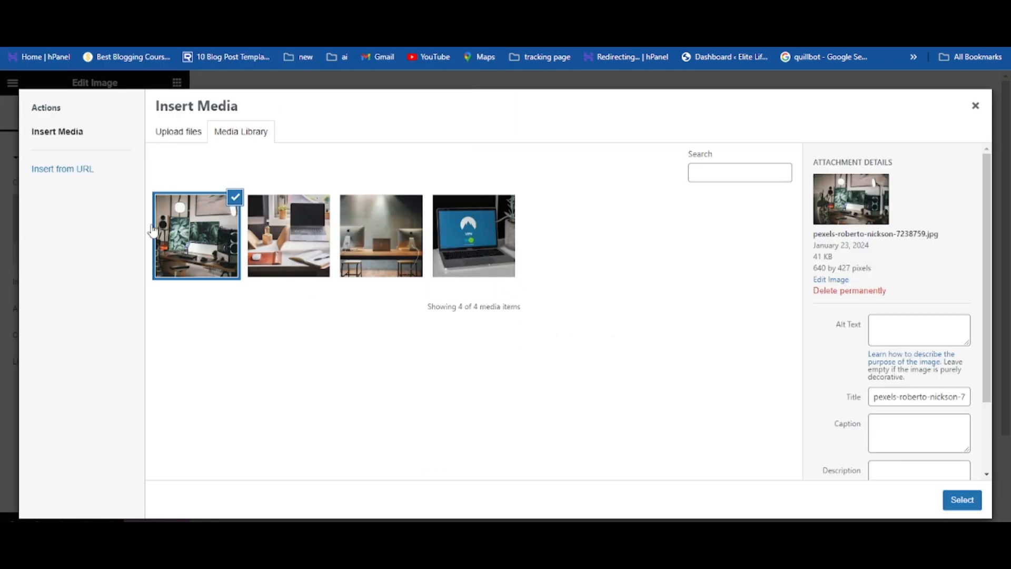
{"action": "left_click", "coordinate": [898, 337]}
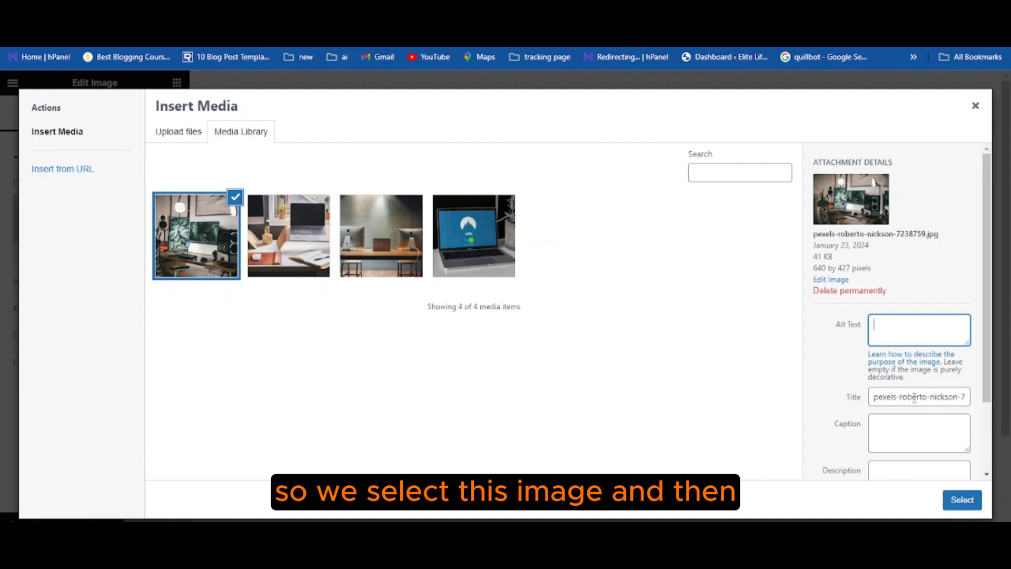
{"action": "left_click", "coordinate": [957, 503]}
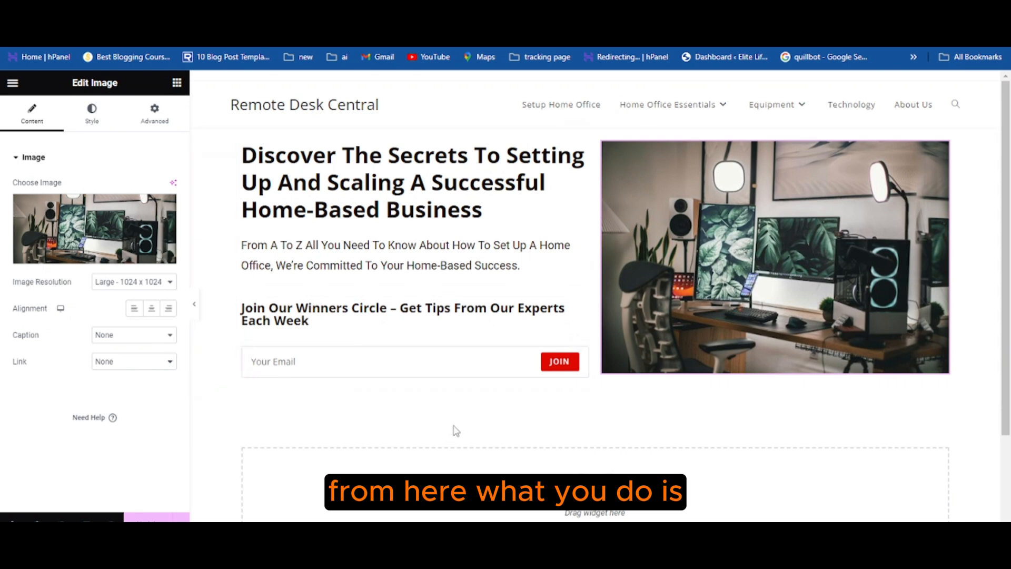
Step: Add a single-column container below the hero section and place a heading reading "Latest Post" in it
{"action": "left_click", "coordinate": [567, 487]}
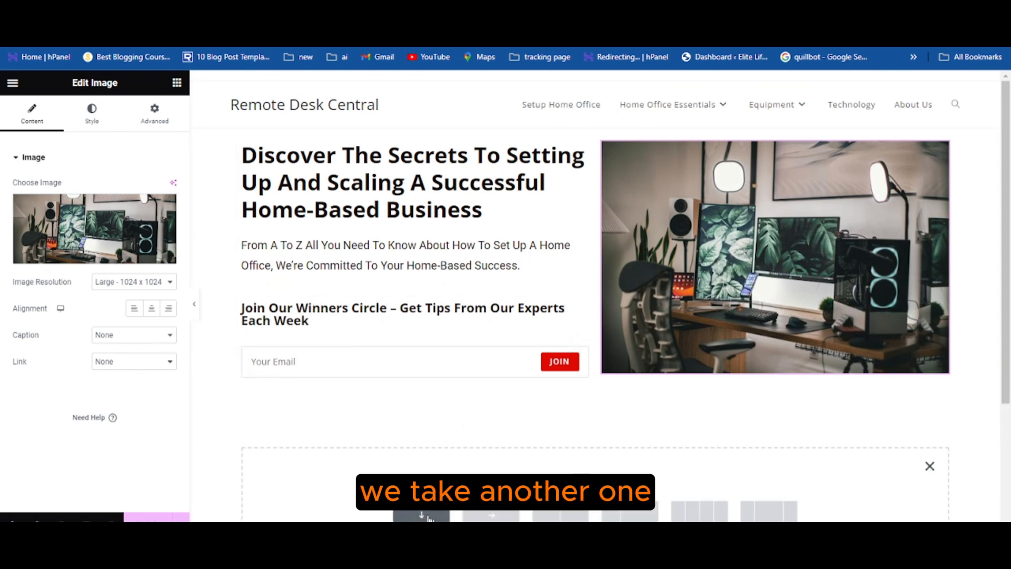
{"action": "left_click", "coordinate": [422, 515]}
{"action": "left_click", "coordinate": [176, 83]}
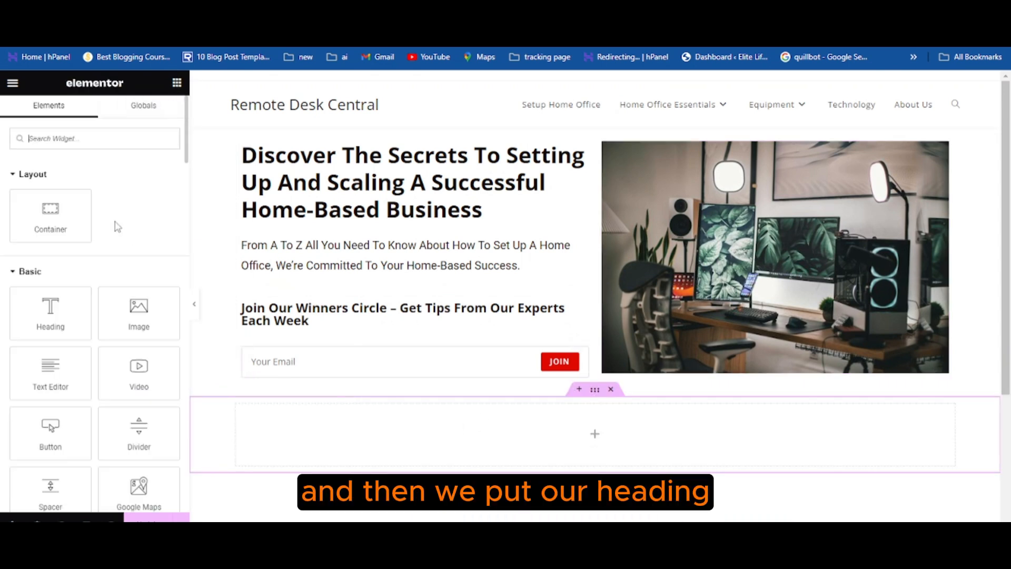
{"action": "left_click_drag", "start_coordinate": [51, 316], "coordinate": [274, 421]}
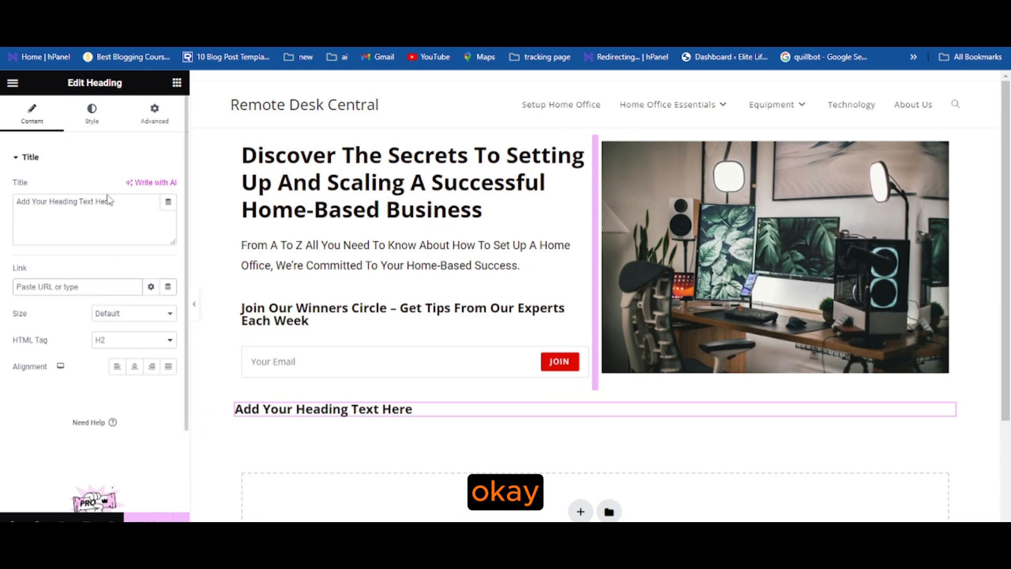
{"action": "left_click_drag", "start_coordinate": [107, 197], "coordinate": [2, 205]}
{"action": "type", "text": "Latest Post"}
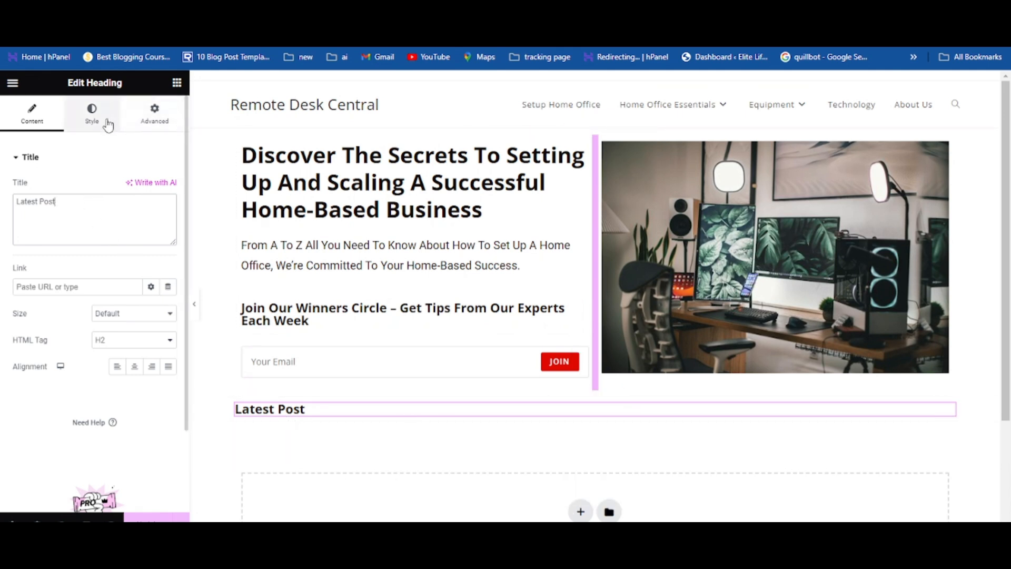
Step: Set the Latest Post heading's font size to 45 px and center it
{"action": "left_click", "coordinate": [93, 117]}
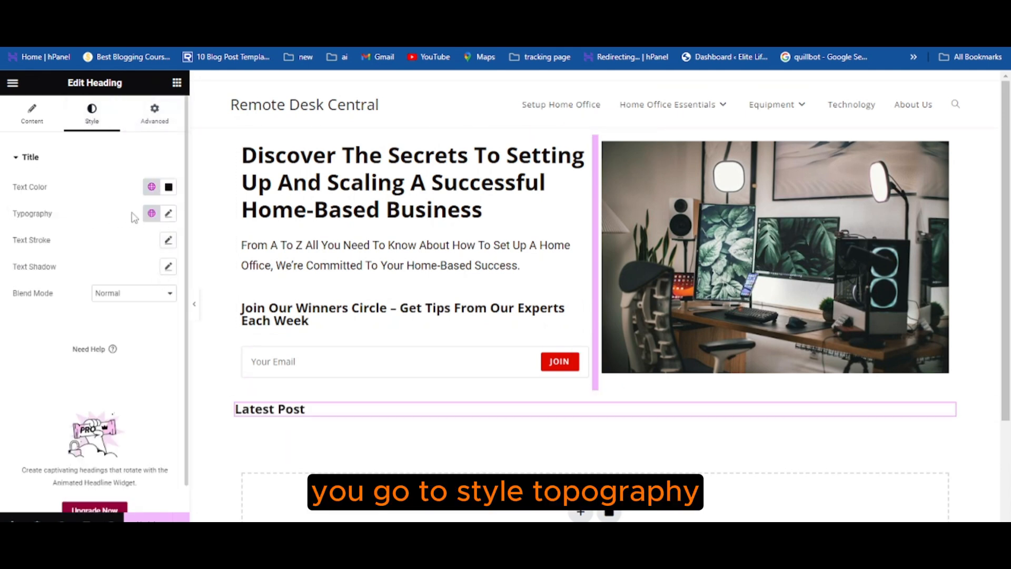
{"action": "left_click", "coordinate": [169, 214]}
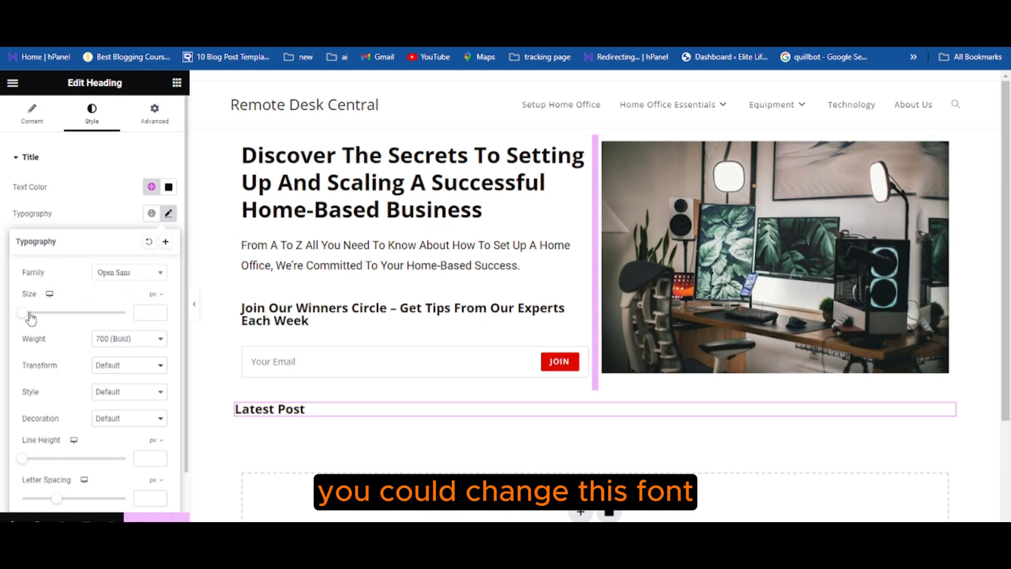
{"action": "left_click_drag", "start_coordinate": [26, 316], "coordinate": [50, 325]}
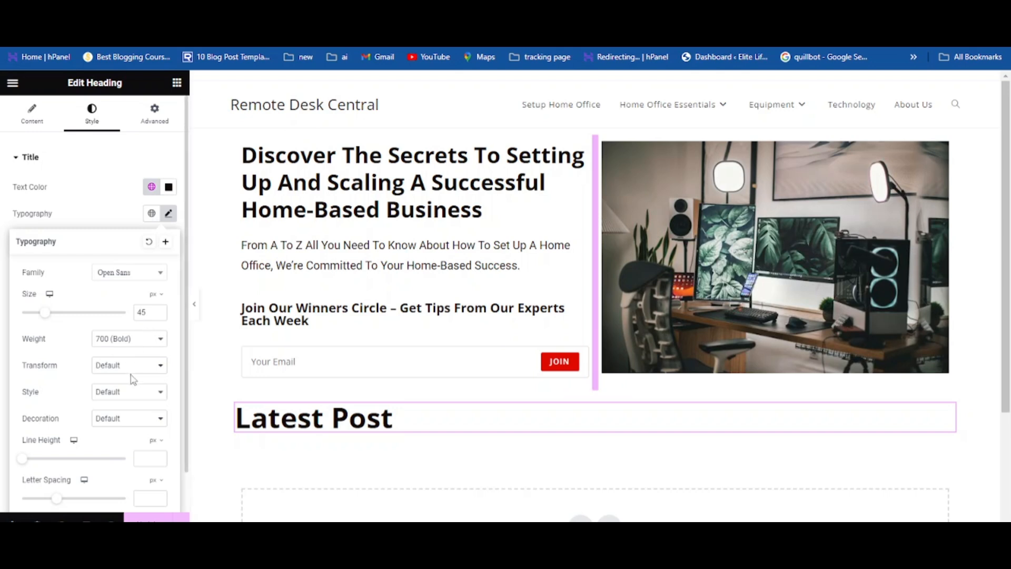
{"action": "left_click", "coordinate": [35, 113]}
{"action": "left_click", "coordinate": [135, 367]}
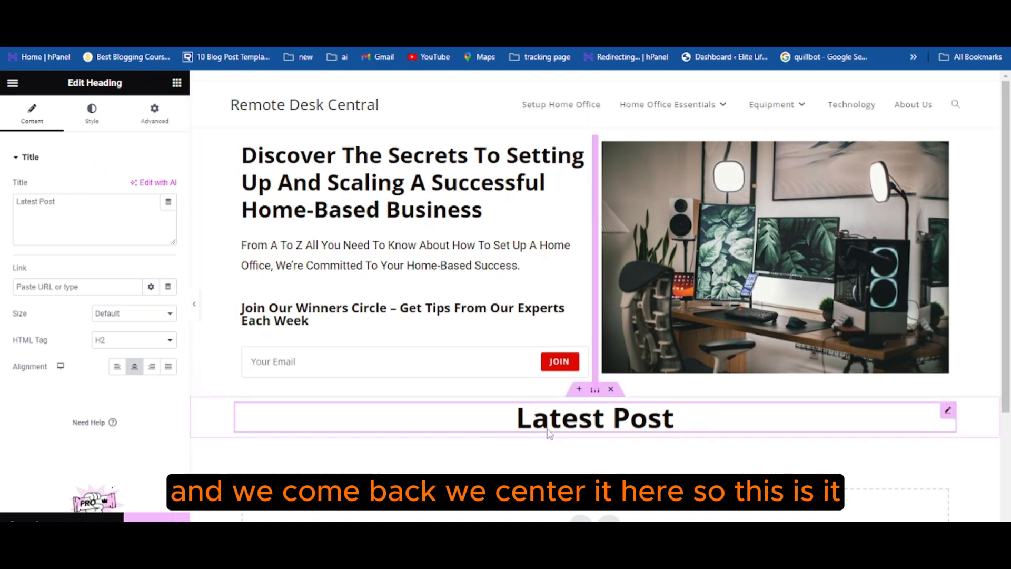
Step: Review the reference site's Recent Post section, and search for "post grid" among new plugins in the WordPress dashboard
{"action": "scroll", "coordinate": [423, 456], "scroll_direction": "down", "scroll_amount": 1}
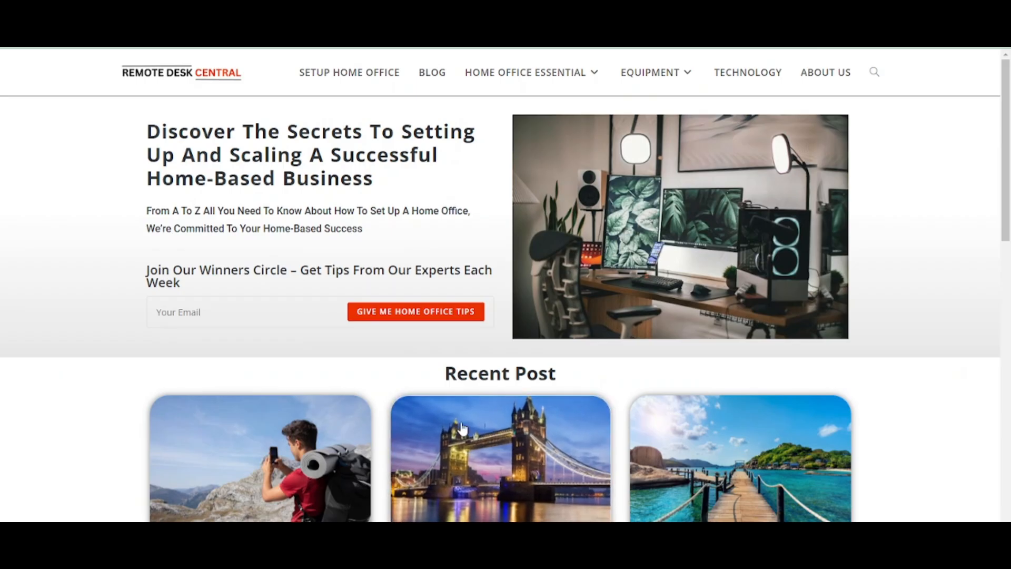
{"action": "scroll", "coordinate": [493, 426], "scroll_direction": "down", "scroll_amount": 2}
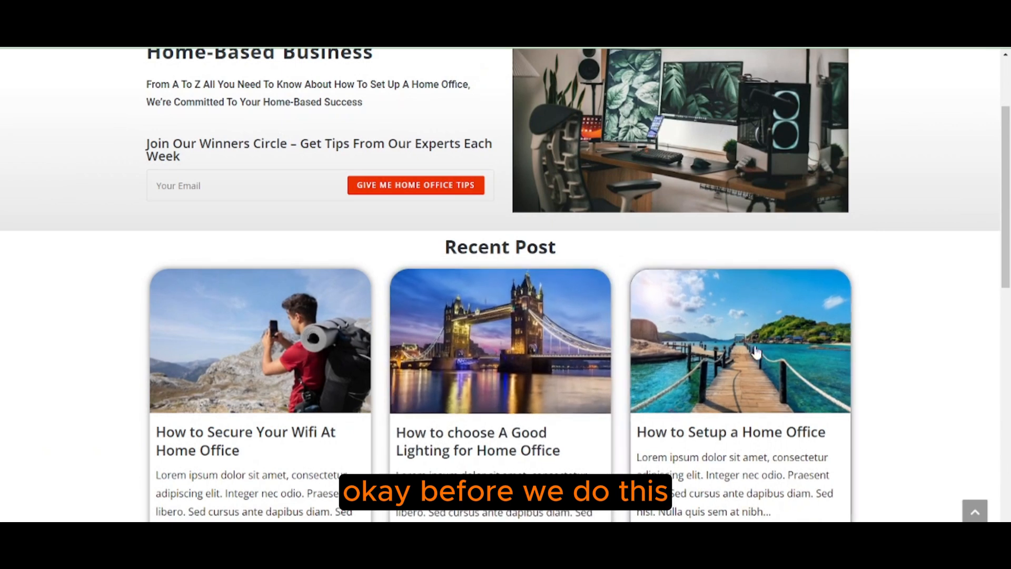
{"action": "scroll", "coordinate": [538, 447], "scroll_direction": "down", "scroll_amount": 1}
{"action": "scroll", "coordinate": [537, 447], "scroll_direction": "down", "scroll_amount": 2}
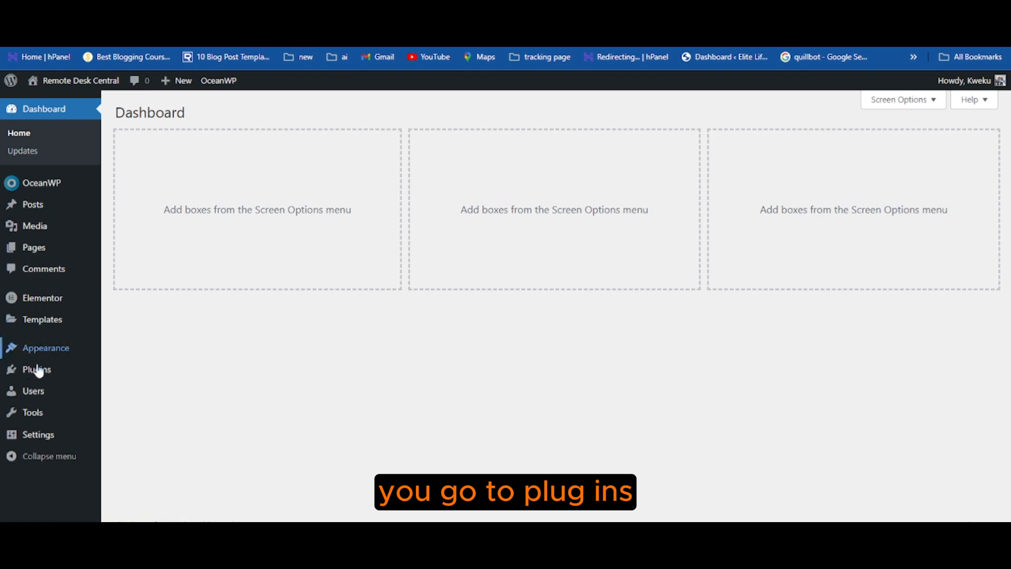
{"action": "mouse_move", "coordinate": [36, 376]}
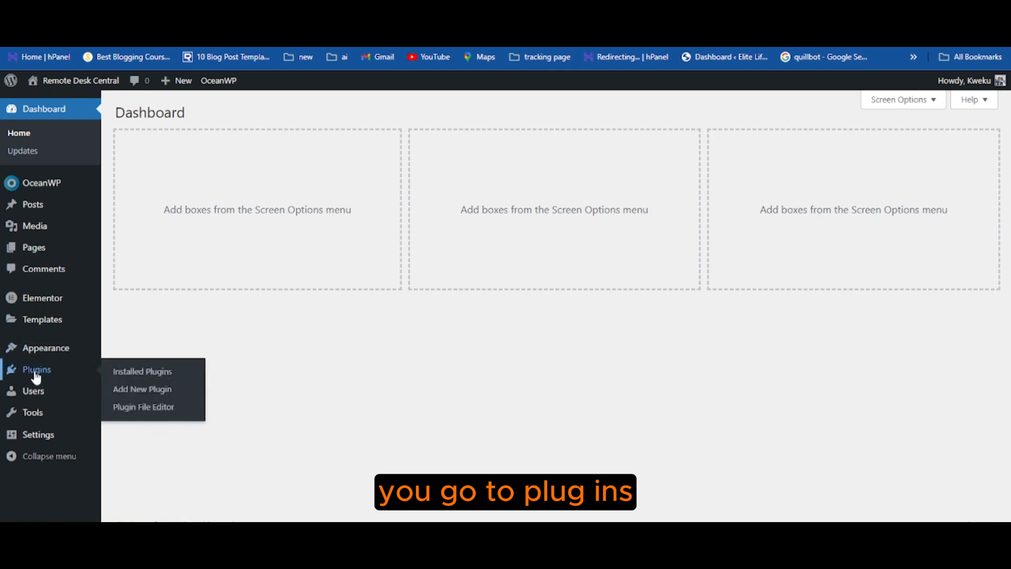
{"action": "left_click", "coordinate": [156, 373]}
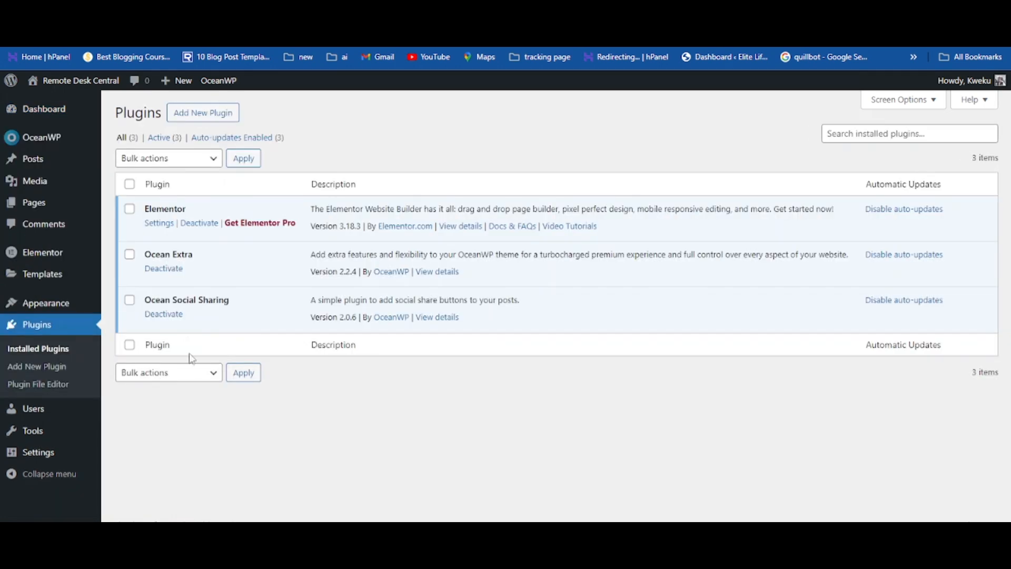
{"action": "left_click", "coordinate": [212, 119]}
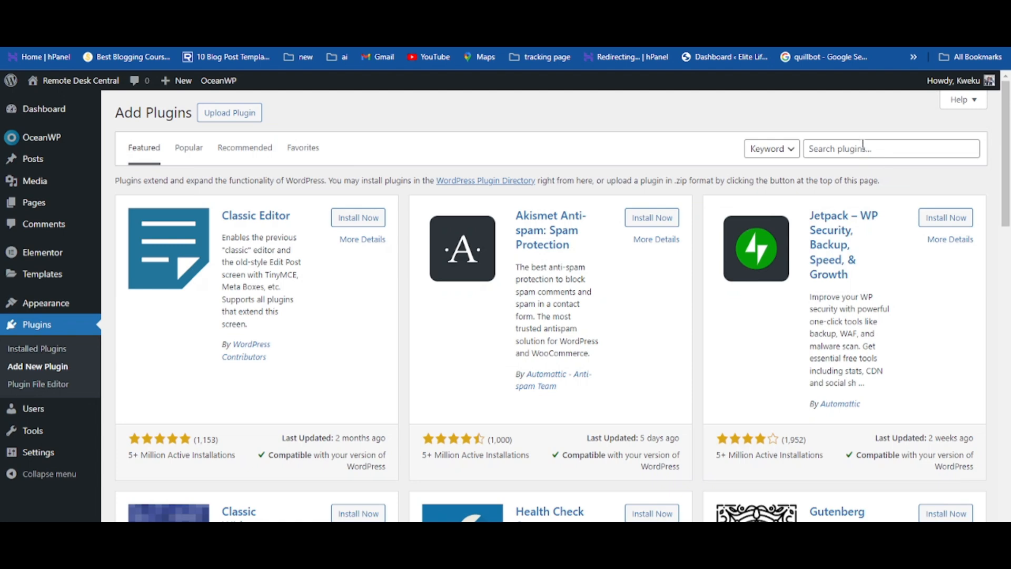
{"action": "left_click", "coordinate": [864, 148]}
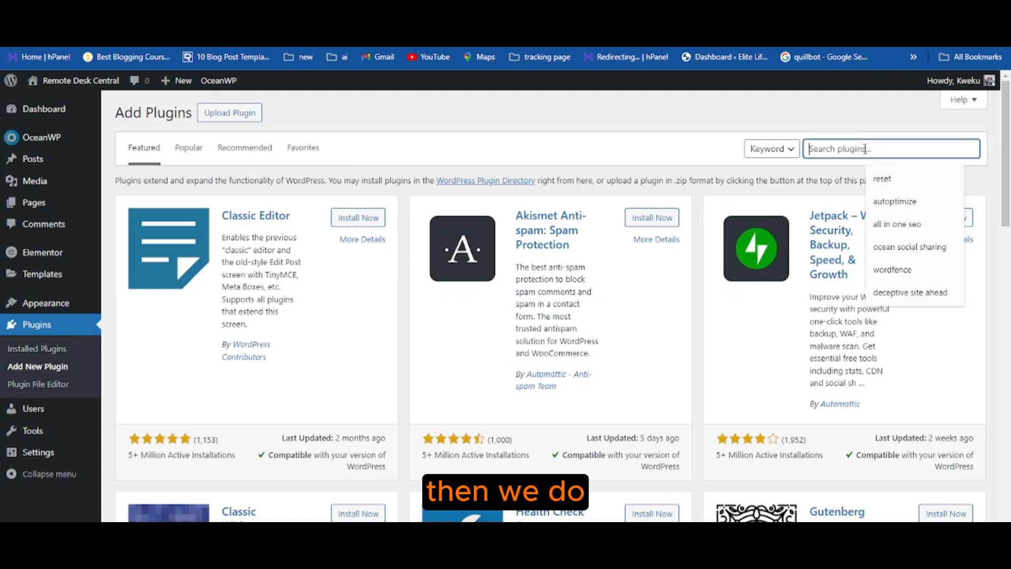
{"action": "scroll", "coordinate": [865, 148], "scroll_direction": "down", "scroll_amount": 15}
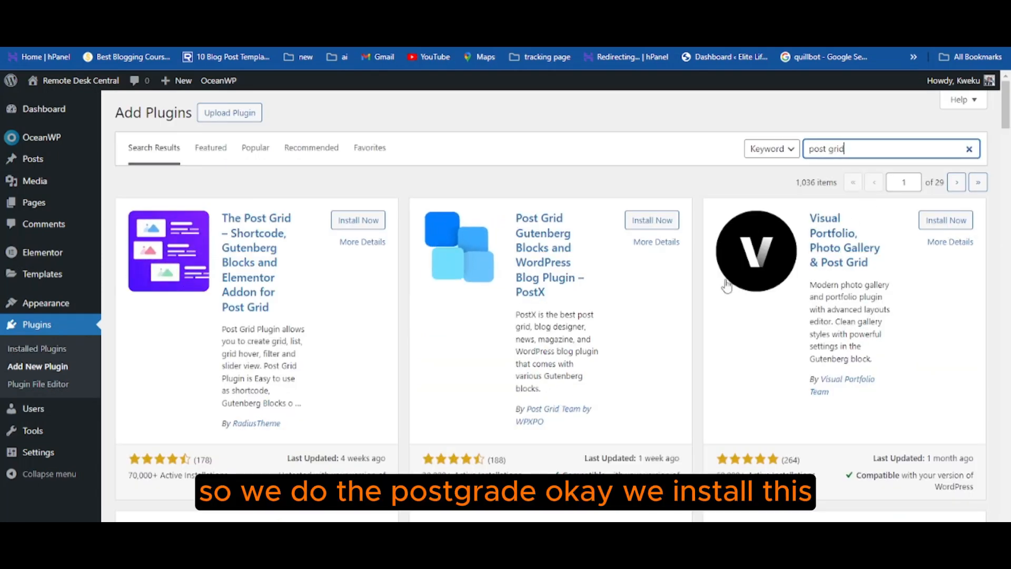
Step: Install and activate The Post Grid plugin by RadiusTheme
{"action": "scroll", "coordinate": [342, 314], "scroll_direction": "down", "scroll_amount": 1}
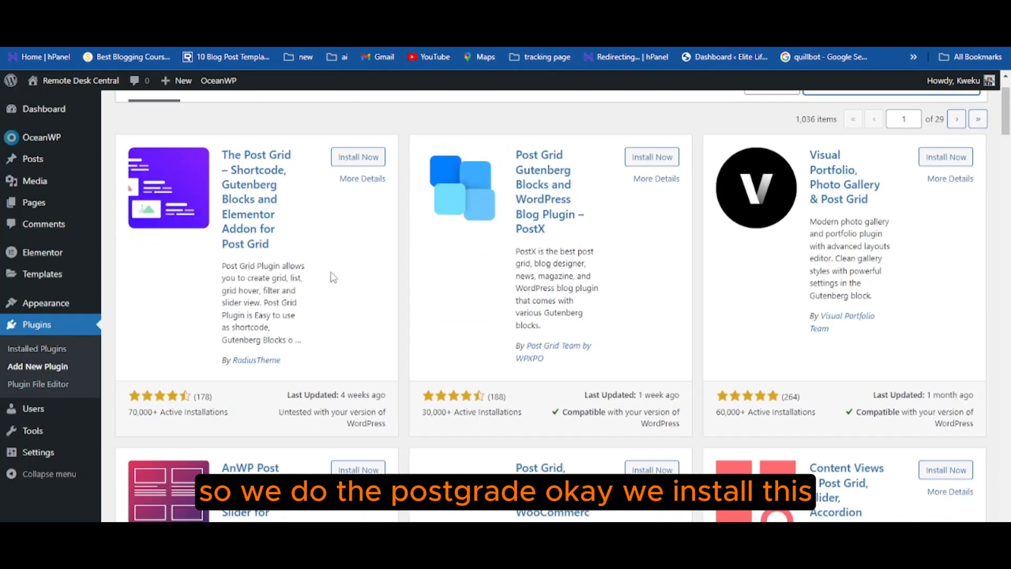
{"action": "left_click", "coordinate": [359, 158]}
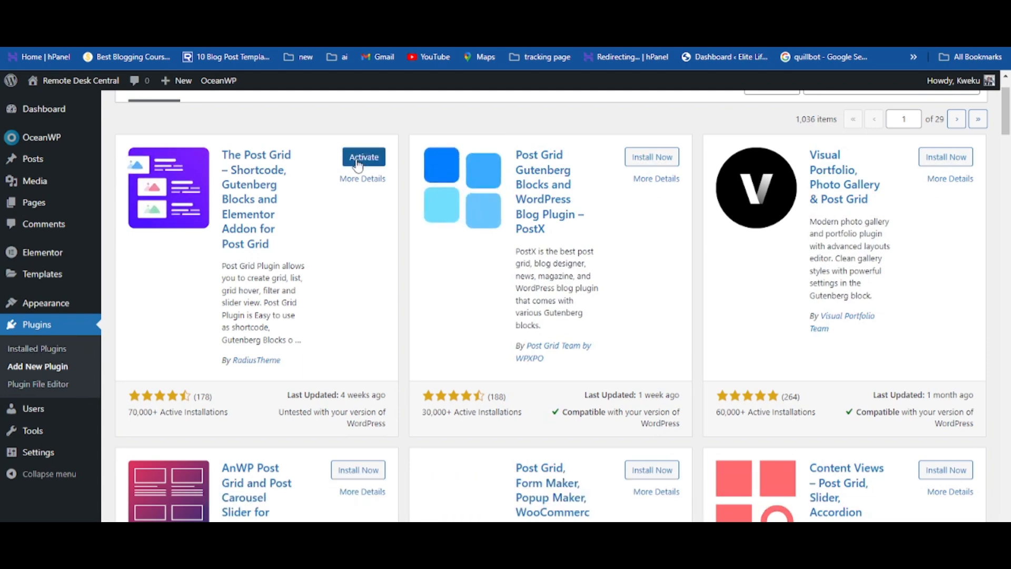
{"action": "left_click", "coordinate": [360, 158]}
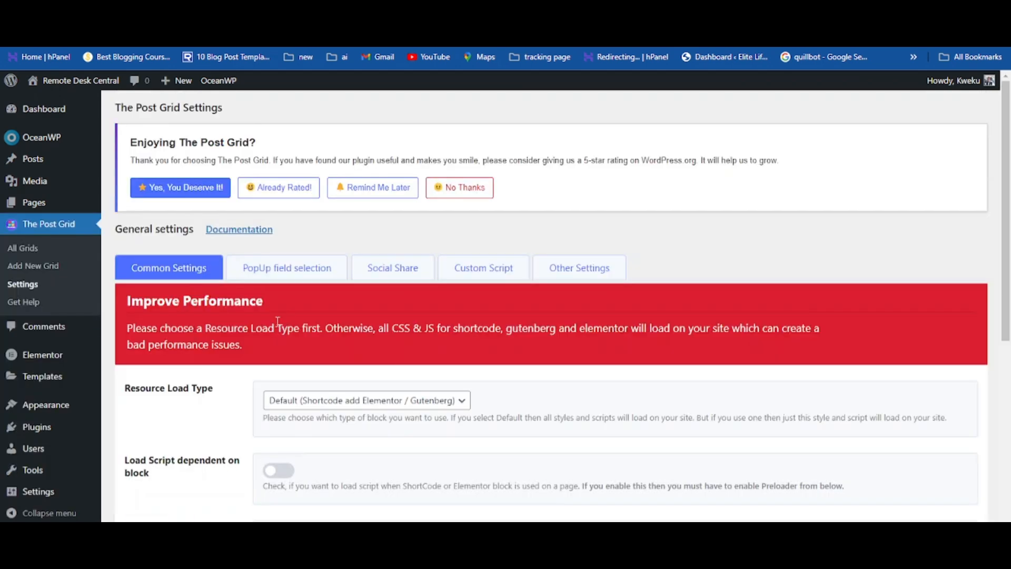
Step: Save and reload the page in Elementor, and add the TPG - Grid Layout widget below the Latest Post heading
{"action": "scroll", "coordinate": [290, 319], "scroll_direction": "down", "scroll_amount": 5}
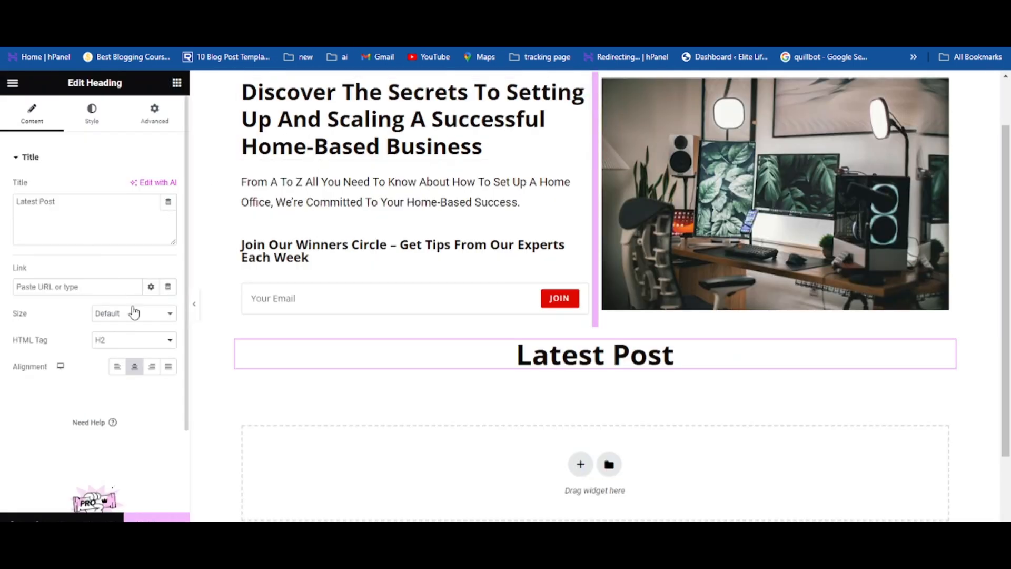
{"action": "left_click", "coordinate": [154, 518]}
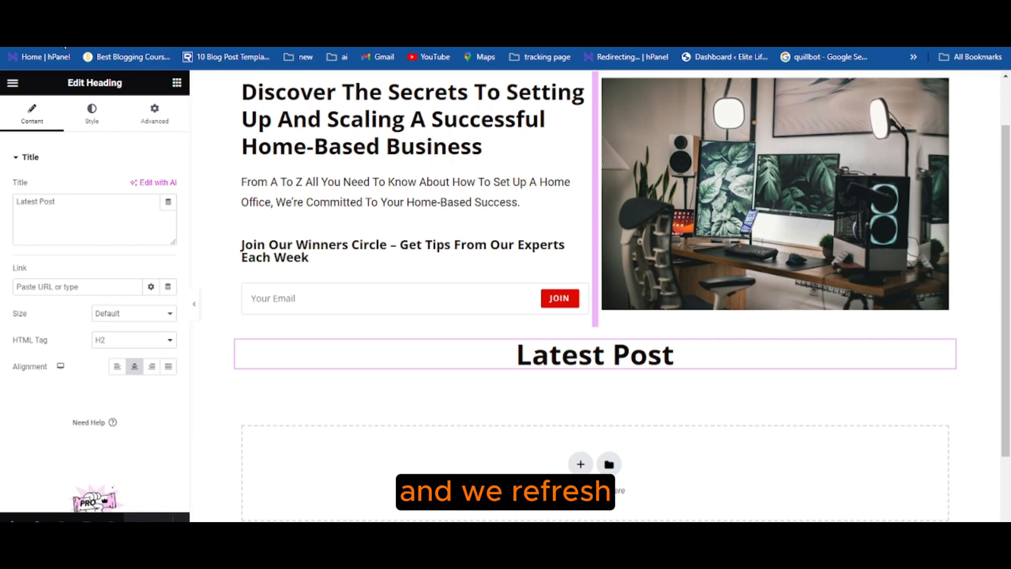
{"action": "left_click", "coordinate": [63, 45]}
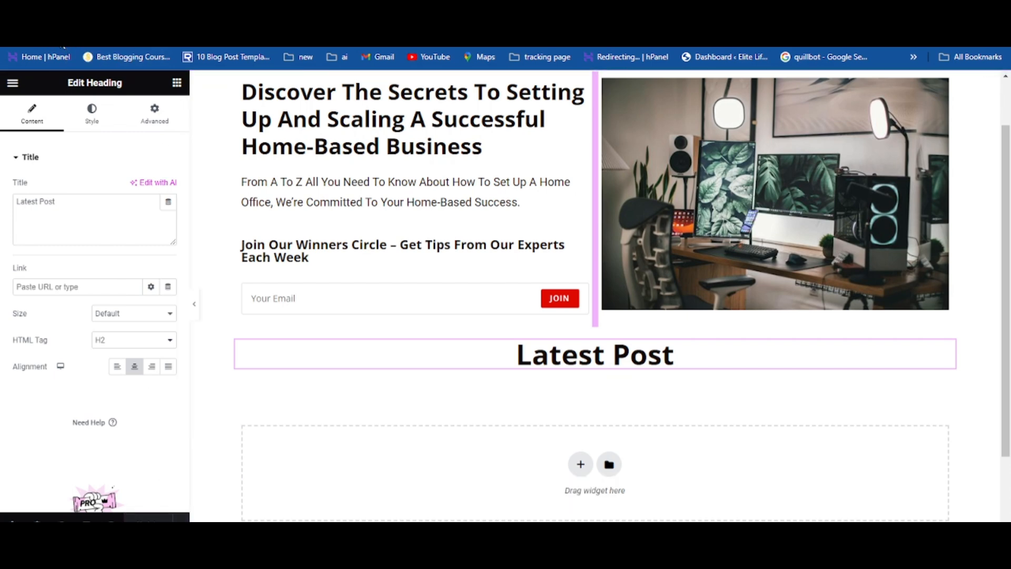
{"action": "scroll", "coordinate": [579, 437], "scroll_direction": "down", "scroll_amount": 2}
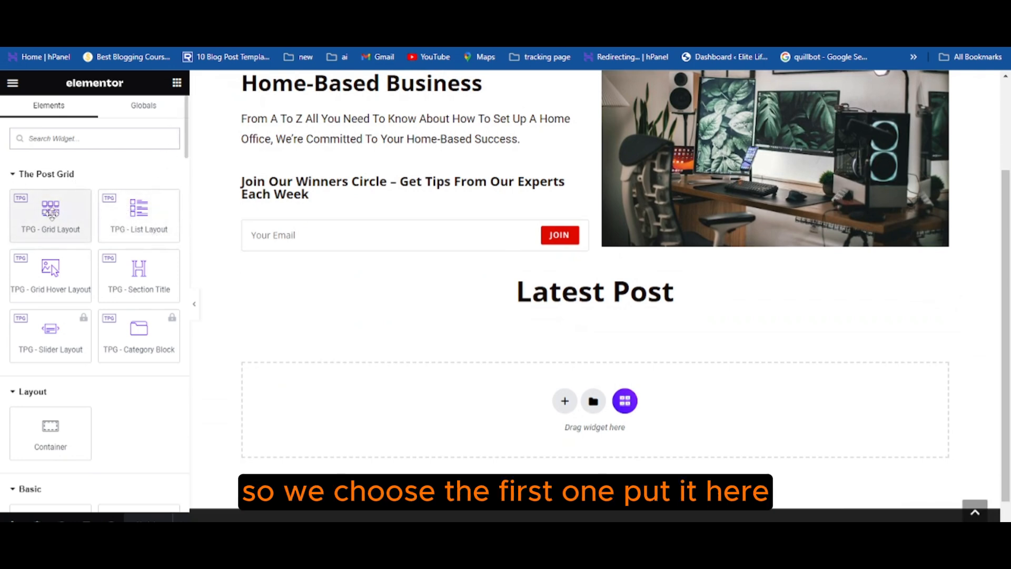
{"action": "left_click_drag", "start_coordinate": [51, 213], "coordinate": [521, 307]}
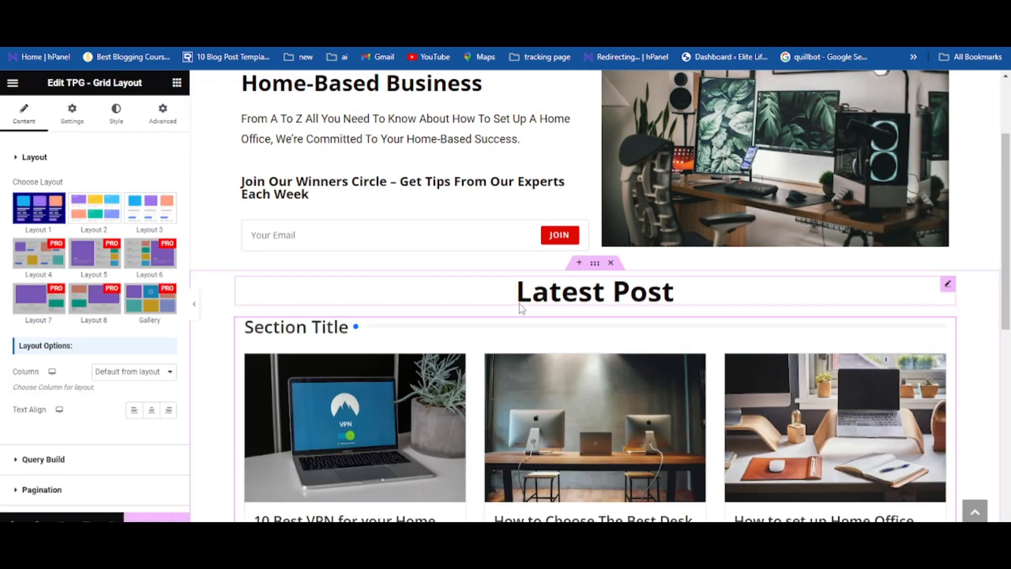
Step: Hide the section title and the meta data in the Latest Post grid, keeping the other fields shown
{"action": "scroll", "coordinate": [416, 387], "scroll_direction": "down", "scroll_amount": 1}
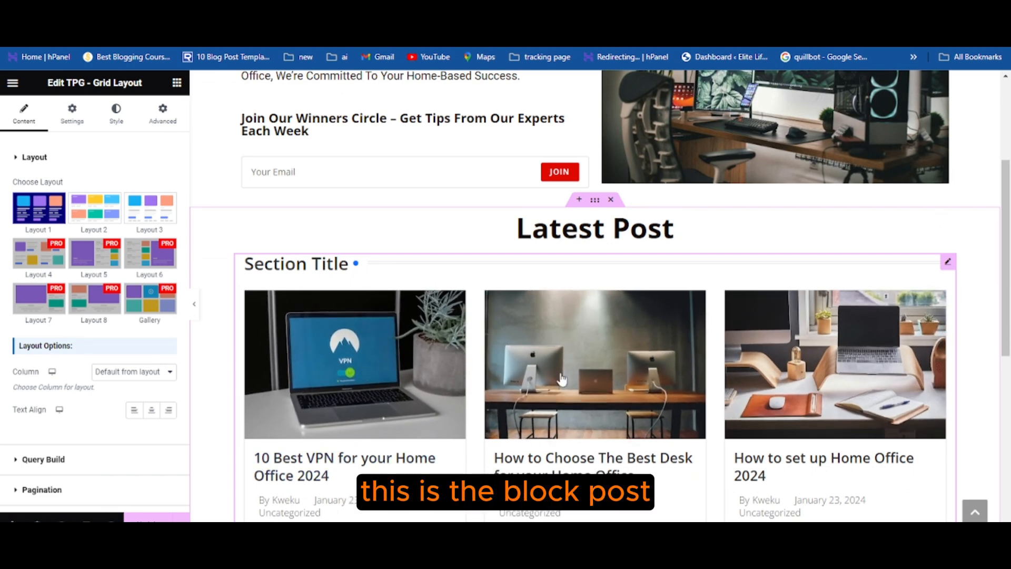
{"action": "scroll", "coordinate": [422, 416], "scroll_direction": "down", "scroll_amount": 3}
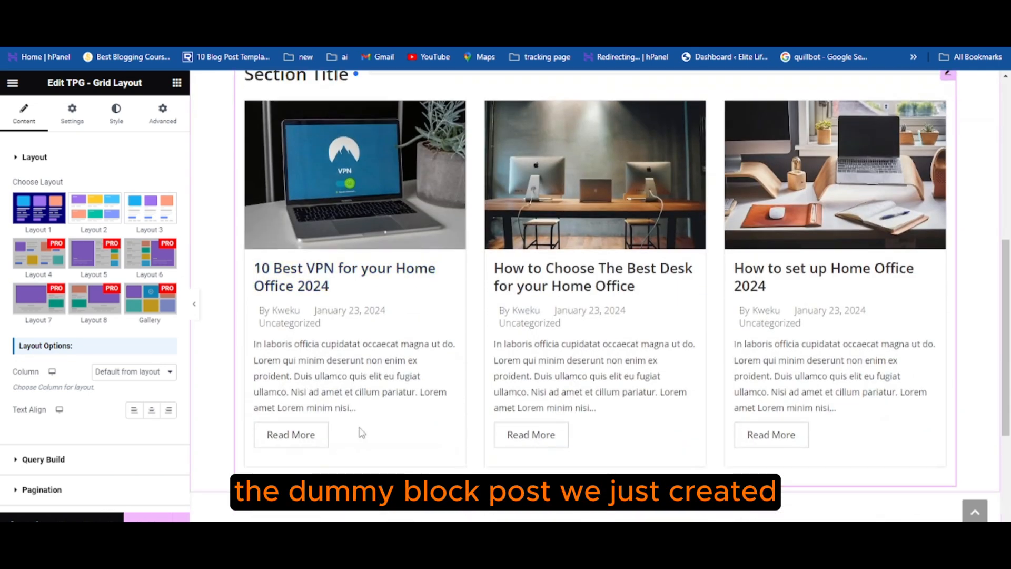
{"action": "scroll", "coordinate": [358, 430], "scroll_direction": "up", "scroll_amount": 3}
{"action": "scroll", "coordinate": [359, 428], "scroll_direction": "up", "scroll_amount": 3}
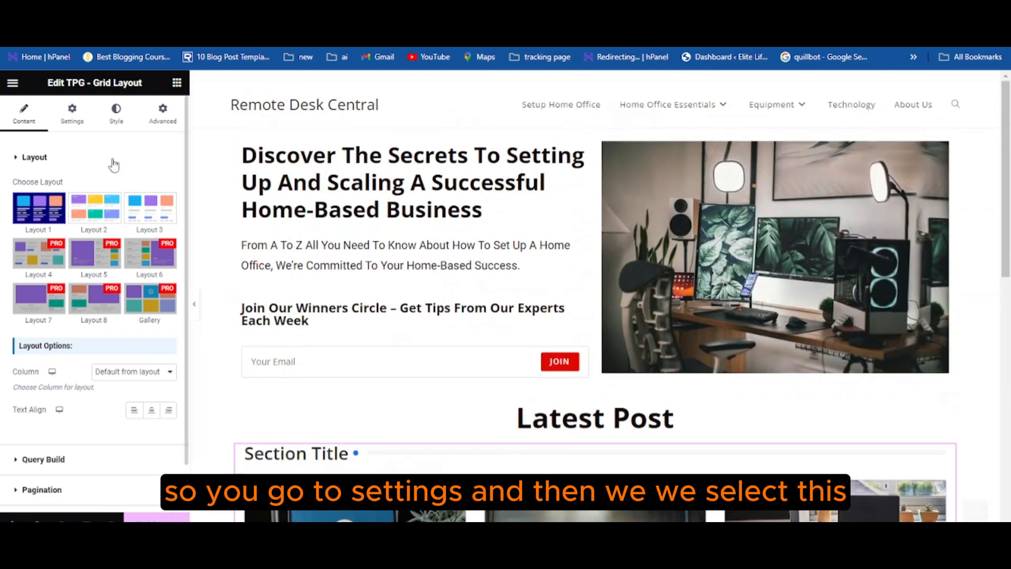
{"action": "left_click", "coordinate": [79, 120]}
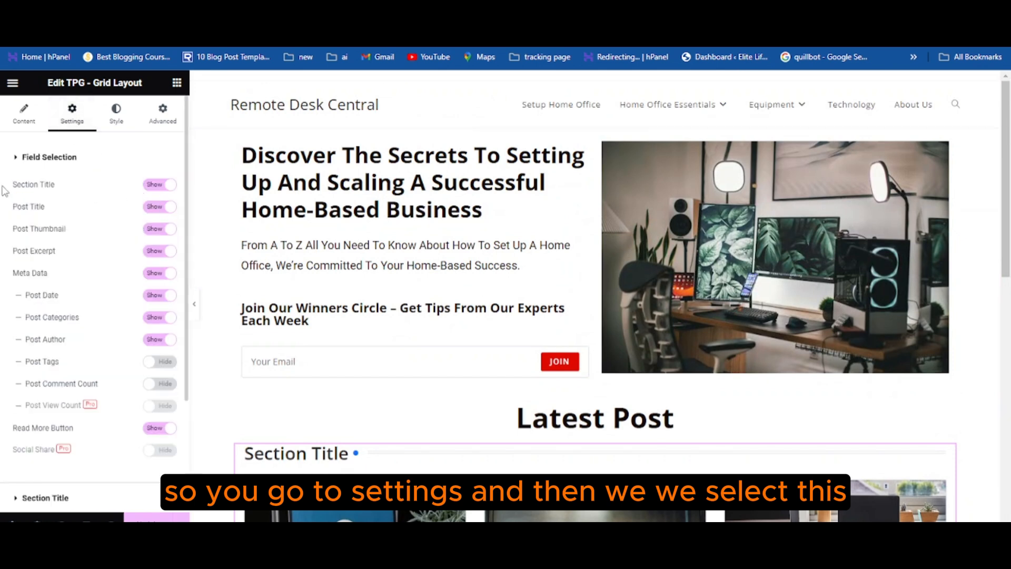
{"action": "left_click", "coordinate": [157, 186]}
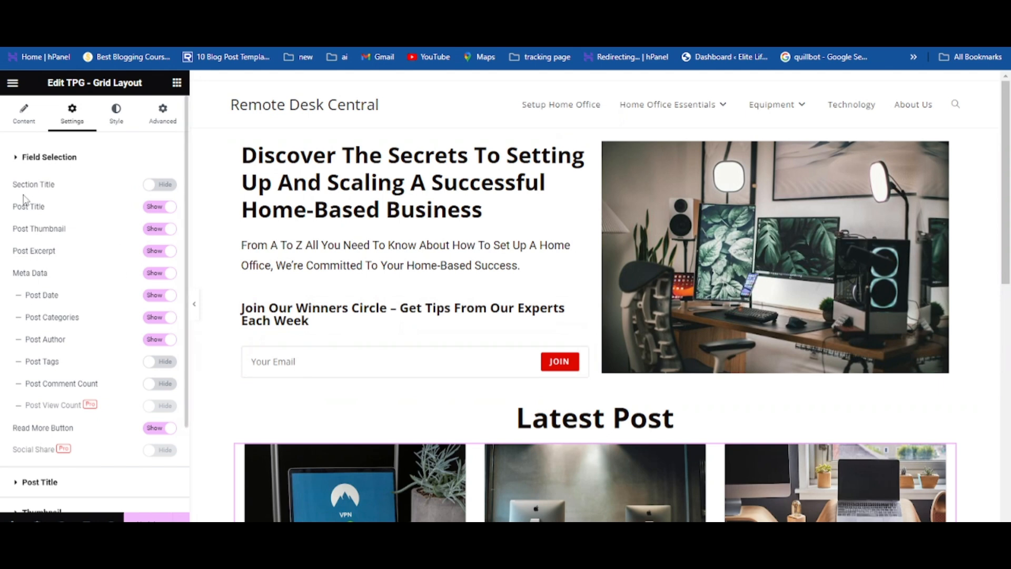
{"action": "left_click", "coordinate": [154, 274]}
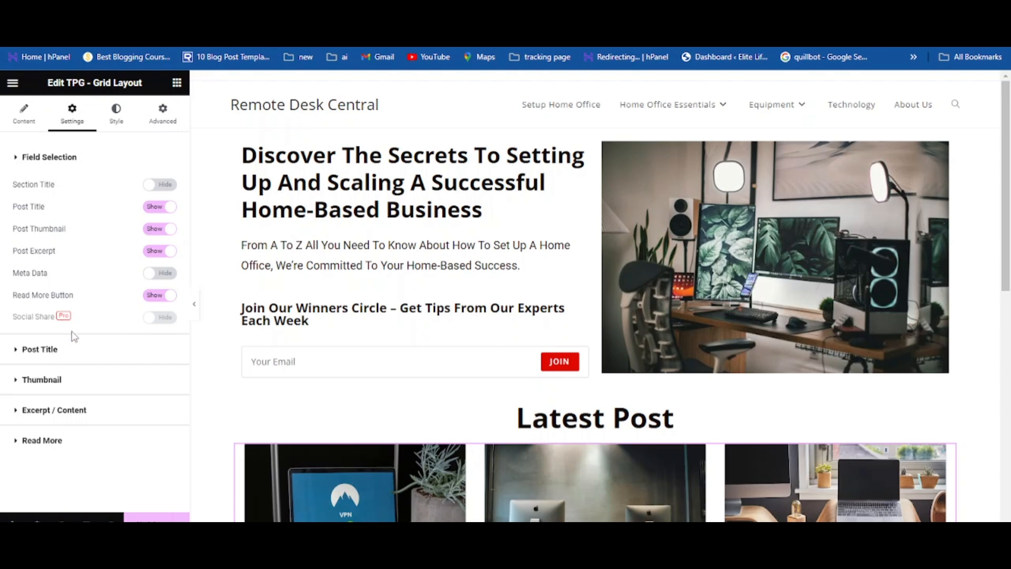
{"action": "scroll", "coordinate": [503, 463], "scroll_direction": "down", "scroll_amount": 6}
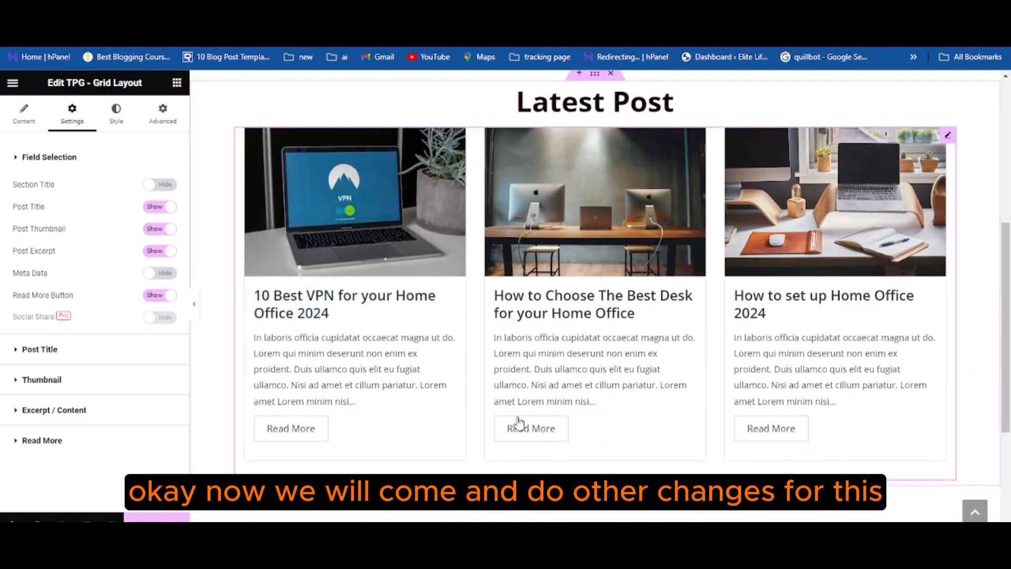
{"action": "scroll", "coordinate": [507, 357], "scroll_direction": "up", "scroll_amount": 3}
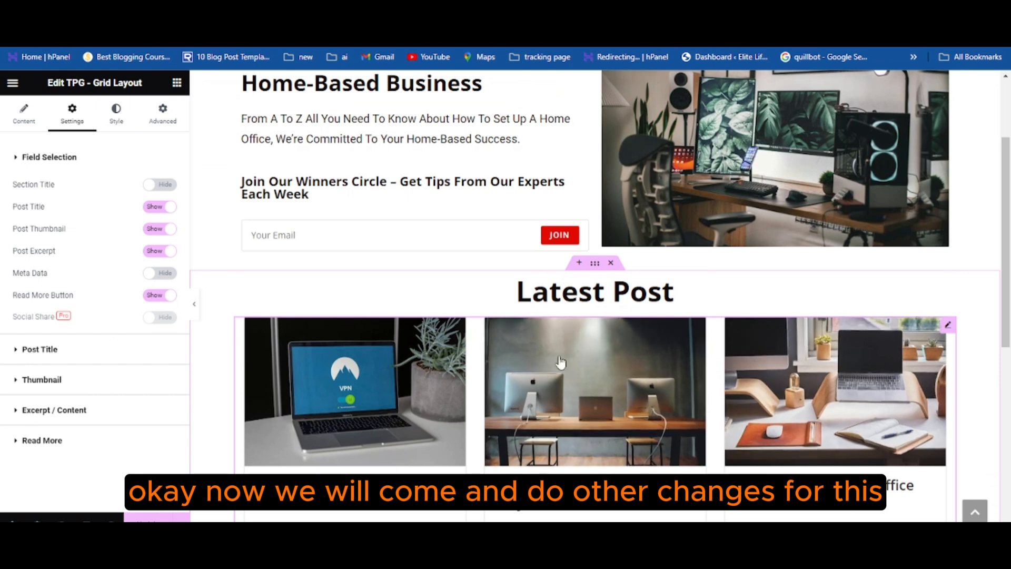
{"action": "scroll", "coordinate": [435, 371], "scroll_direction": "down", "scroll_amount": 2}
{"action": "scroll", "coordinate": [436, 371], "scroll_direction": "down", "scroll_amount": 4}
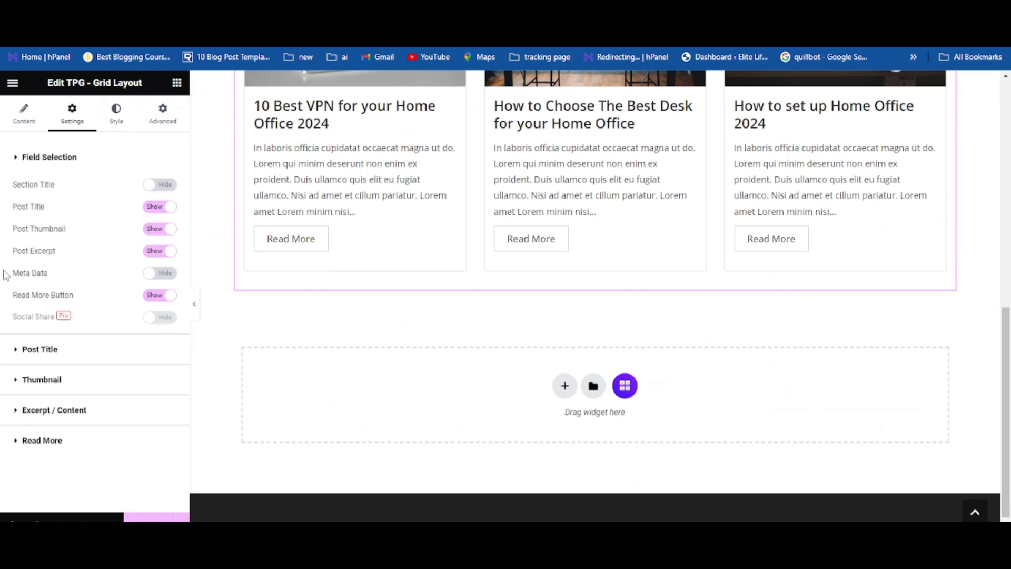
{"action": "scroll", "coordinate": [309, 451], "scroll_direction": "up", "scroll_amount": 5}
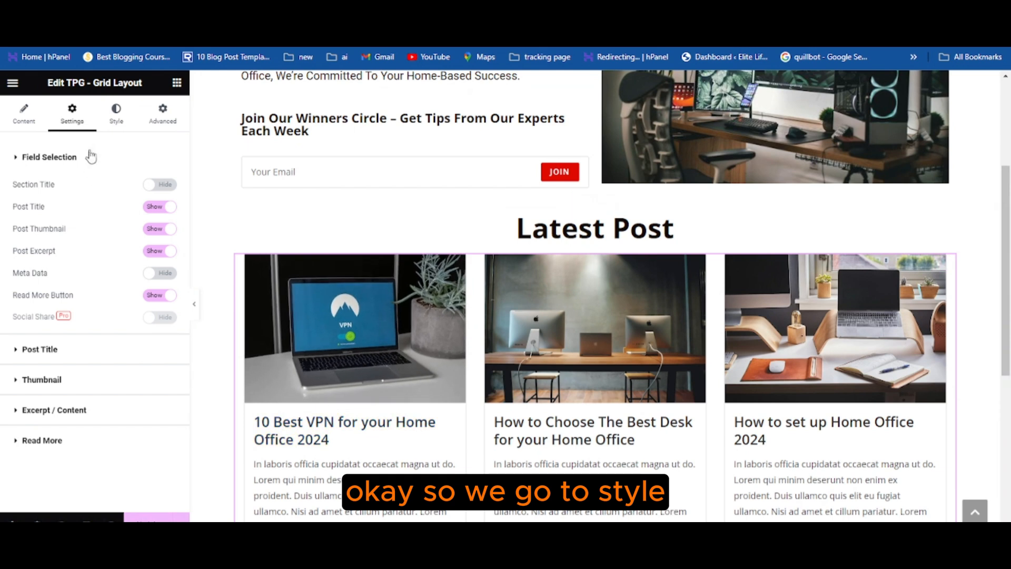
Step: Enable the hover underline for the post titles in the Latest Post grid
{"action": "left_click", "coordinate": [116, 113]}
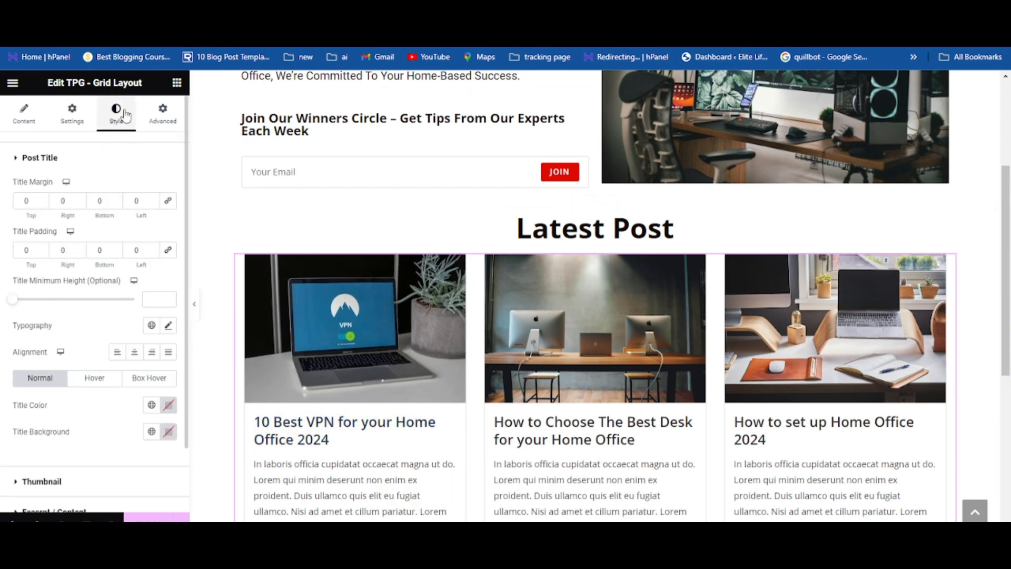
{"action": "left_click", "coordinate": [67, 117]}
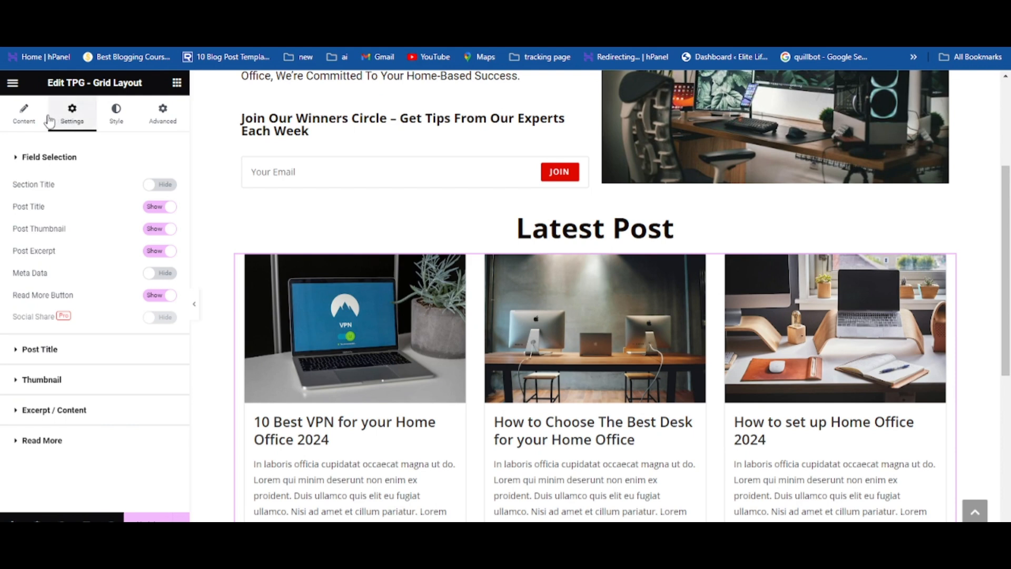
{"action": "left_click", "coordinate": [55, 350]}
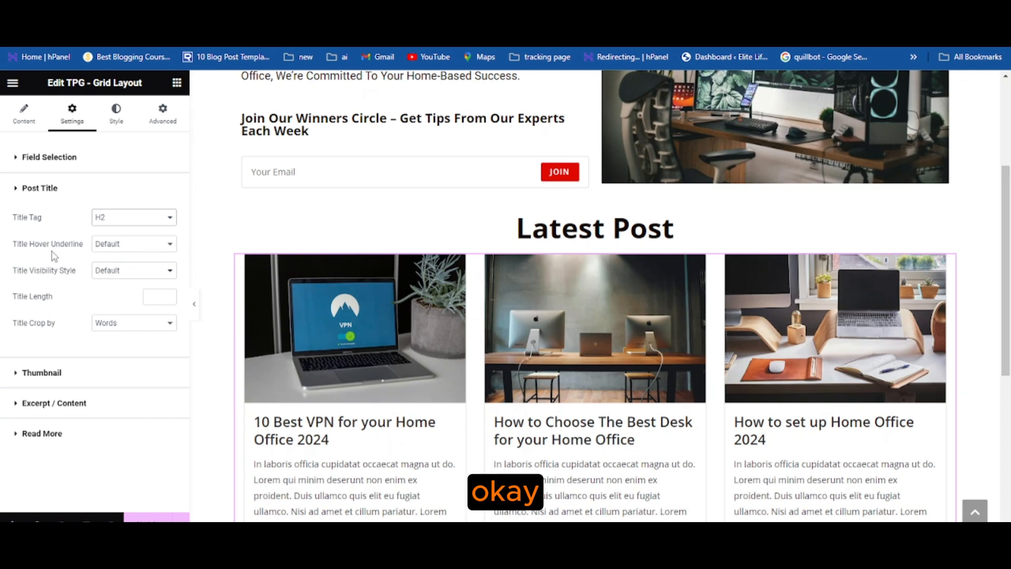
{"action": "left_click", "coordinate": [99, 252]}
{"action": "left_click", "coordinate": [105, 293]}
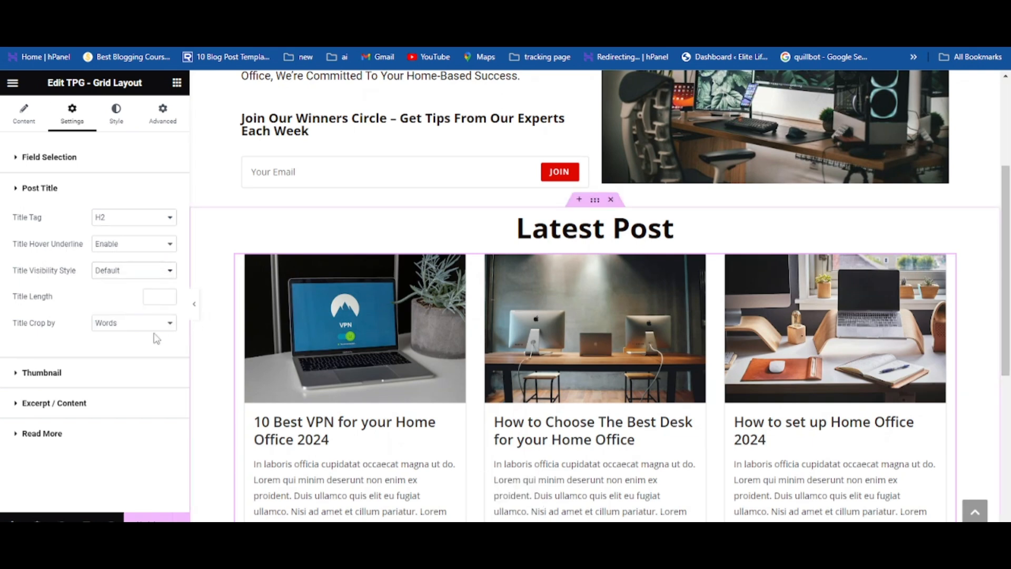
{"action": "left_click", "coordinate": [114, 327]}
{"action": "left_click", "coordinate": [114, 326]}
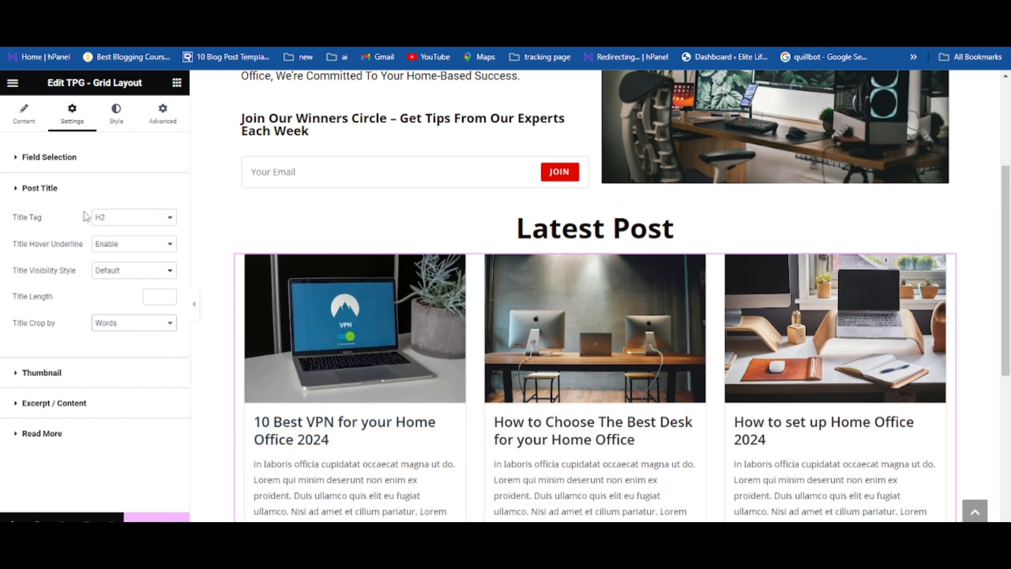
Step: Set the background color of the grid's post titles to white (#FFFFFF)
{"action": "left_click", "coordinate": [116, 113]}
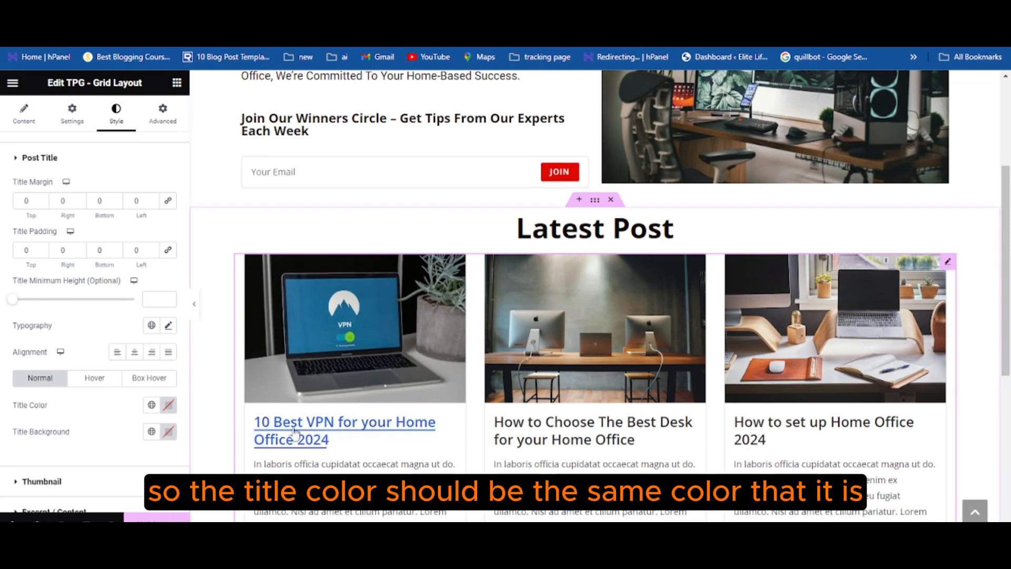
{"action": "left_click", "coordinate": [169, 406]}
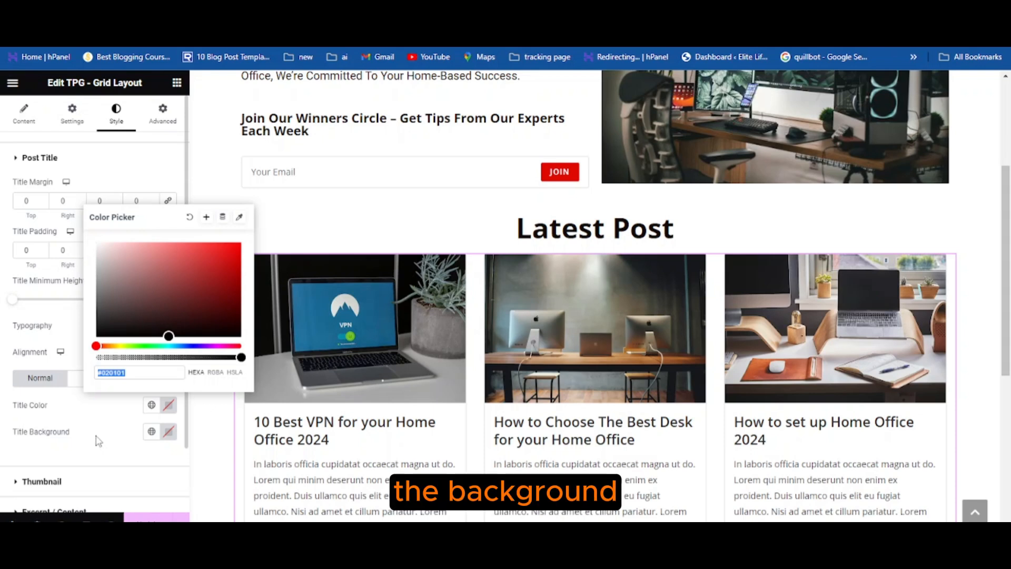
{"action": "left_click", "coordinate": [170, 432]}
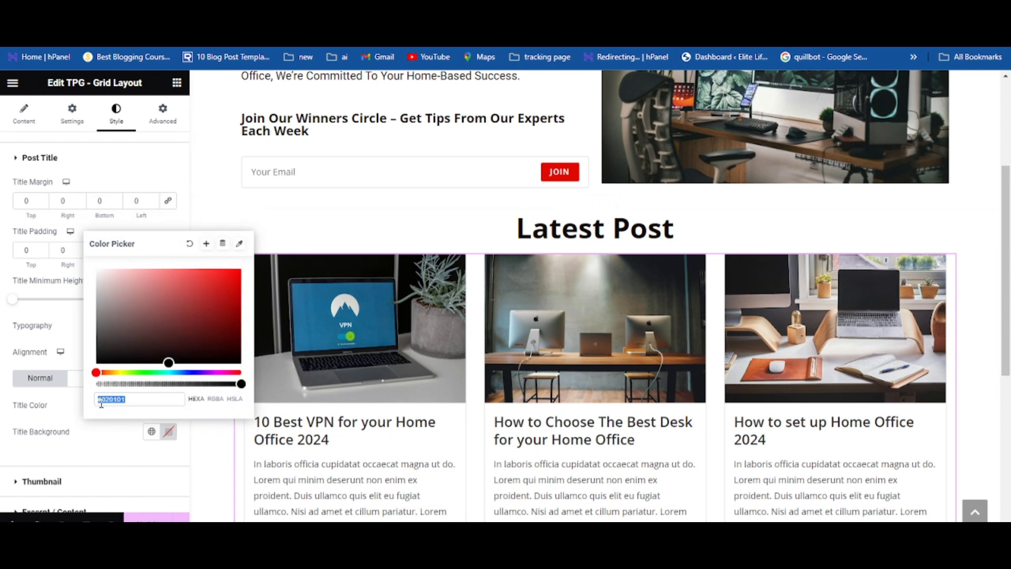
{"action": "left_click", "coordinate": [102, 335]}
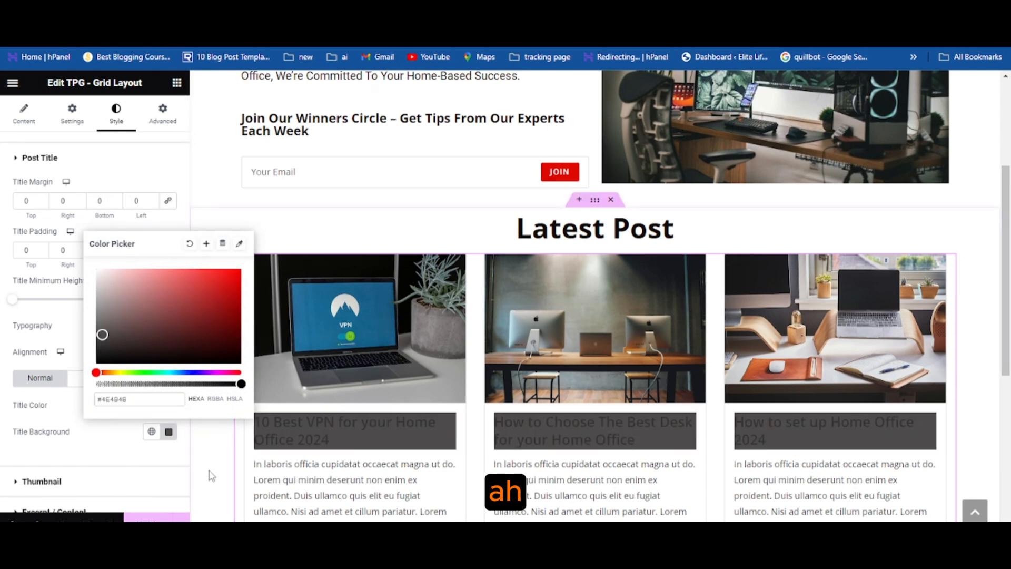
{"action": "left_click", "coordinate": [190, 243]}
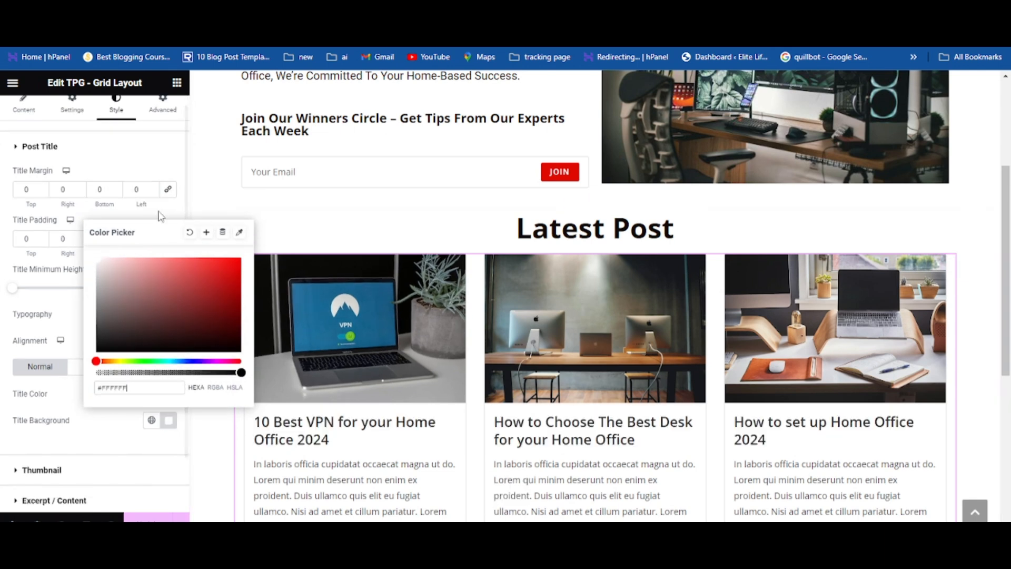
{"action": "left_click", "coordinate": [338, 187]}
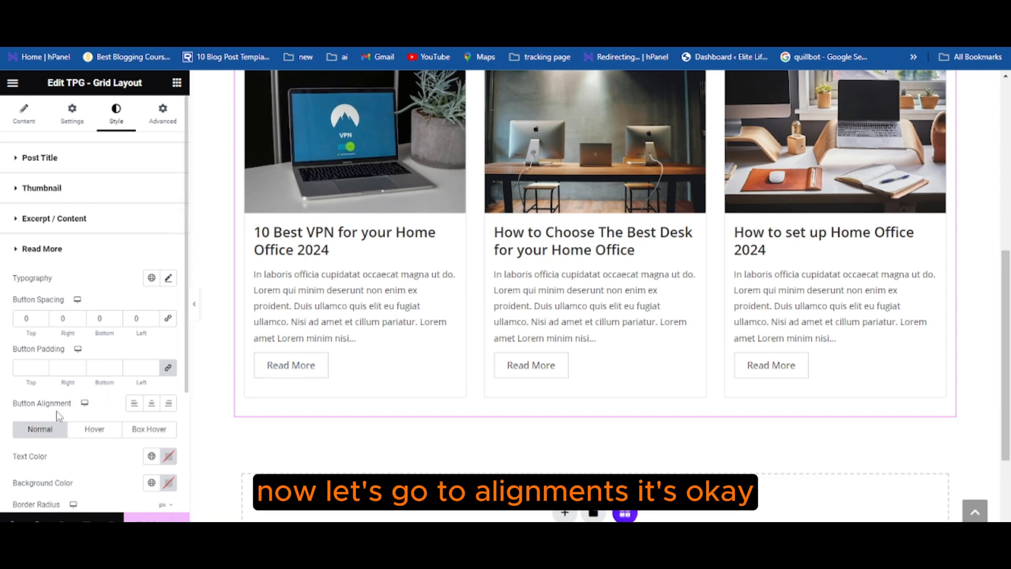
Step: Give the Read More buttons red text and rounded corners, and set the post titles' box-hover color to the global red
{"action": "scroll", "coordinate": [57, 413], "scroll_direction": "down", "scroll_amount": 2}
{"action": "left_click", "coordinate": [151, 340]}
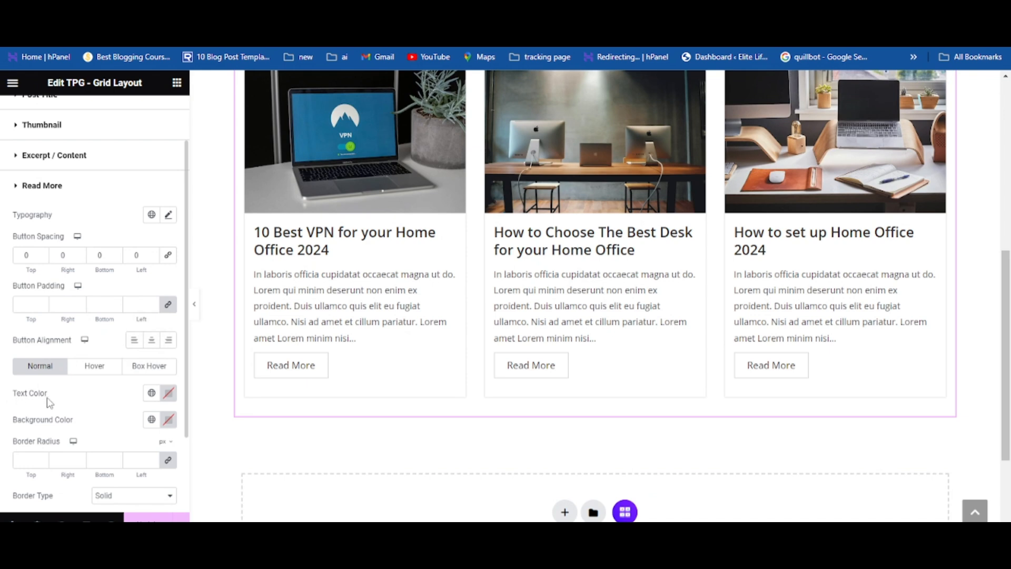
{"action": "left_click", "coordinate": [168, 397]}
{"action": "left_click", "coordinate": [168, 397]}
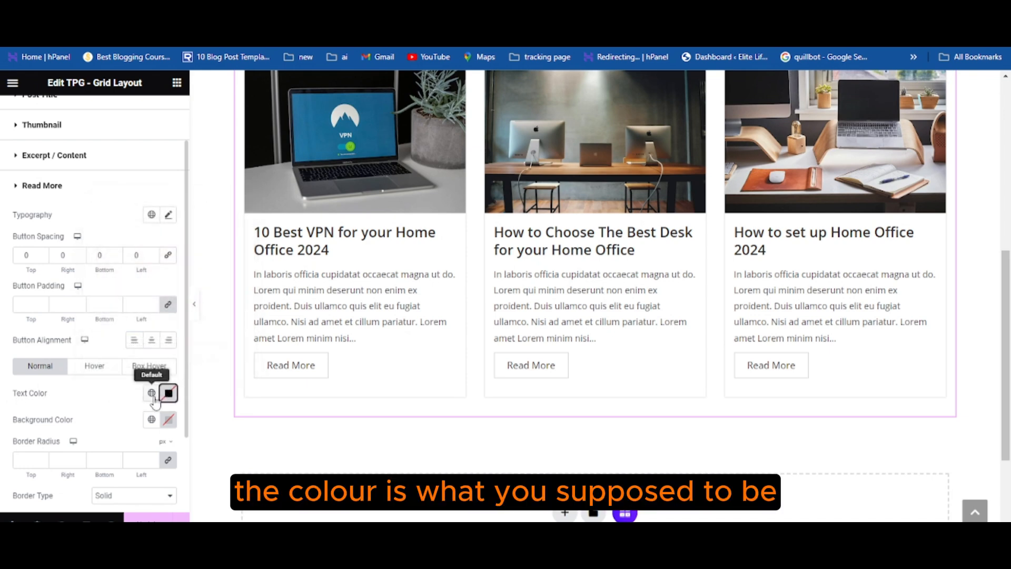
{"action": "left_click", "coordinate": [151, 394]}
{"action": "left_click", "coordinate": [29, 314]}
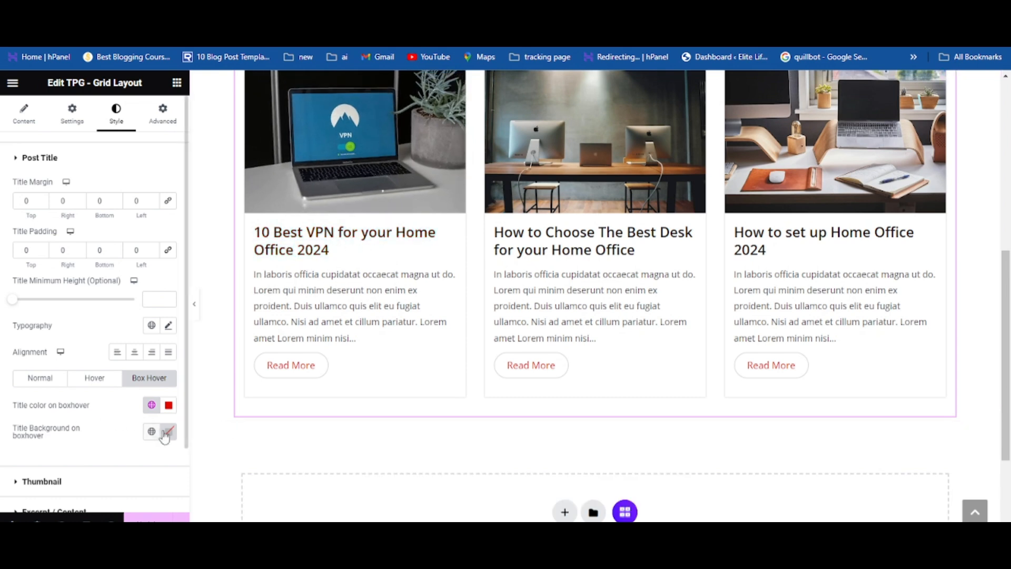
Step: Save the page and check the Latest Post grid's button style and title hover color
{"action": "scroll", "coordinate": [198, 433], "scroll_direction": "down", "scroll_amount": 1}
{"action": "scroll", "coordinate": [201, 437], "scroll_direction": "down", "scroll_amount": 2}
{"action": "scroll", "coordinate": [80, 490], "scroll_direction": "down", "scroll_amount": 2}
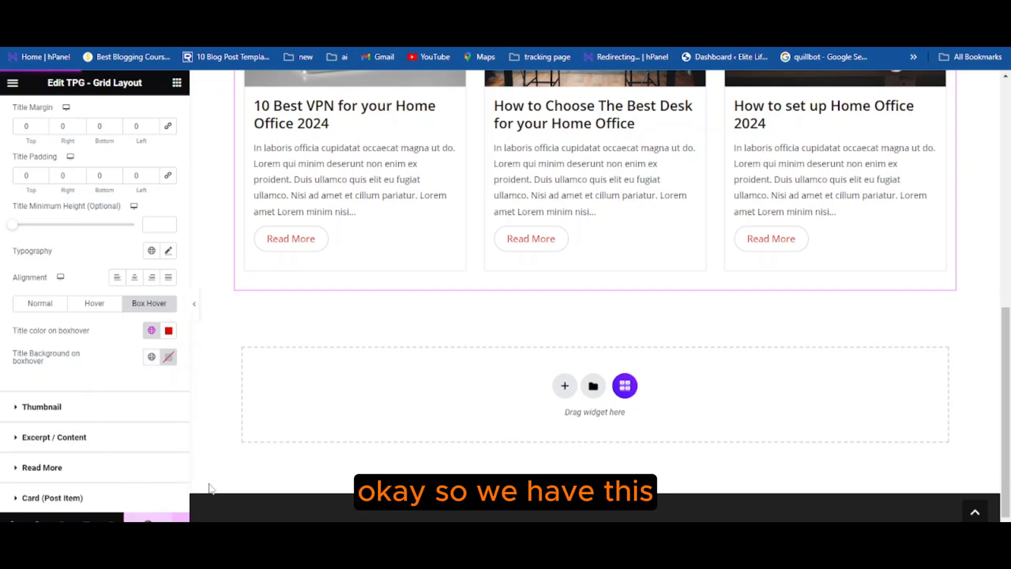
{"action": "scroll", "coordinate": [303, 304], "scroll_direction": "up", "scroll_amount": 4}
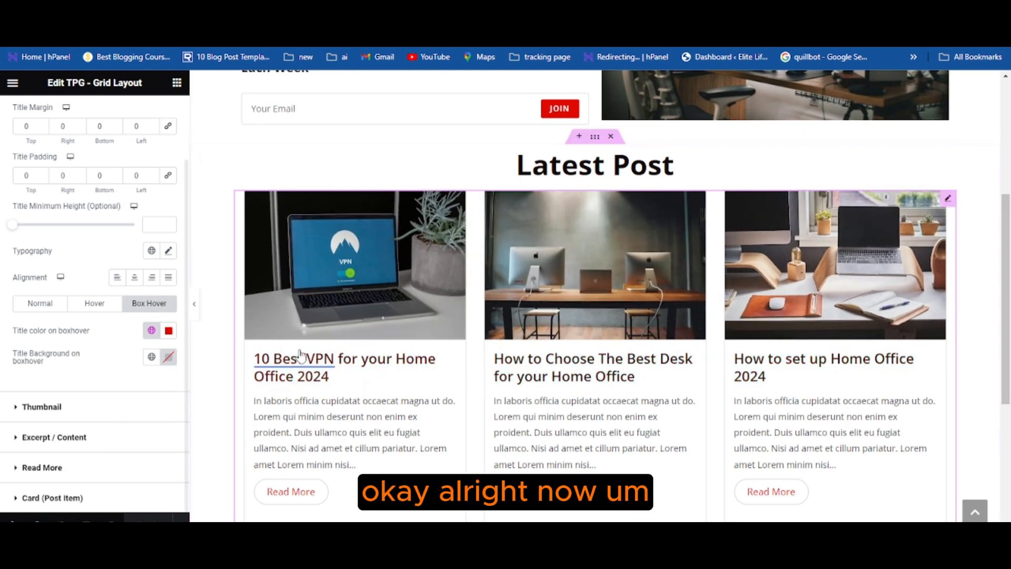
{"action": "scroll", "coordinate": [242, 375], "scroll_direction": "down", "scroll_amount": 1}
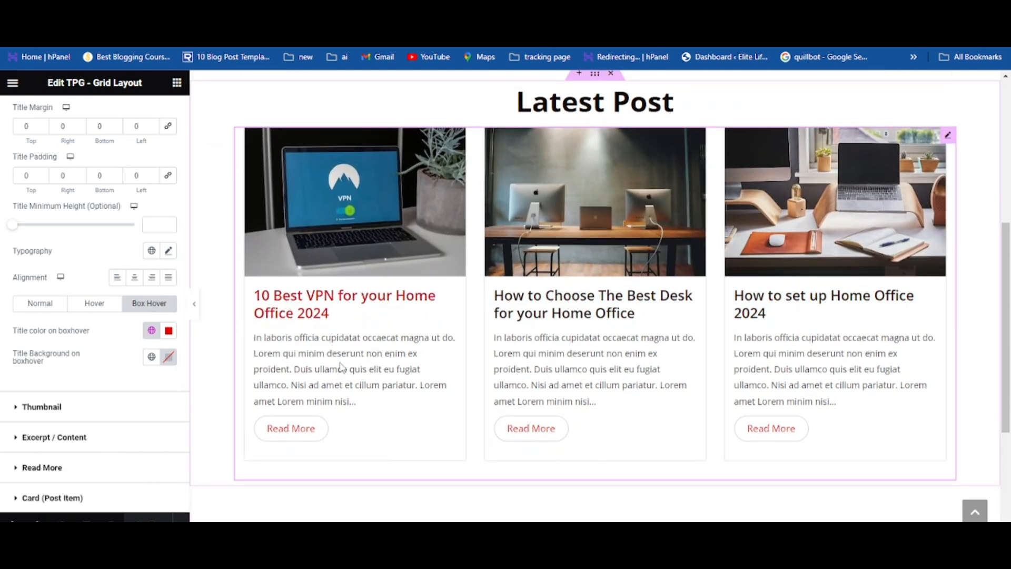
Step: Set the image hover animation of the post grid's thumbnails to Slide to Right
{"action": "scroll", "coordinate": [348, 367], "scroll_direction": "up", "scroll_amount": 2}
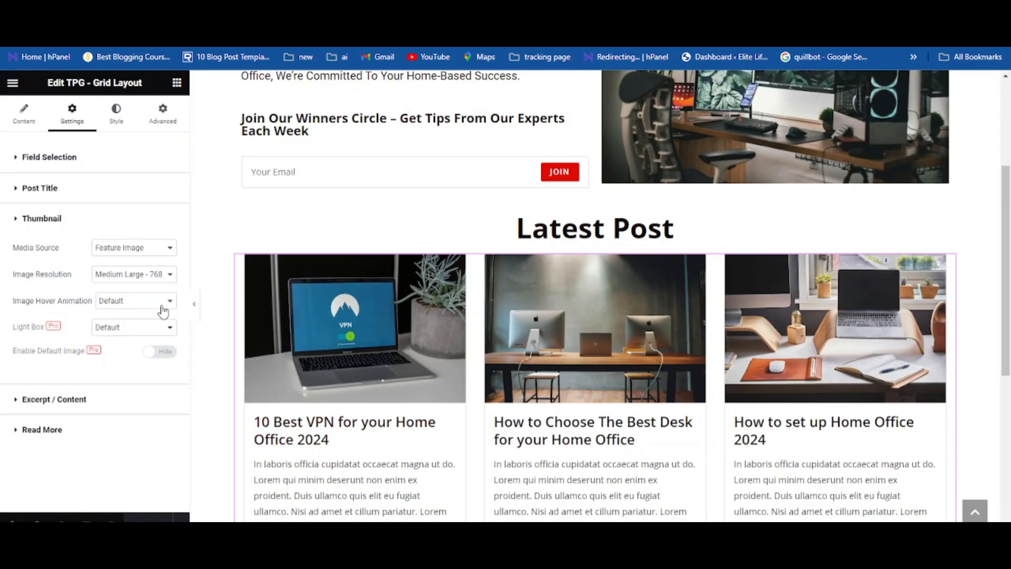
{"action": "left_click", "coordinate": [170, 301]}
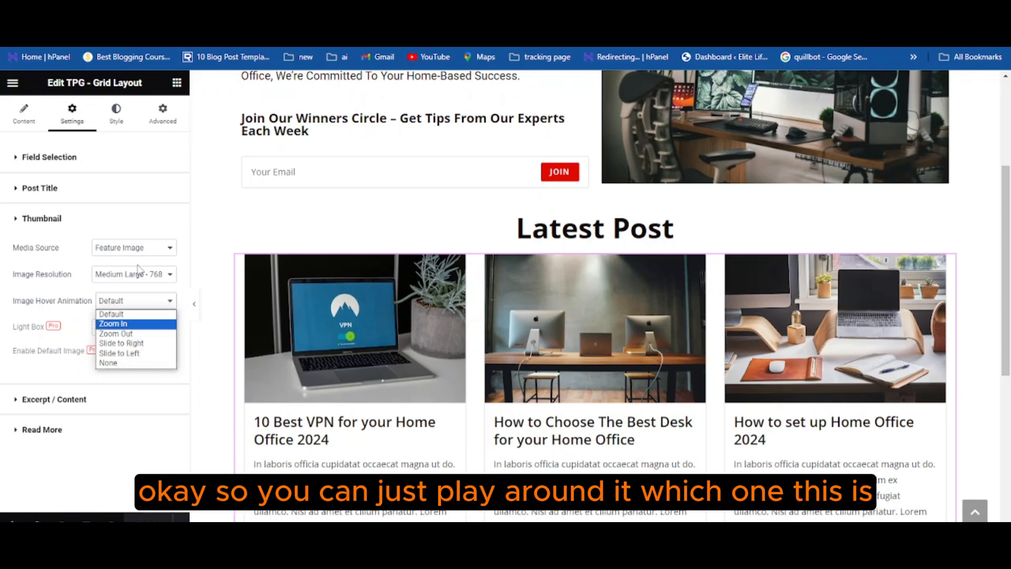
{"action": "left_click", "coordinate": [111, 292]}
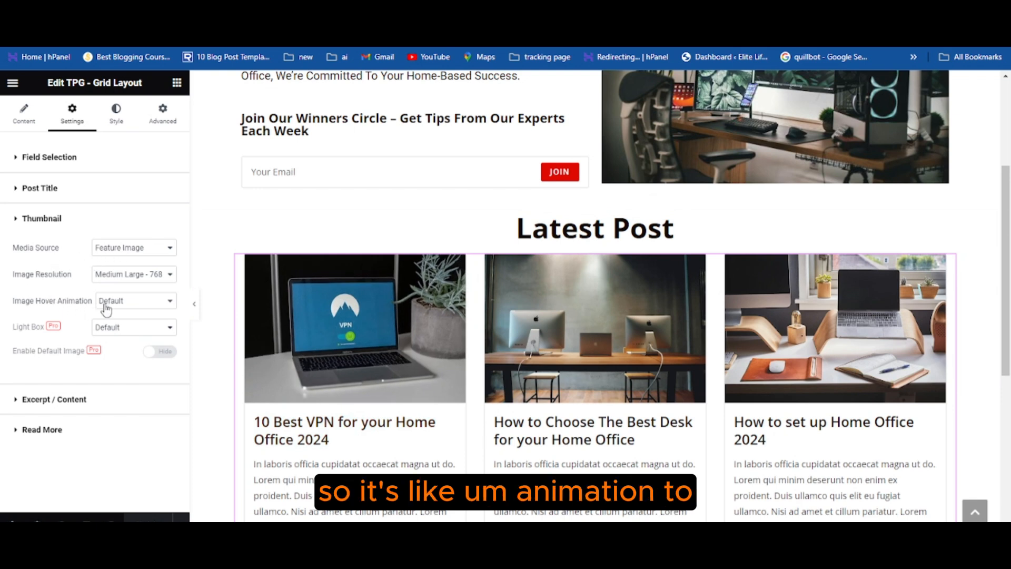
{"action": "left_click", "coordinate": [142, 302]}
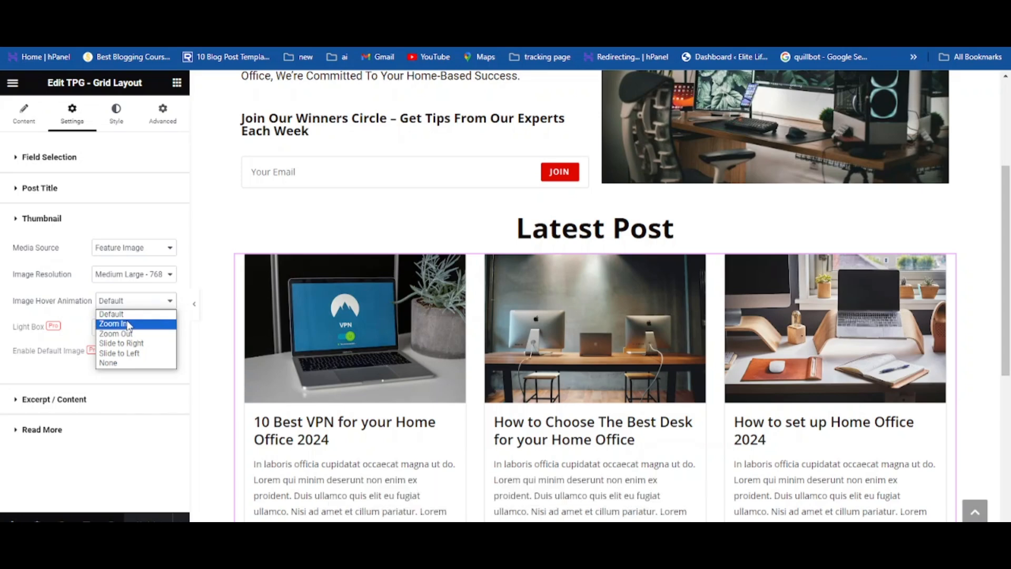
{"action": "left_click", "coordinate": [123, 342]}
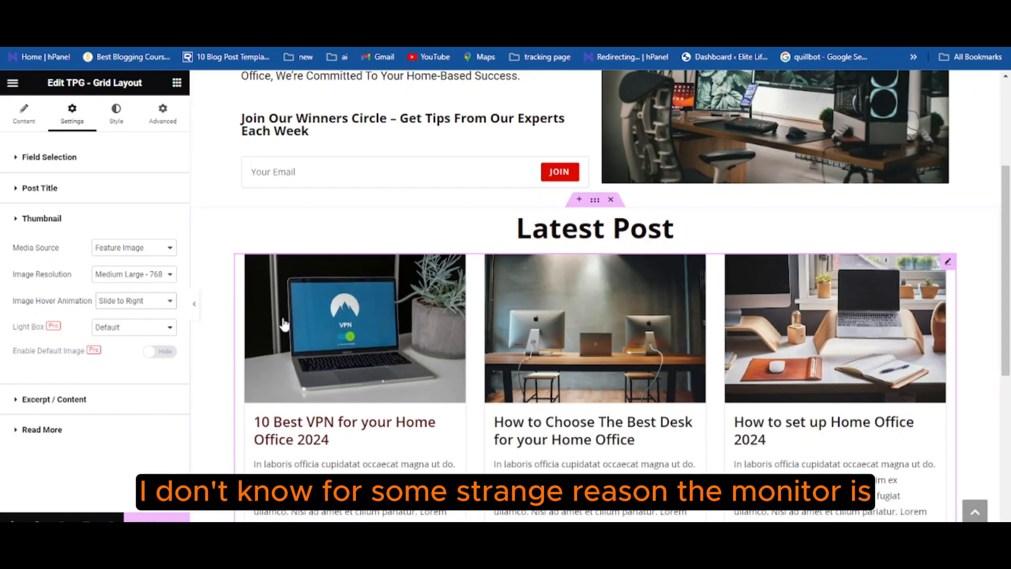
{"action": "left_click", "coordinate": [140, 302]}
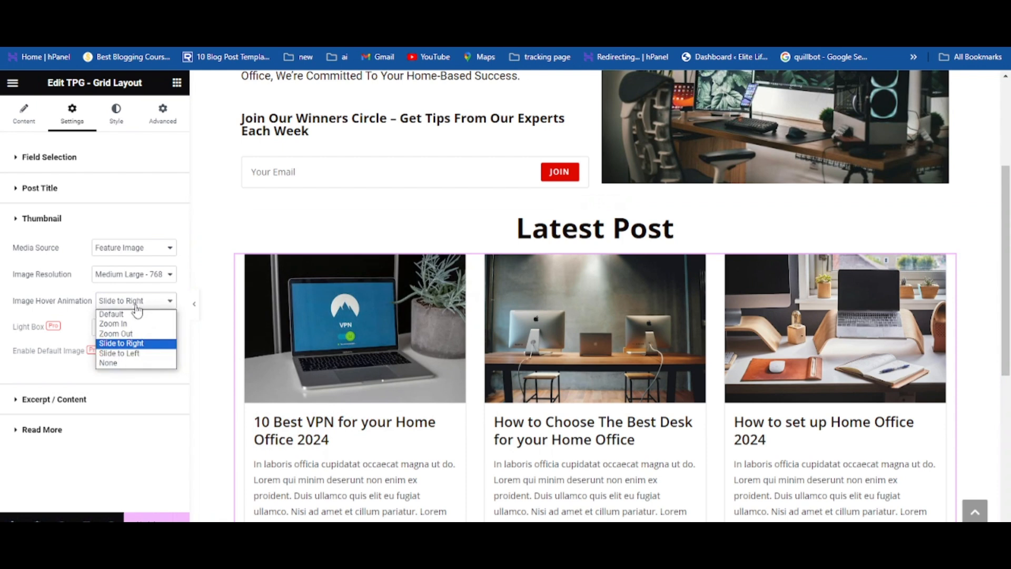
{"action": "left_click", "coordinate": [125, 344]}
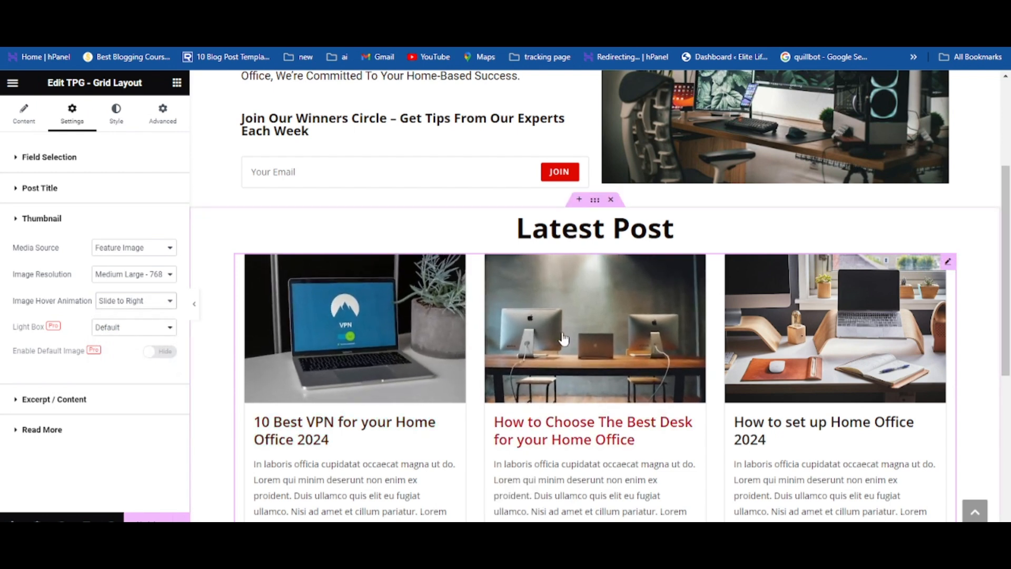
{"action": "left_click", "coordinate": [138, 300]}
Step: Limit the post grid's excerpts to 160, with Character as the excerpt type
{"action": "left_click", "coordinate": [58, 398]}
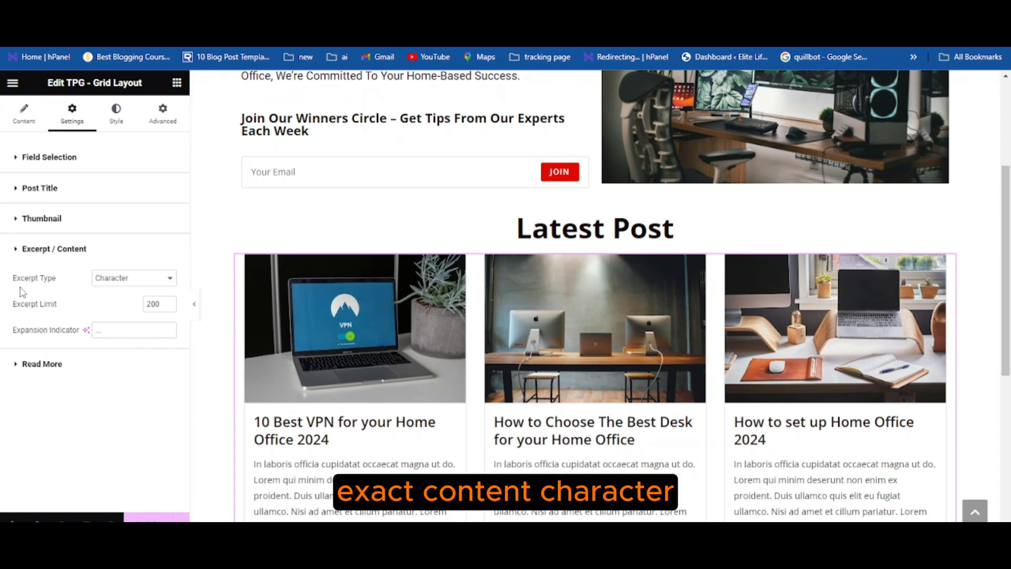
{"action": "left_click", "coordinate": [141, 285]}
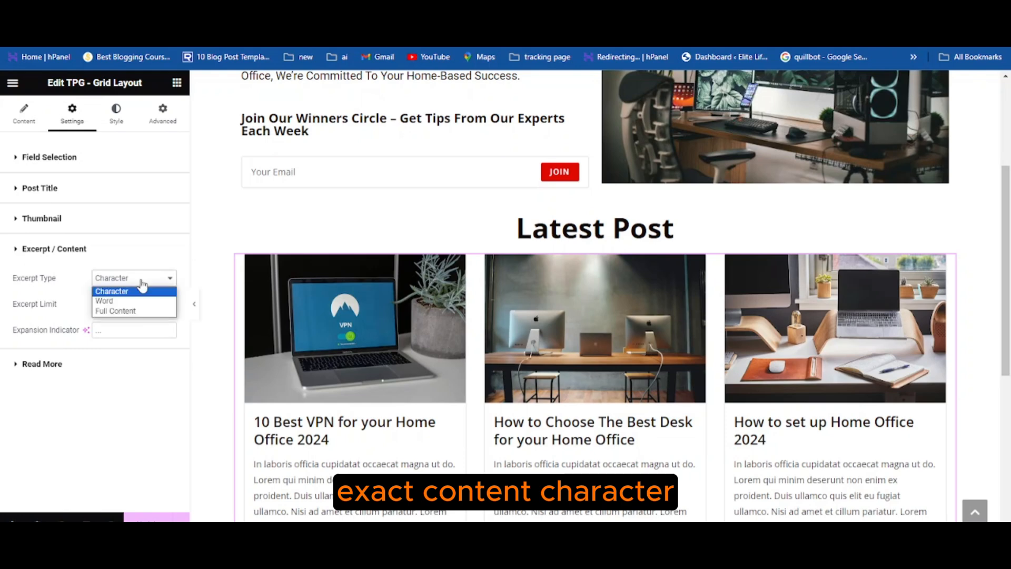
{"action": "left_click", "coordinate": [105, 301]}
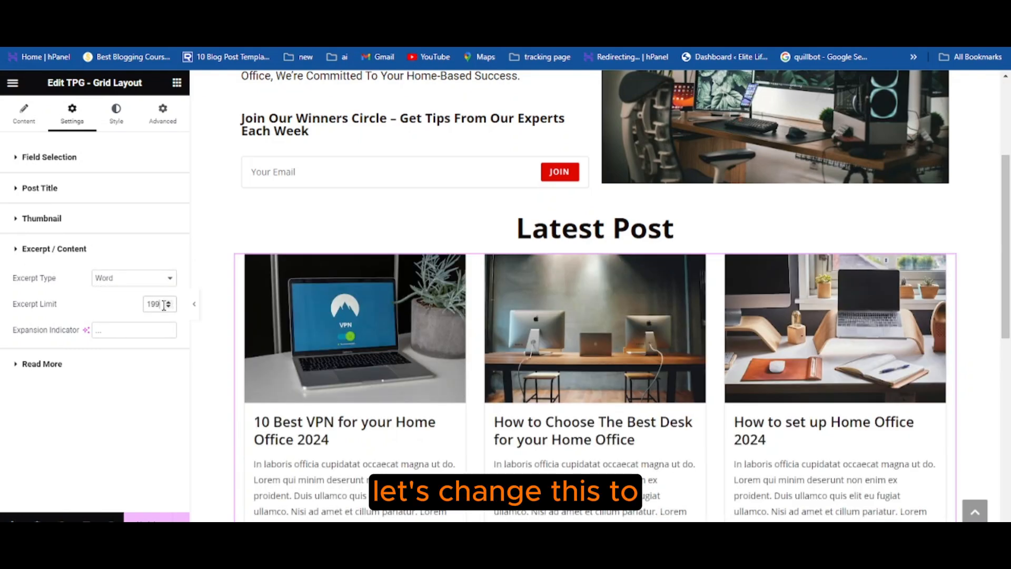
{"action": "key", "text": "BackSpace"}
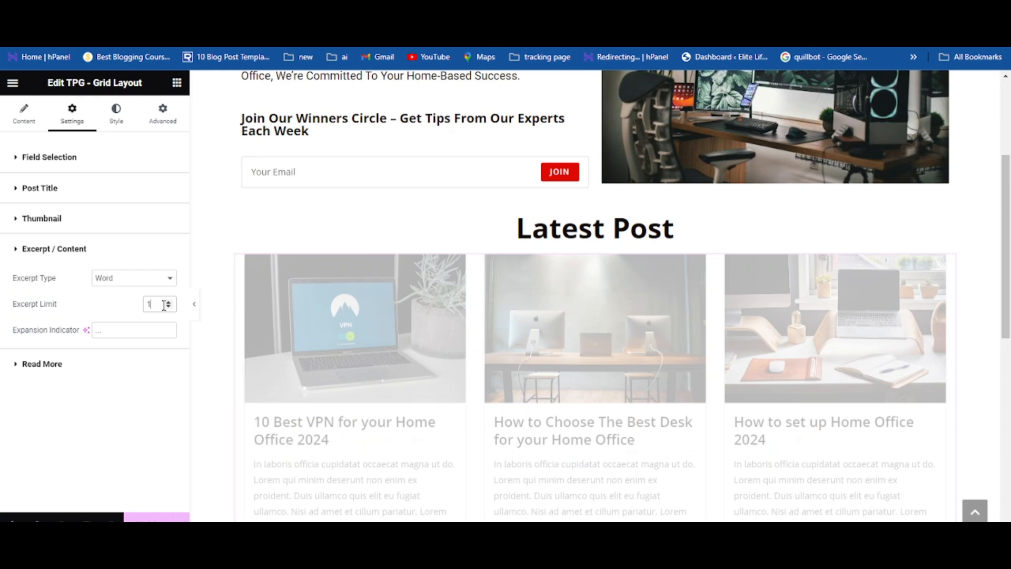
{"action": "type", "text": "60"}
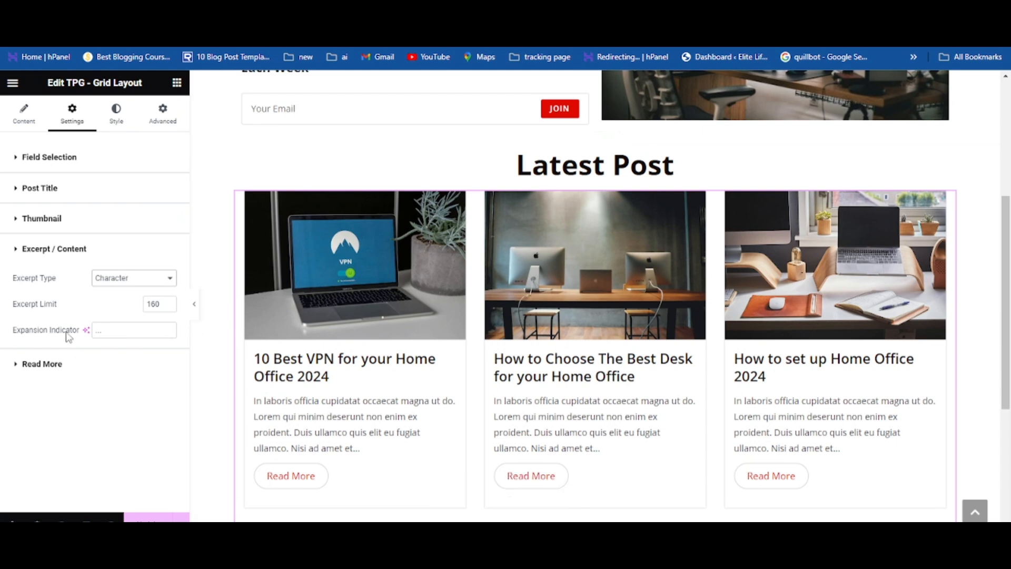
{"action": "left_click", "coordinate": [78, 333]}
Step: Keep the Read More button style at Default from style and turn on the button icon
{"action": "left_click", "coordinate": [42, 363]}
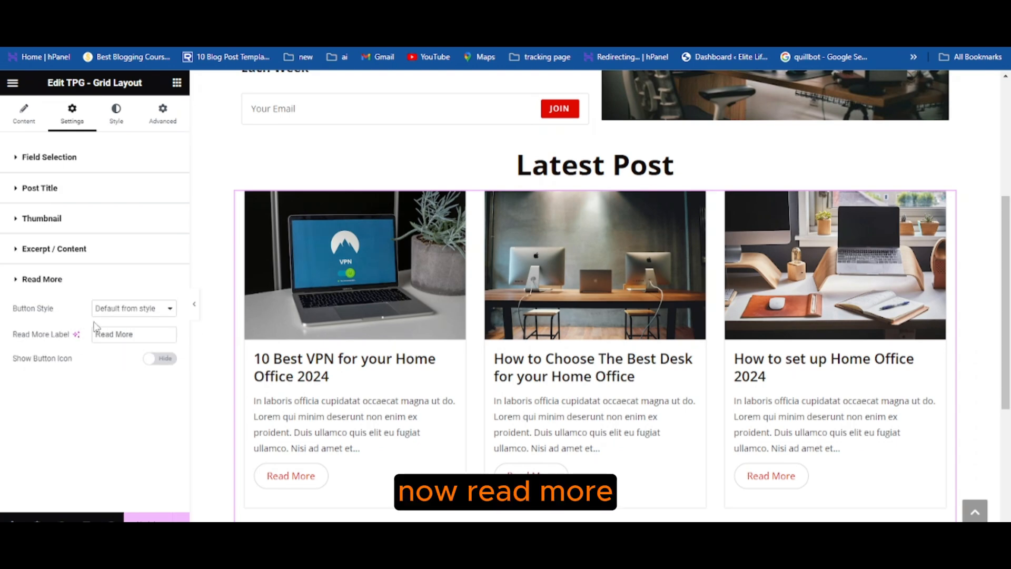
{"action": "left_click", "coordinate": [146, 311]}
{"action": "left_click", "coordinate": [145, 318]}
{"action": "left_click", "coordinate": [160, 359]}
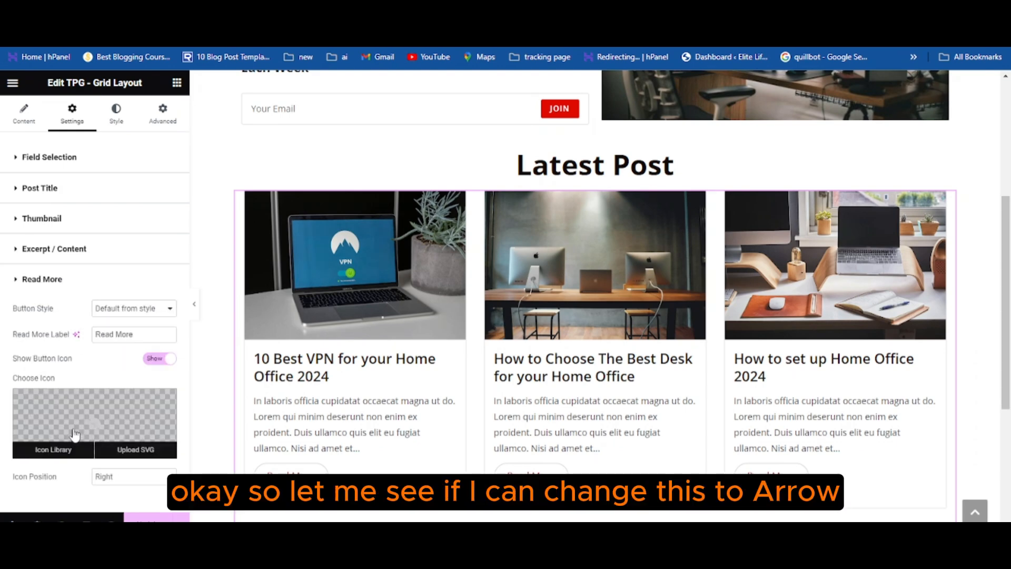
Step: Try a circled right-arrow icon from the icon library on the Read More buttons, then remove it
{"action": "left_click", "coordinate": [78, 435]}
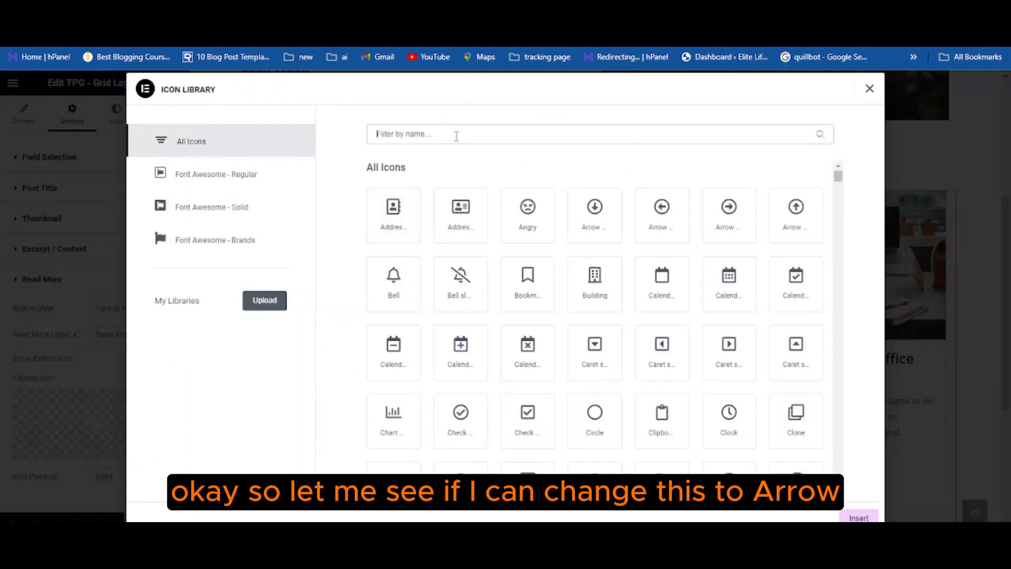
{"action": "type", "text": "arrow"}
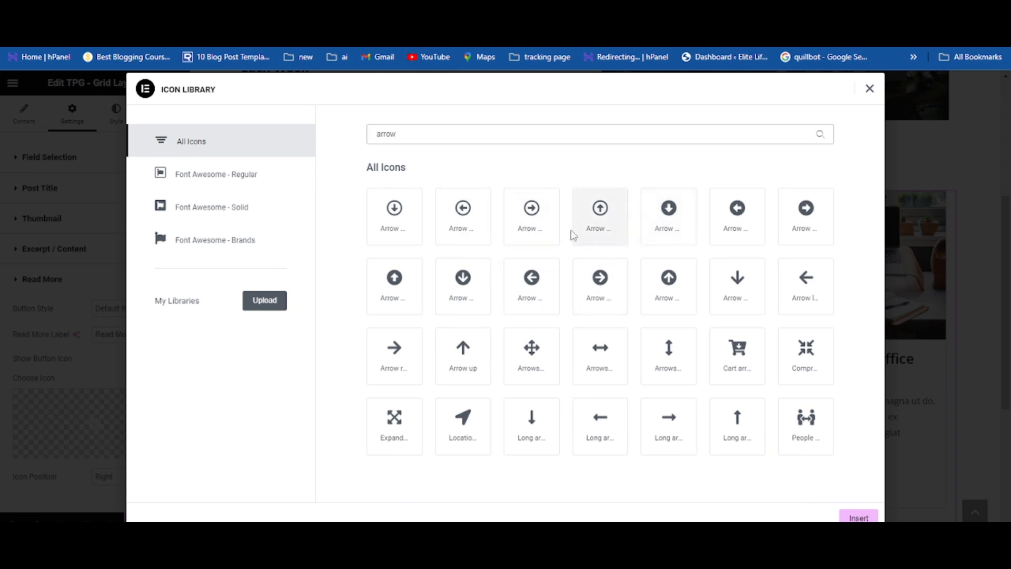
{"action": "left_click", "coordinate": [533, 231]}
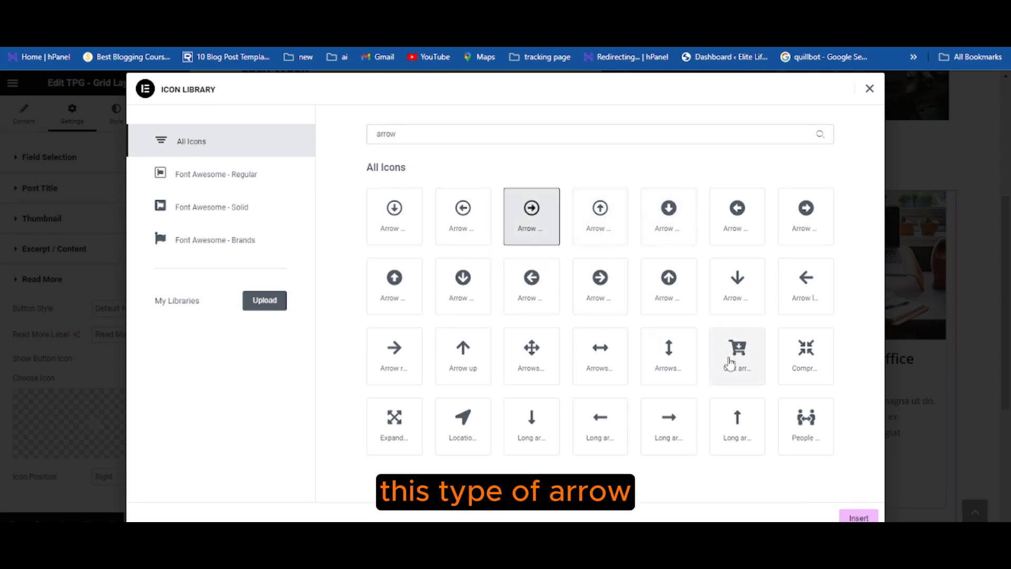
{"action": "left_click", "coordinate": [858, 517]}
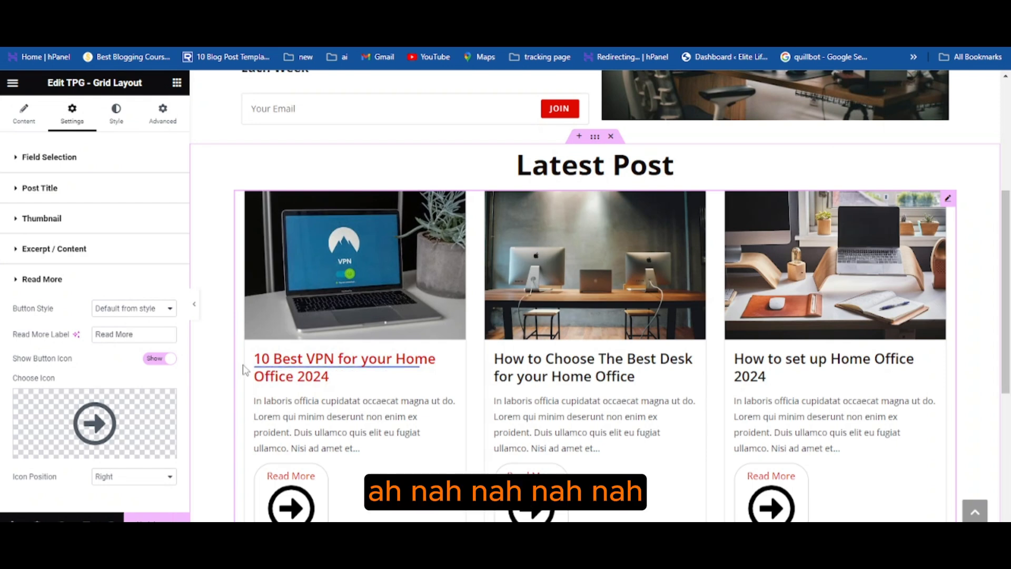
{"action": "mouse_move", "coordinate": [107, 446]}
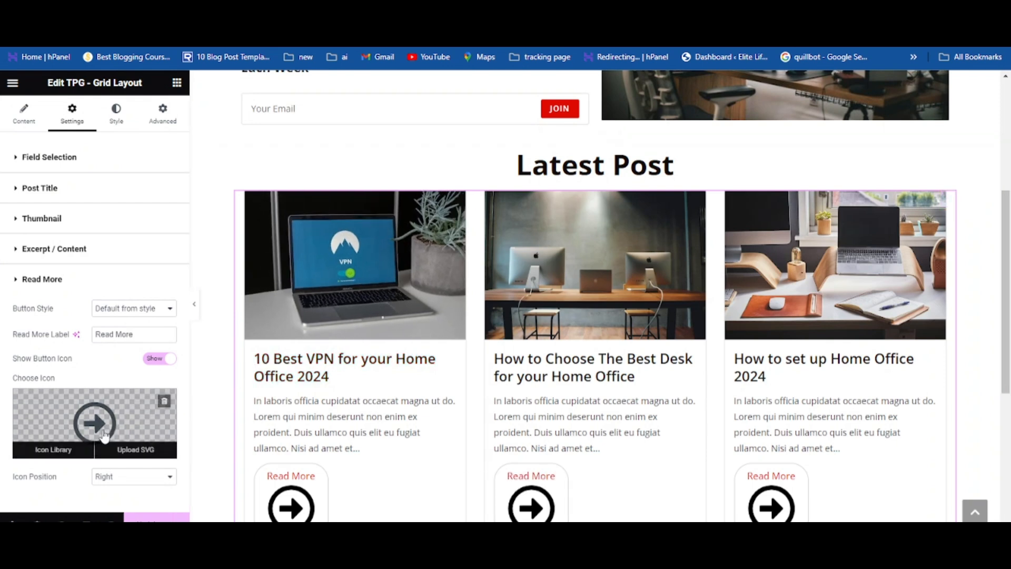
{"action": "left_click", "coordinate": [162, 402]}
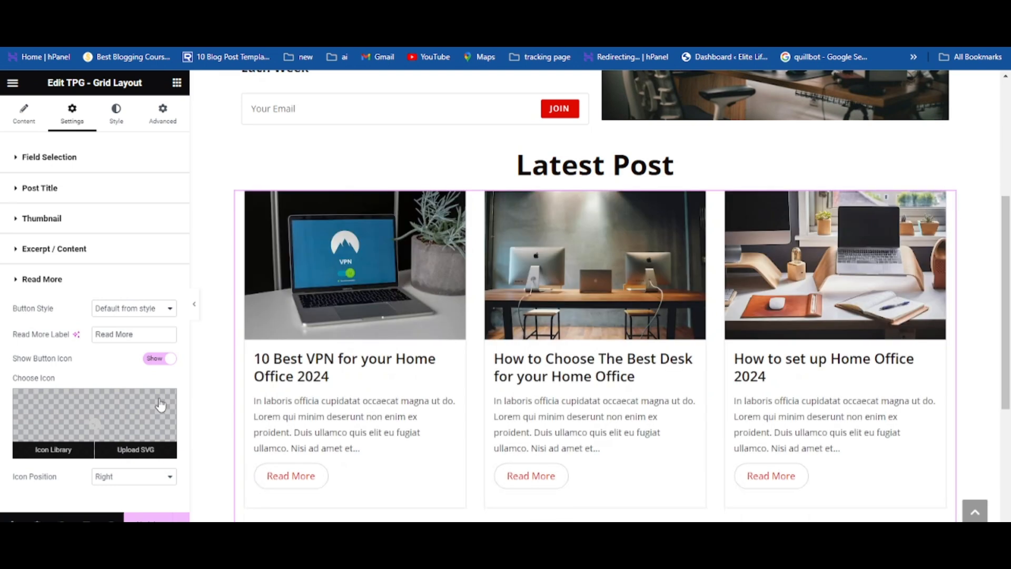